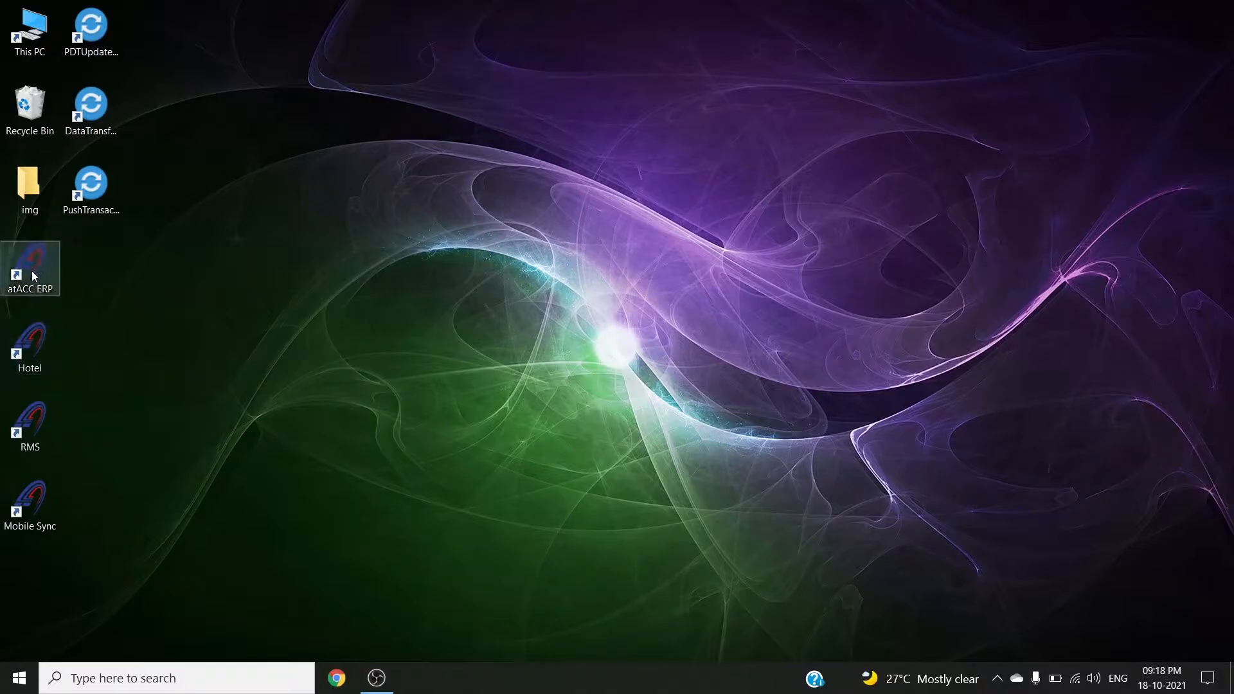
Launch atACC ERP Hotel Management from its desktop shortcut
double_click(37, 342)
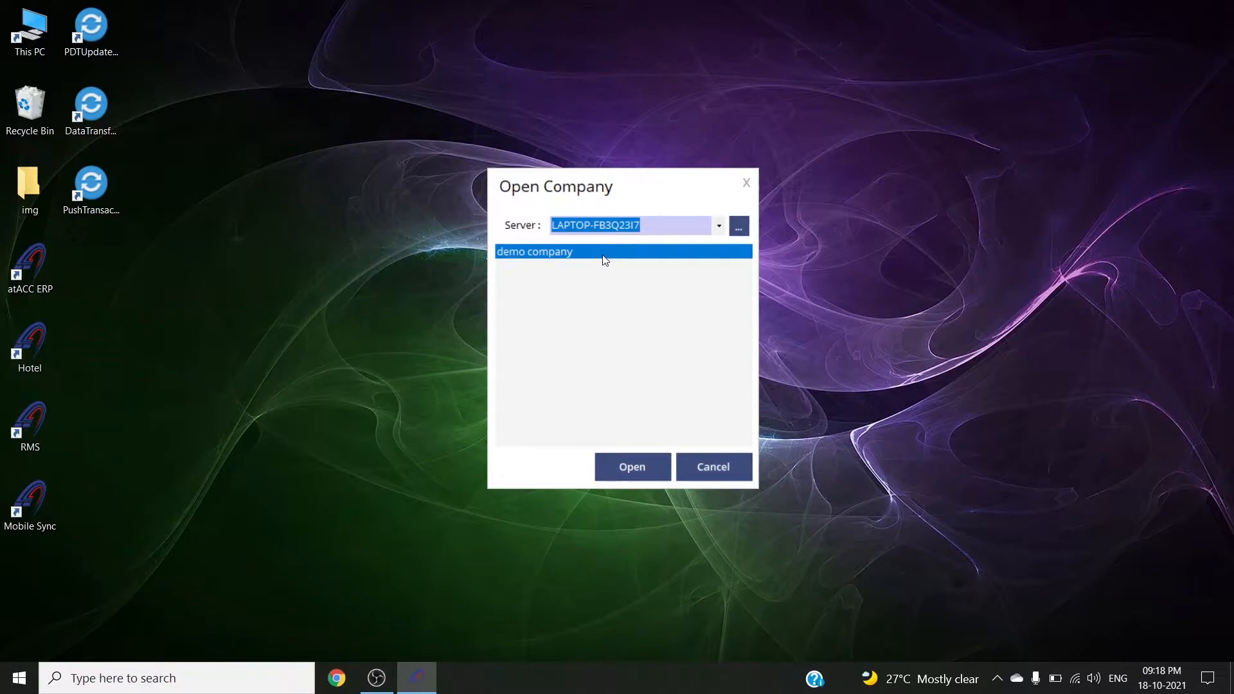
Open the demo company and log in to Main Branch for the January–December 2021 period
click(634, 468)
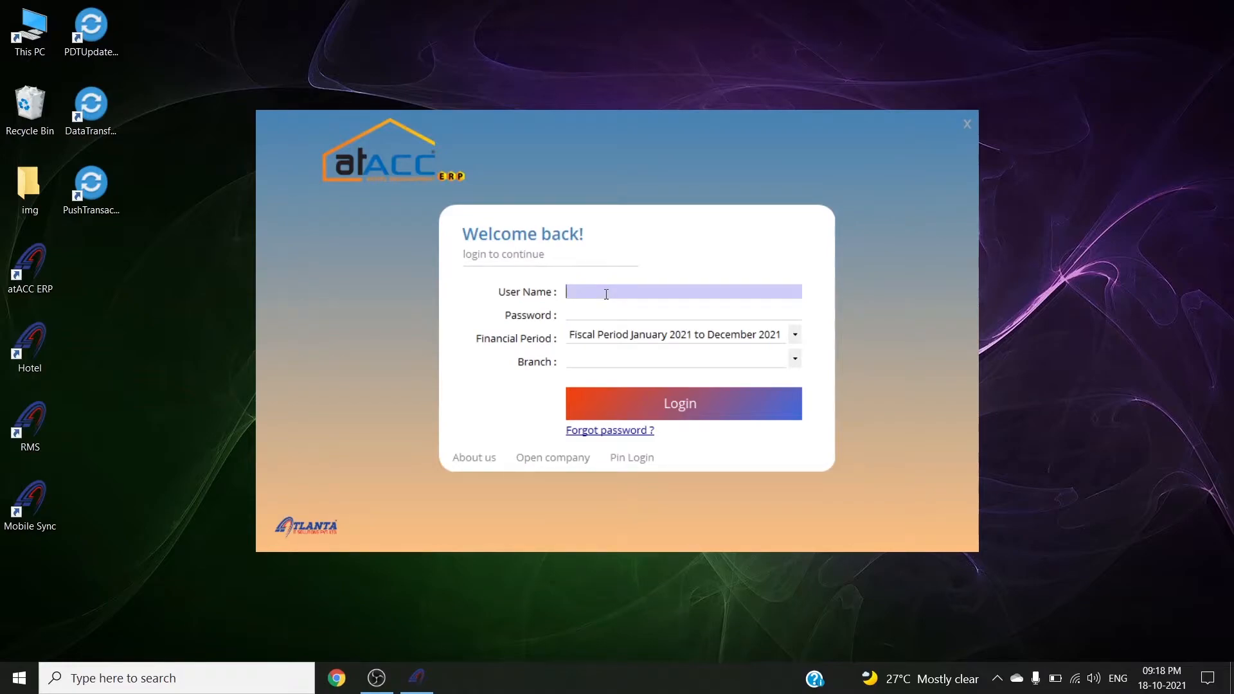
text(admin)
key(Tab)
text(*****)
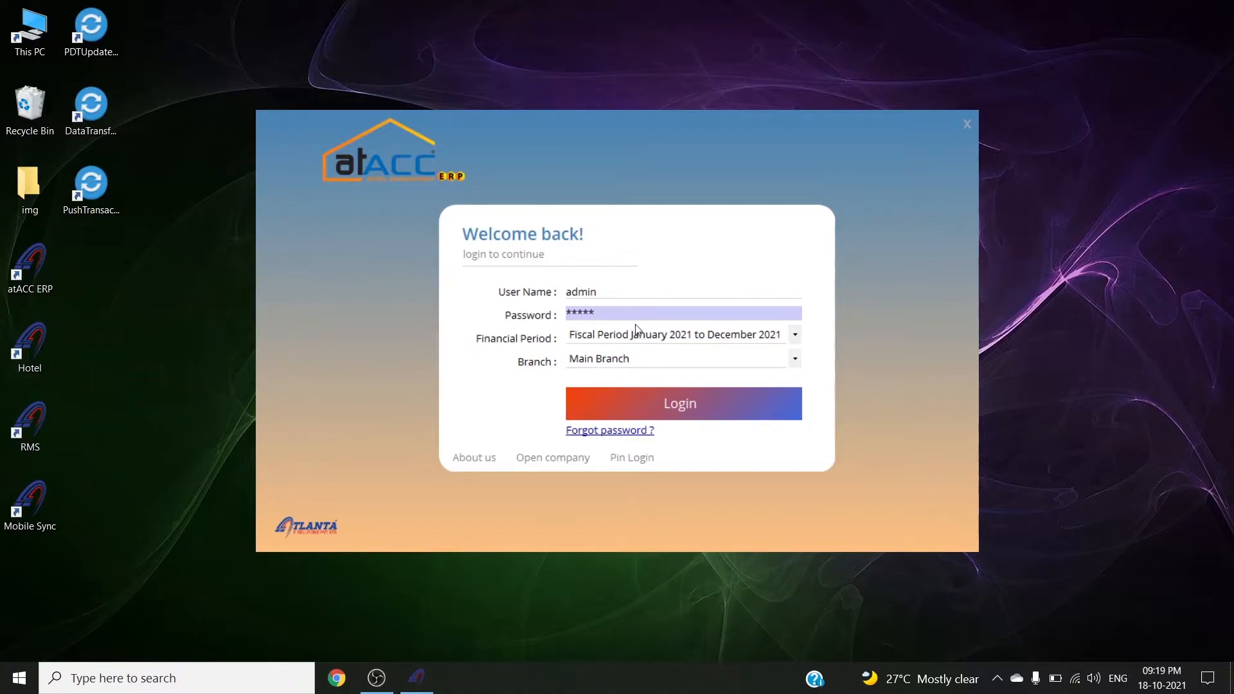
click(626, 360)
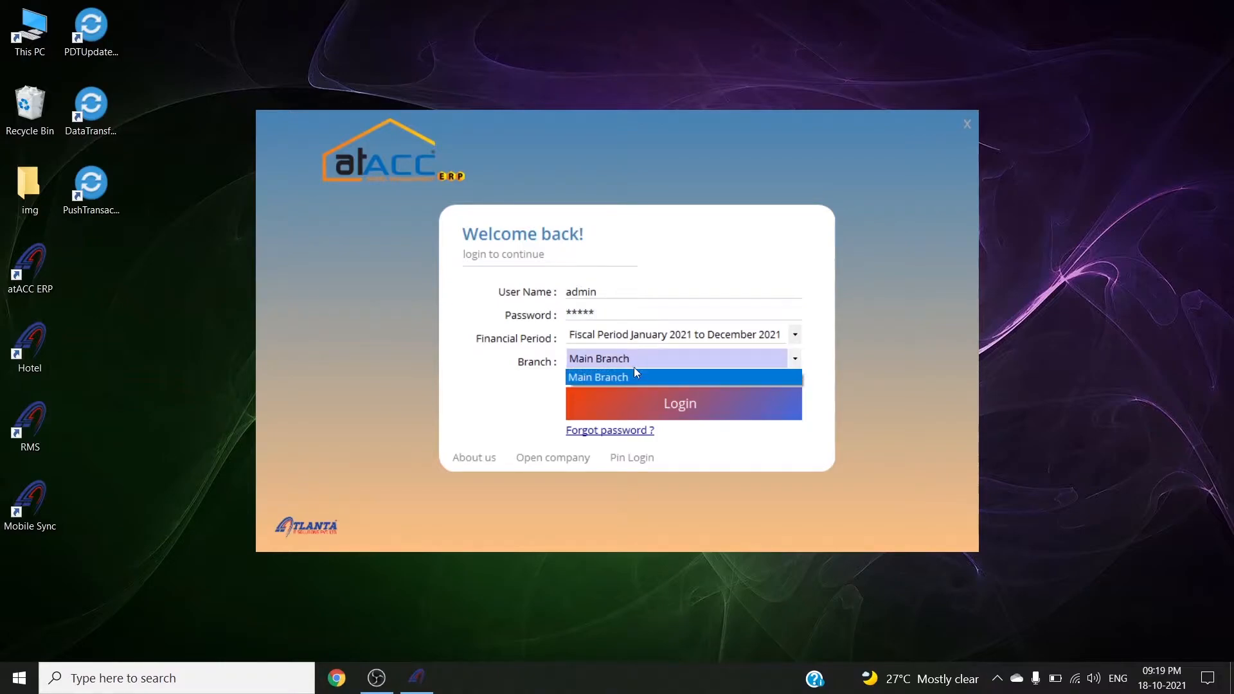
click(650, 339)
click(654, 335)
click(655, 333)
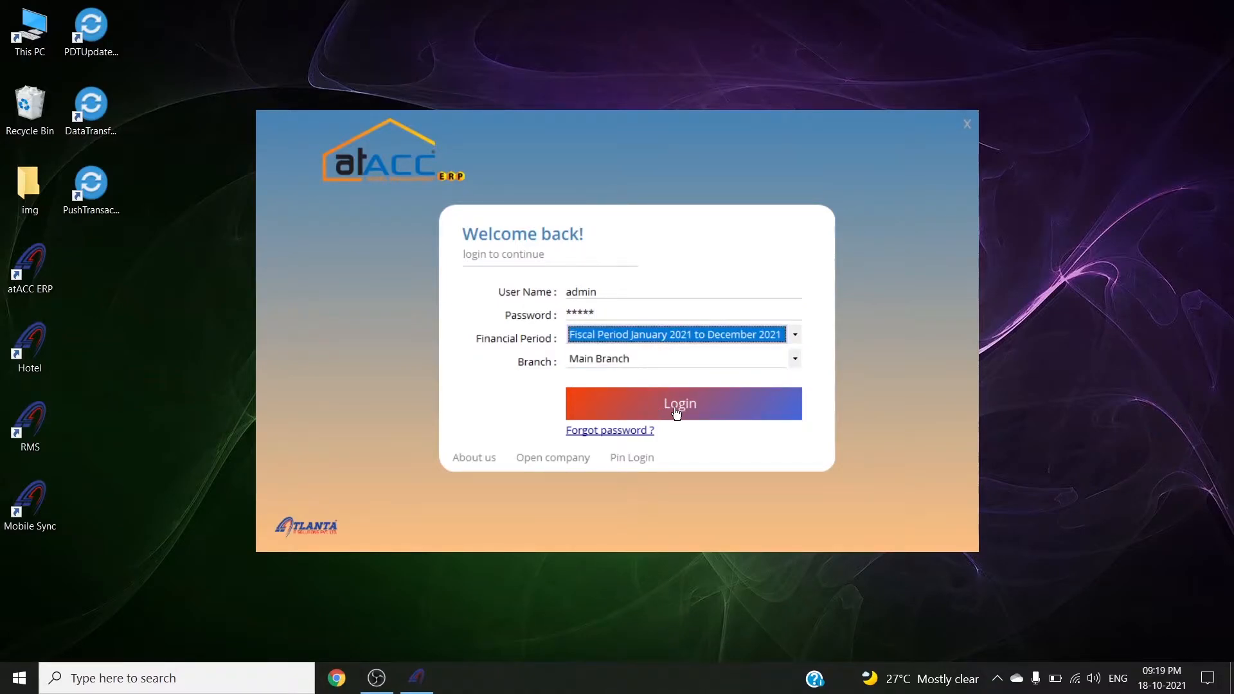
click(676, 411)
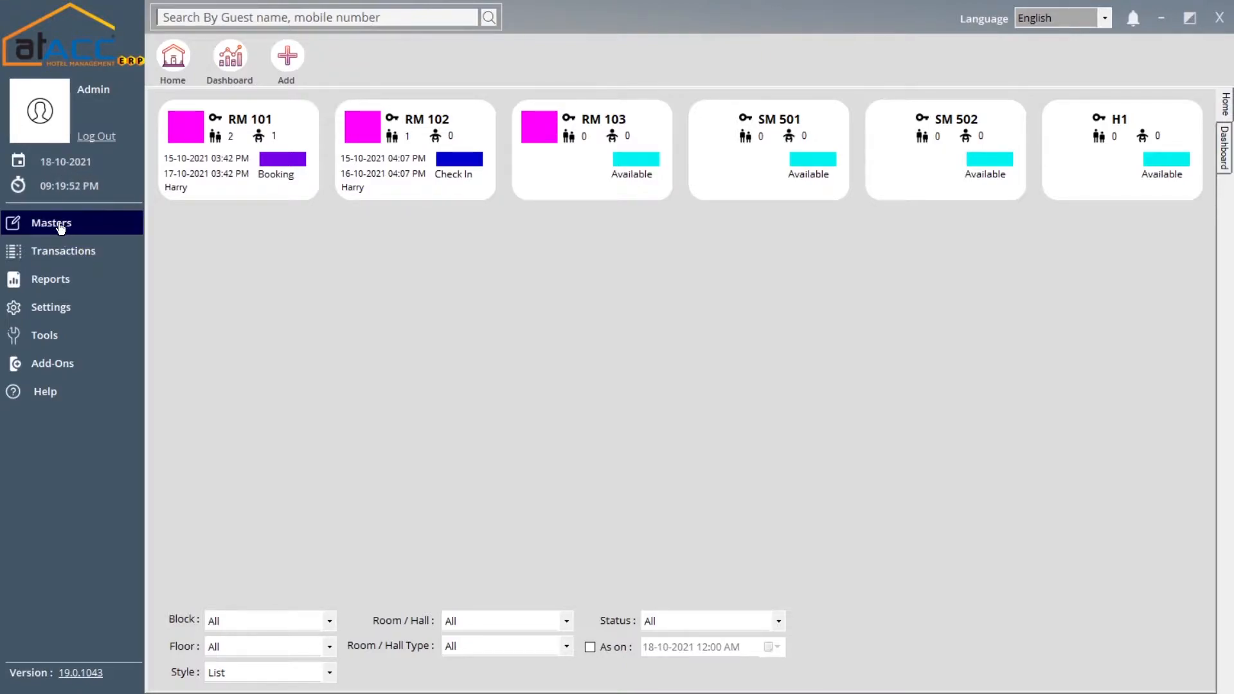
Load block H-BL1 'Block A' into the Block master form
click(88, 230)
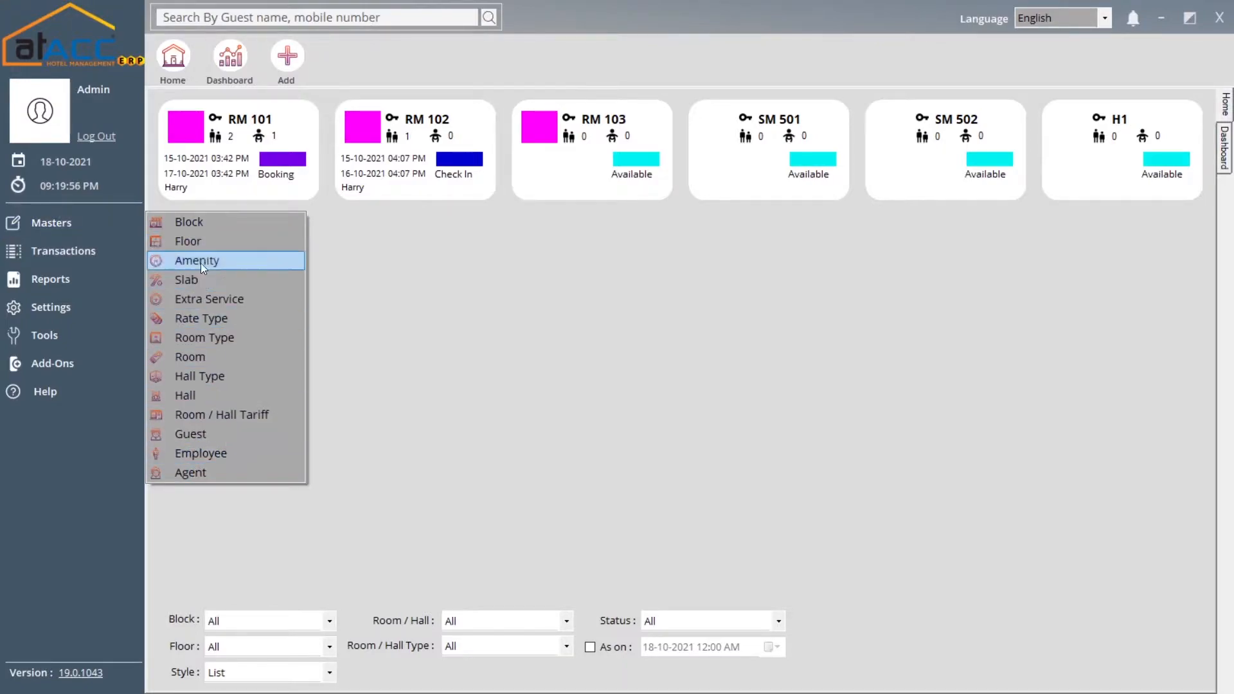
click(225, 221)
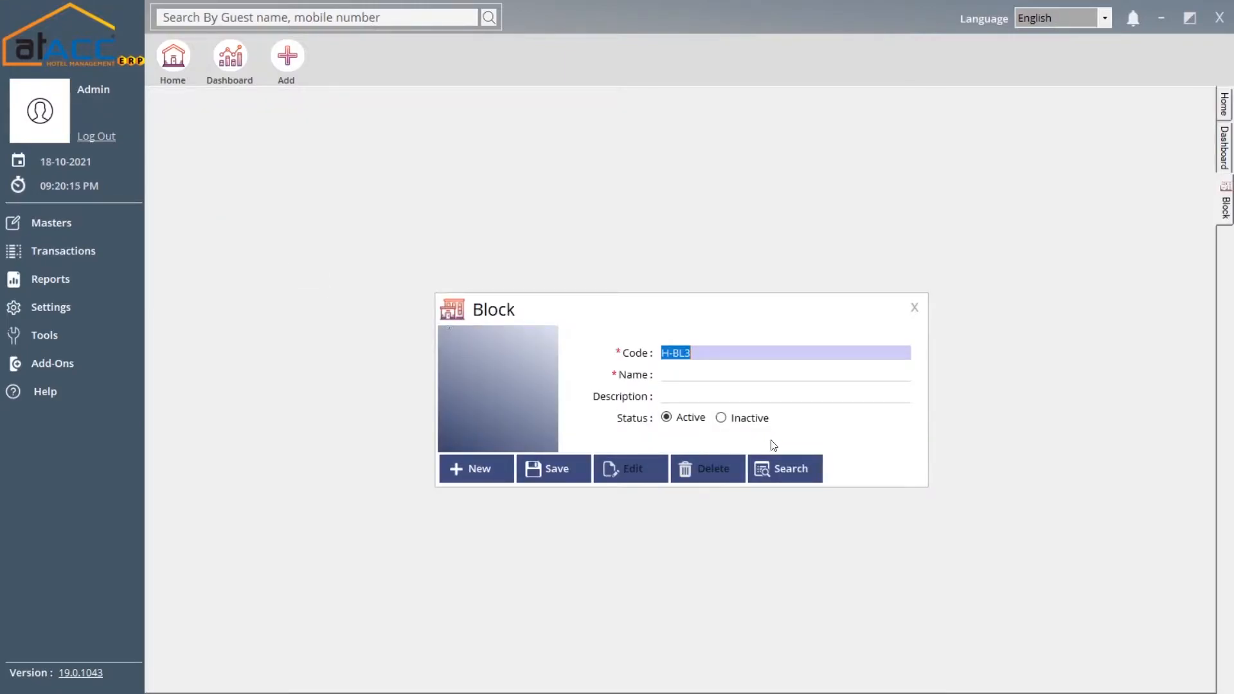
click(801, 467)
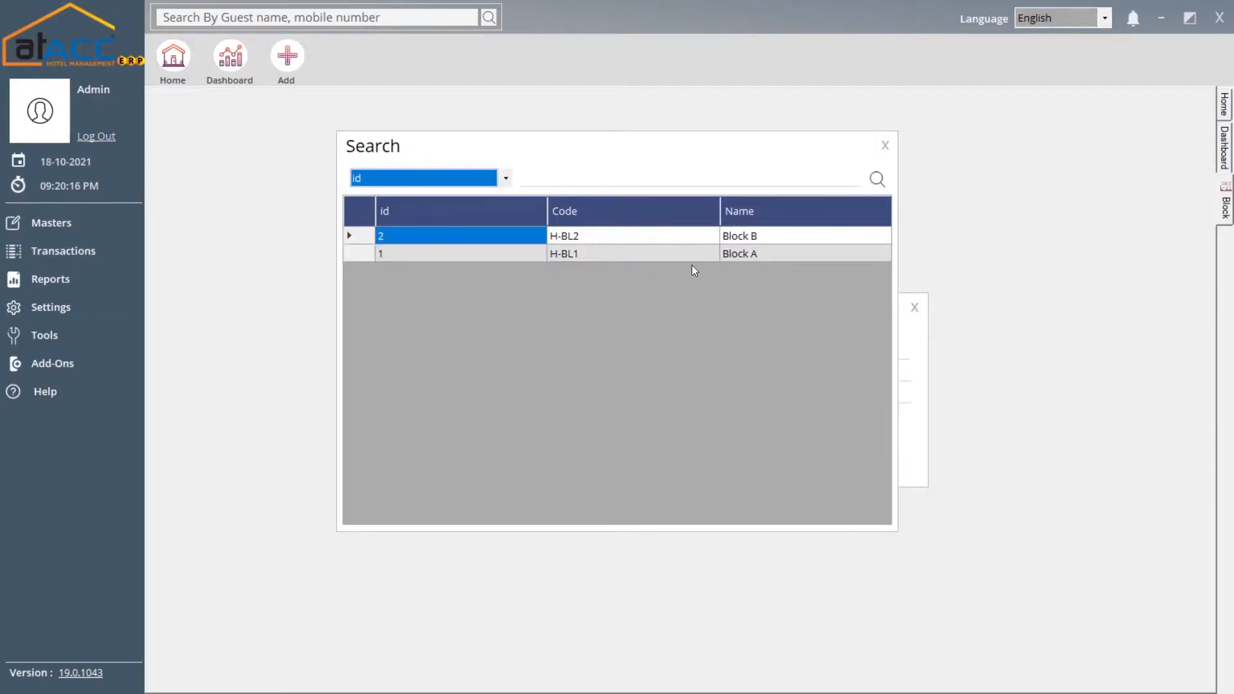
double_click(596, 253)
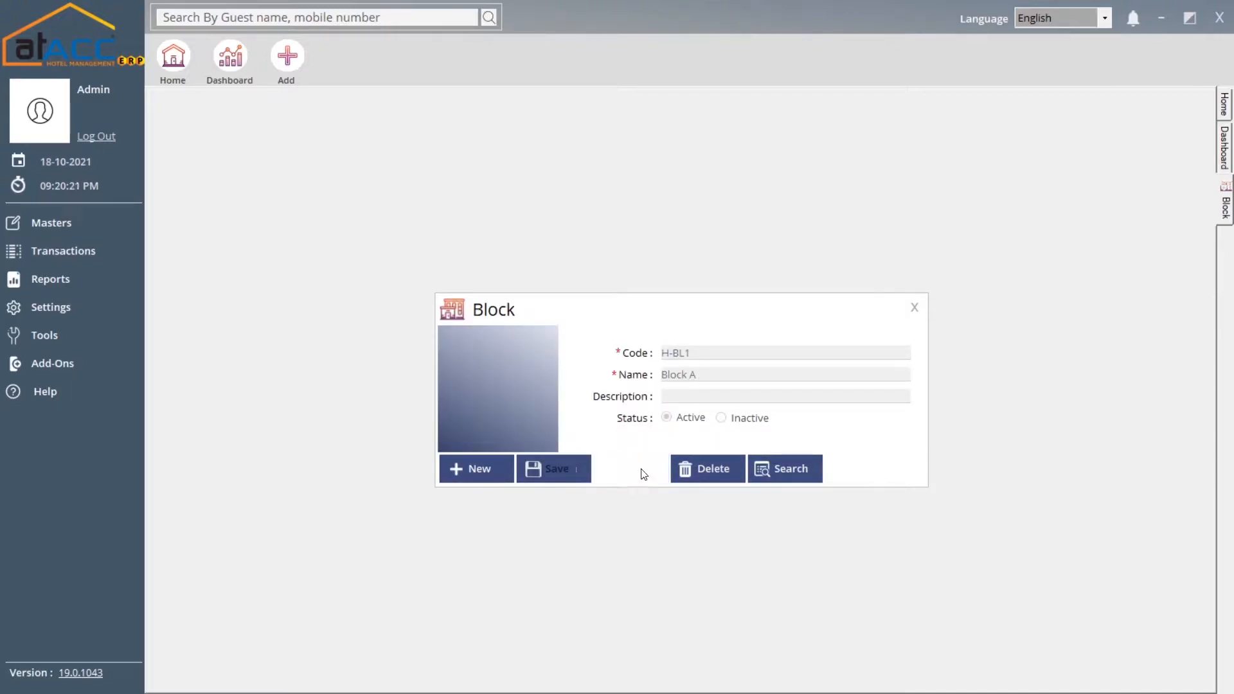
Edit Block A's name and description, save the update, and close the form
click(636, 468)
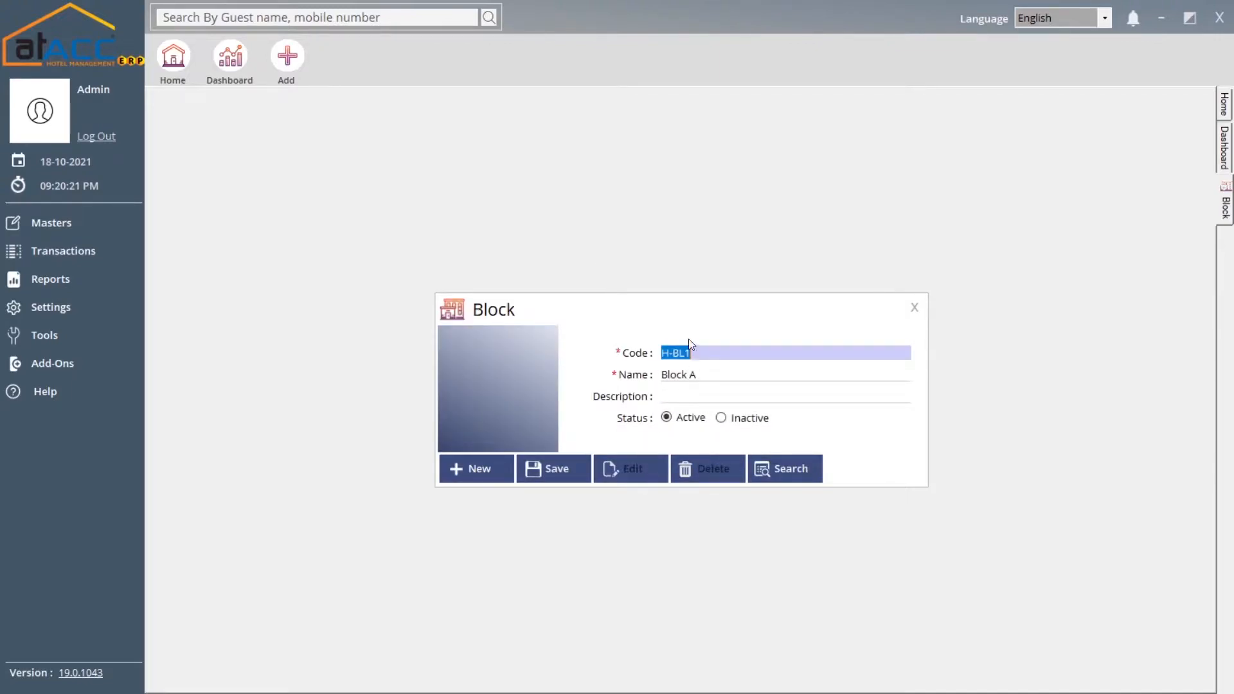
click(713, 376)
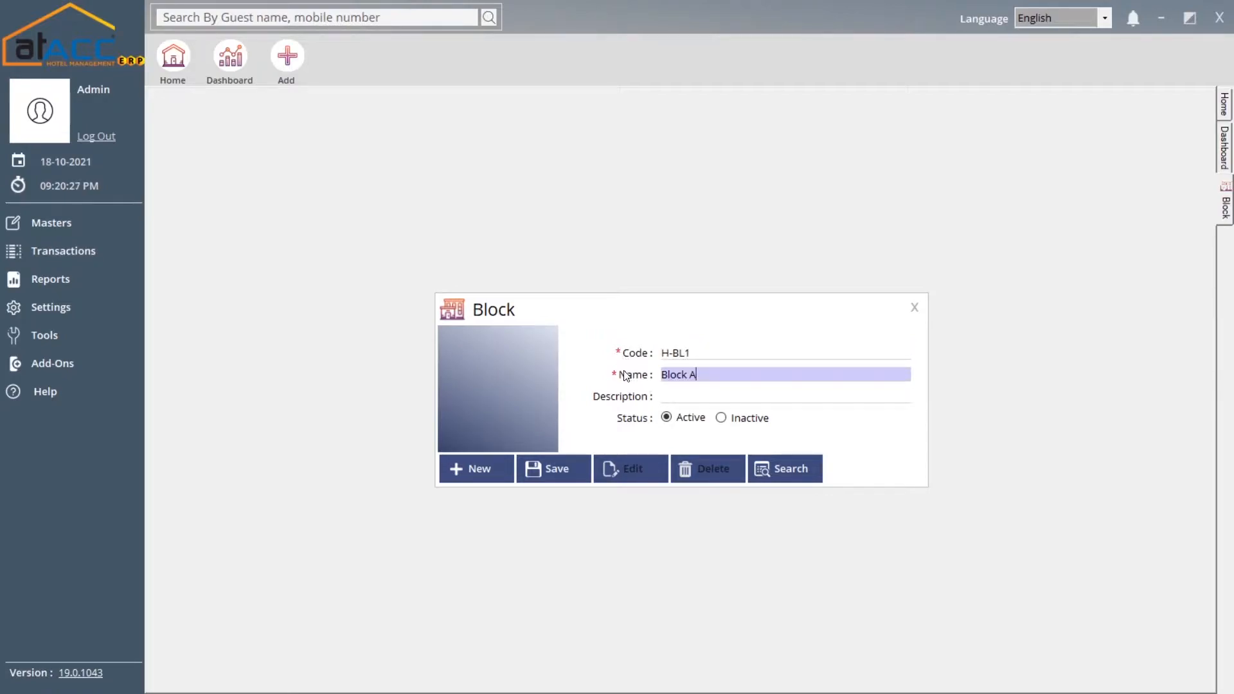
click(673, 395)
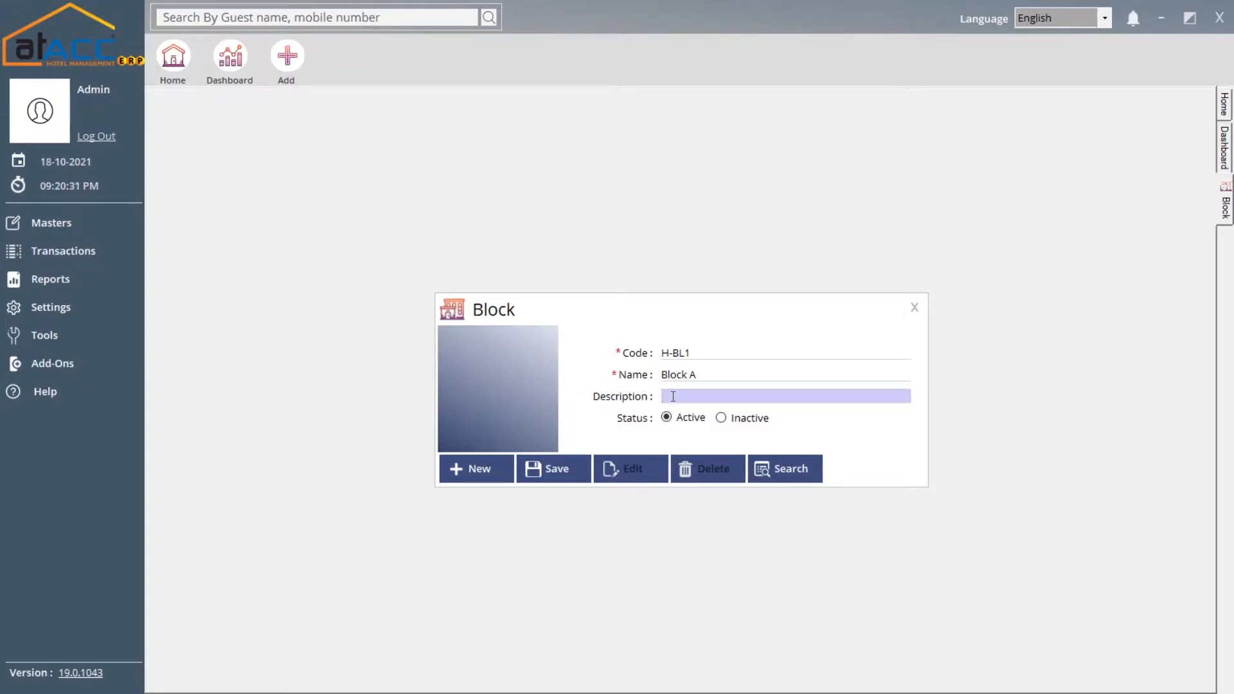
click(549, 469)
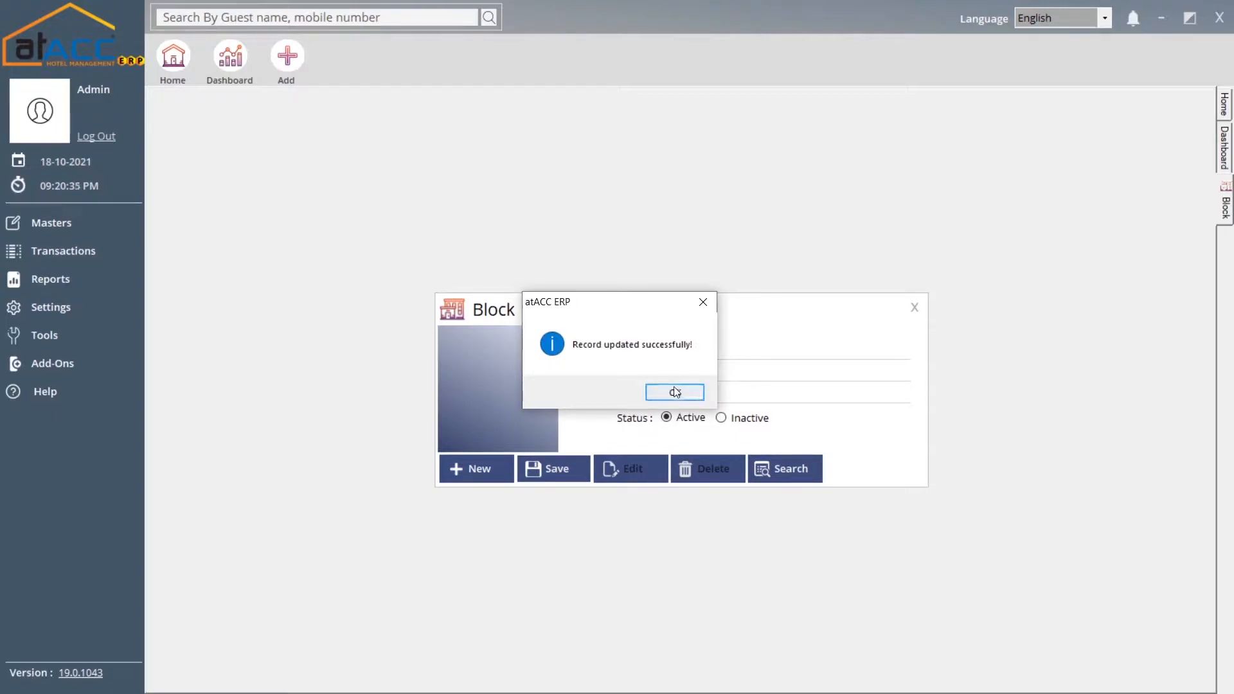
click(668, 390)
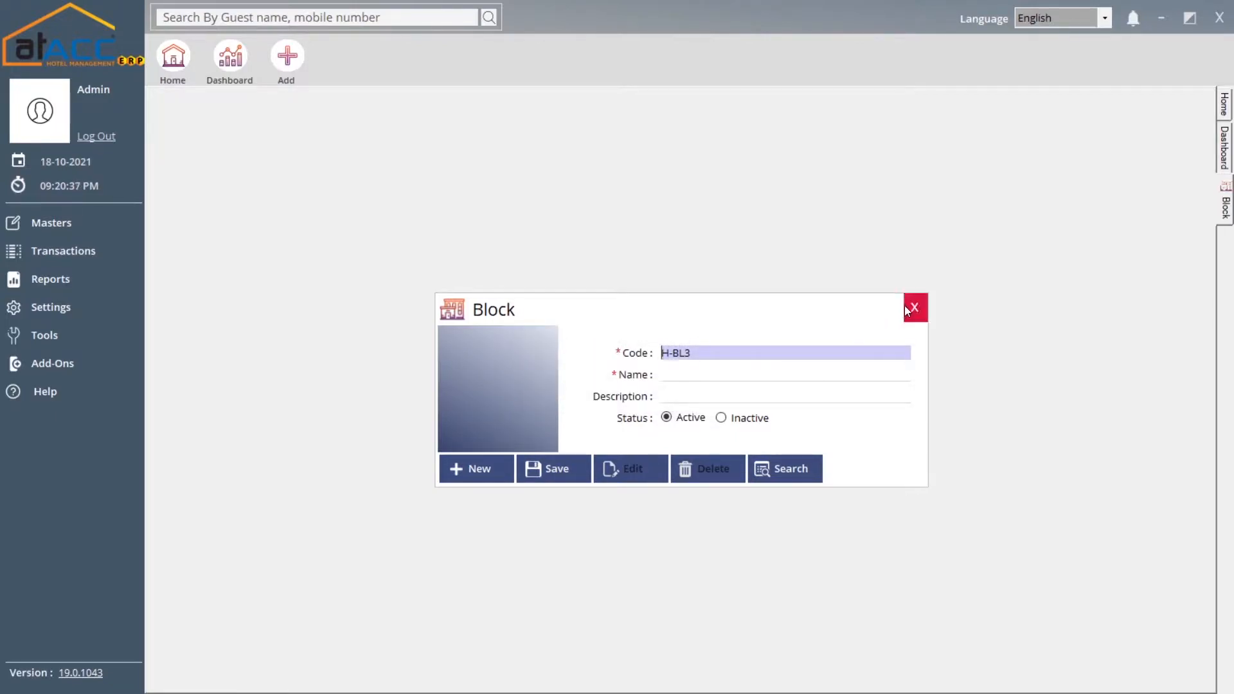
click(915, 308)
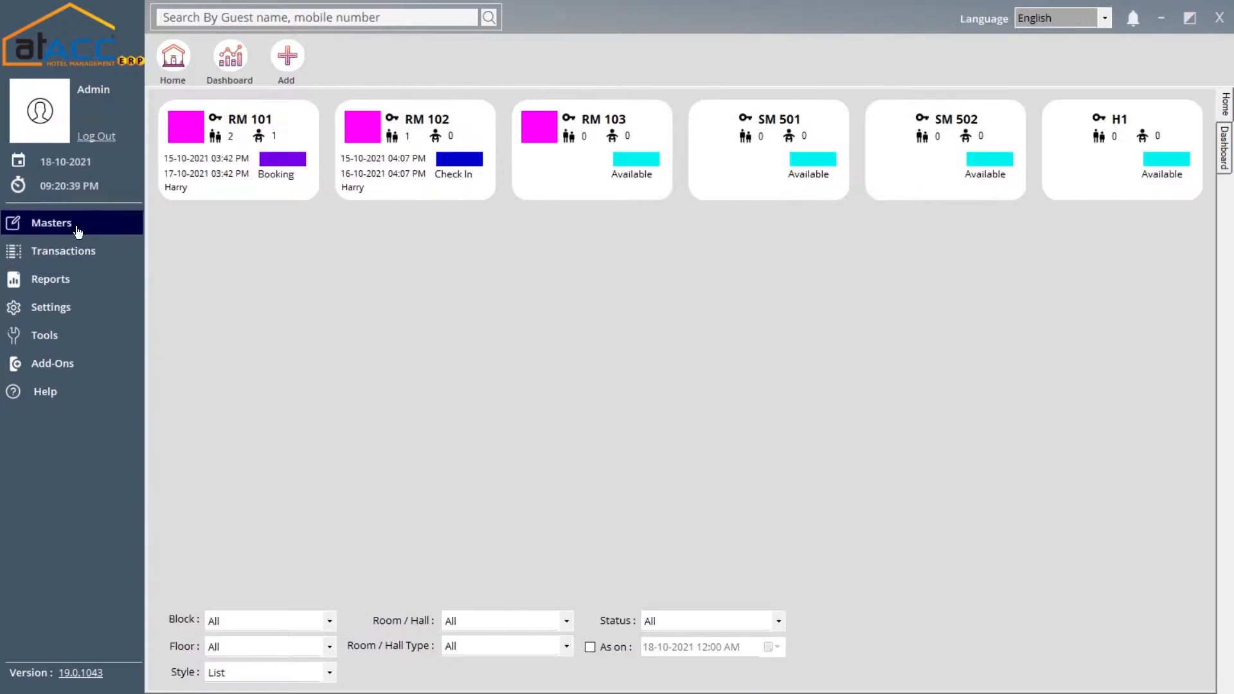
click(73, 233)
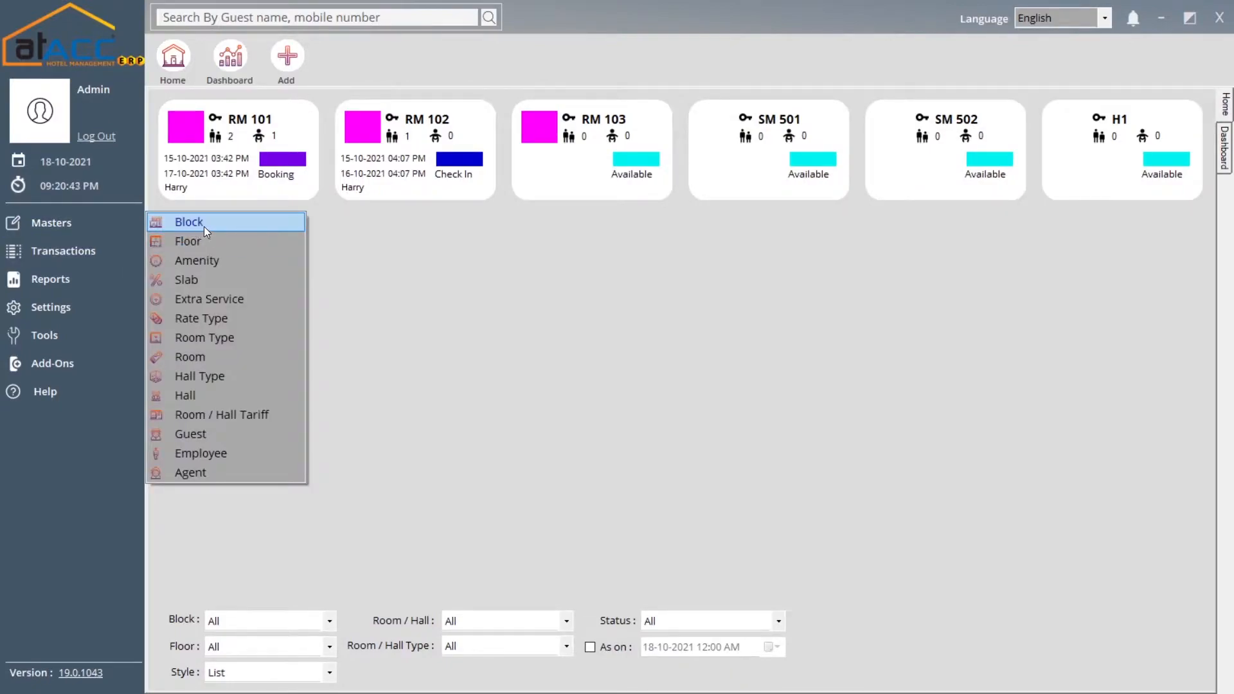
click(203, 244)
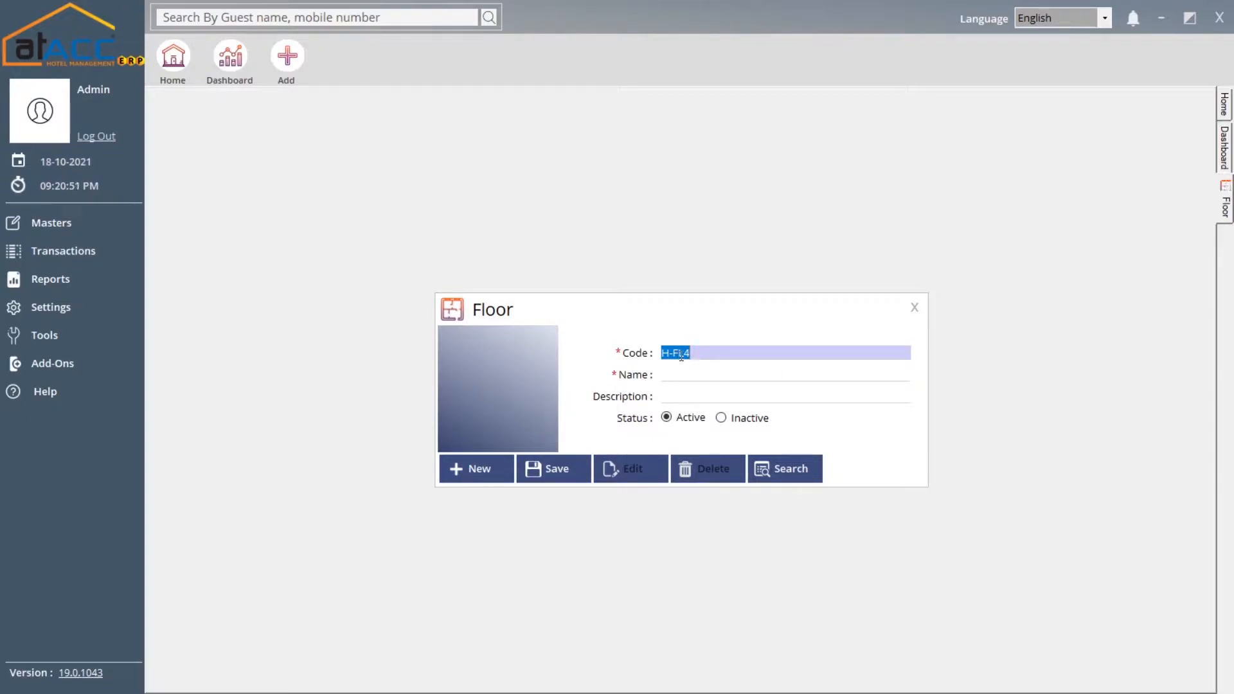
click(677, 379)
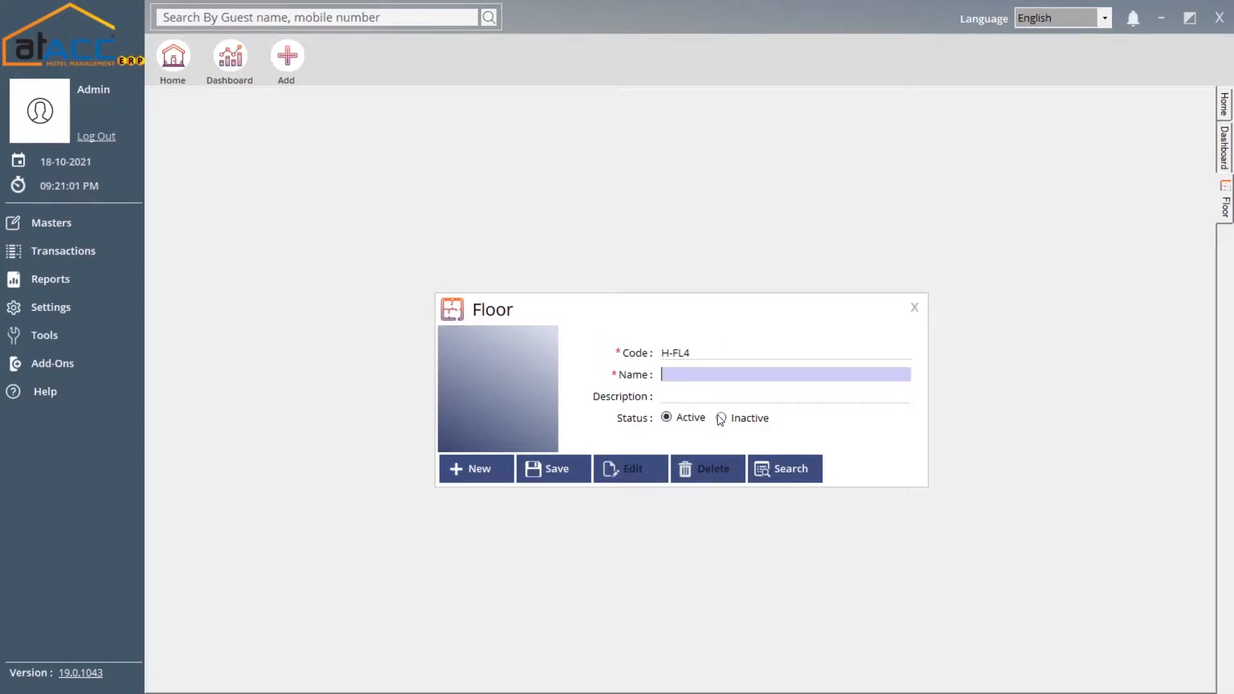
click(775, 466)
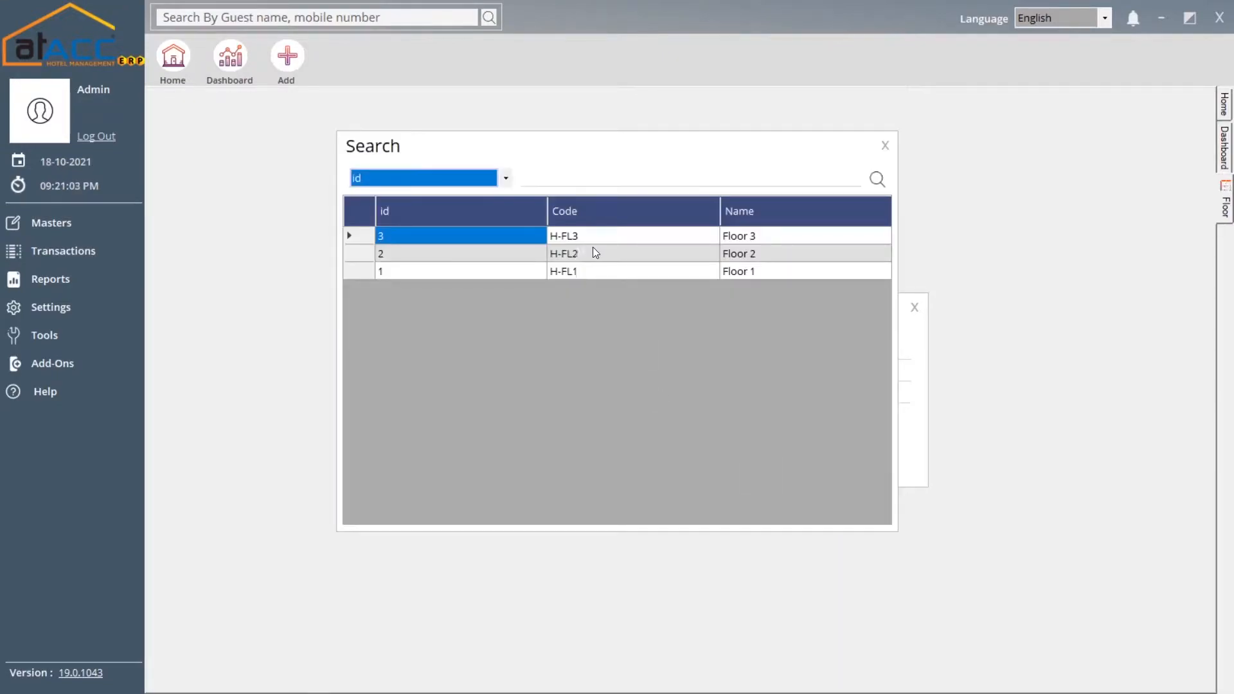
click(884, 146)
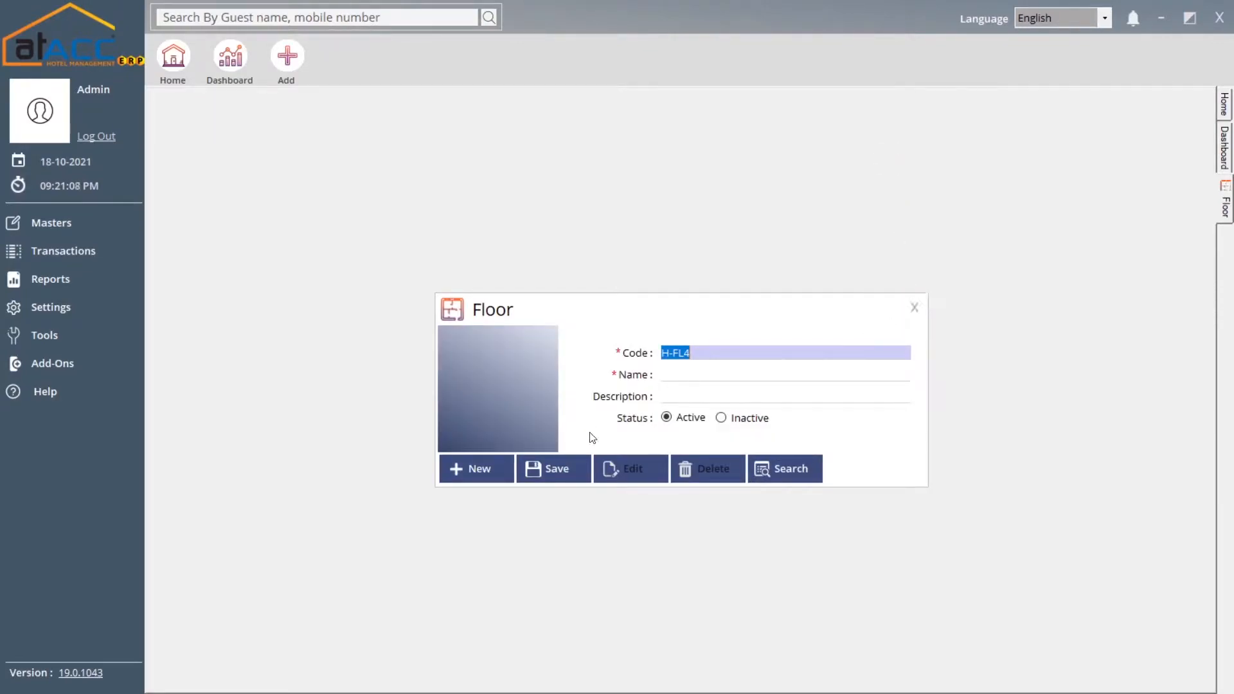
click(913, 307)
click(96, 224)
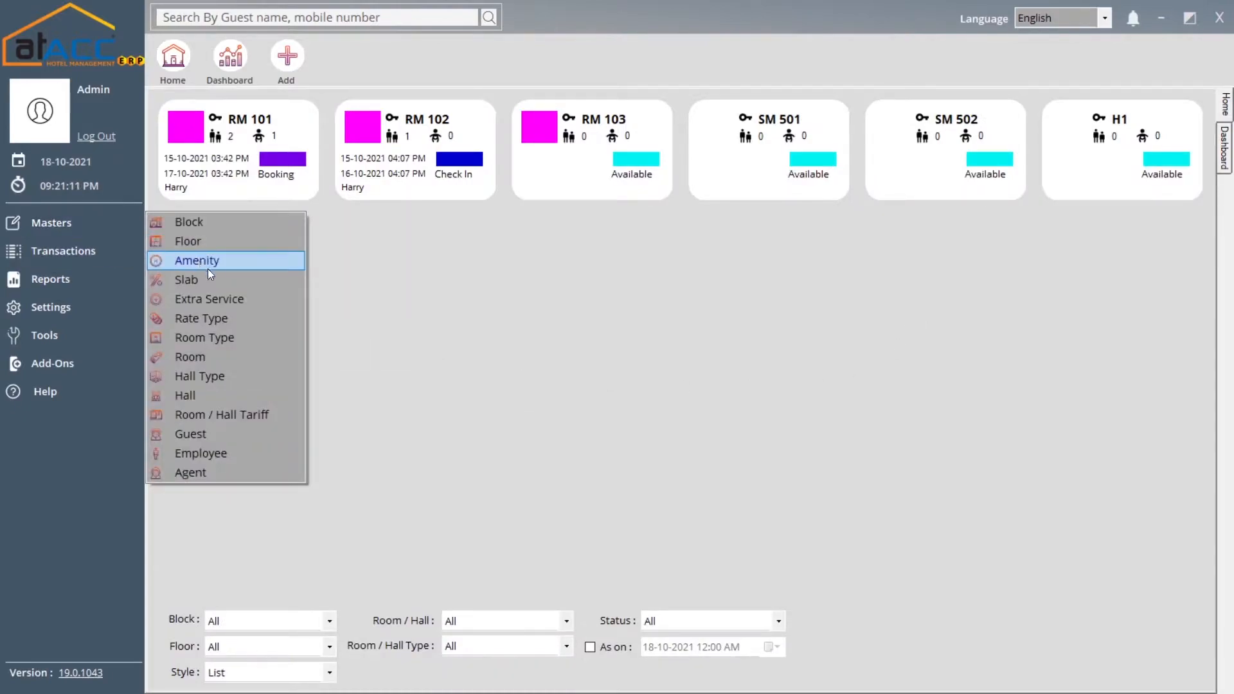
click(225, 263)
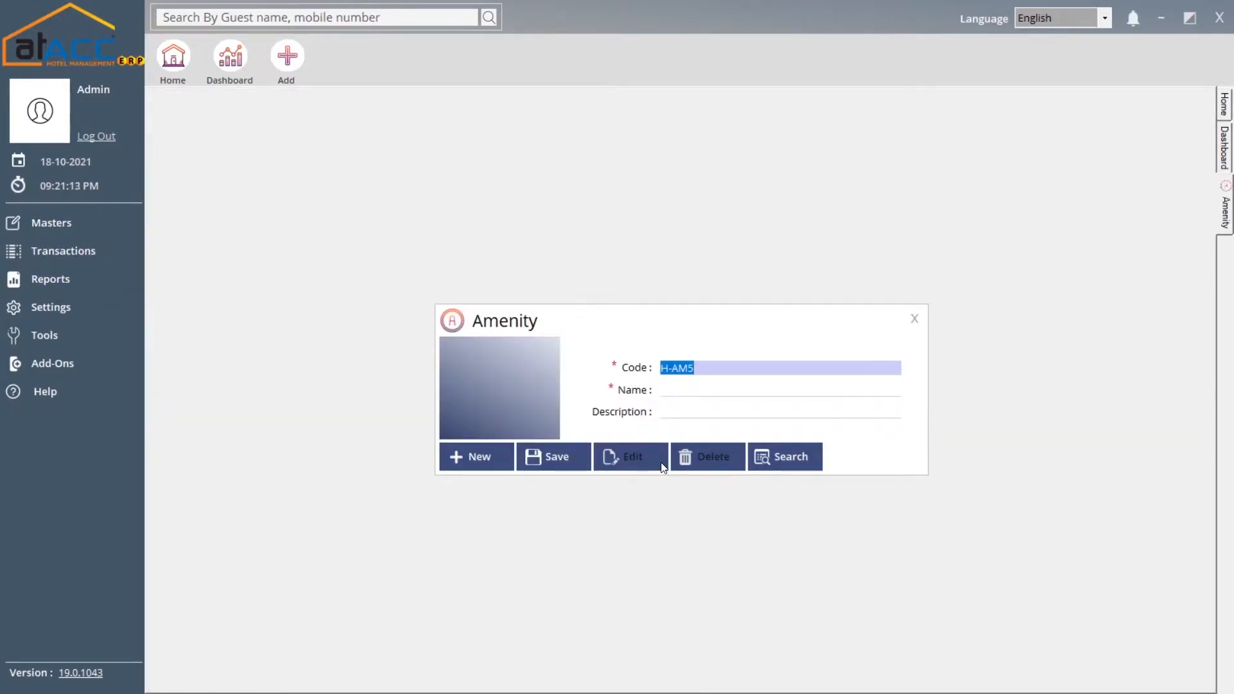
click(678, 390)
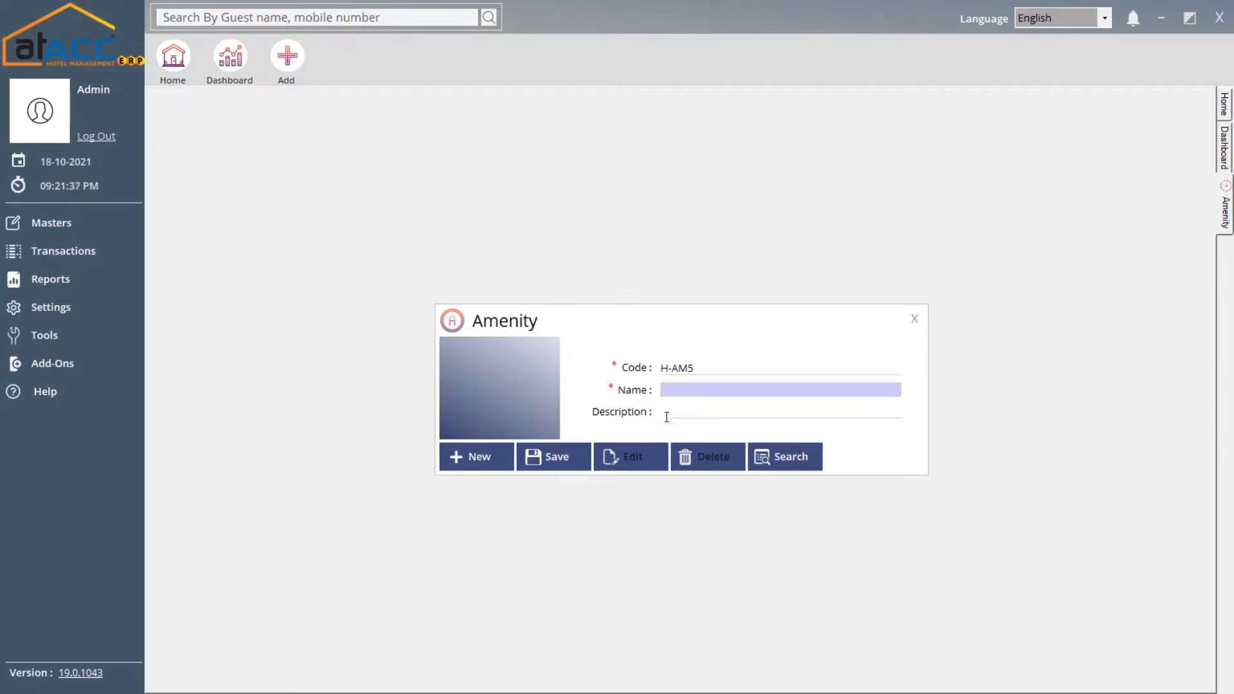
click(786, 468)
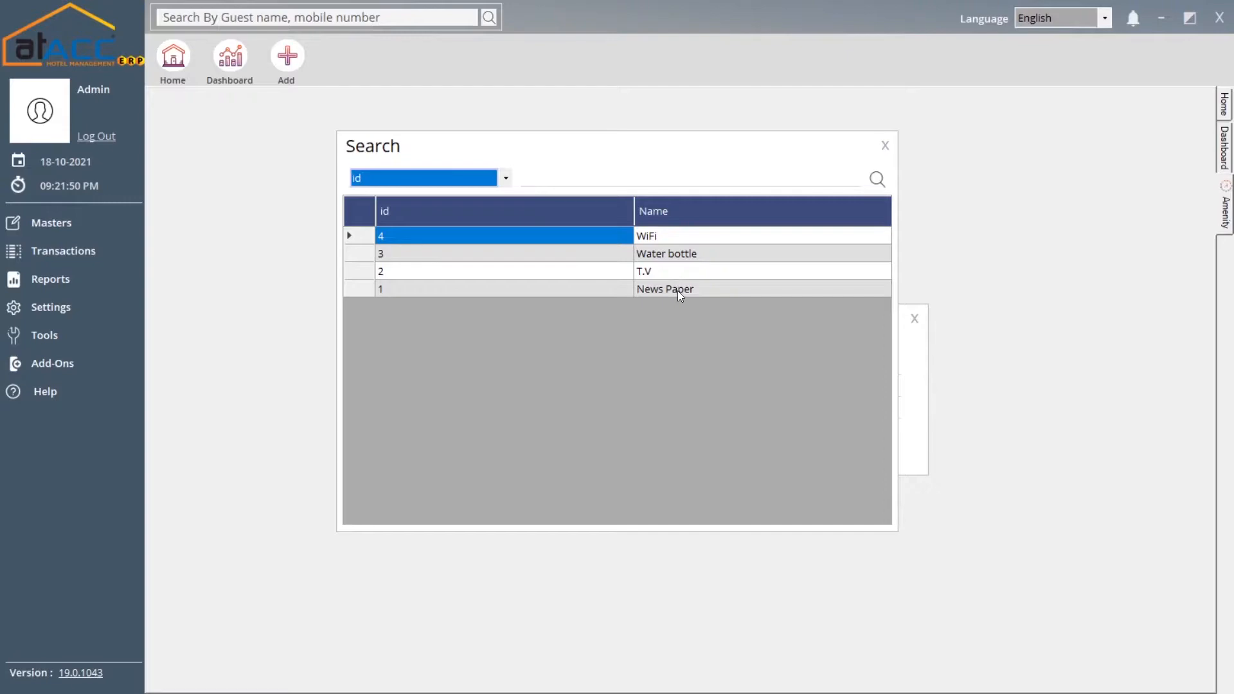
click(885, 146)
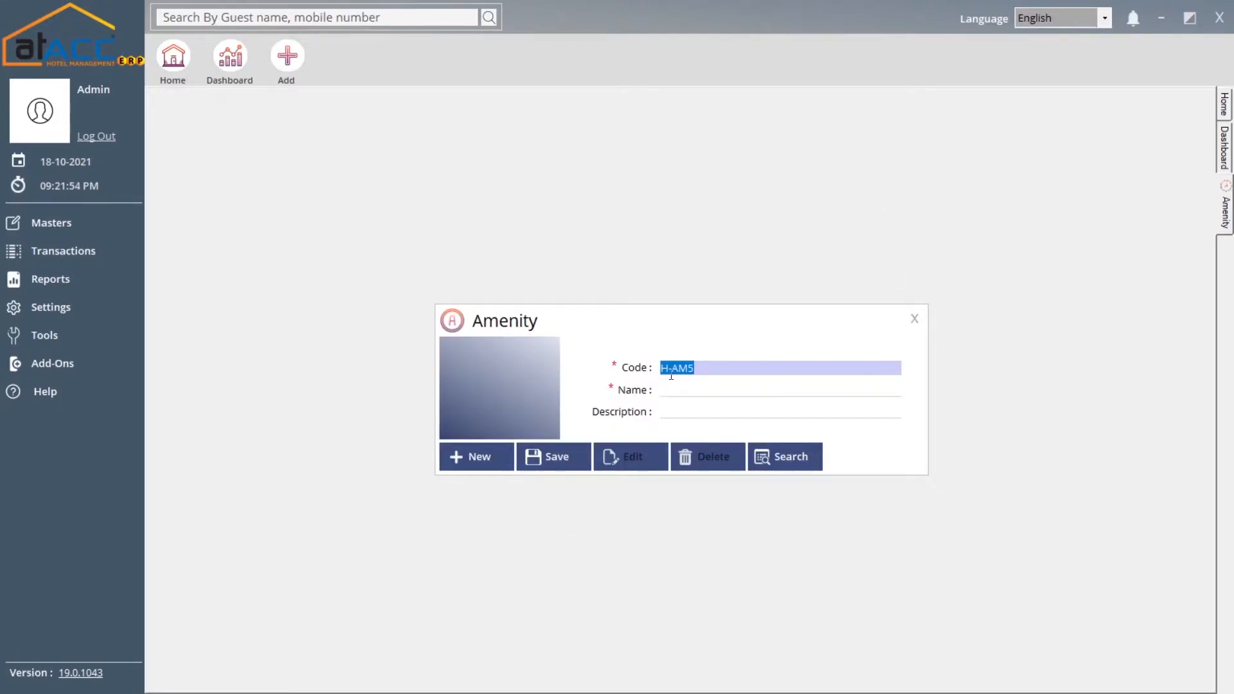
click(915, 320)
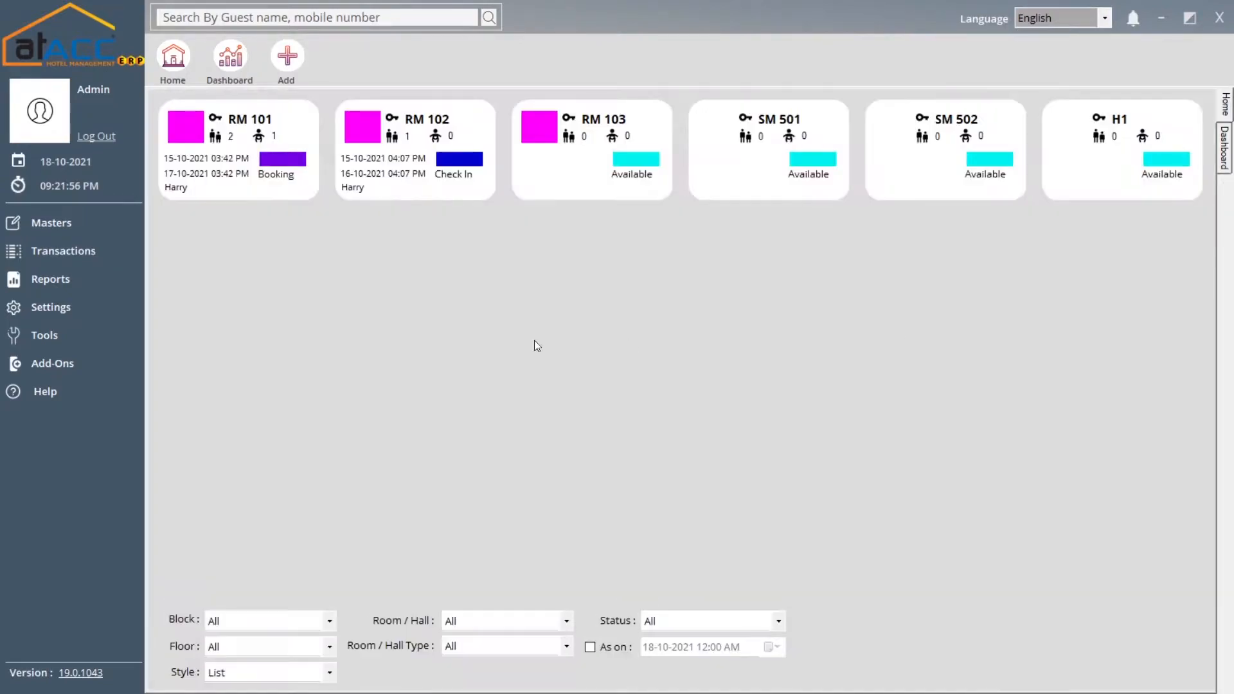
click(52, 223)
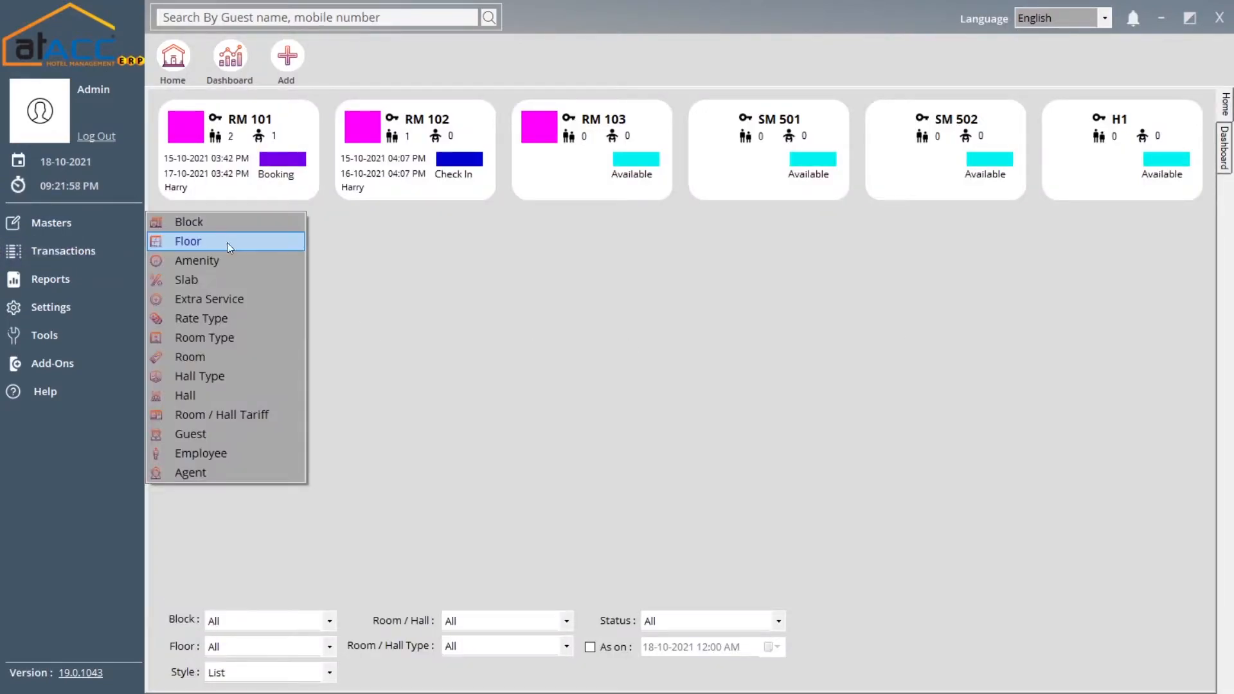
Open the Slab master and enter slab code A1, replacing the mistyped 'asd'
click(228, 281)
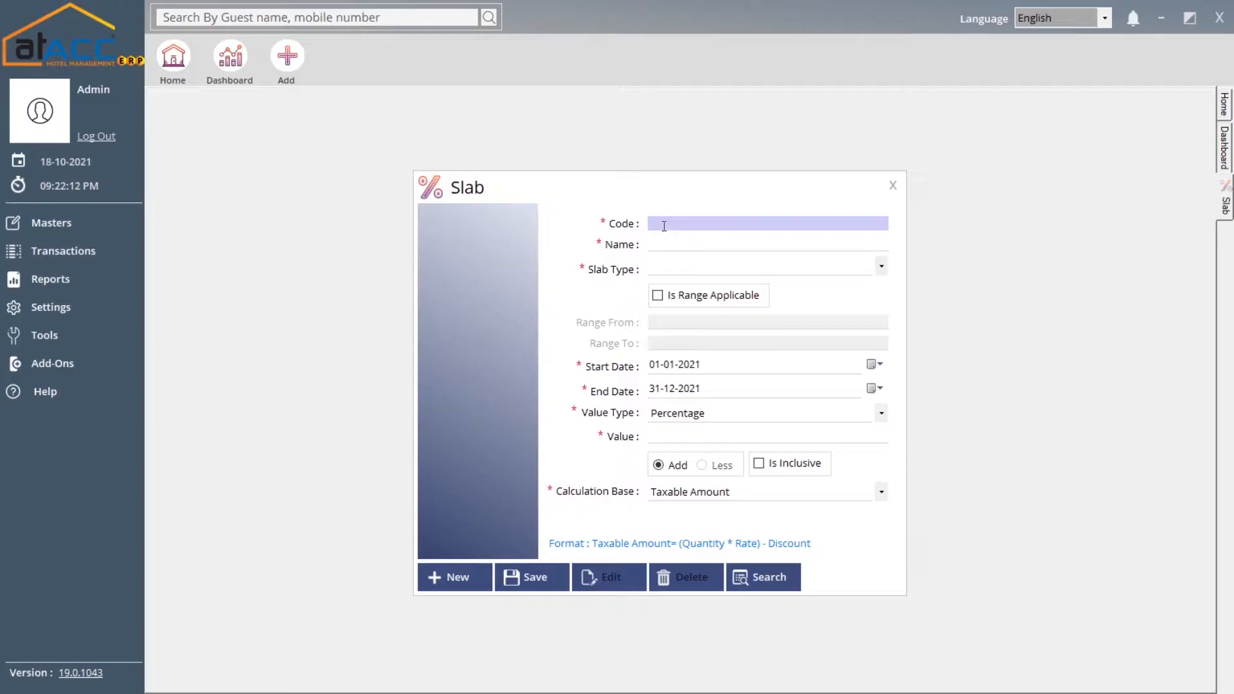
text(asd)
key(ctrl+a)
text(A1)
key(Tab)
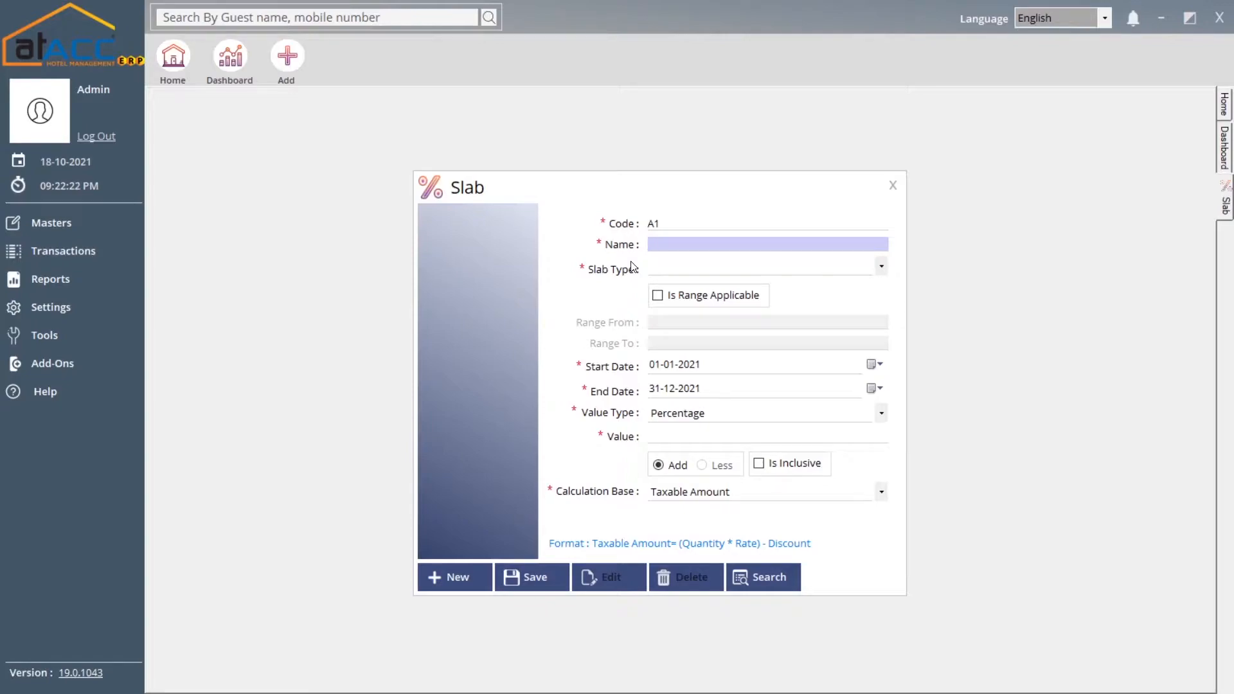
Set the slab type to VAT and keep Taxable Amount as calculation base
click(668, 277)
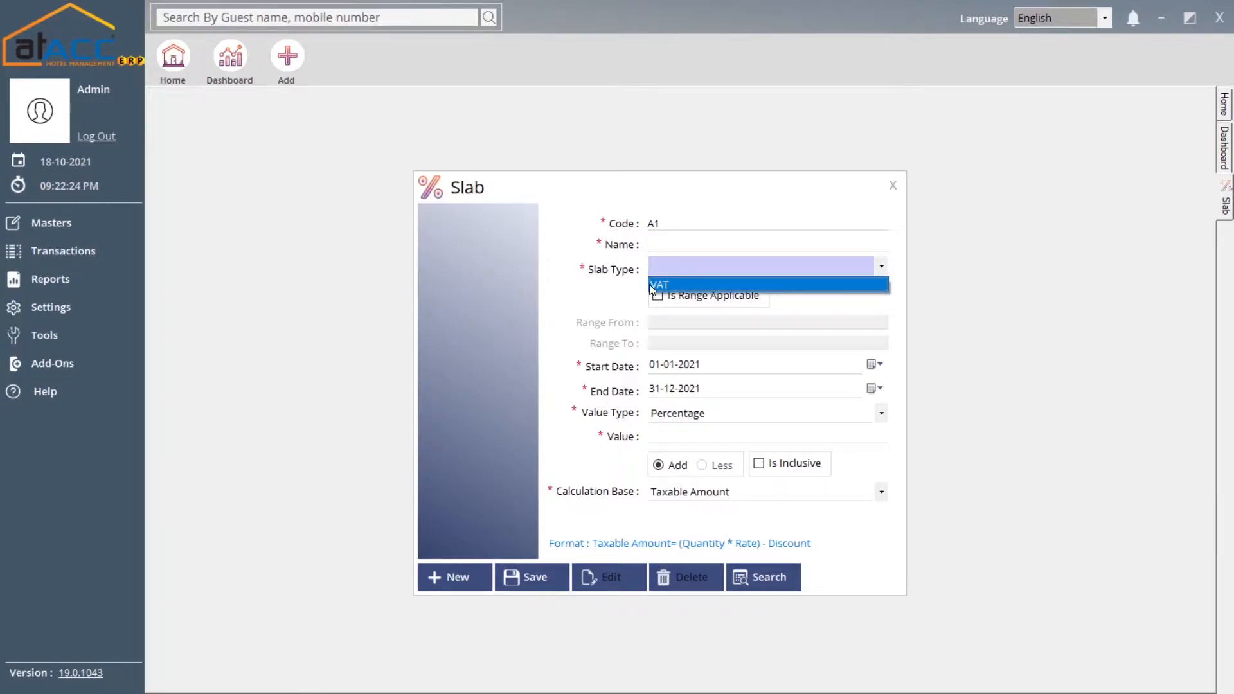
click(667, 284)
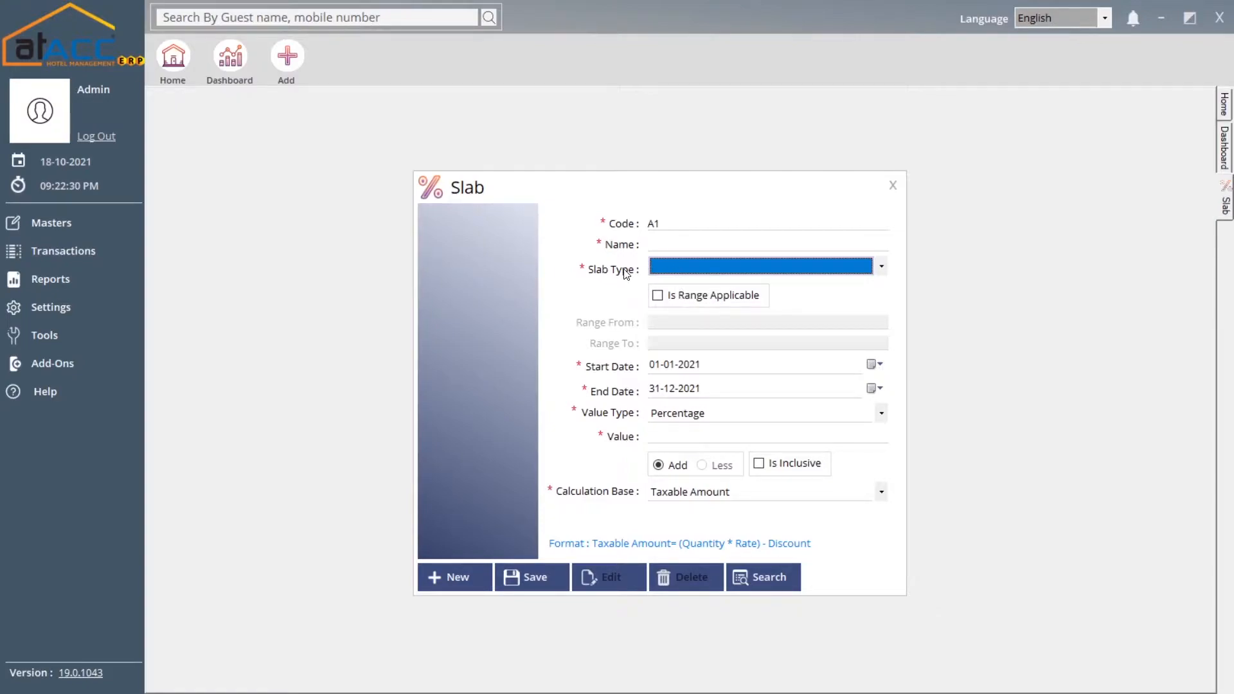
click(699, 268)
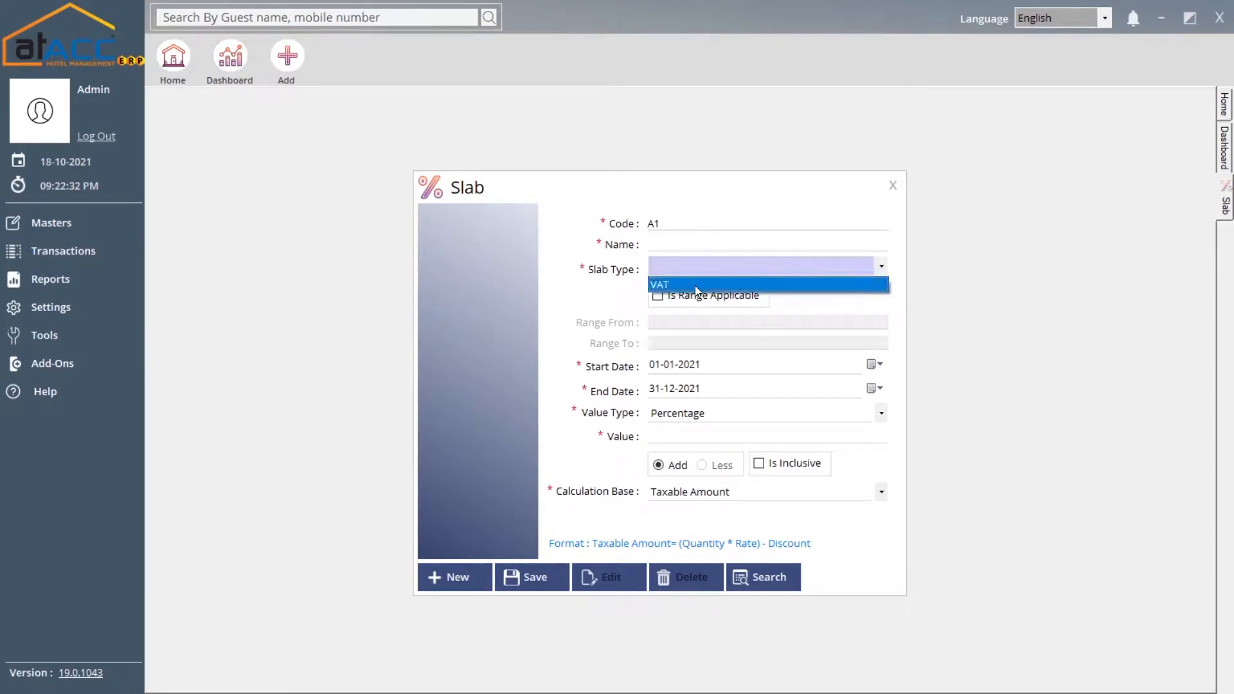
click(696, 286)
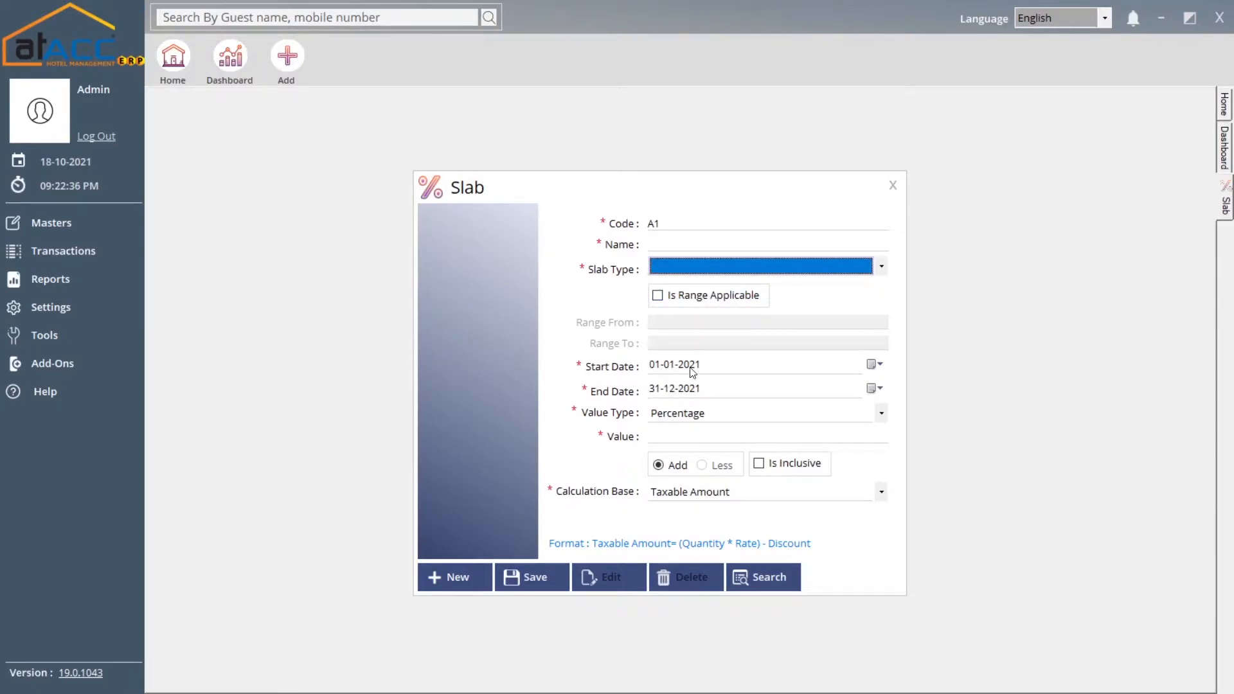
click(698, 435)
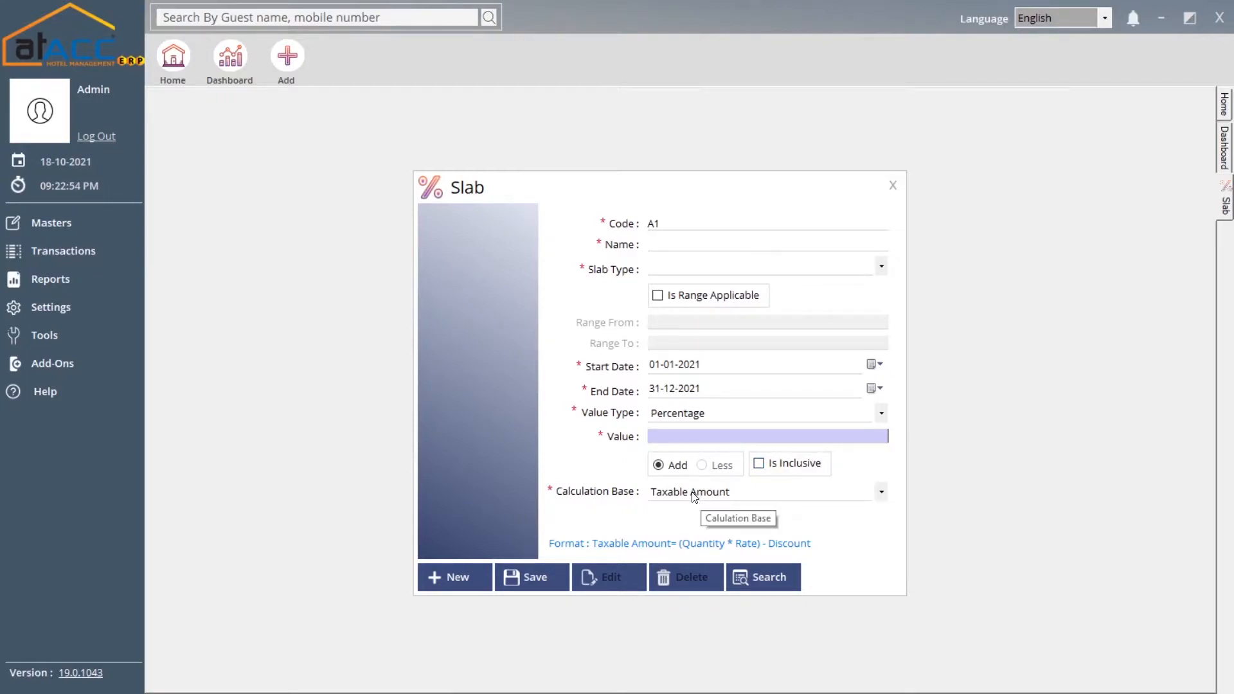
click(728, 491)
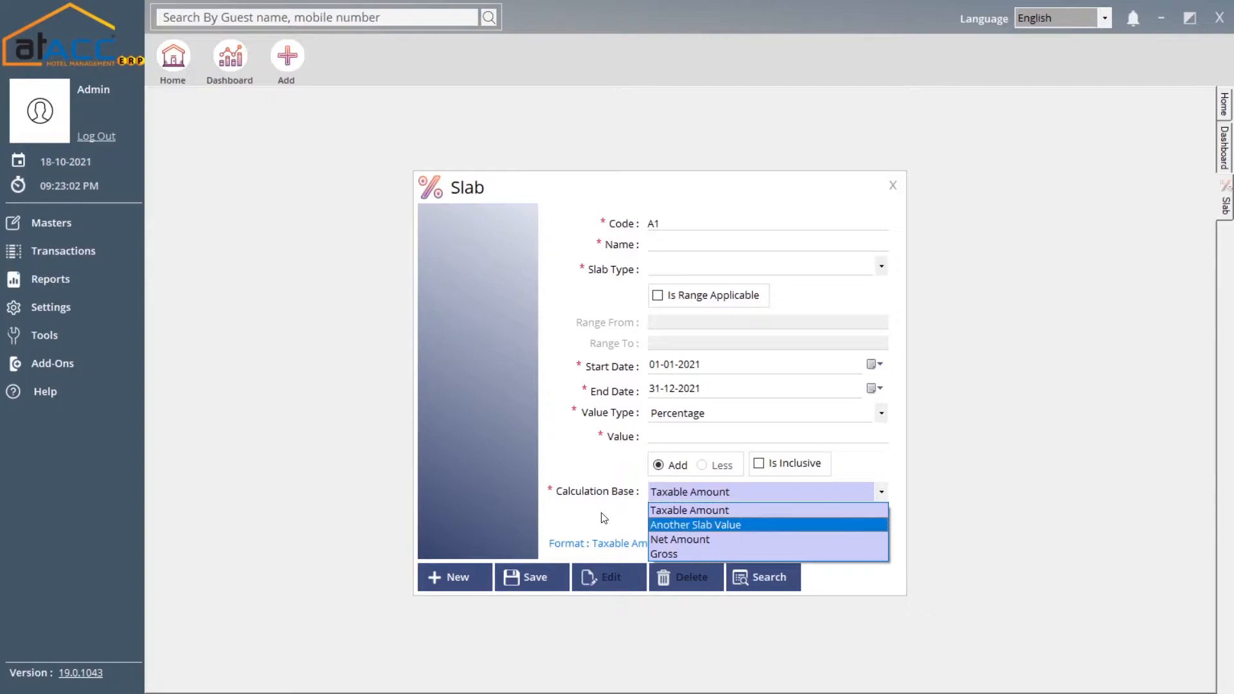
click(621, 517)
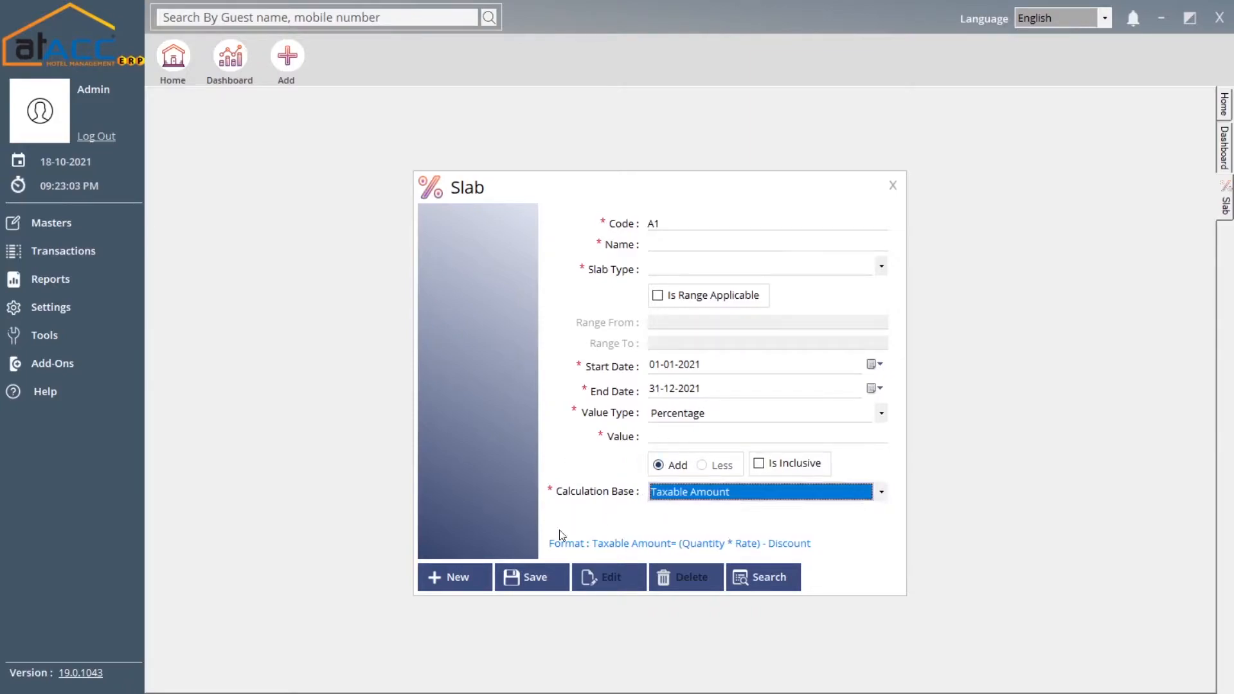
Load the existing Vat% slab (5.00 percent) and close the Slab form
click(767, 577)
double_click(726, 245)
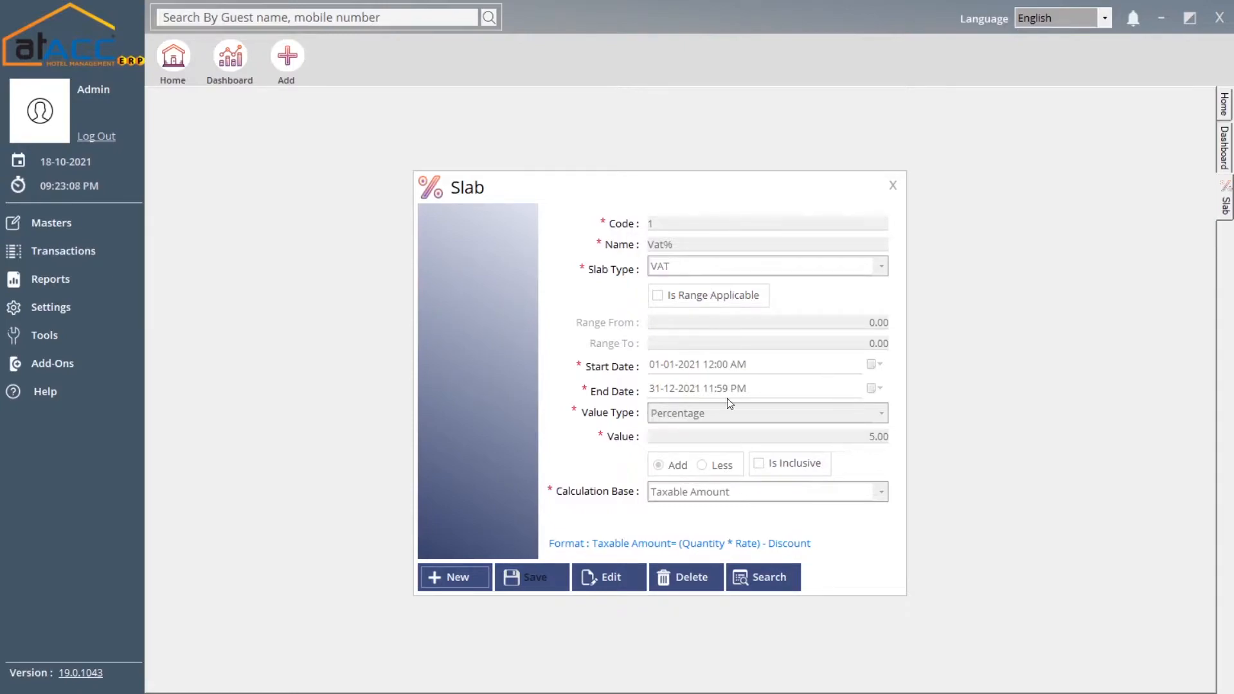
click(892, 185)
Open the Extra Service master and browse the existing services list
click(103, 223)
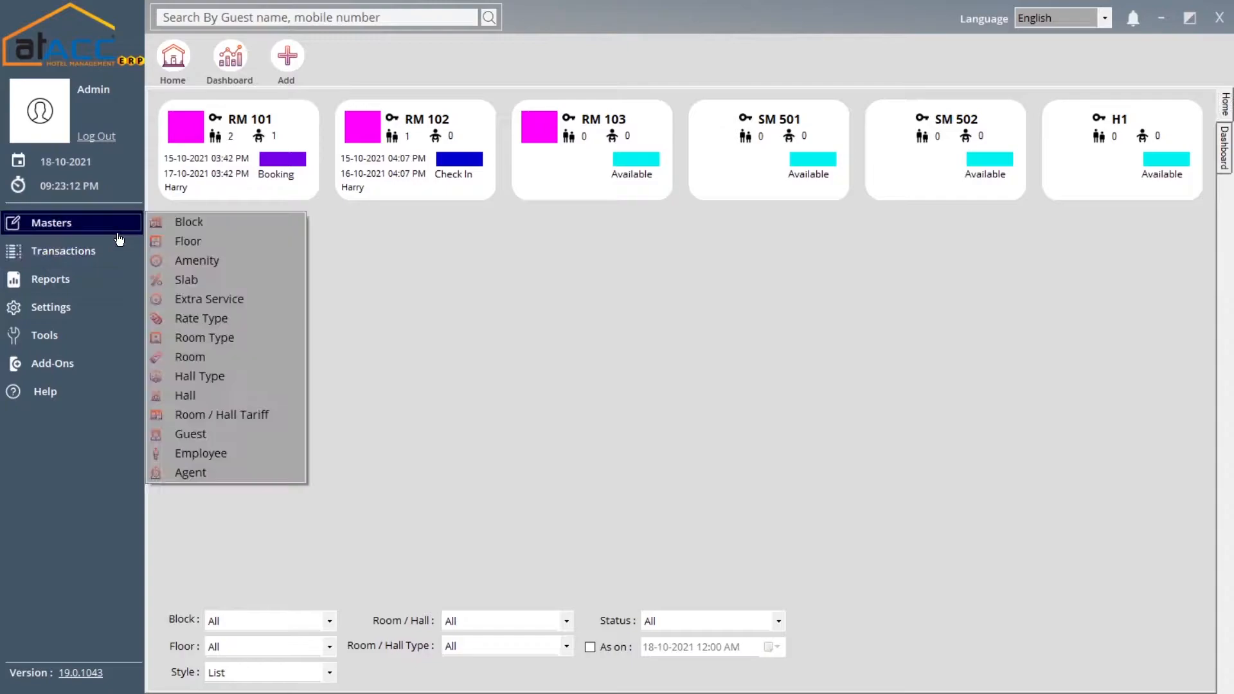
click(256, 302)
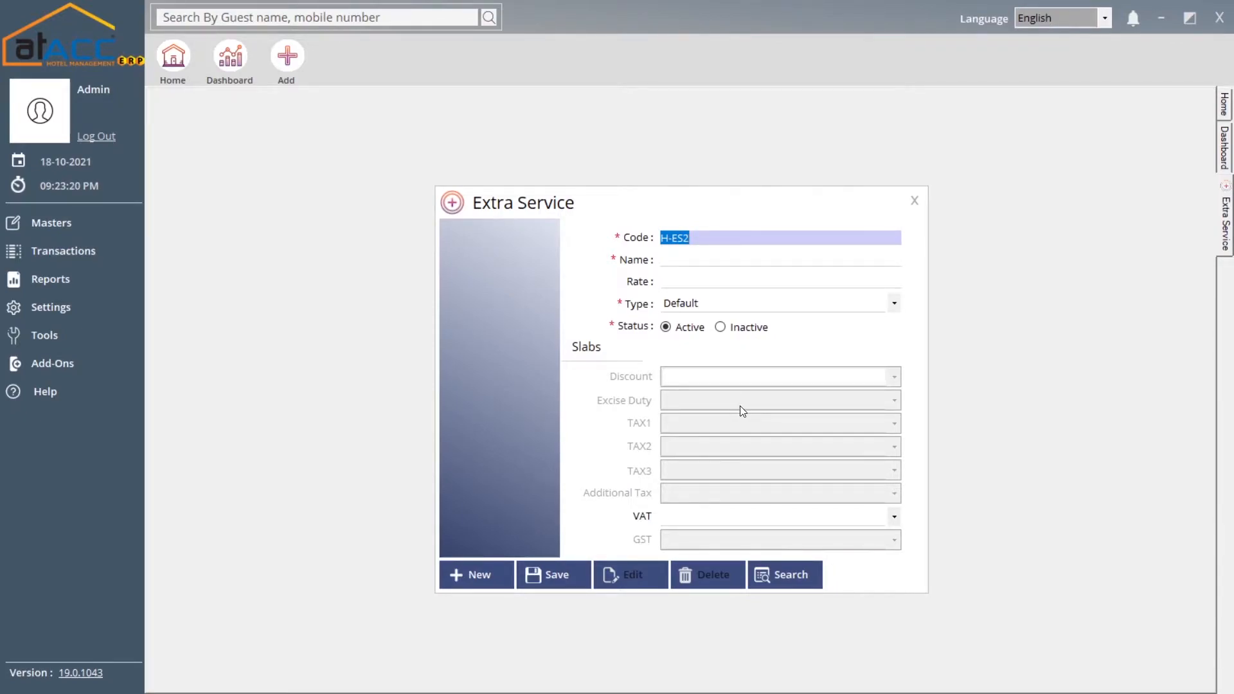
click(789, 573)
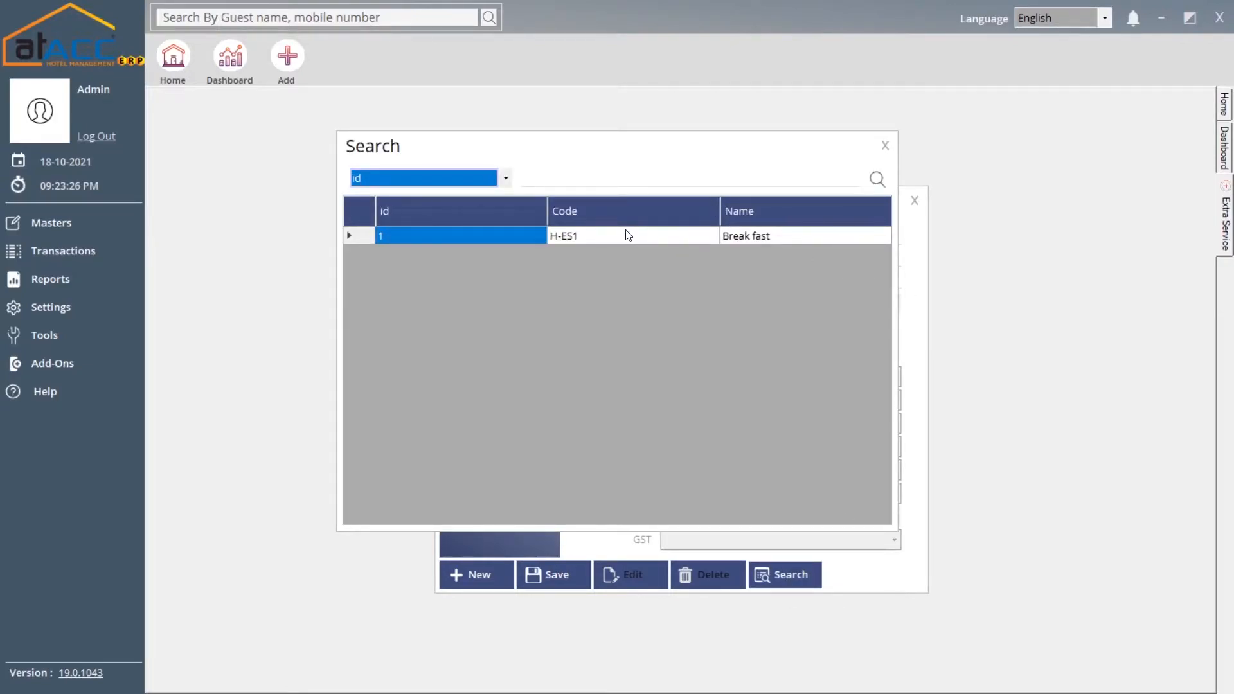
click(885, 145)
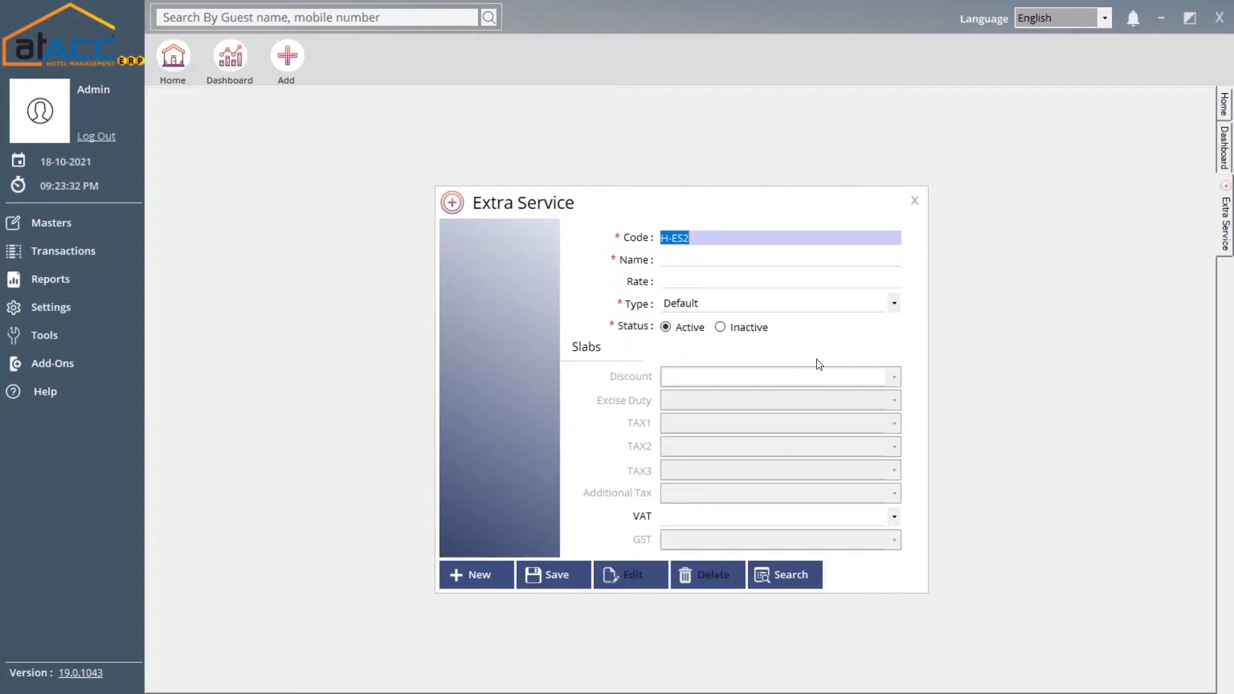
Keep Default service type, load H-ES1 'Break fast' (rate 100.00, Vat%), then close
click(762, 307)
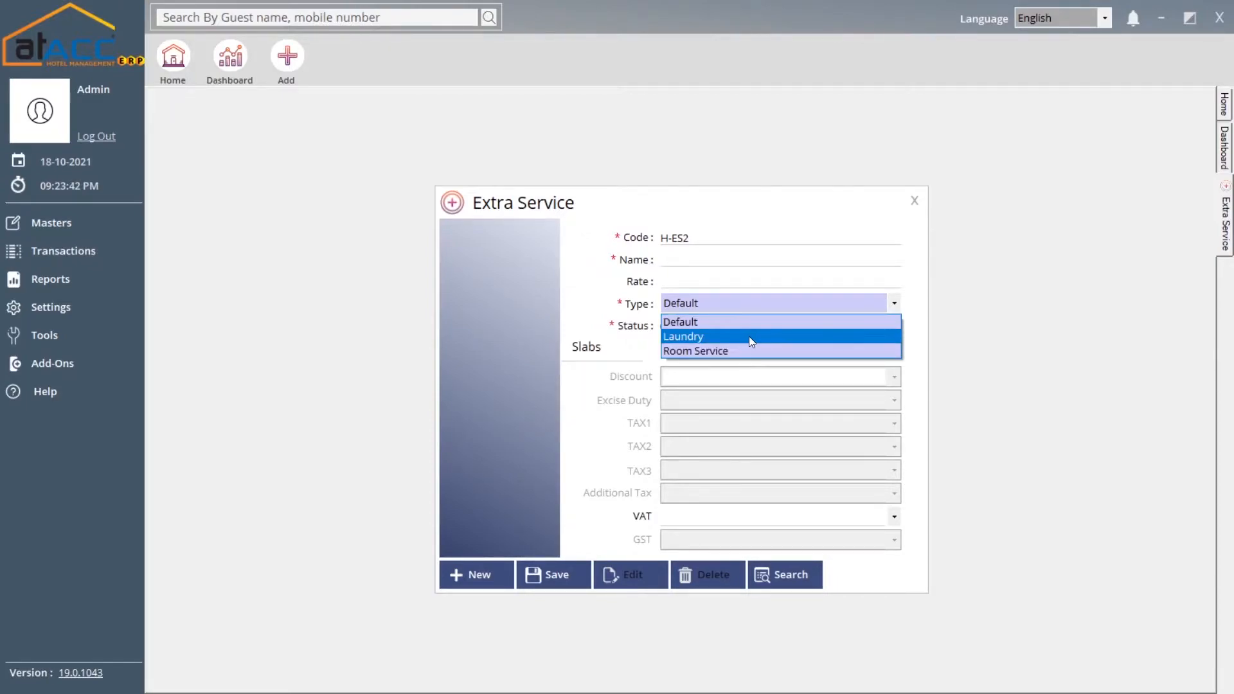
click(676, 321)
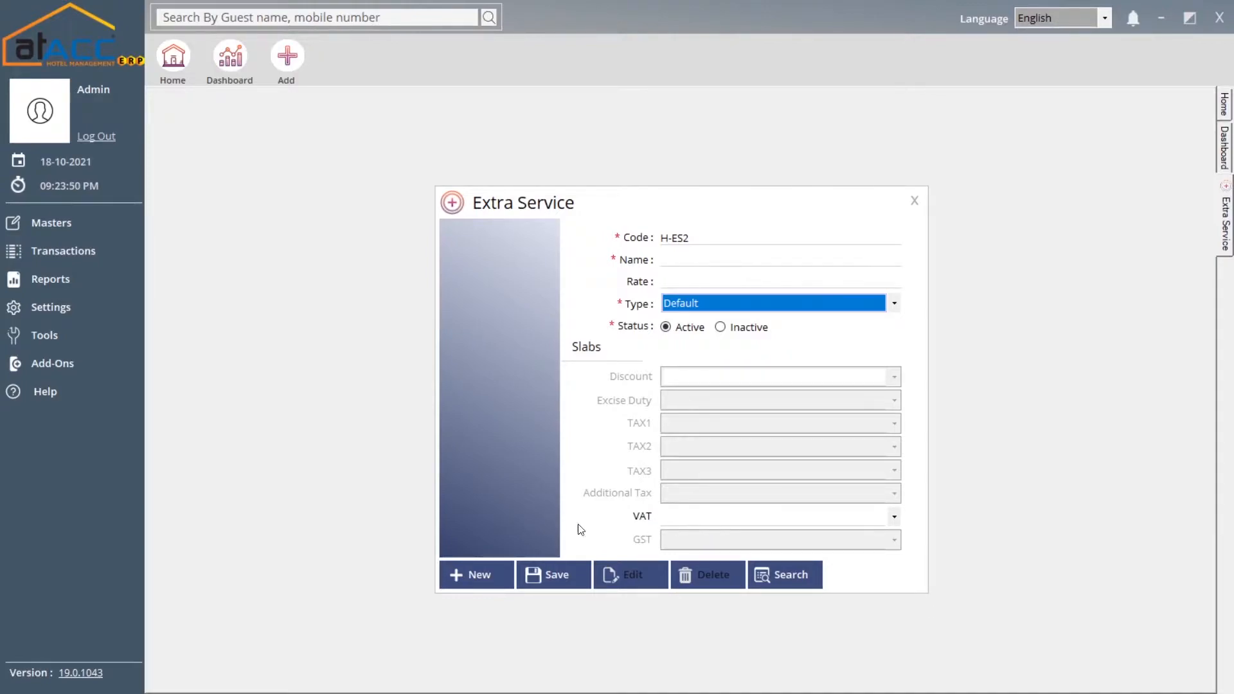
click(808, 570)
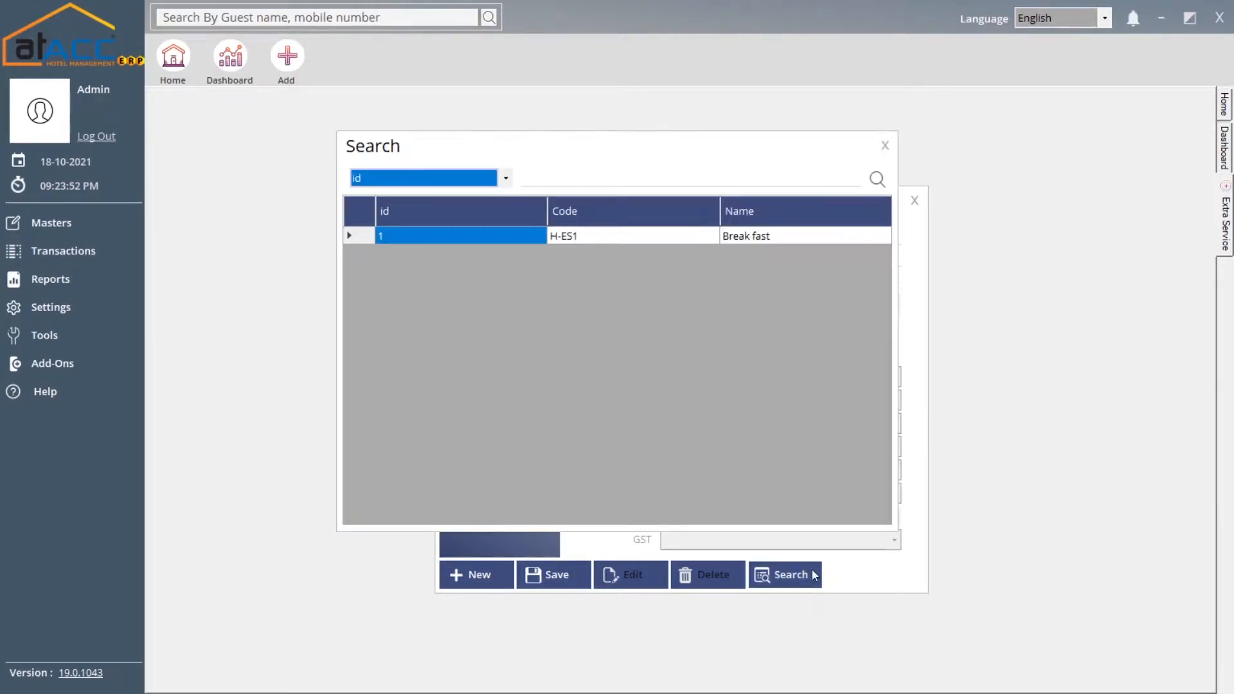
double_click(800, 242)
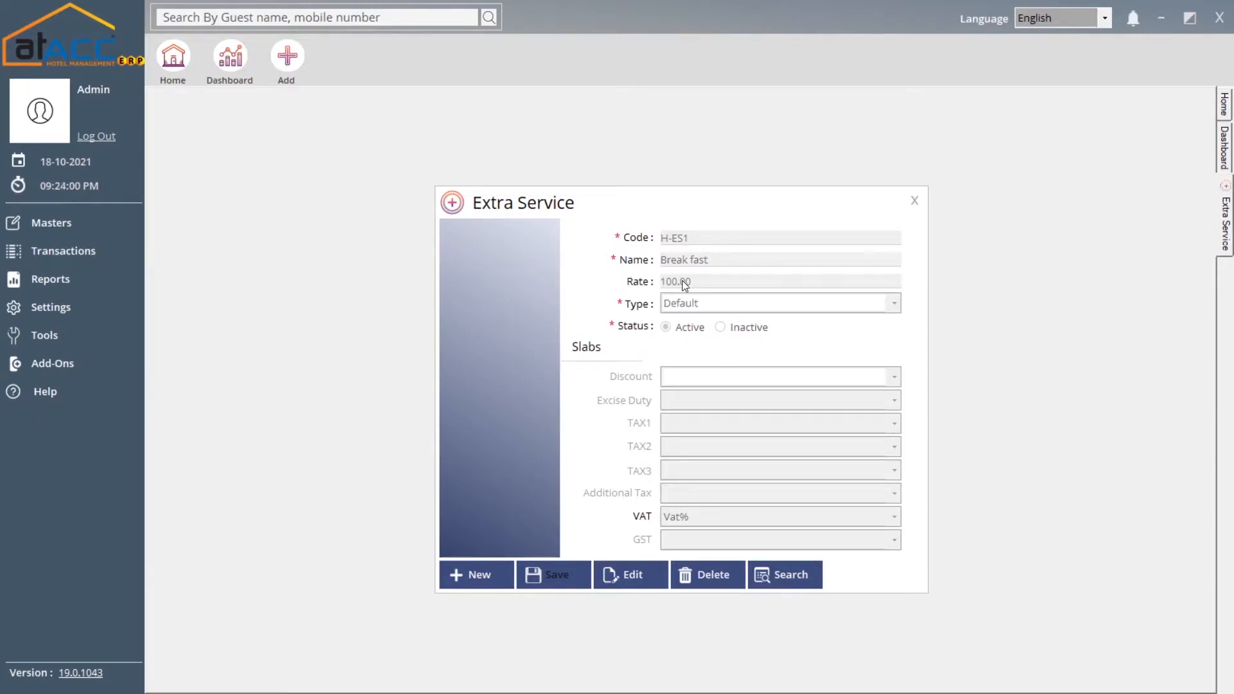
click(915, 201)
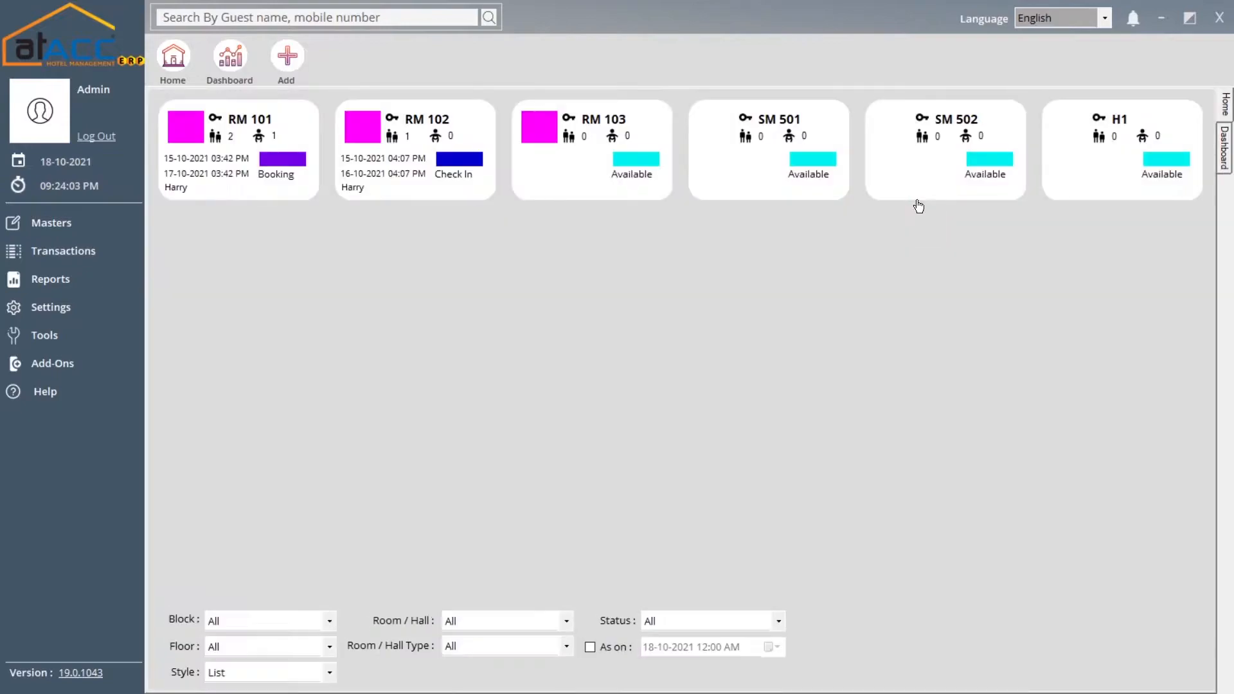
Browse the Rate Type records H-RAT1 Normal and H-RAT2 Premium, then close the form
click(99, 232)
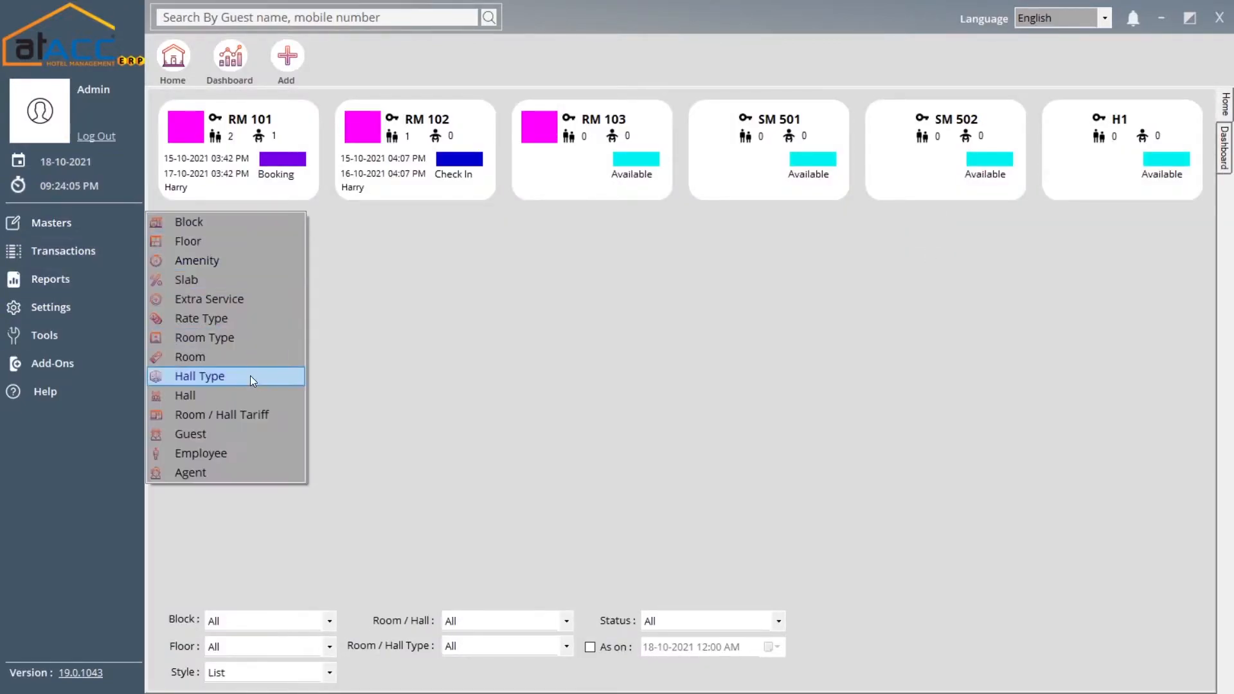
click(223, 317)
click(764, 453)
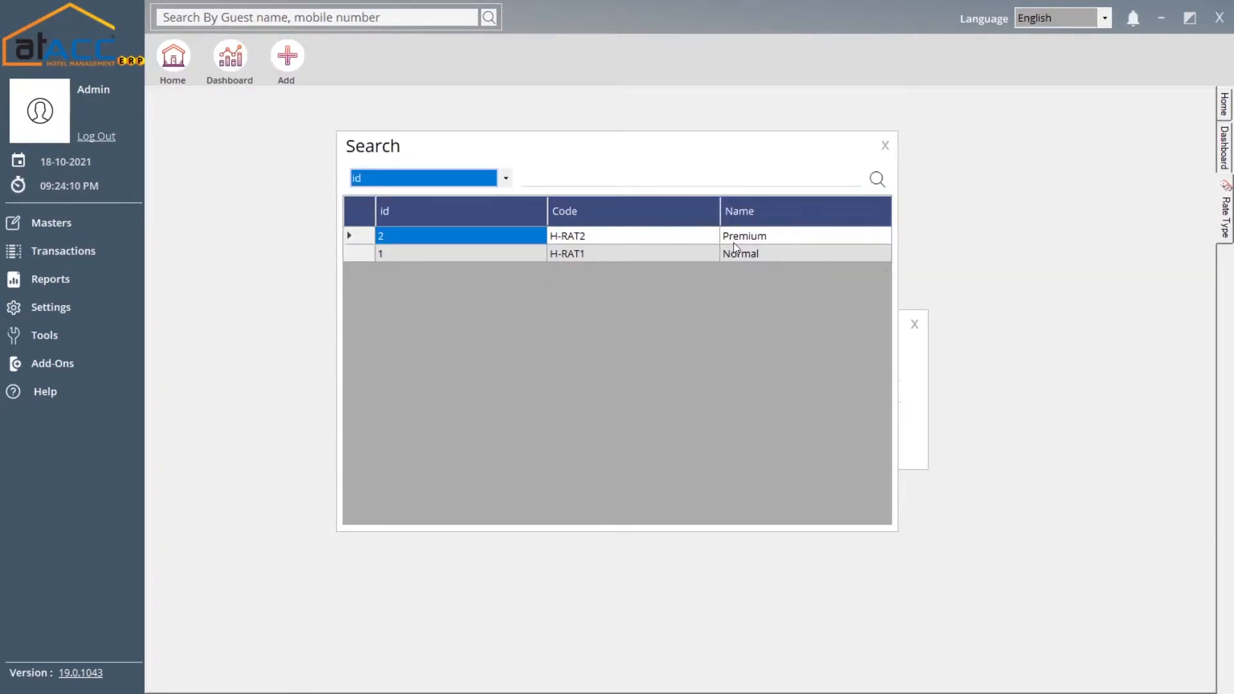
click(882, 144)
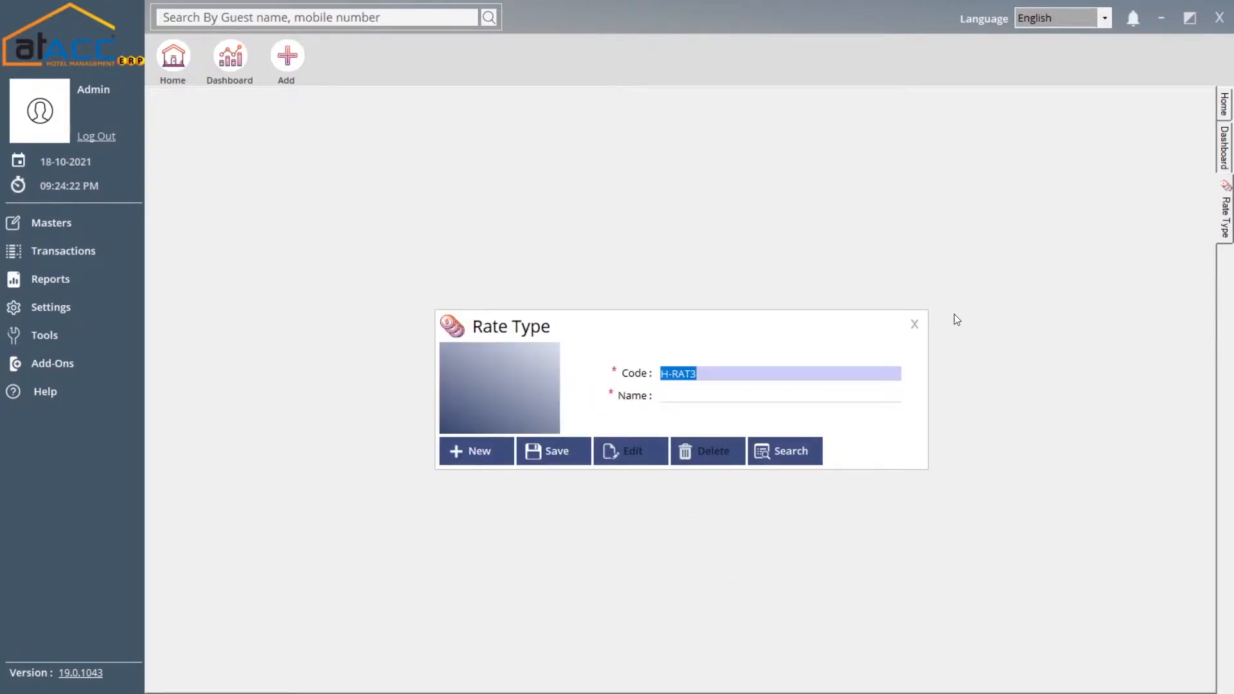
click(913, 324)
Open the Room Type master and browse the existing room types
click(120, 226)
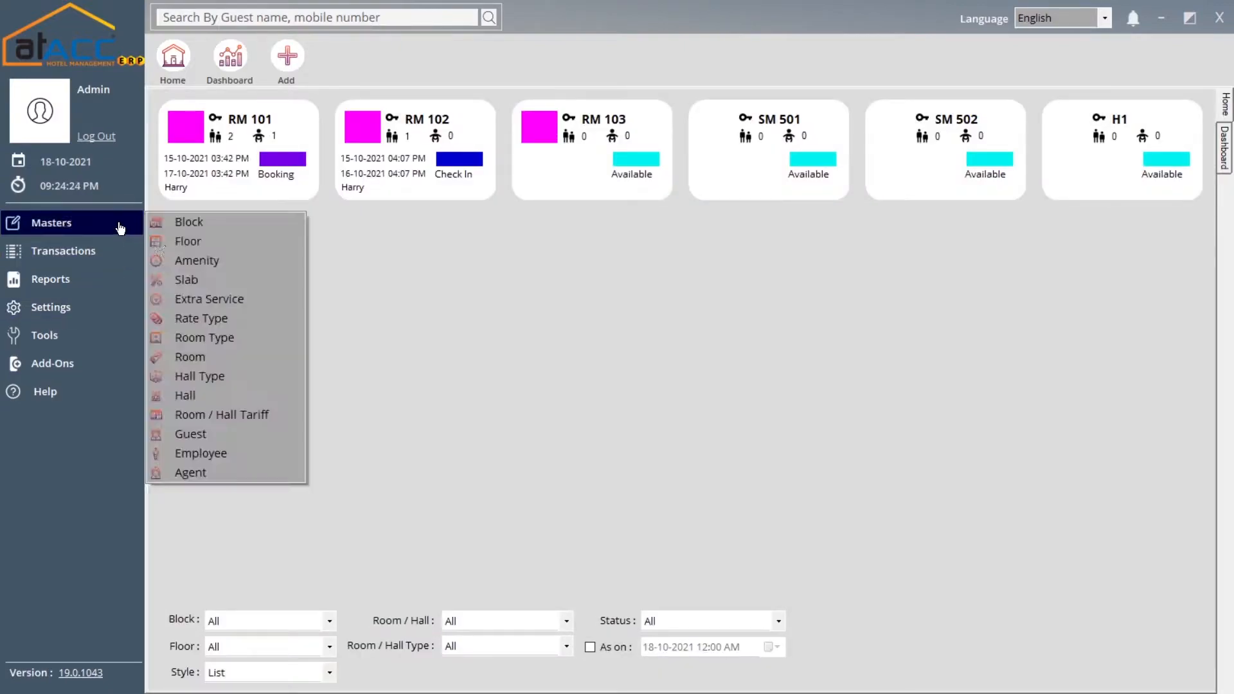
click(249, 338)
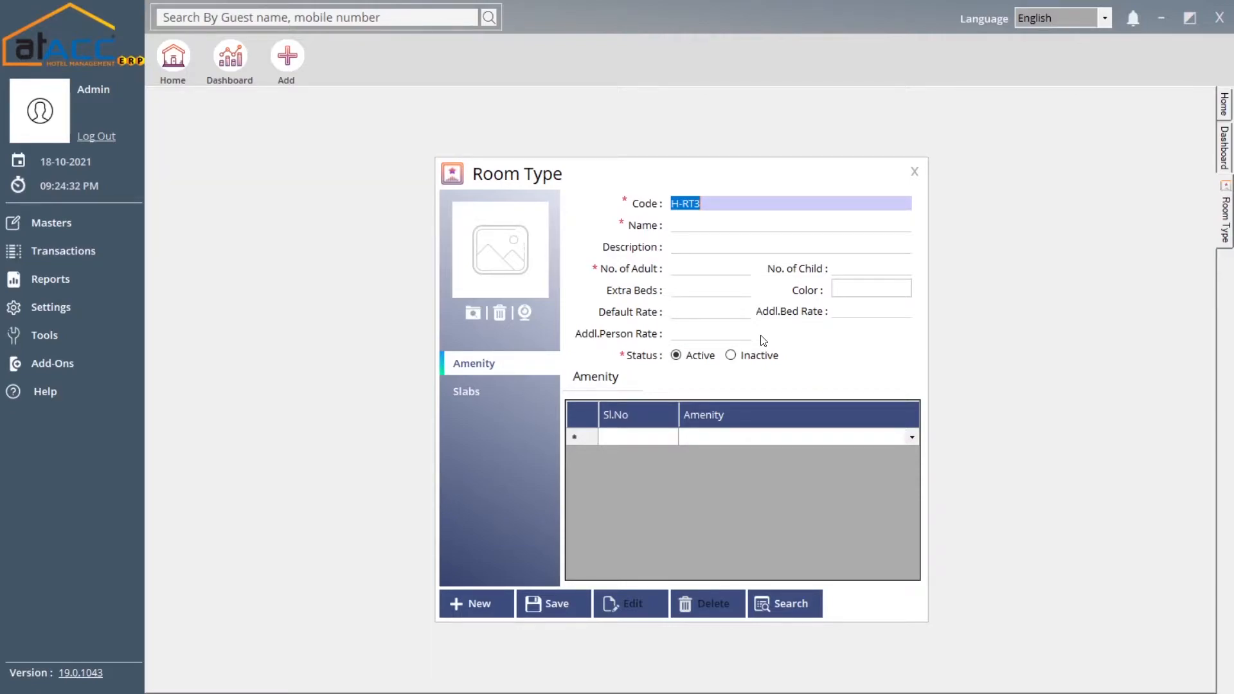
click(799, 611)
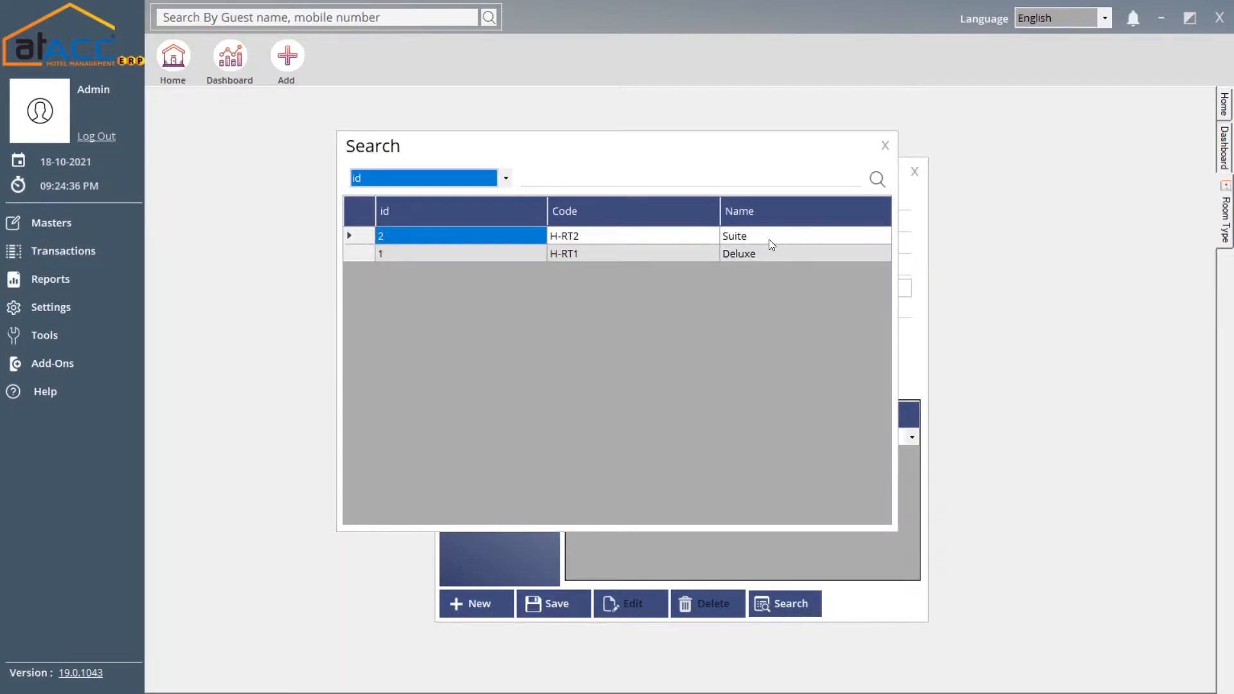
click(884, 145)
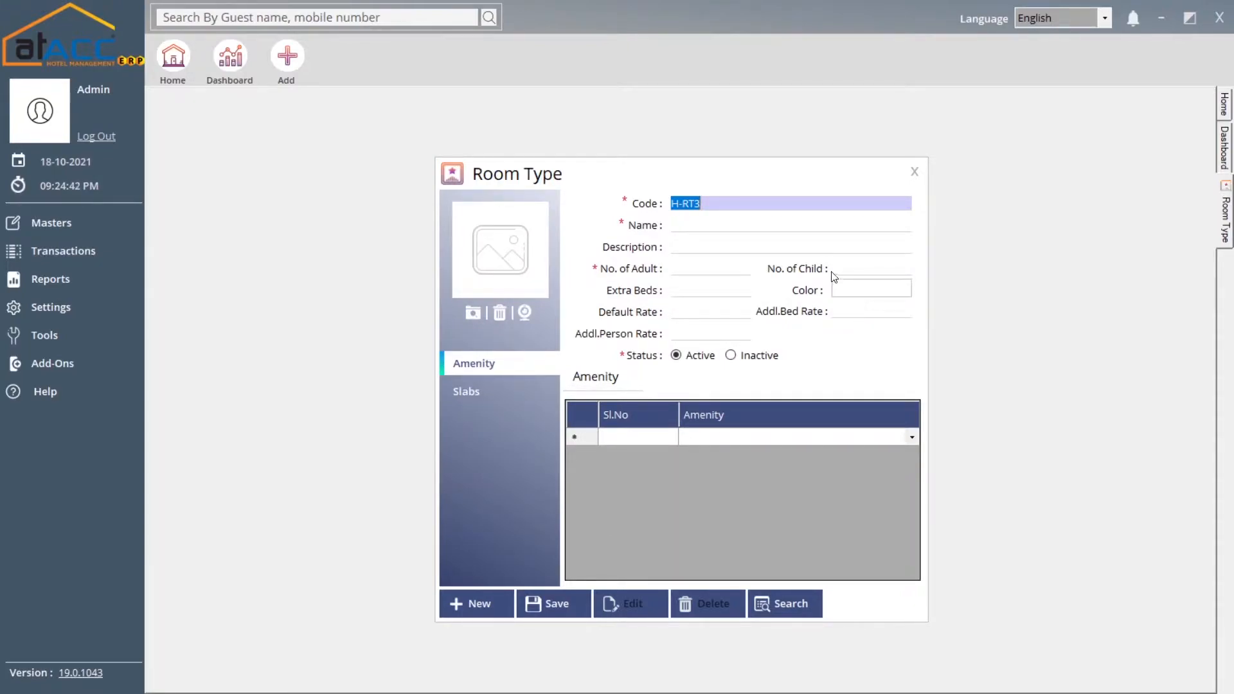
Step through name, adults, children and extra beds fields, checking the colour picker
click(796, 227)
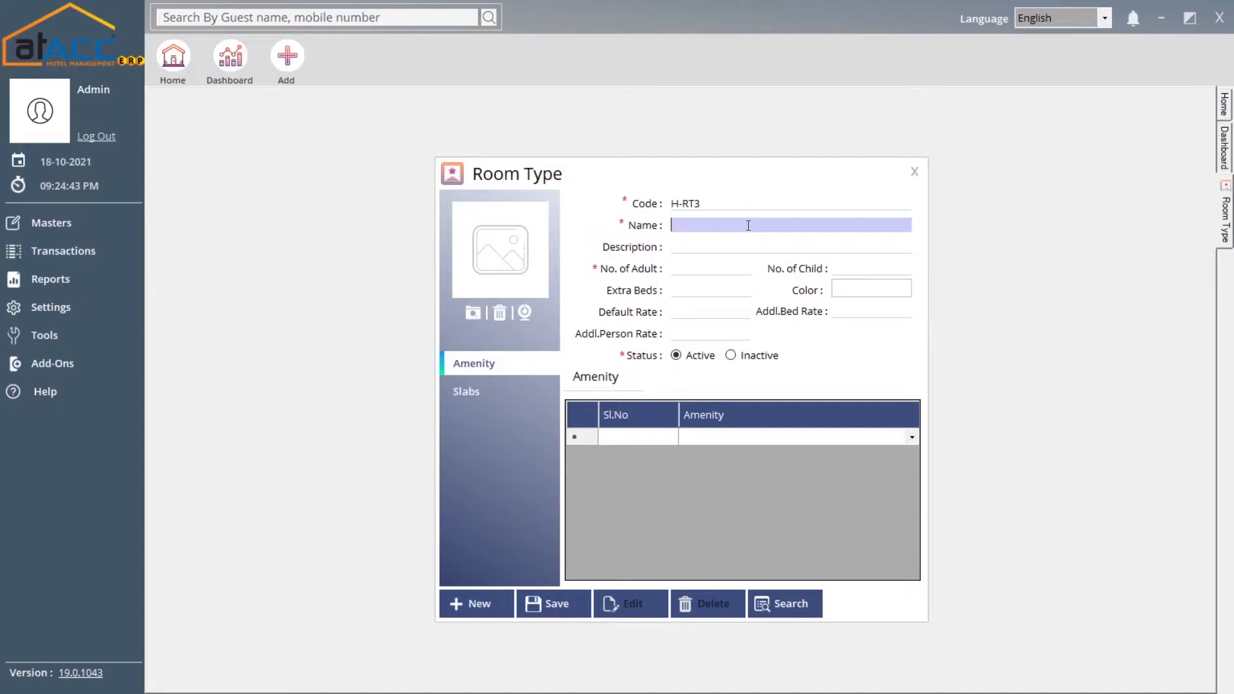
click(685, 271)
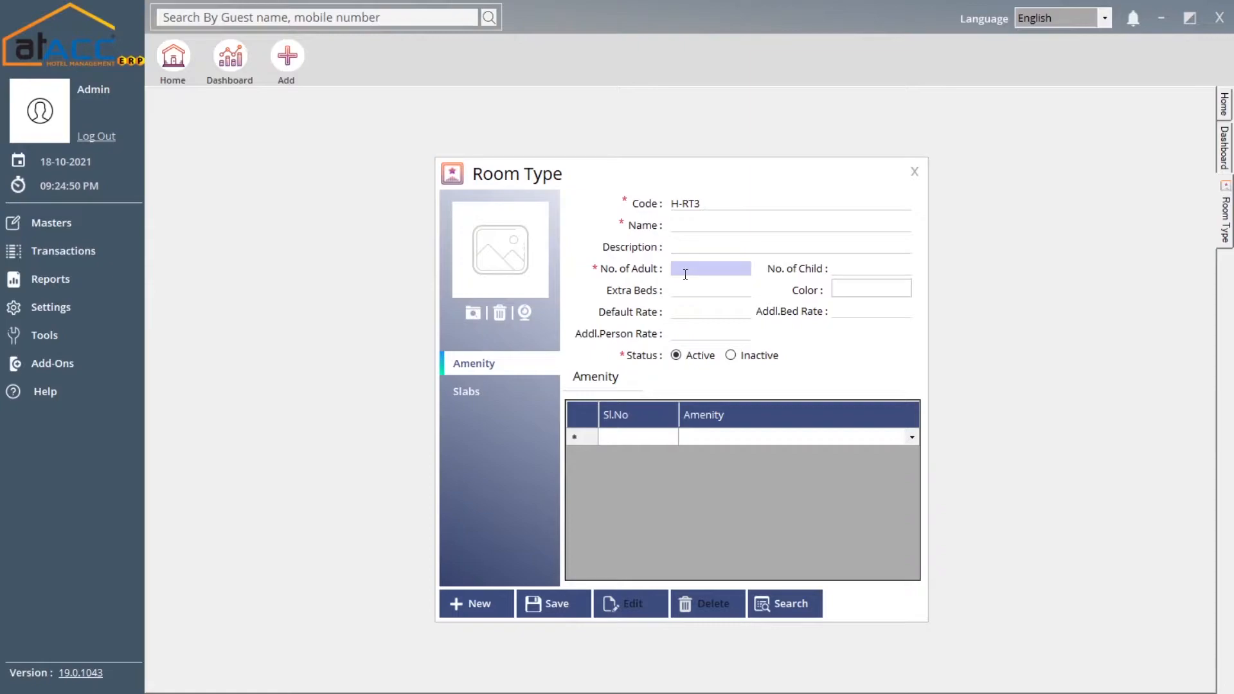
click(855, 270)
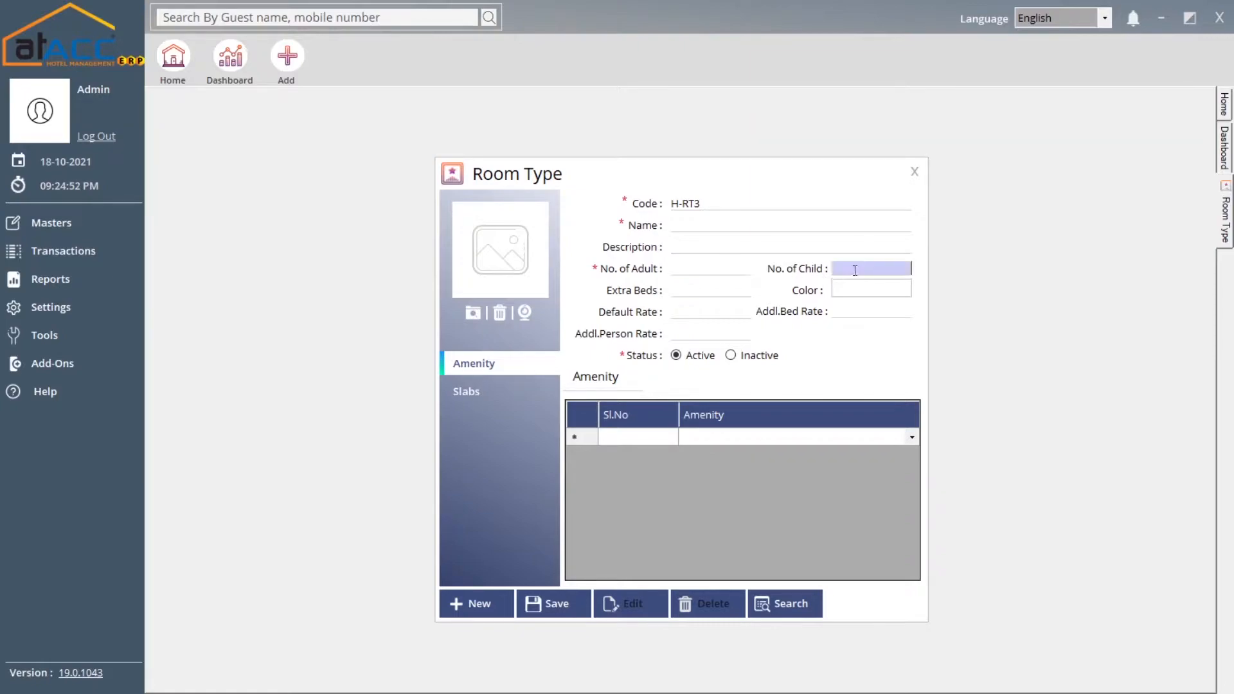
click(730, 294)
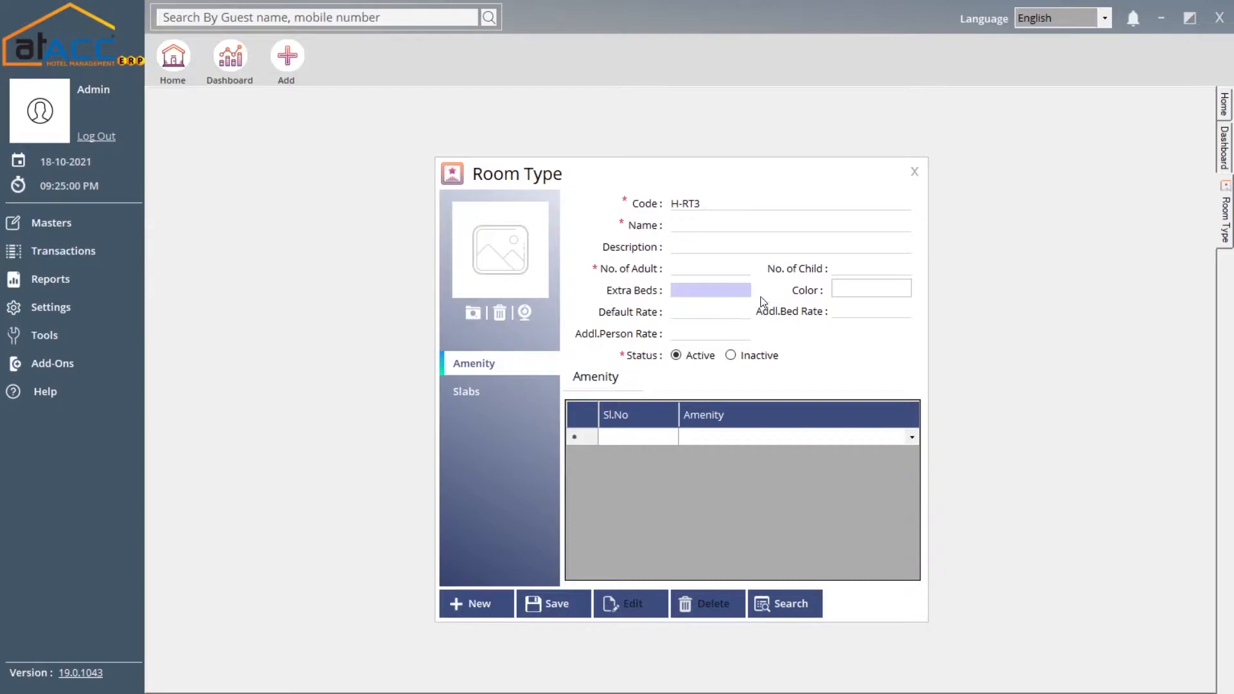
click(858, 290)
click(696, 144)
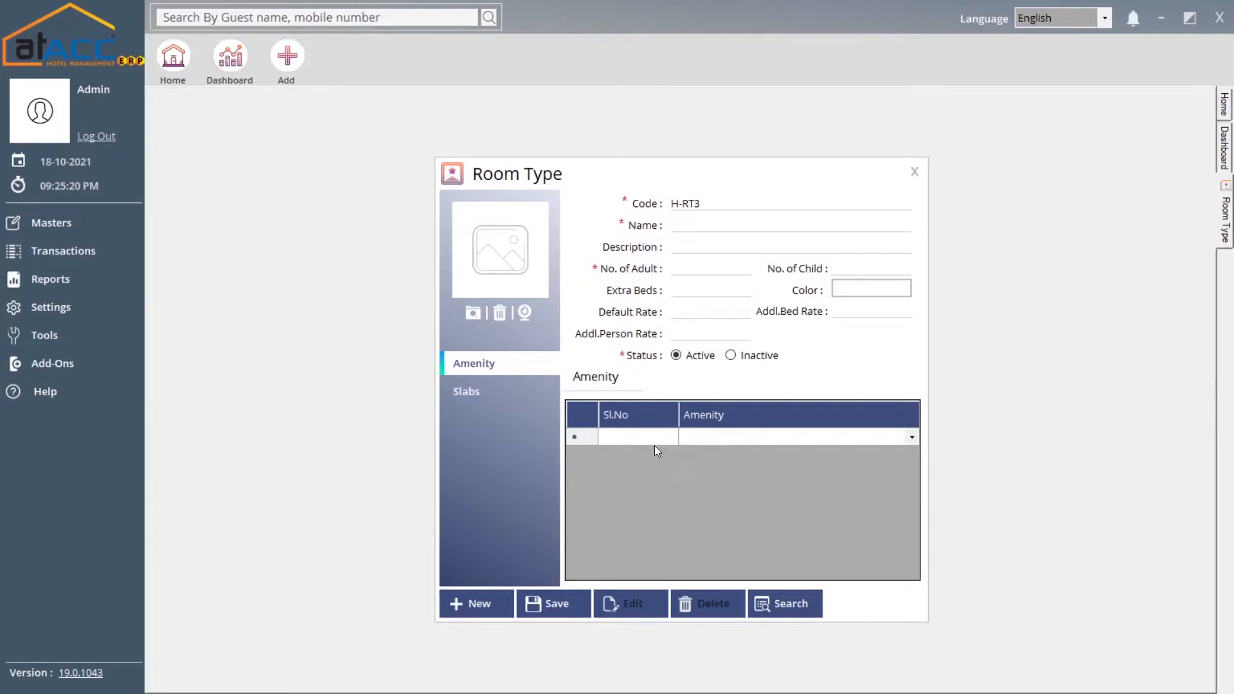
Check the Slabs settings, attempt saving (Name required), and close room type H-RT3 unsaved
click(519, 397)
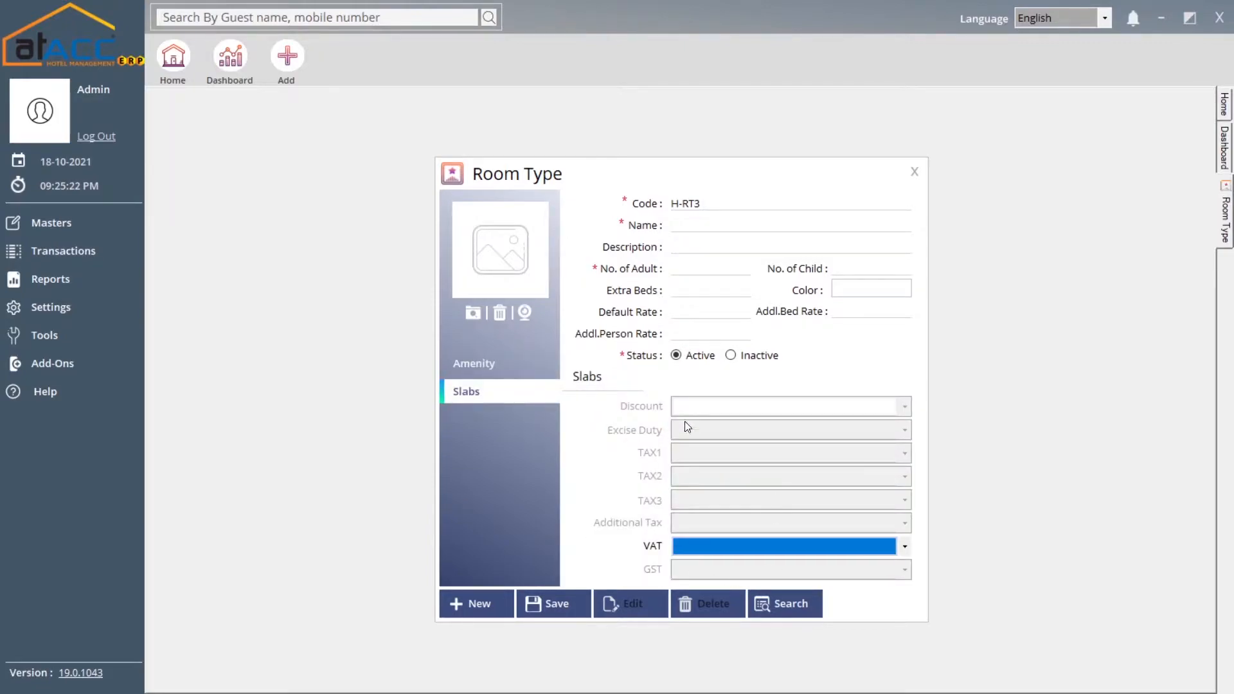
click(541, 603)
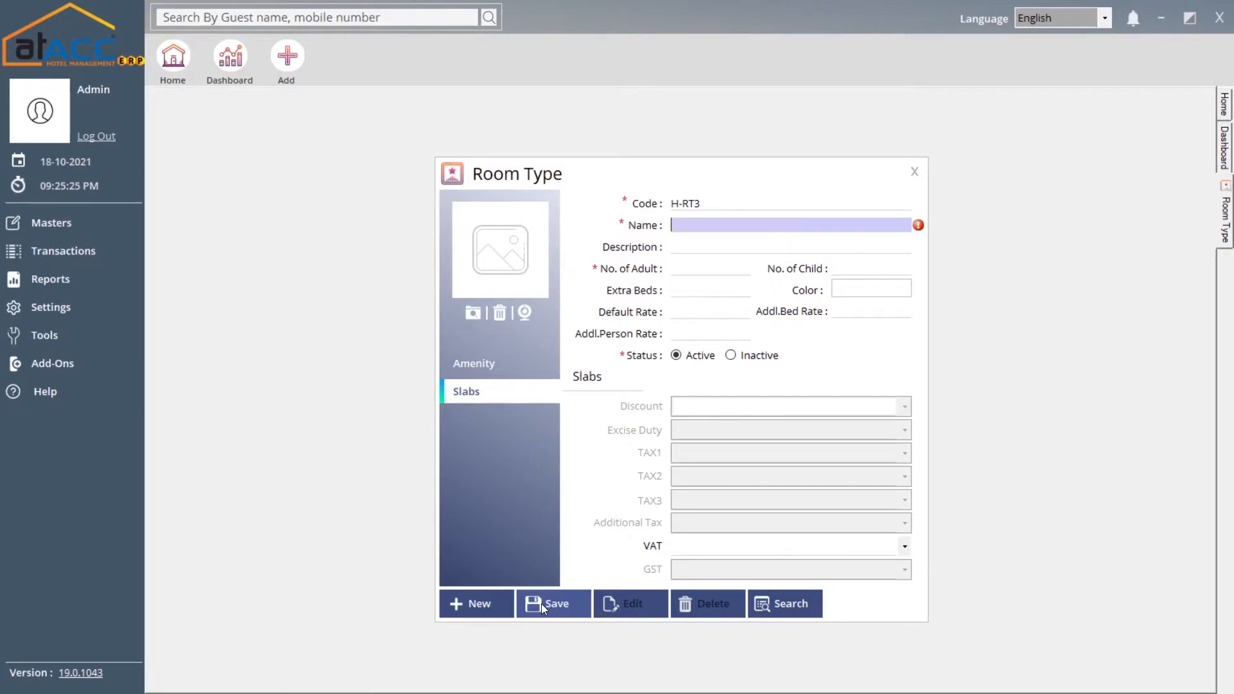
click(922, 166)
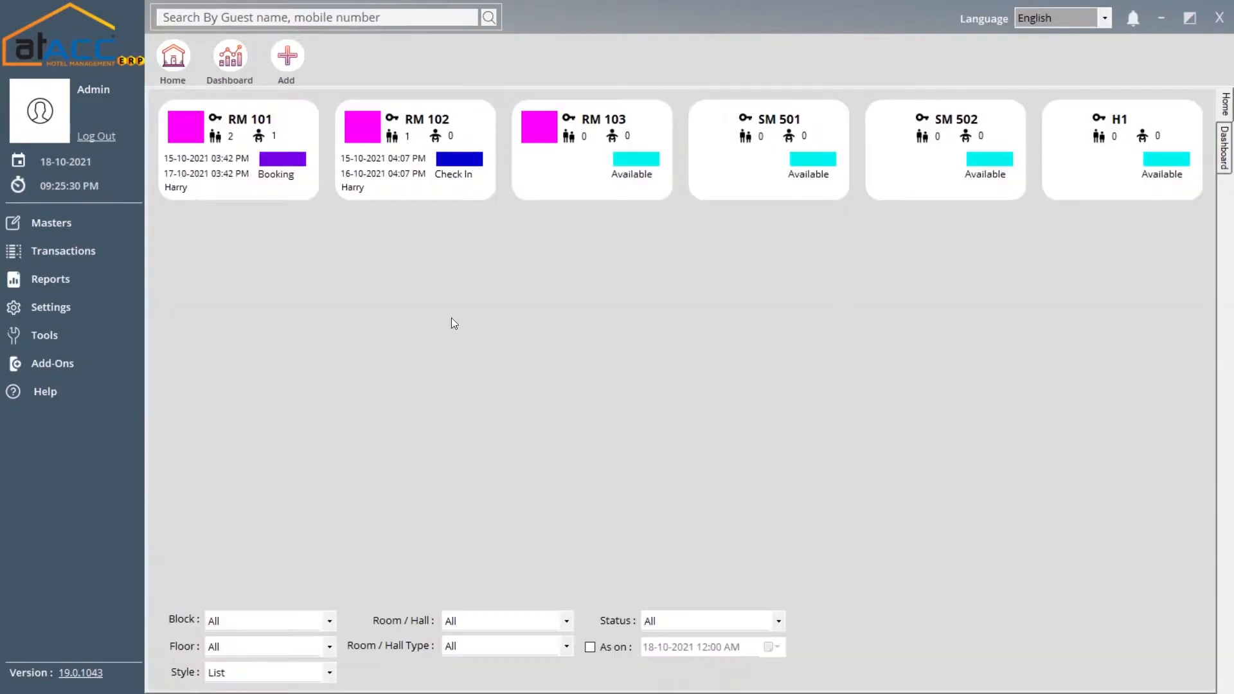
Open the Room master and name the new room A-1001
click(103, 231)
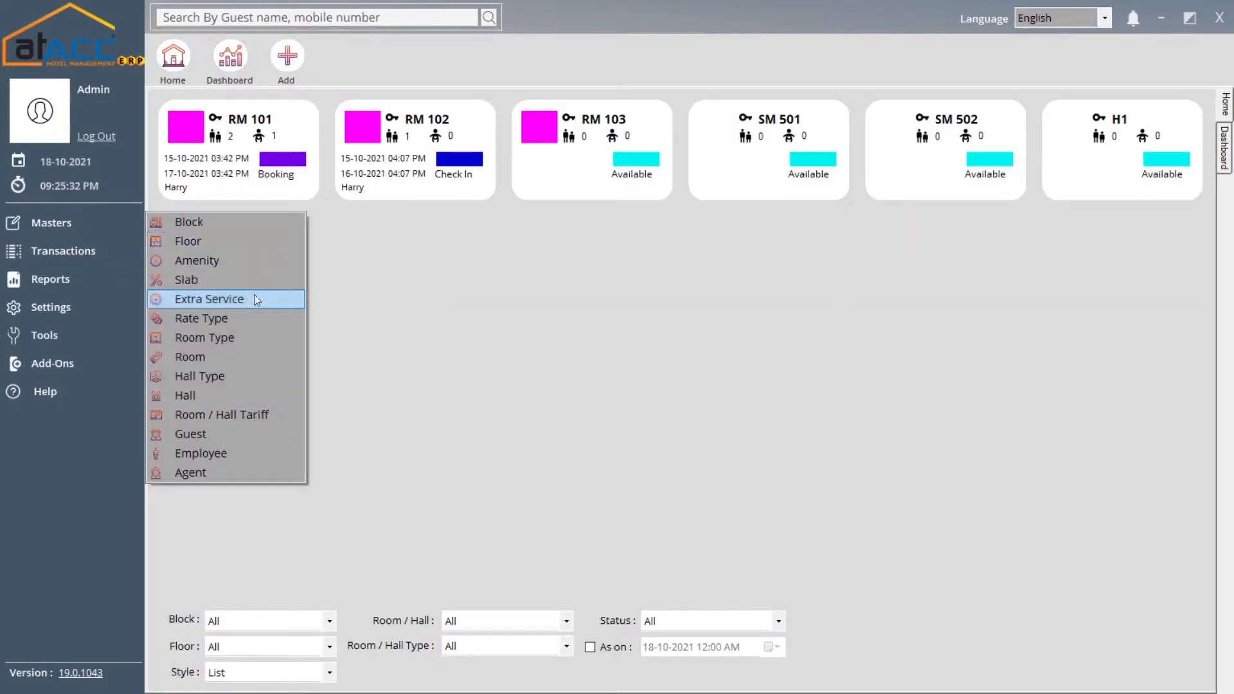
click(244, 357)
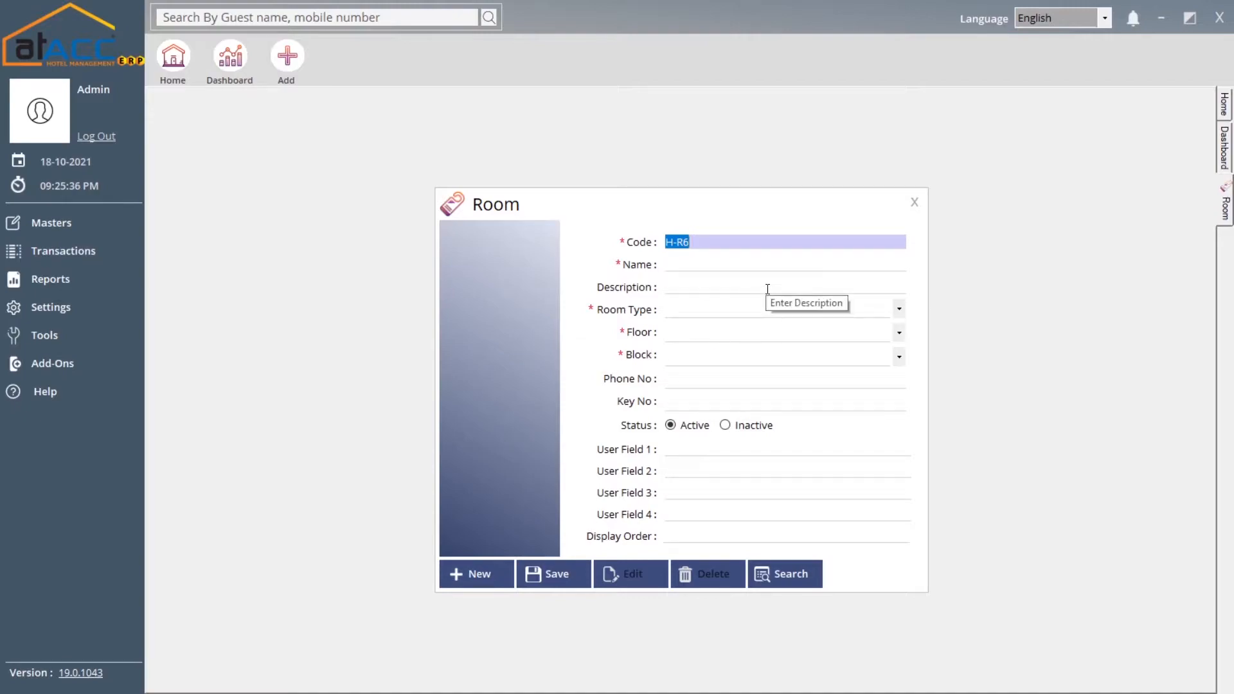
click(696, 263)
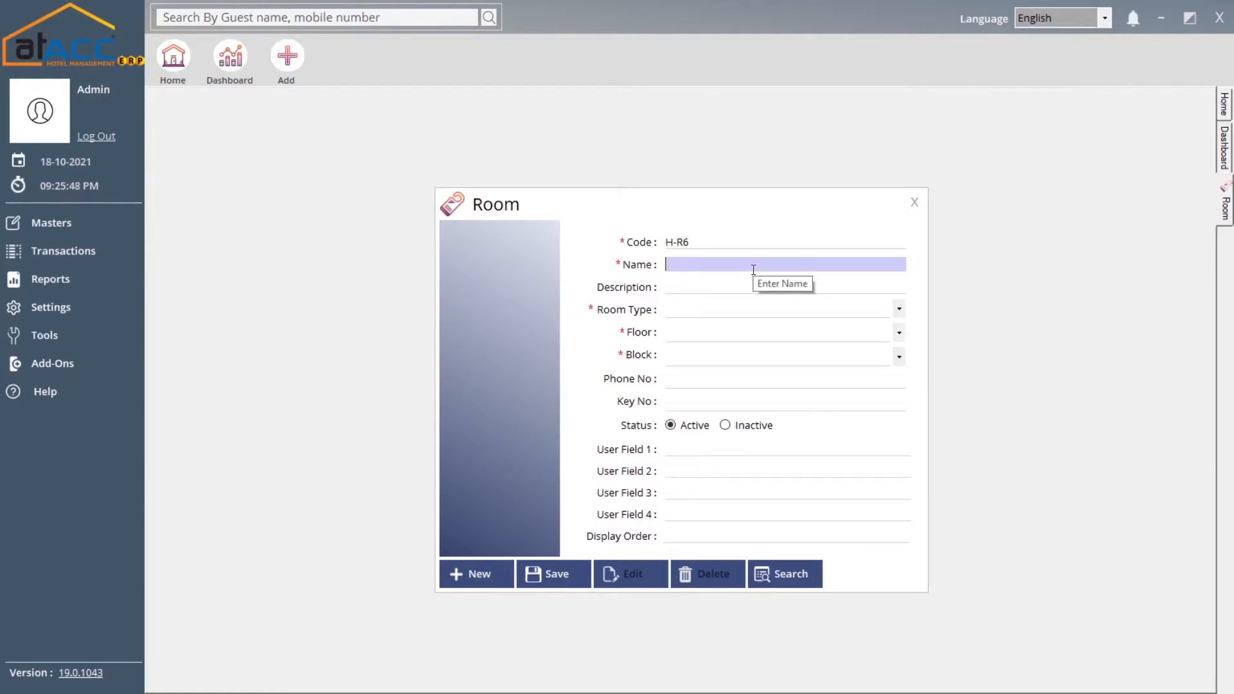
text(A)
text(1001)
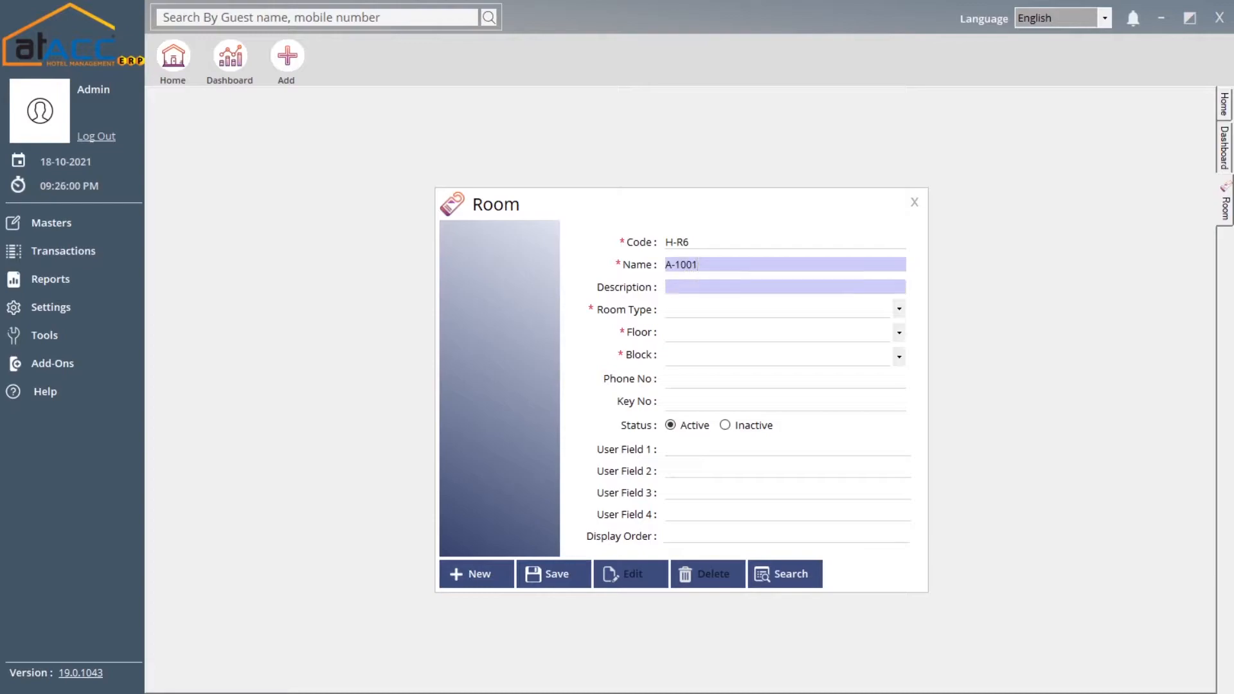
key(Tab)
key(Tab)
Set room type Suite, Floor 3, Block A, phone 3365 and key number 1234
key(Down)
key(Down)
key(Up)
key(Down)
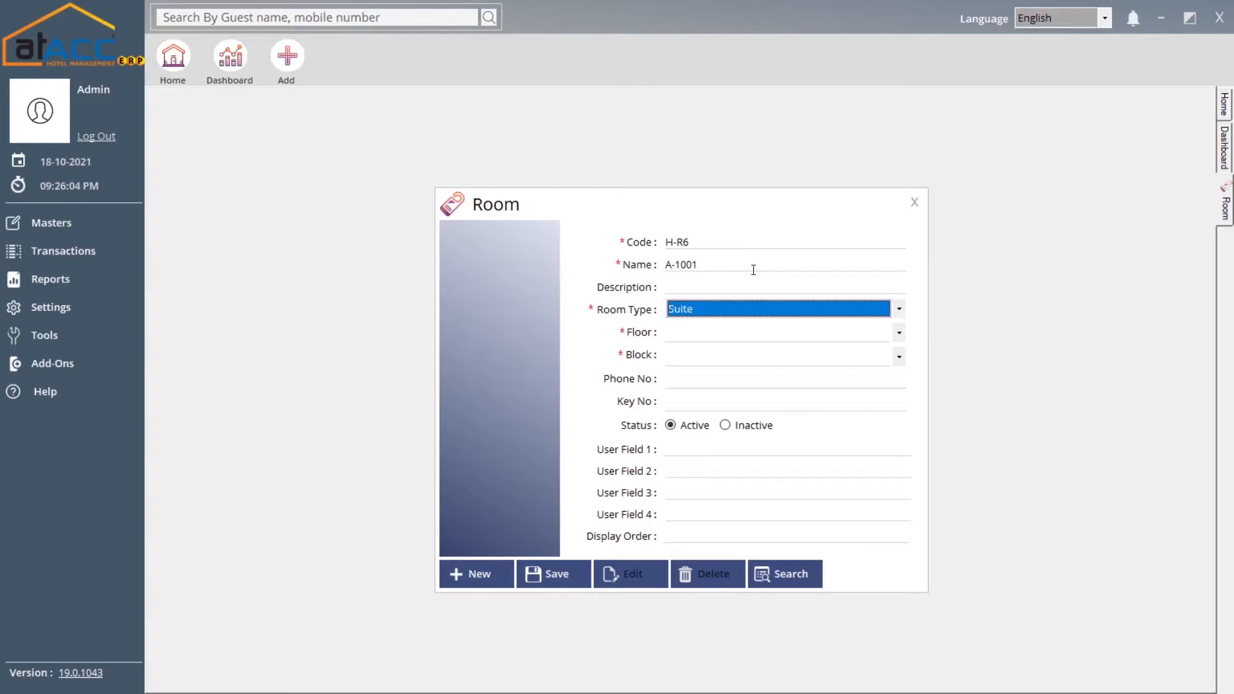
key(Tab)
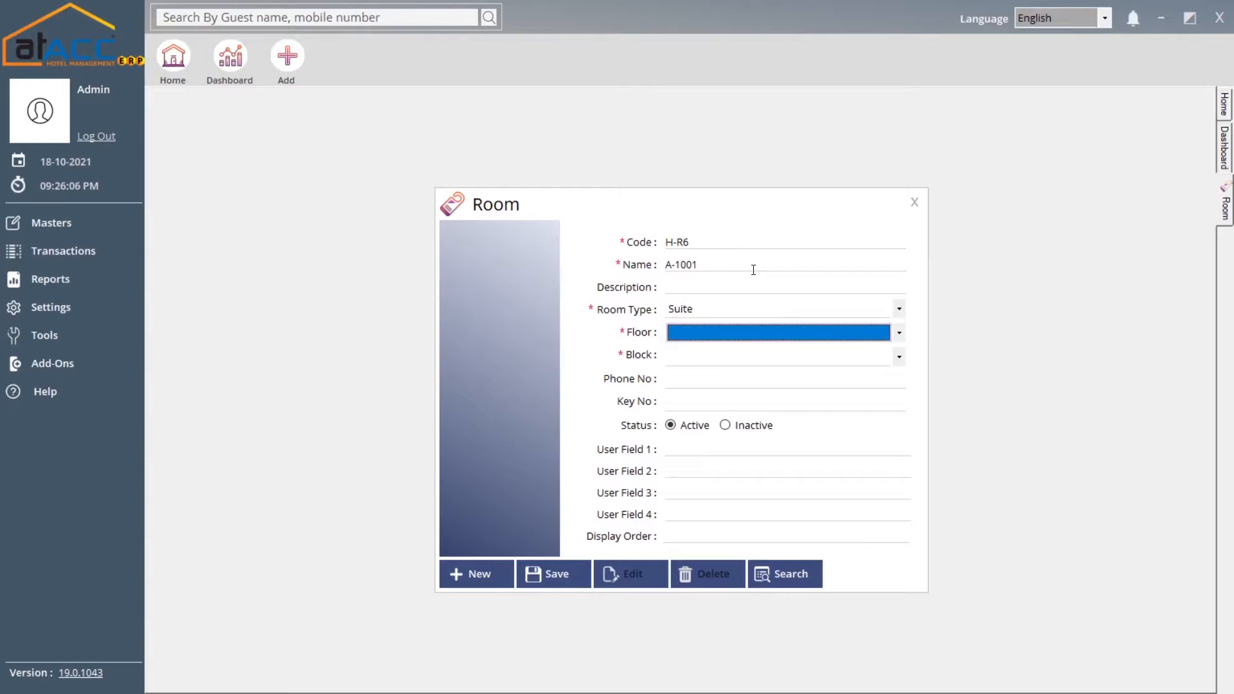
key(Down)
key(Tab)
key(Down)
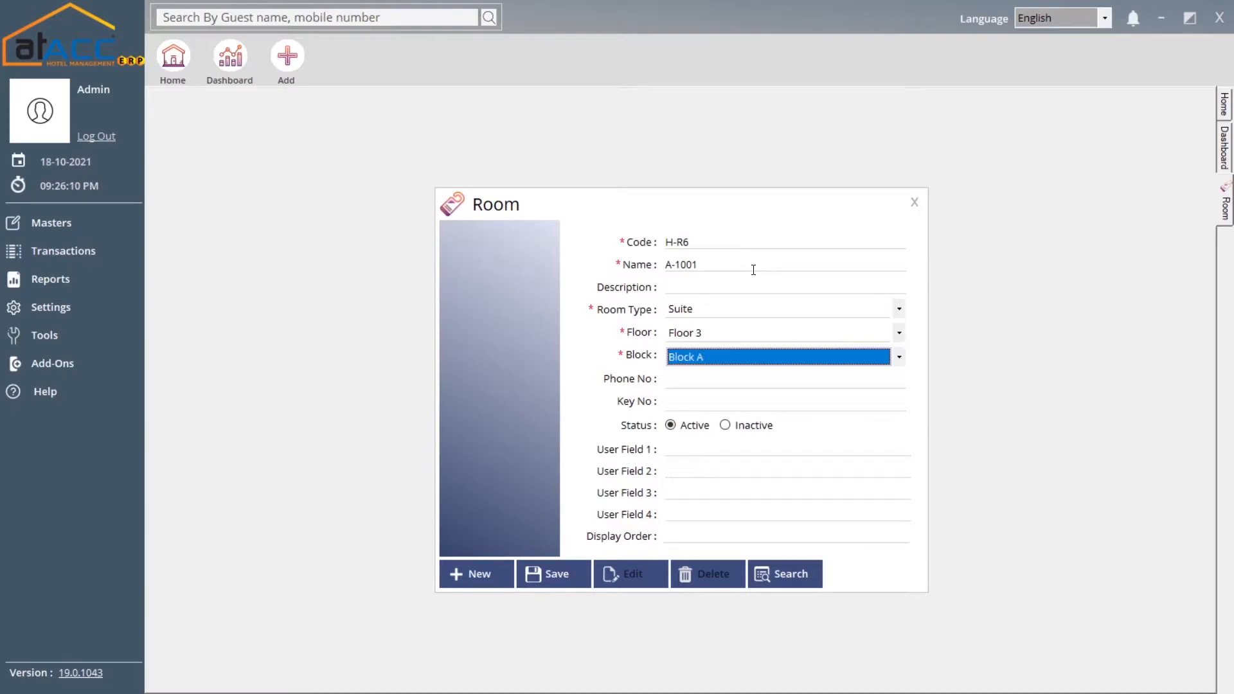
key(Tab)
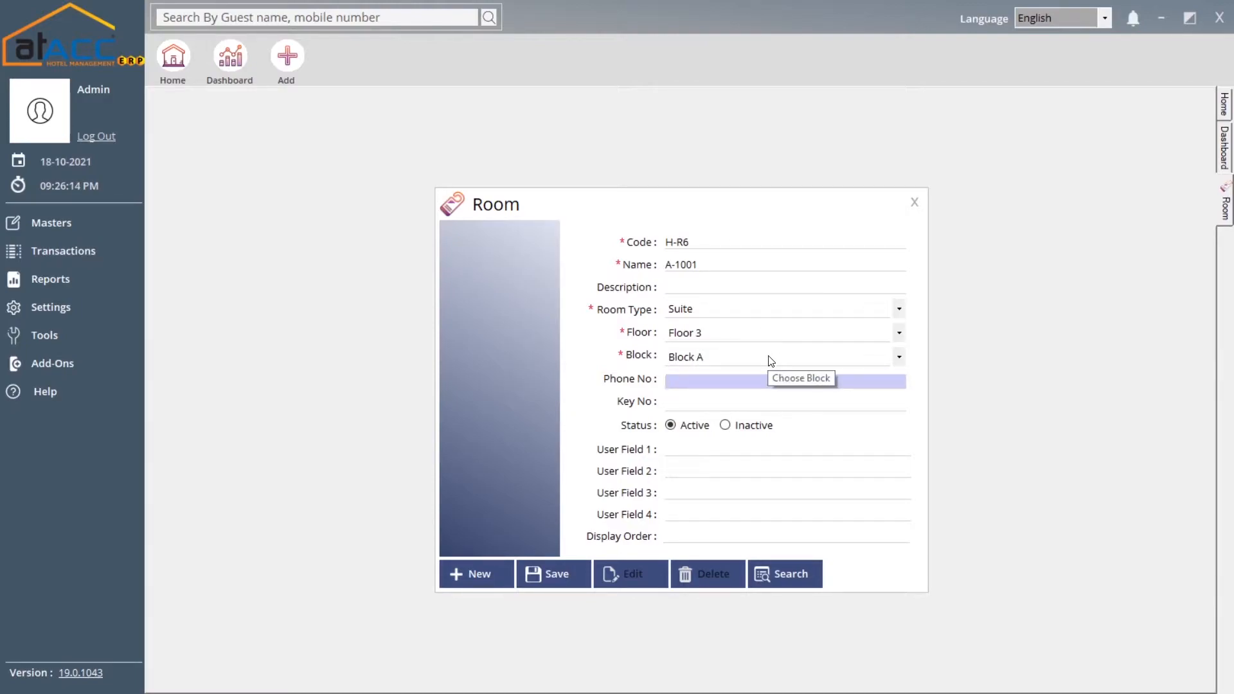
text(3365)
key(Tab)
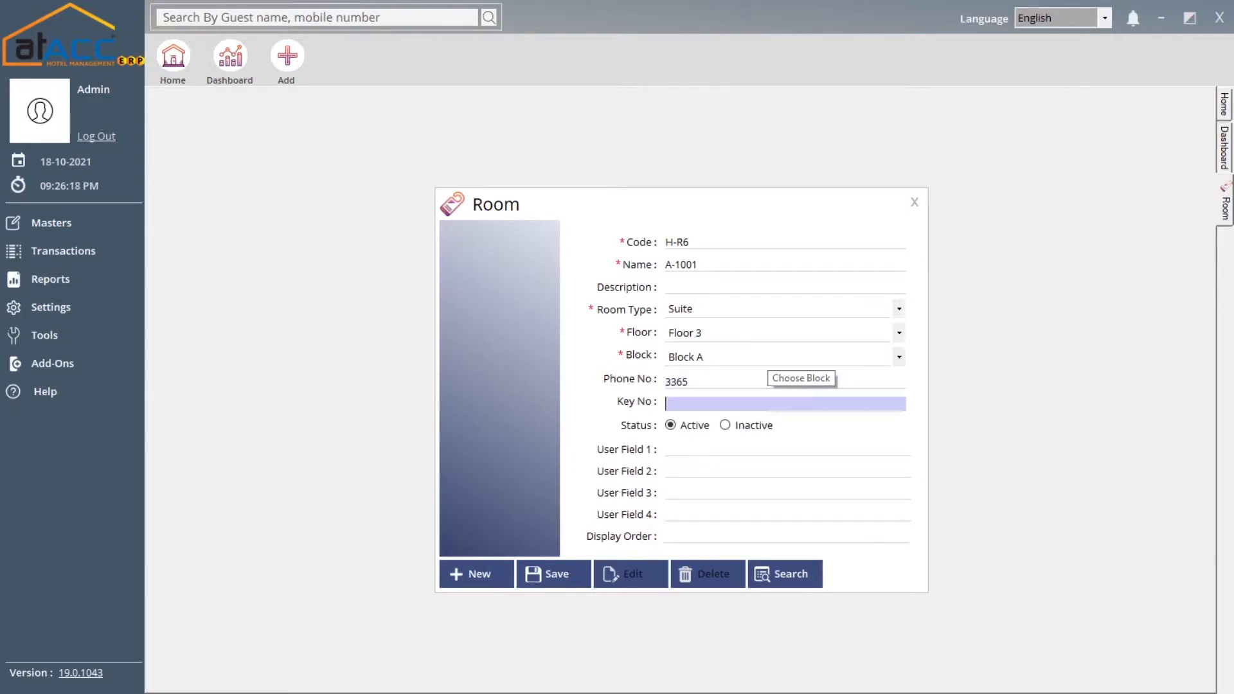
text(1234)
key(Tab)
key(Tab)
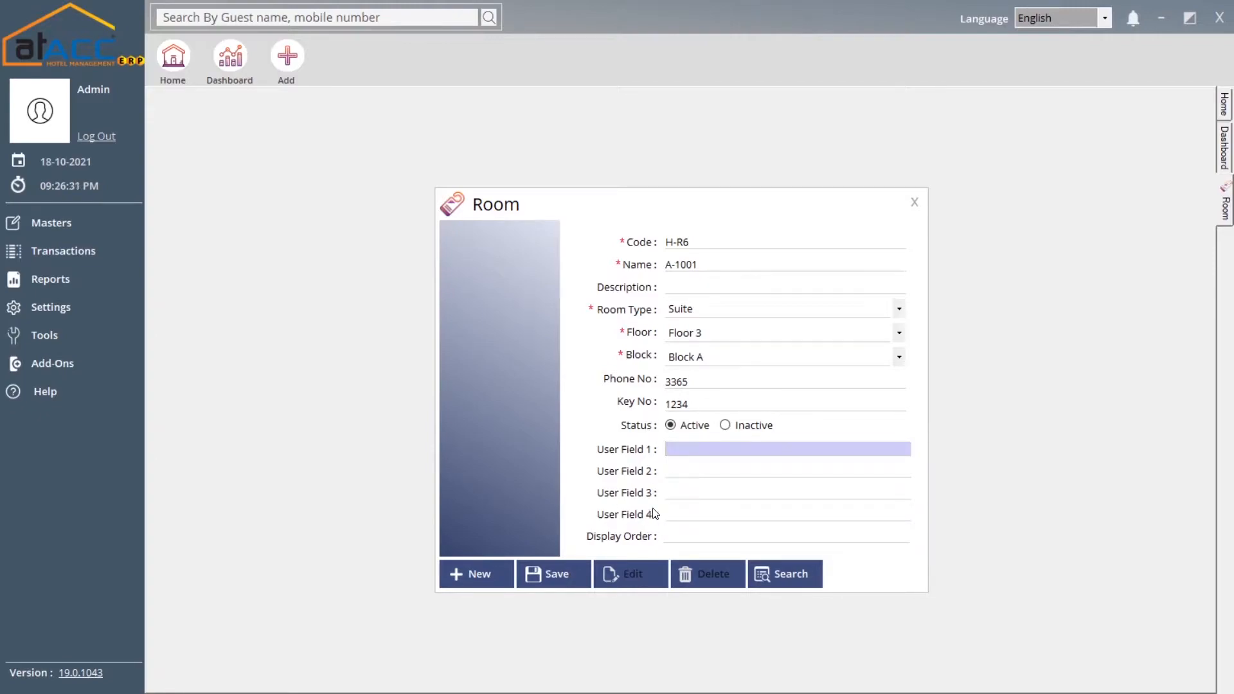
Save room A-1001 as H-R6, verify it in the room list, and close the form
click(562, 577)
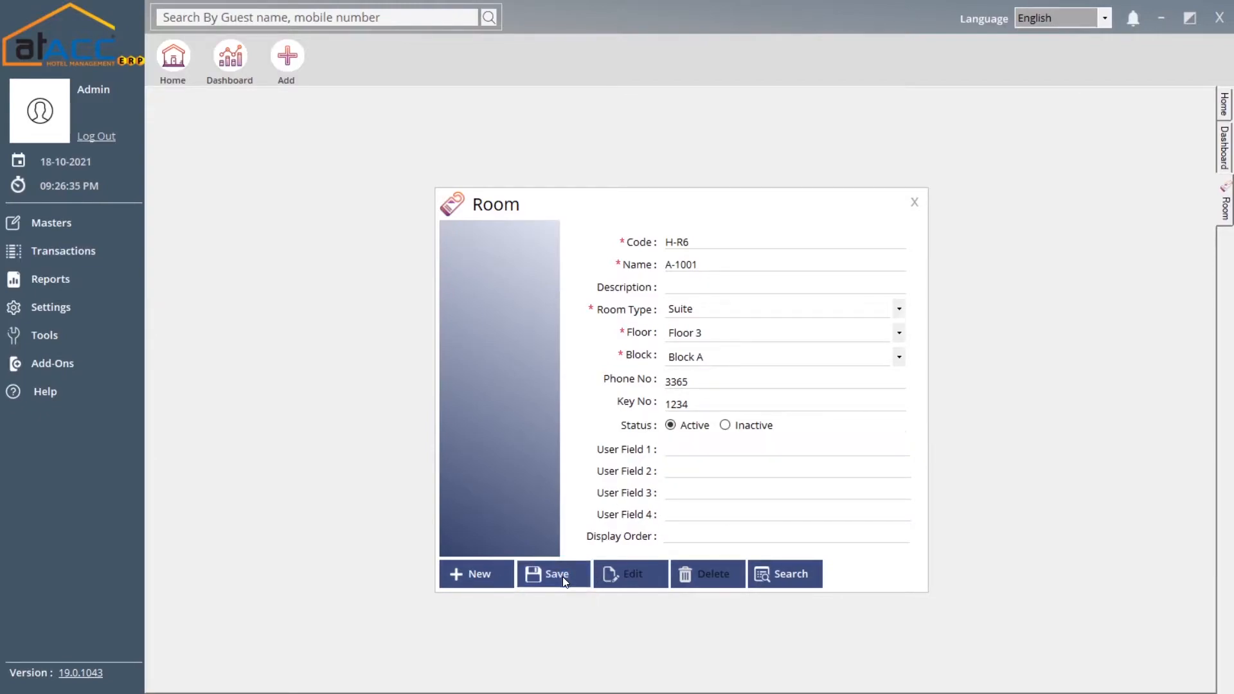
click(667, 393)
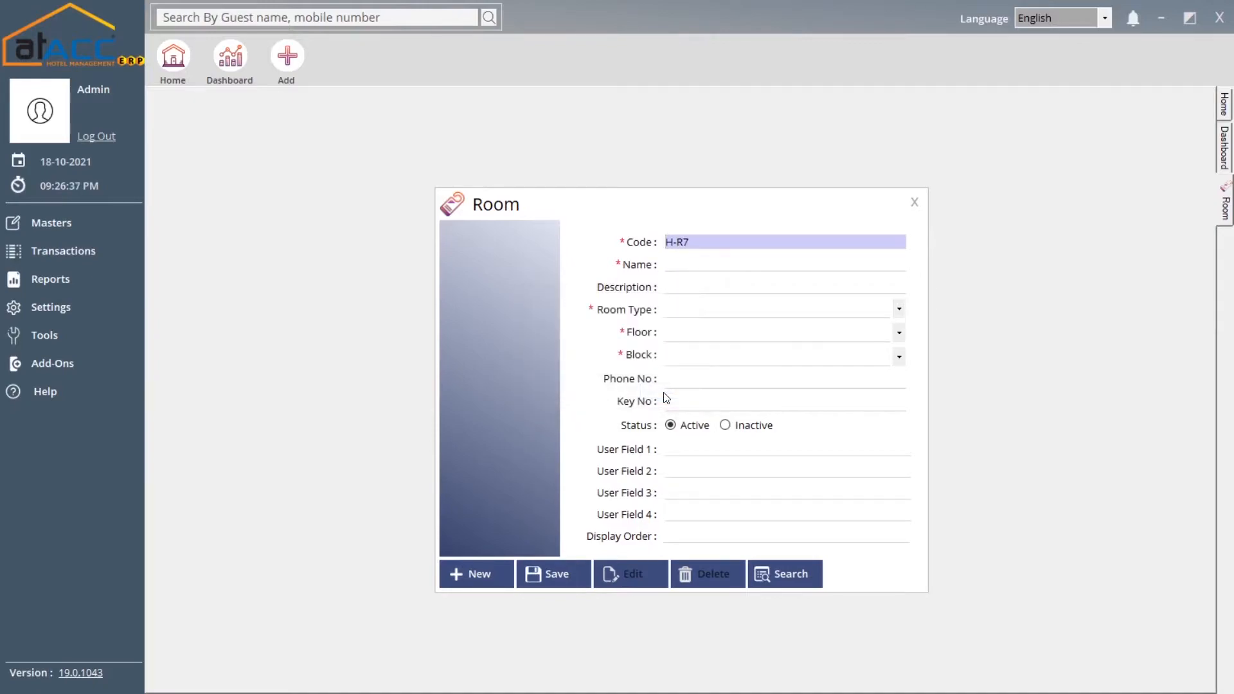
click(812, 586)
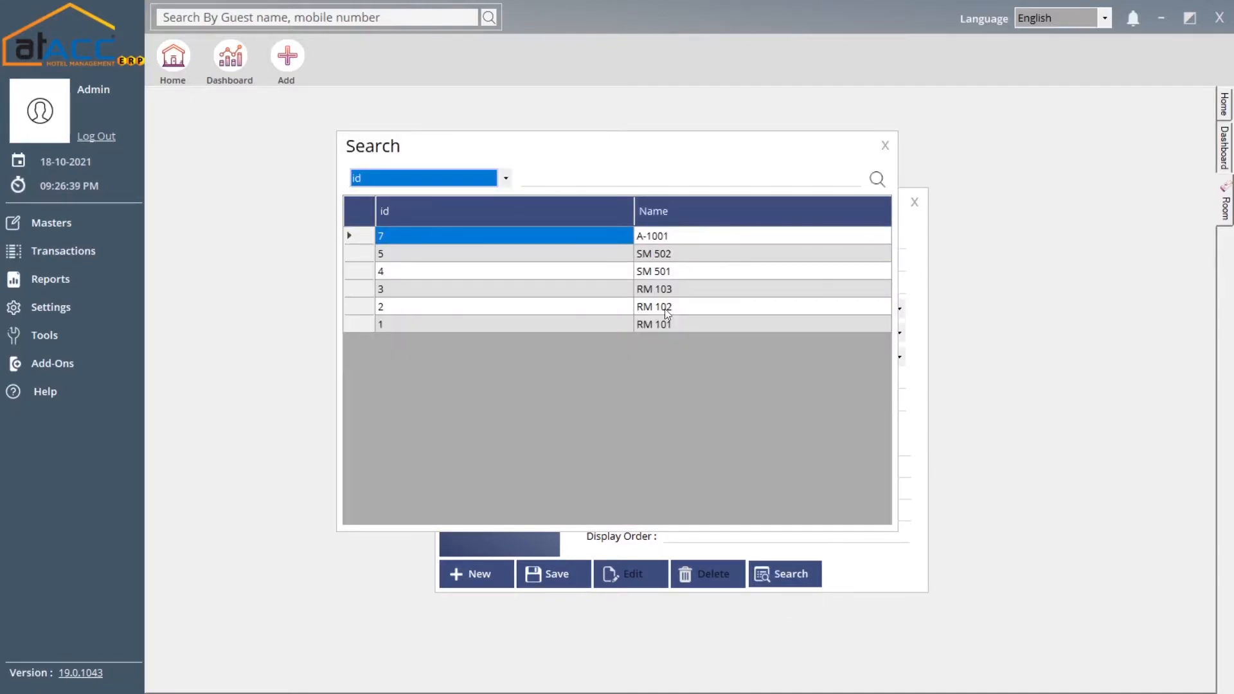
click(879, 149)
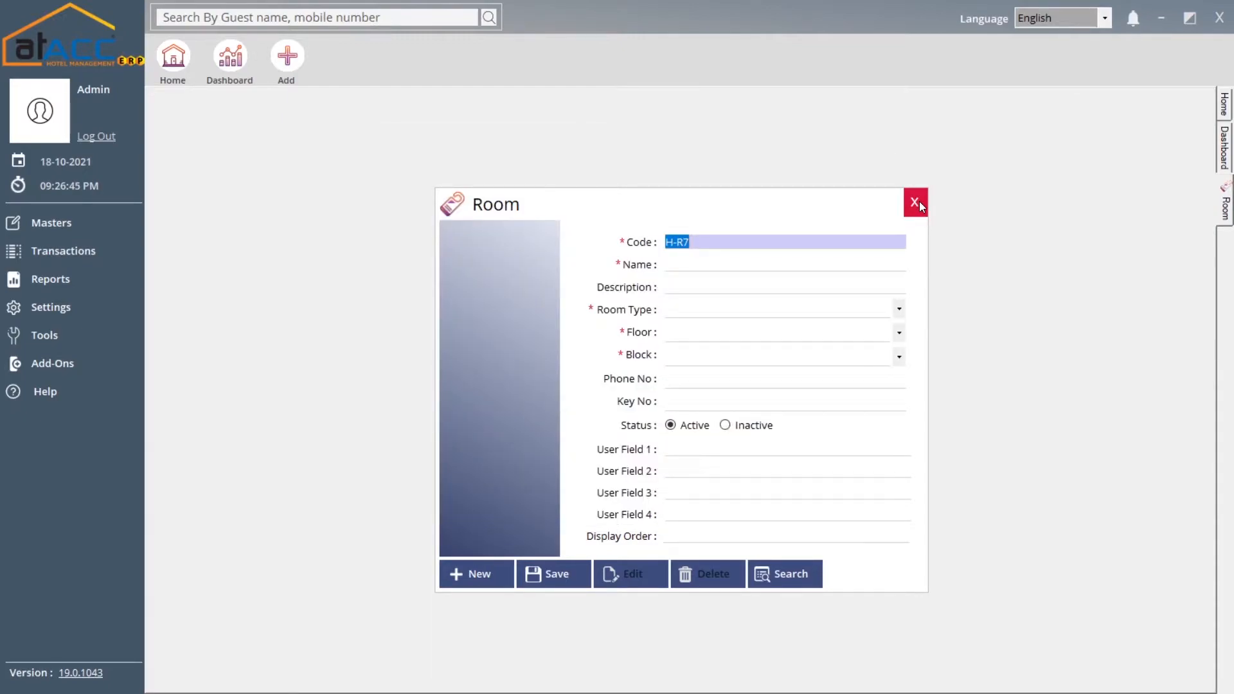
click(919, 202)
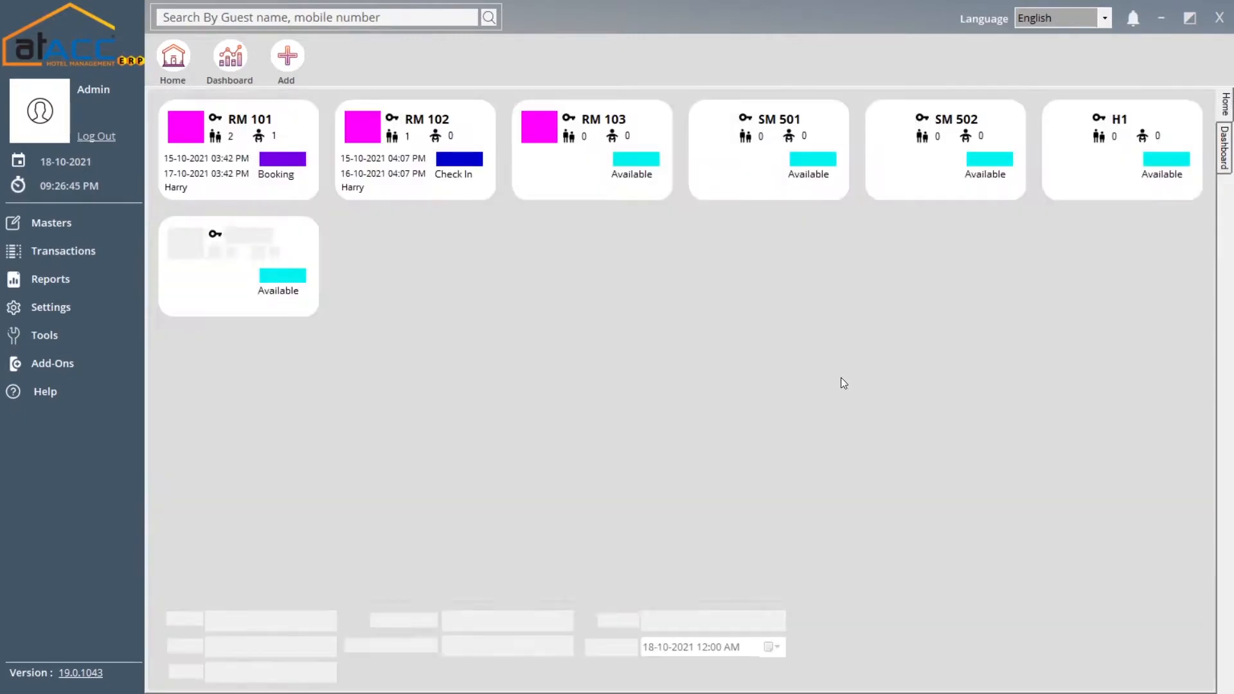
click(110, 223)
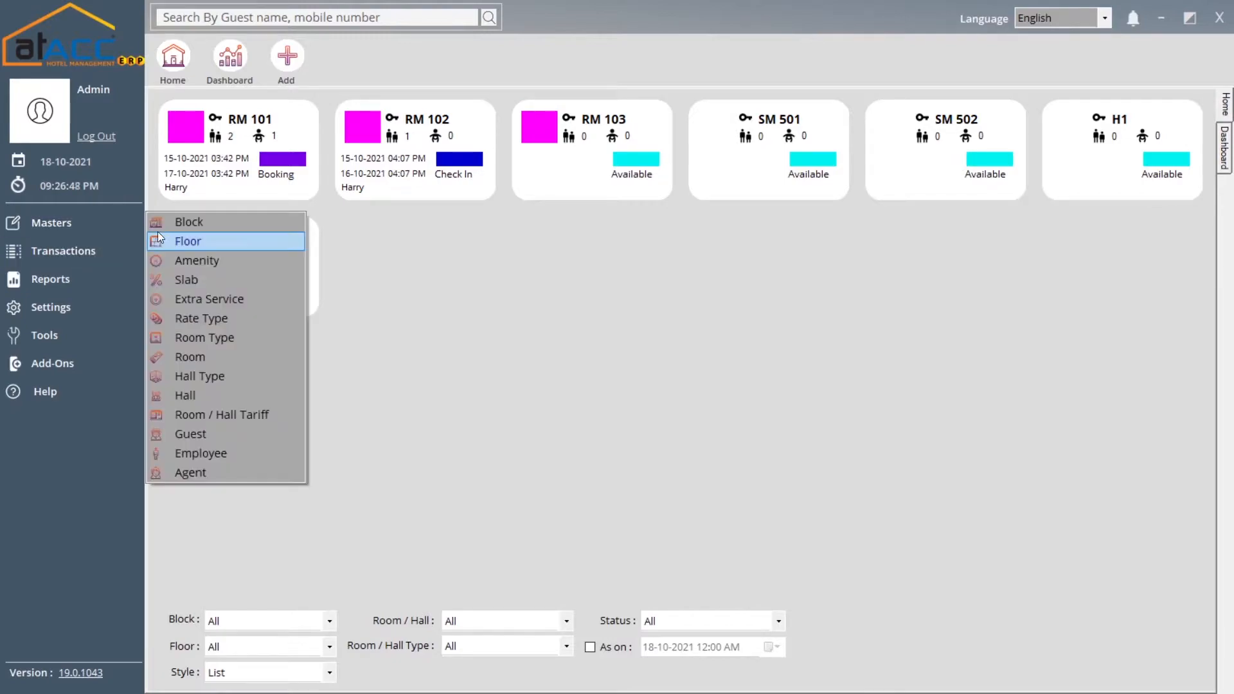
click(206, 380)
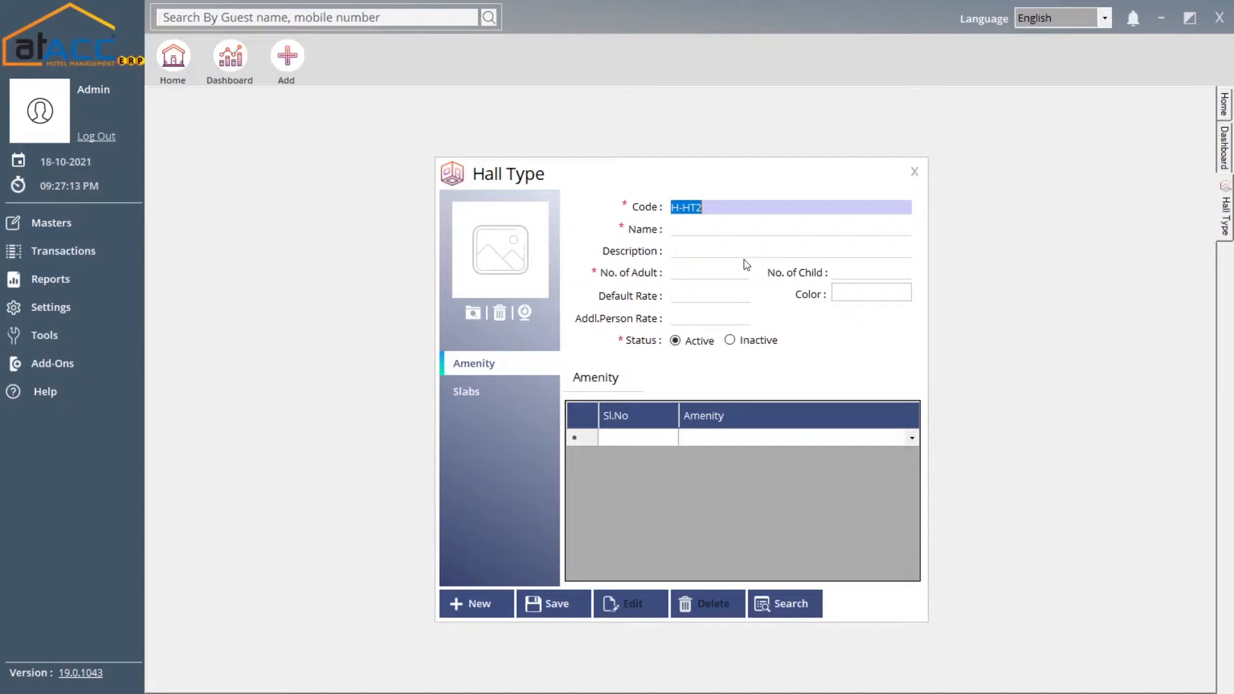
click(914, 182)
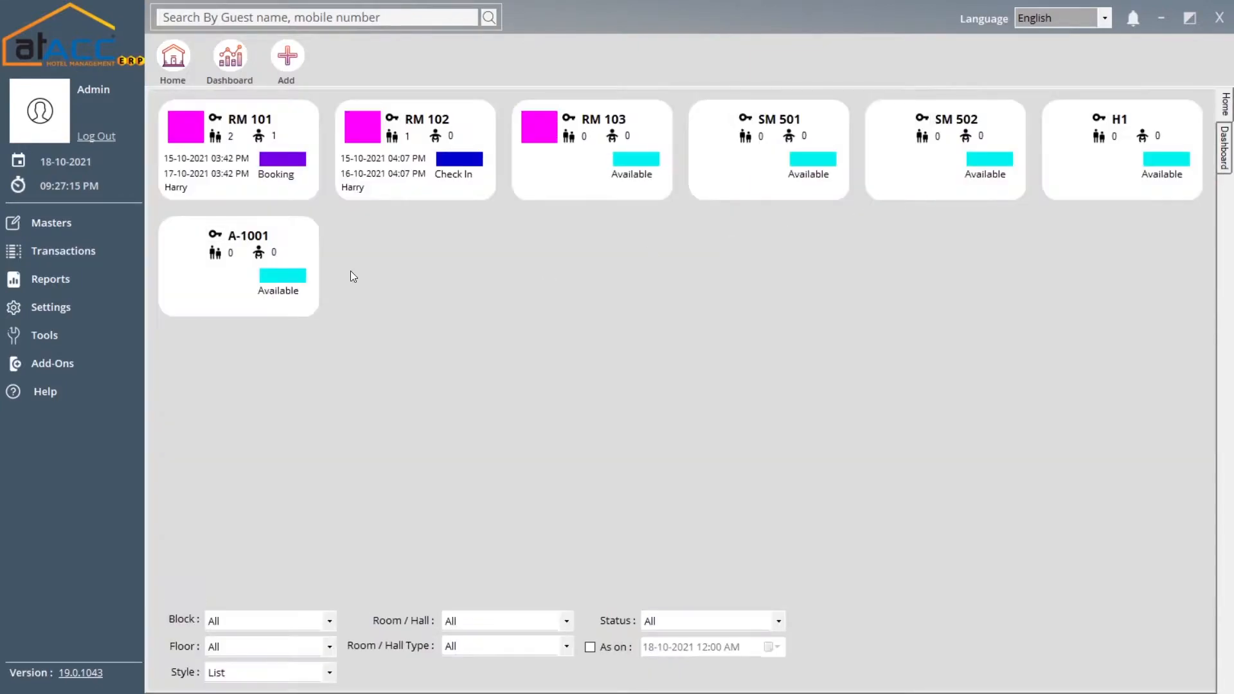
click(96, 264)
click(112, 230)
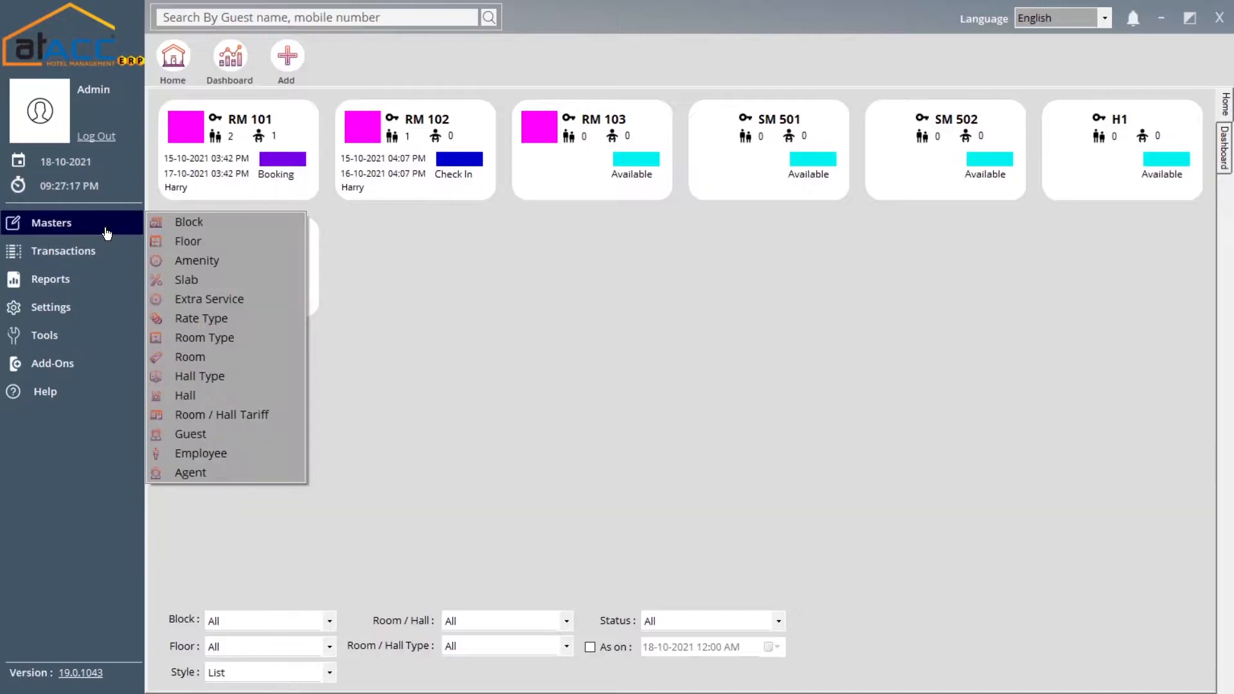
click(220, 394)
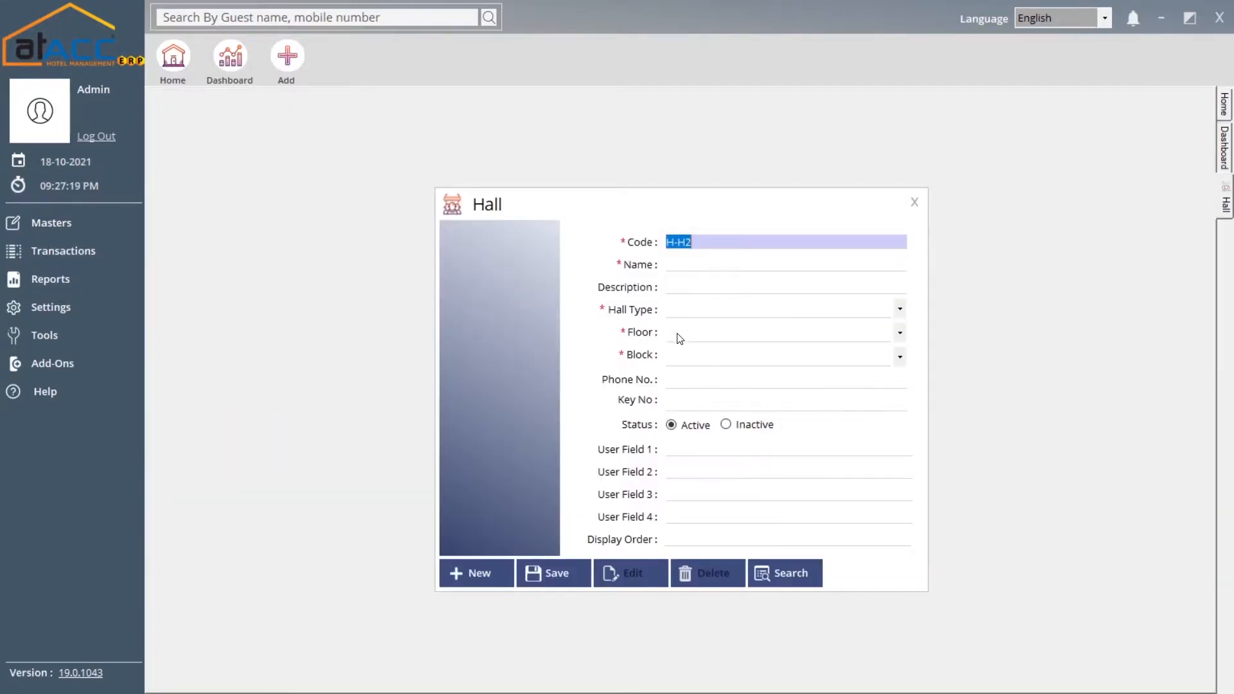
click(672, 311)
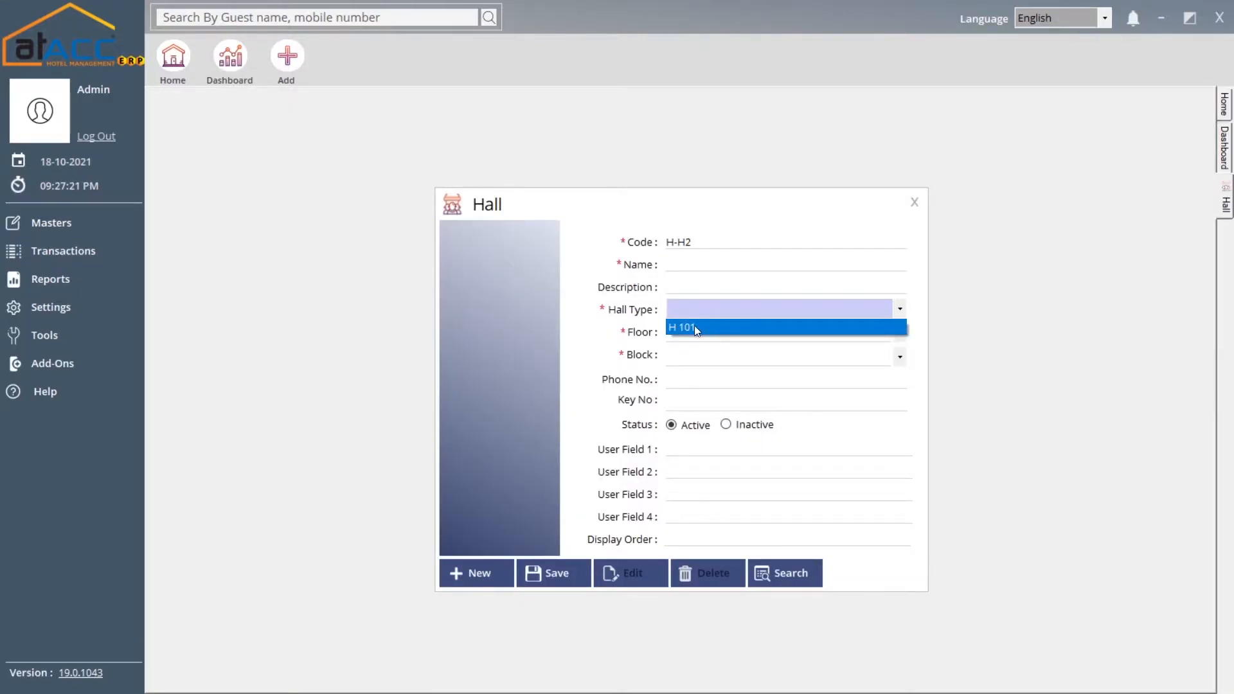
click(693, 328)
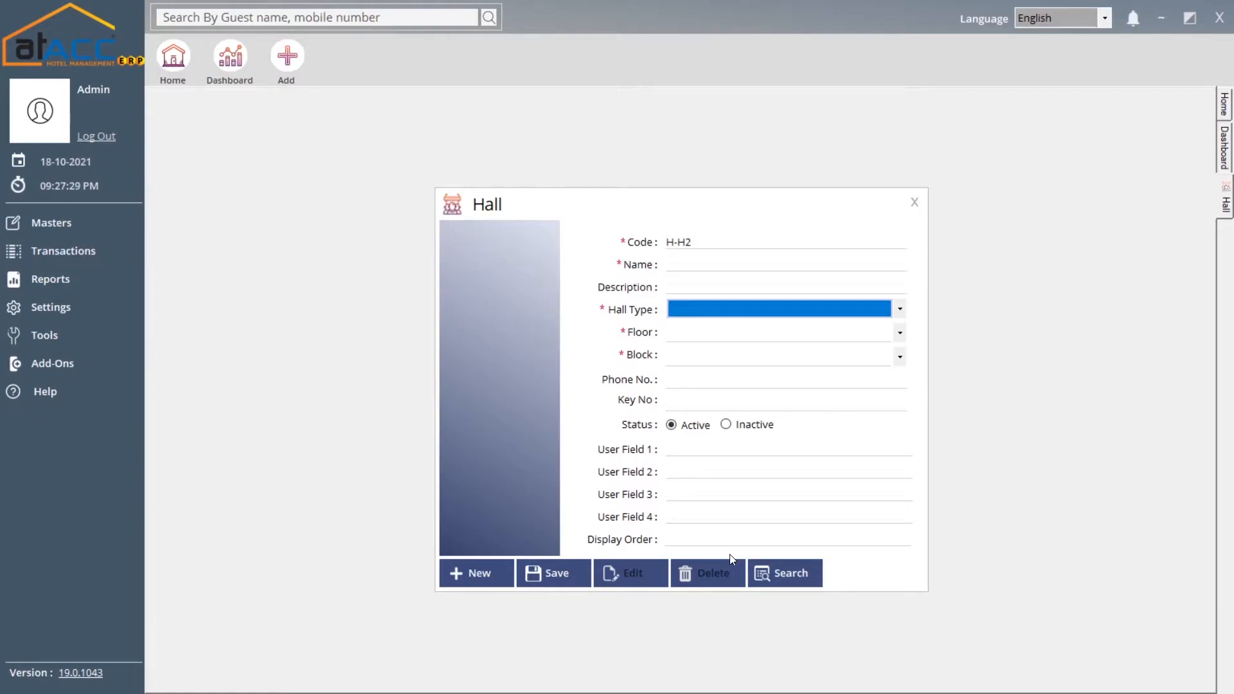
click(915, 202)
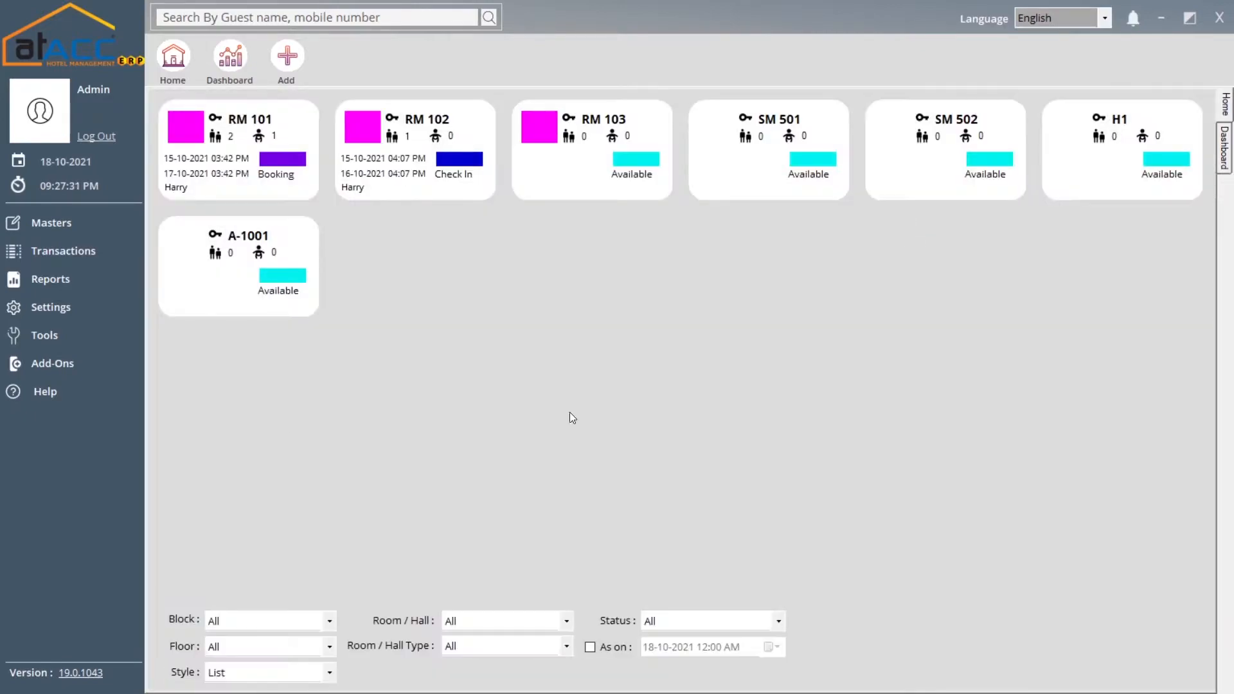
click(95, 235)
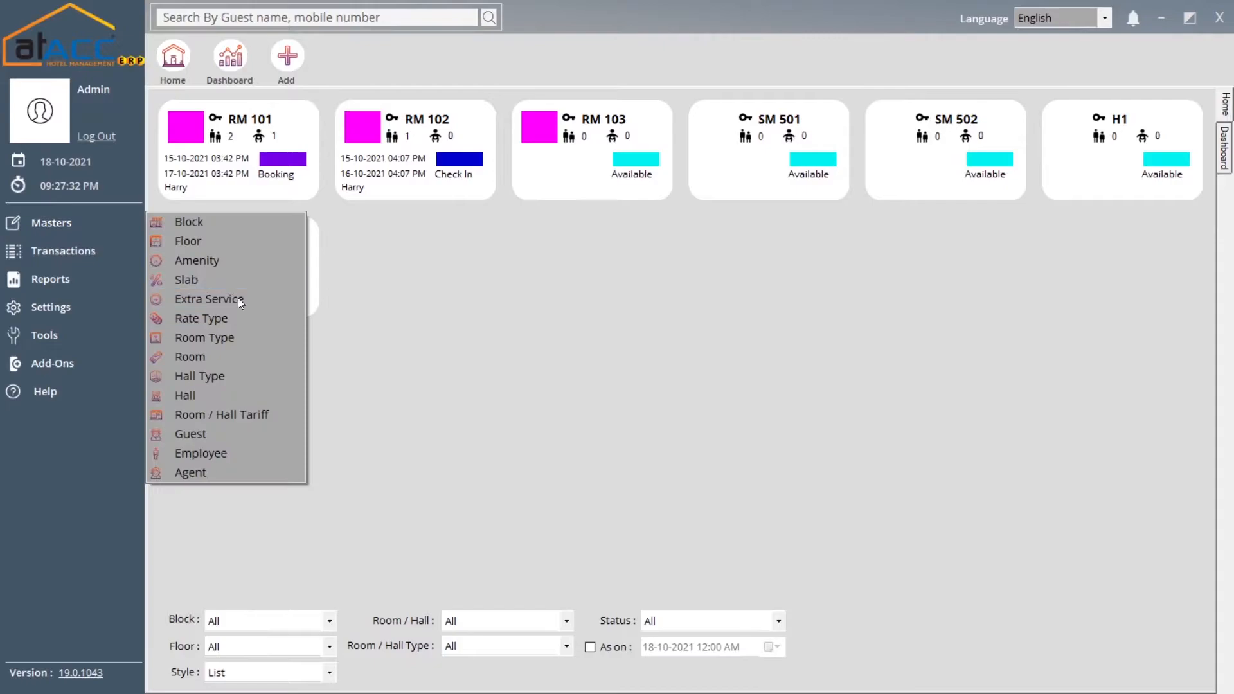
Open Room / Hall Tariff and select Deluxe type with Normal rate type
click(248, 418)
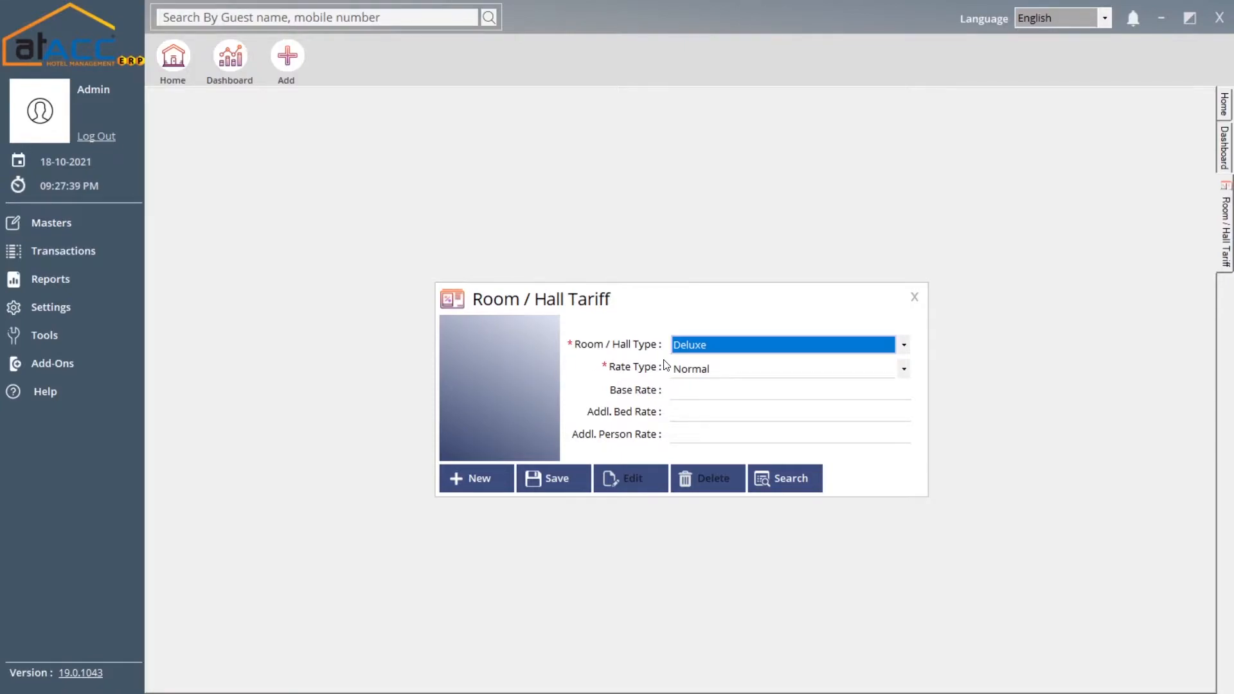
click(695, 350)
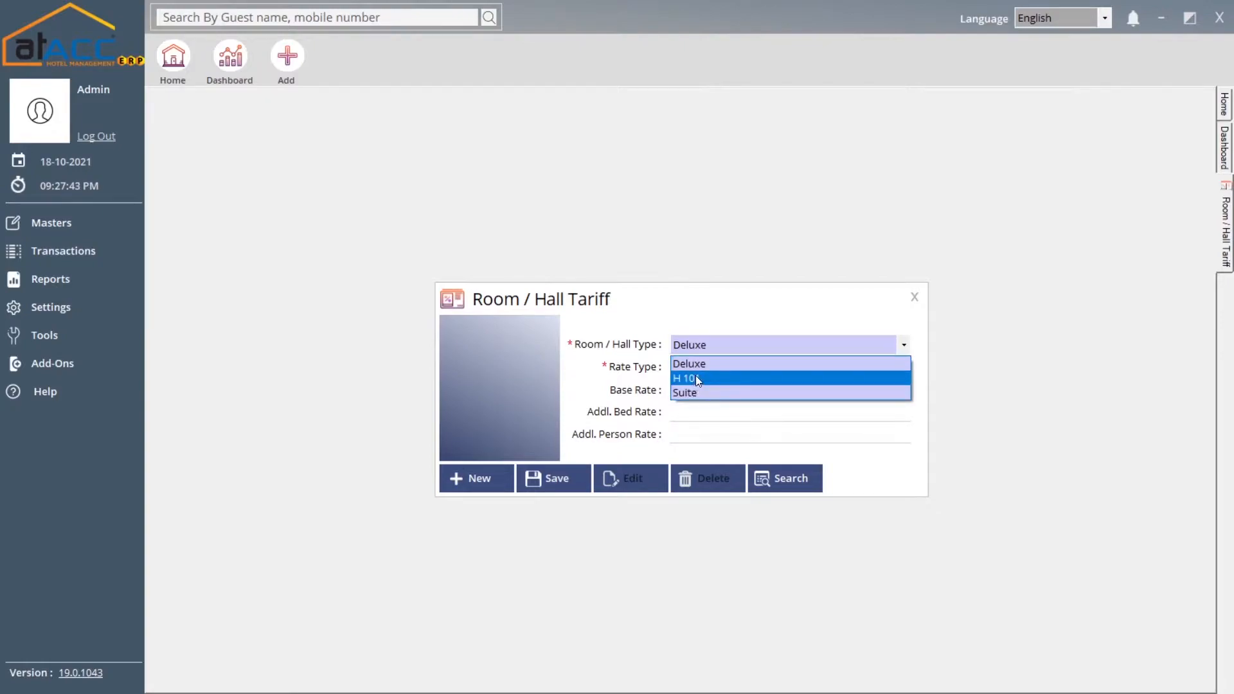
click(698, 354)
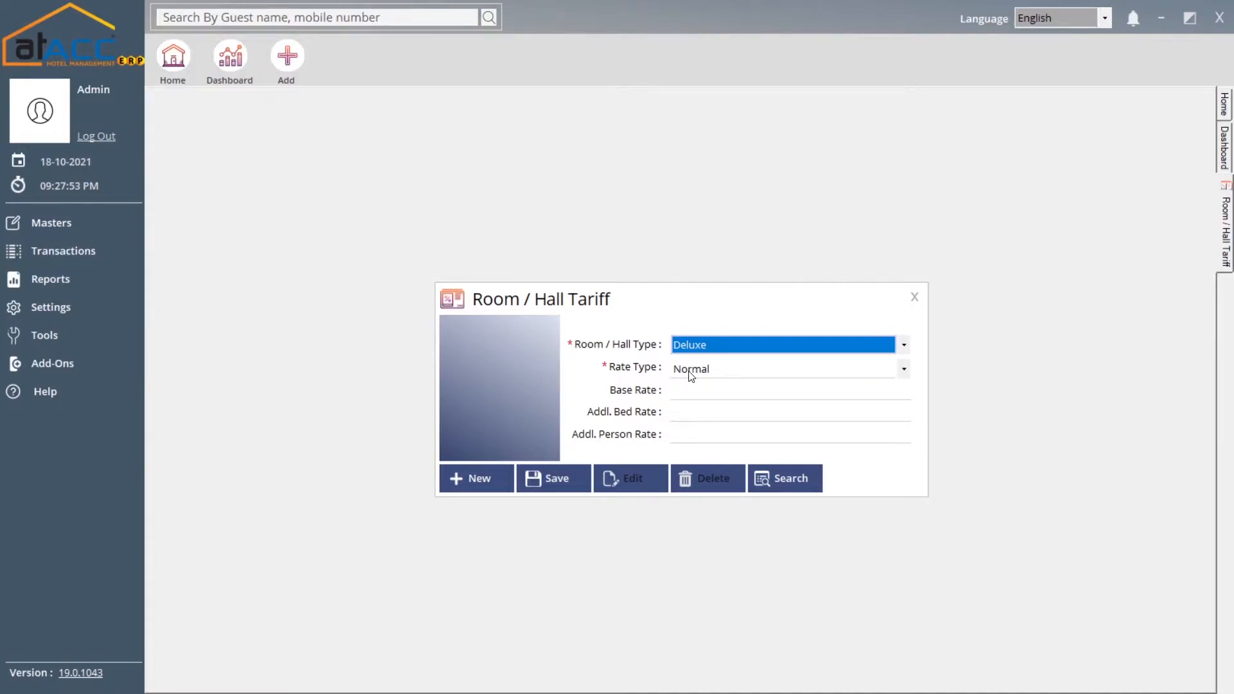
click(688, 371)
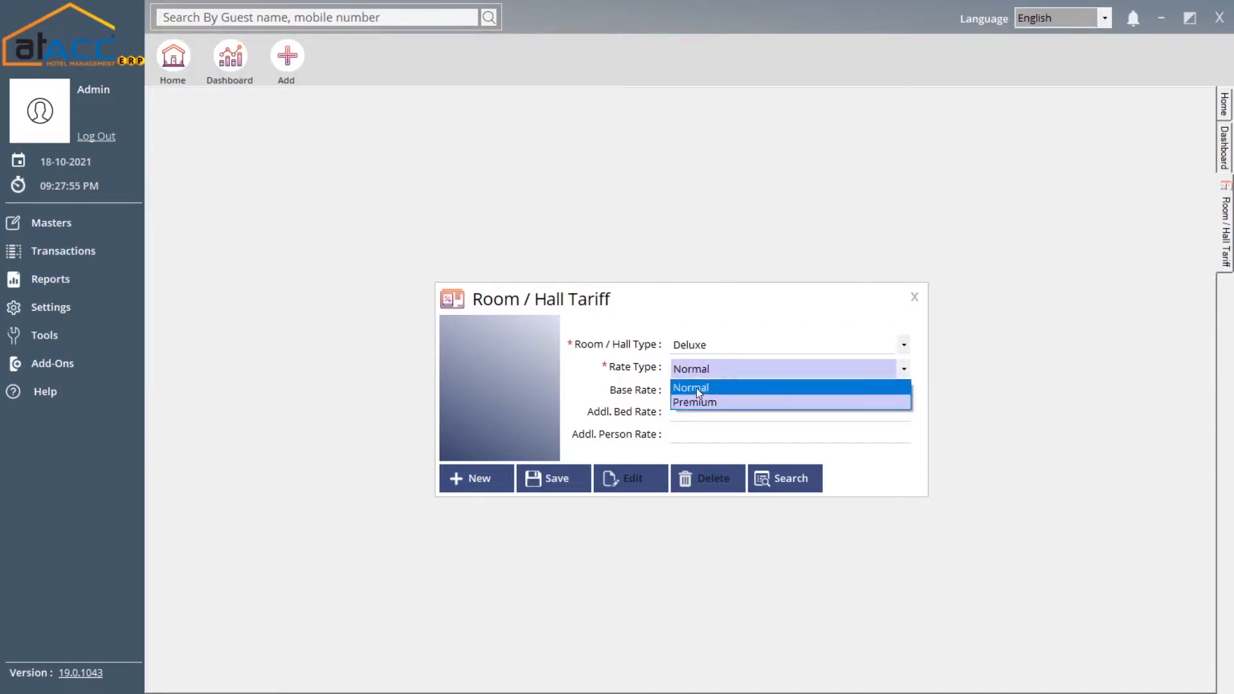
click(698, 391)
click(699, 392)
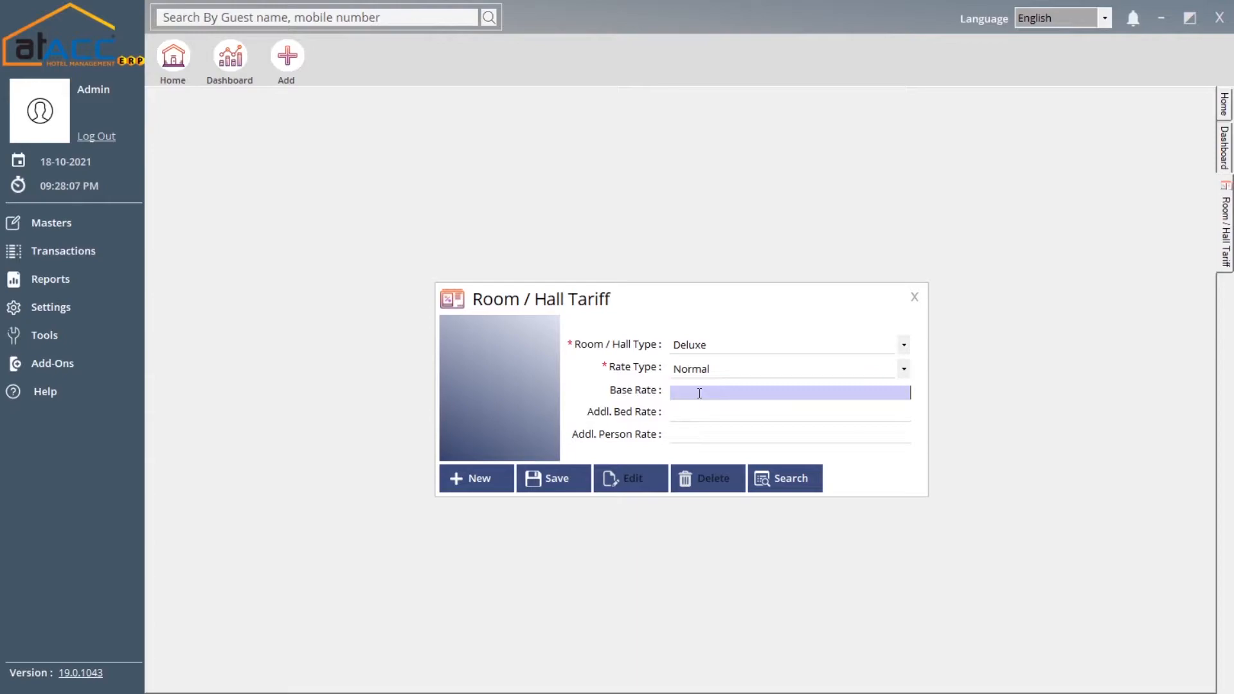
Load the Deluxe Premium tariff (base 6,000.00, extra bed 200.00), then close the form
click(796, 485)
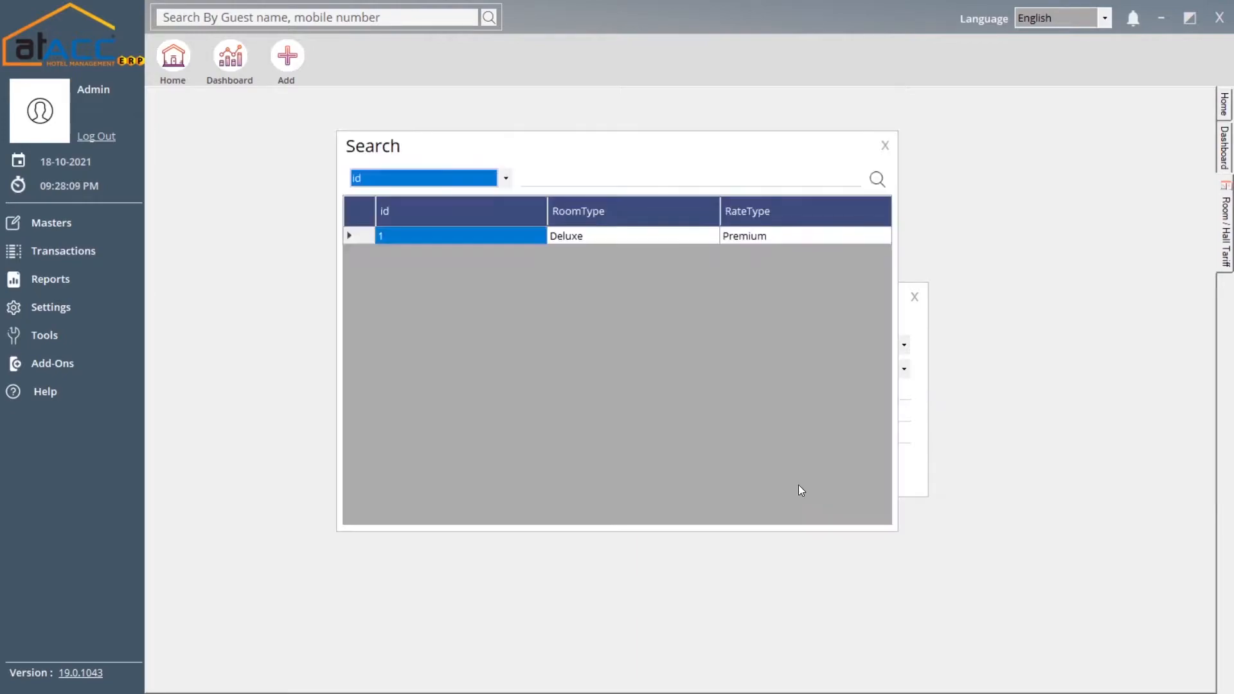
double_click(735, 236)
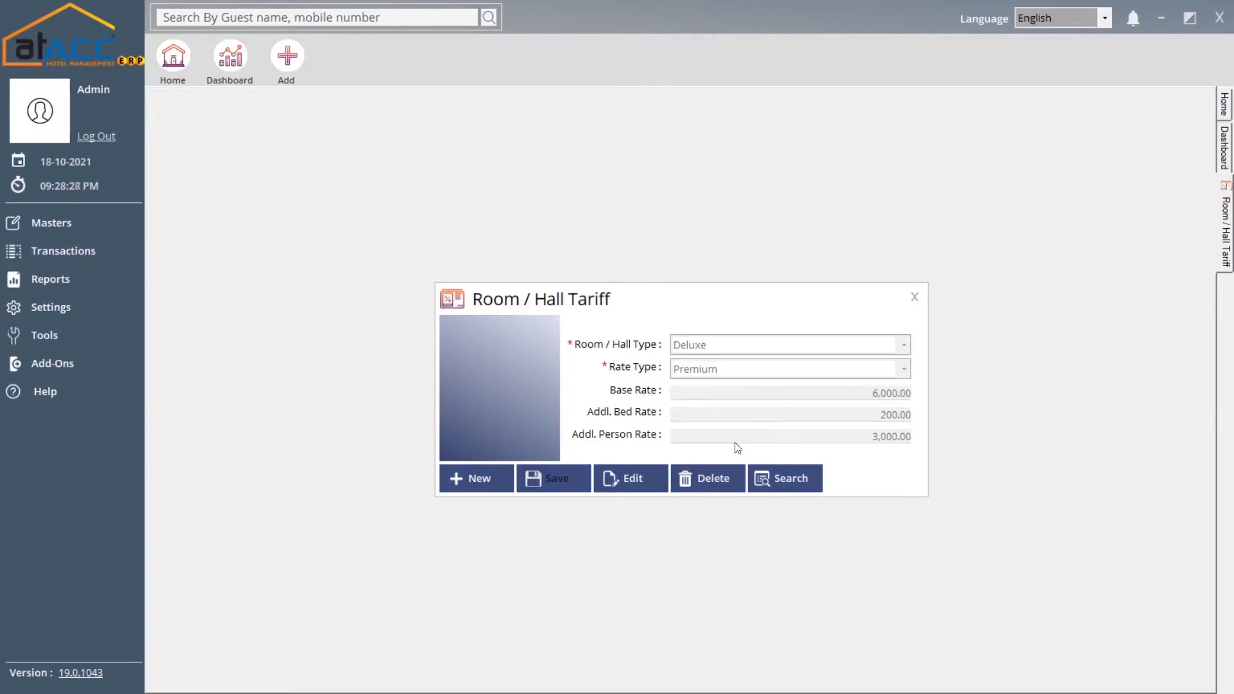
click(913, 297)
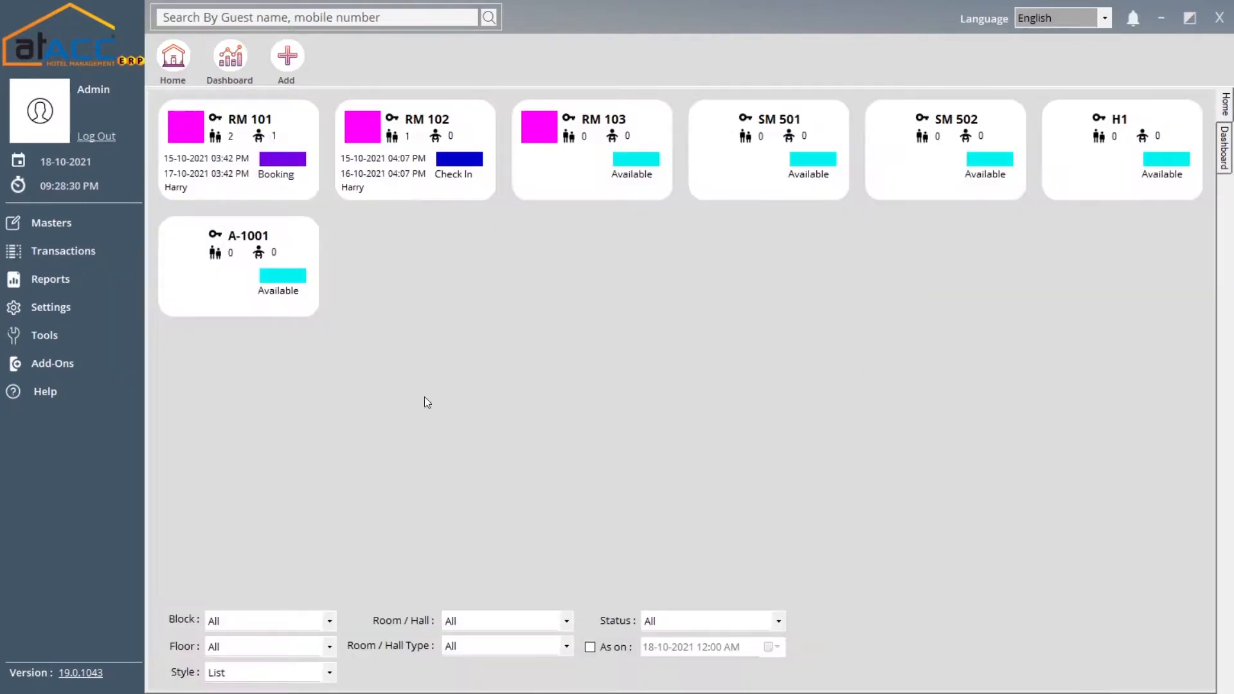
Start guest H-G2 with gender Male and From Enquiry ticked, leaving the enquiry unlinked
click(85, 221)
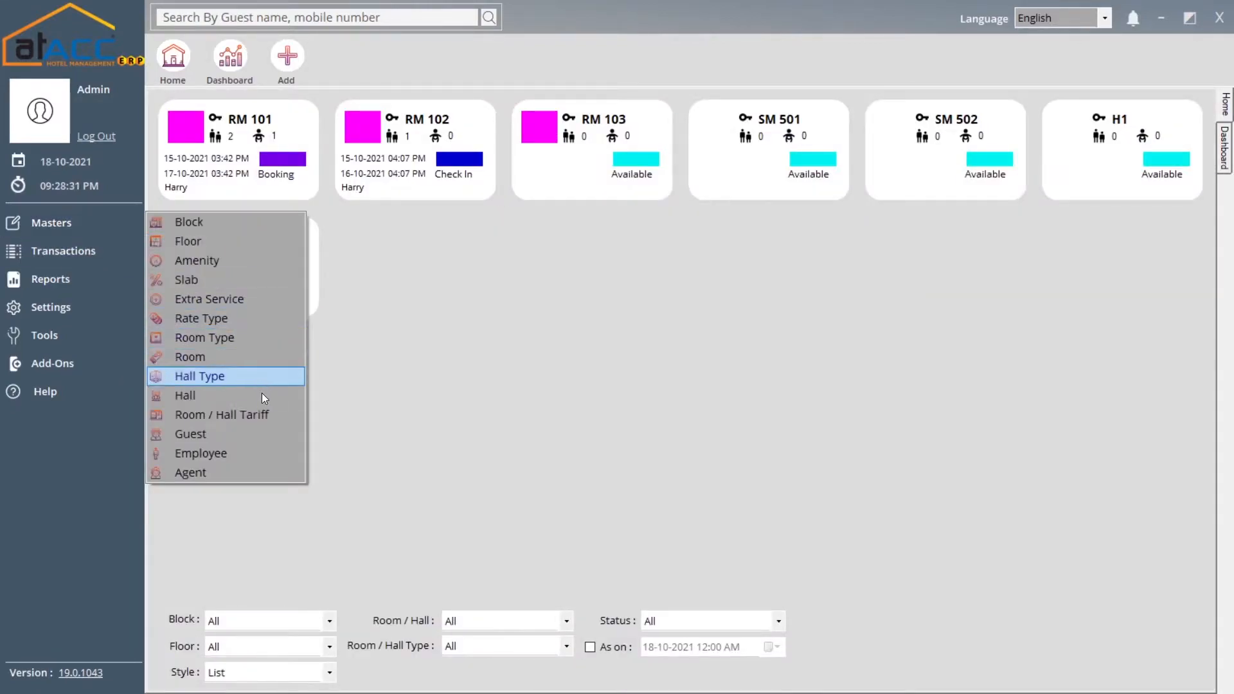
click(246, 434)
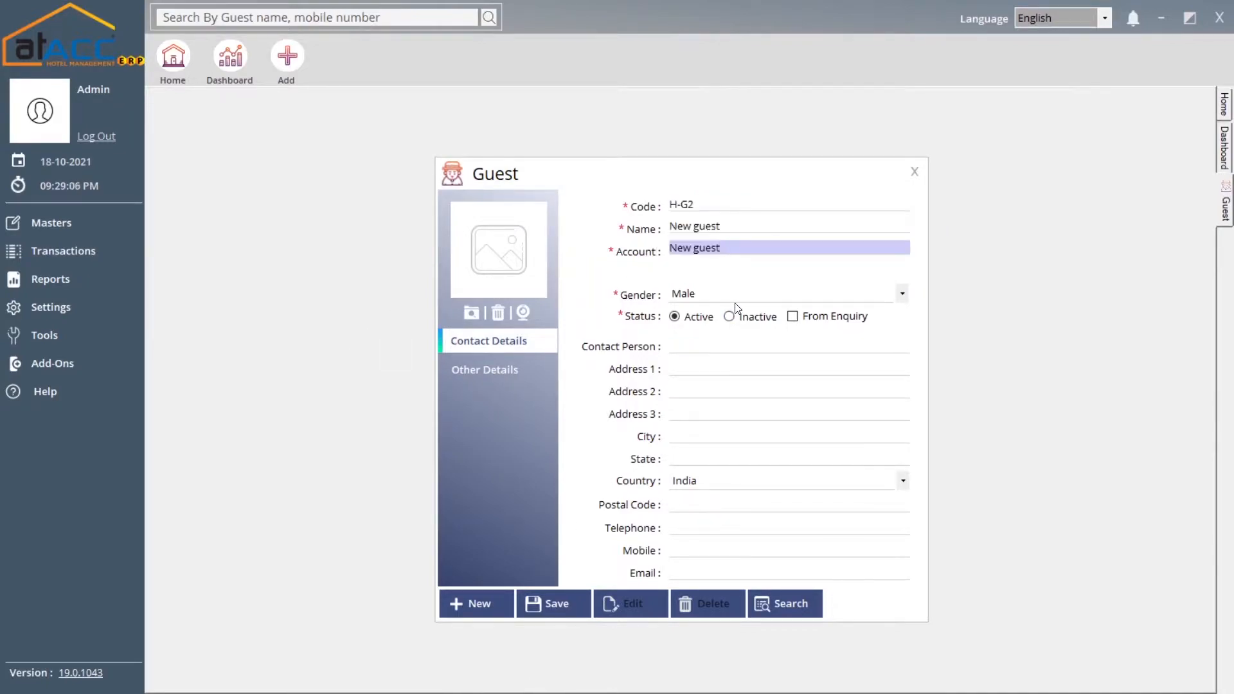
click(737, 306)
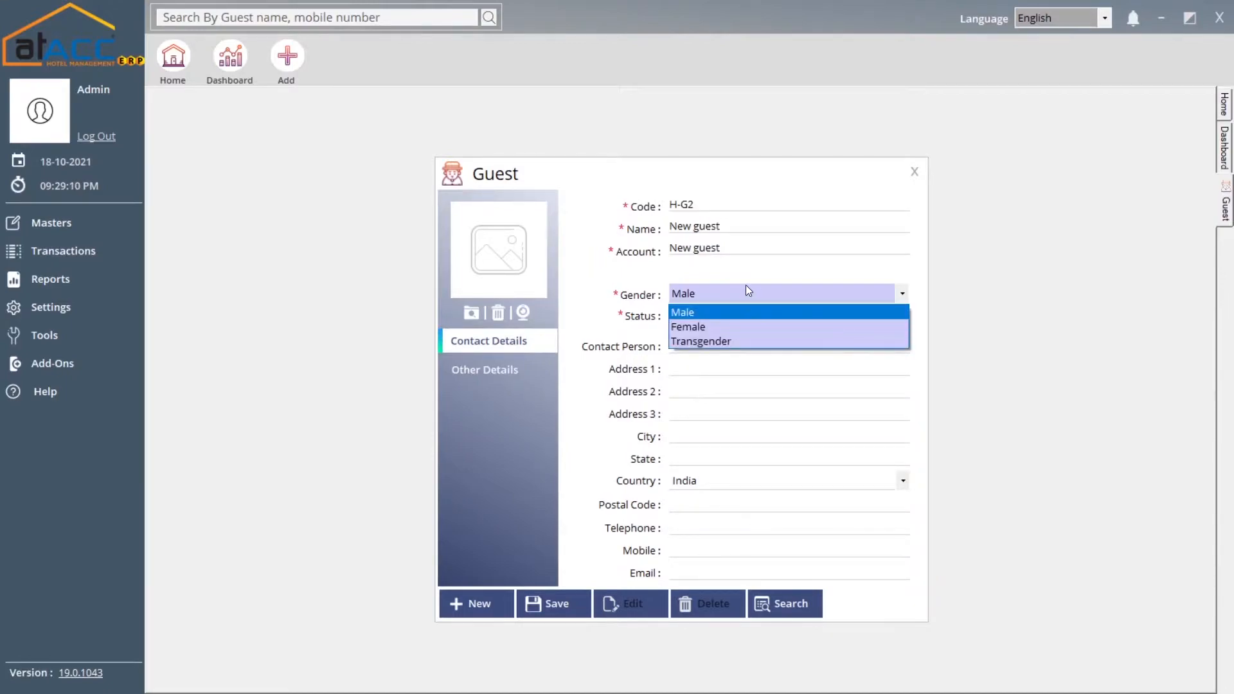
click(744, 290)
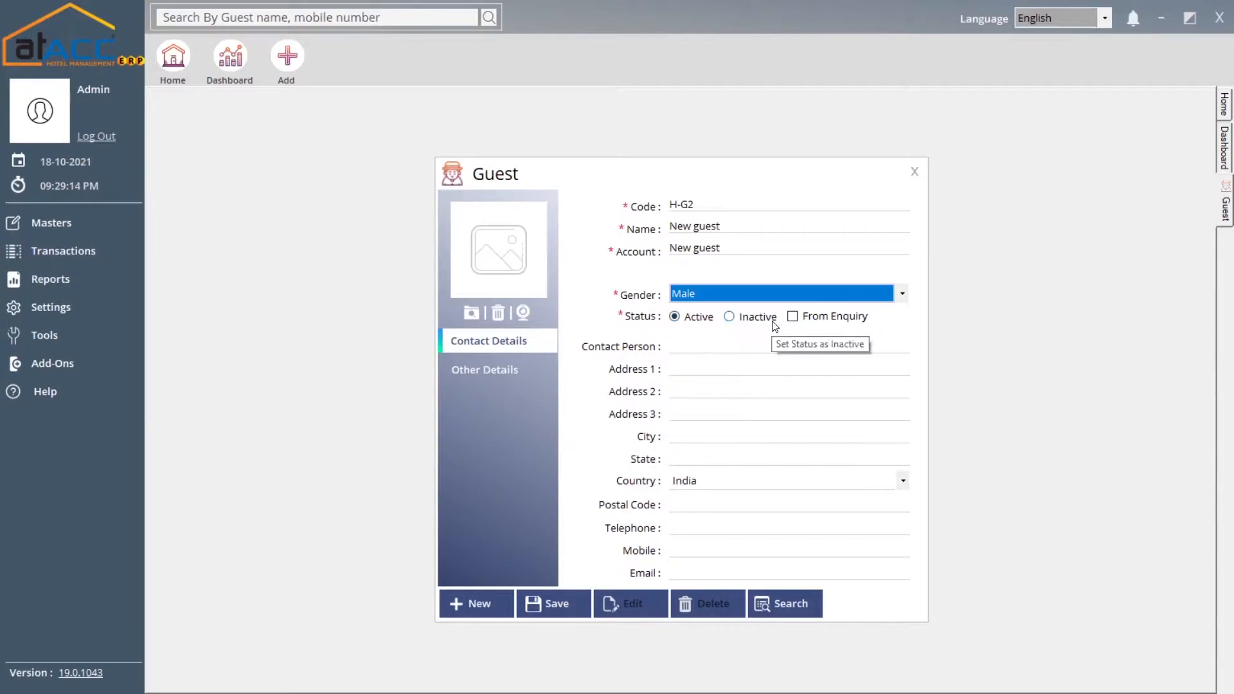
click(816, 319)
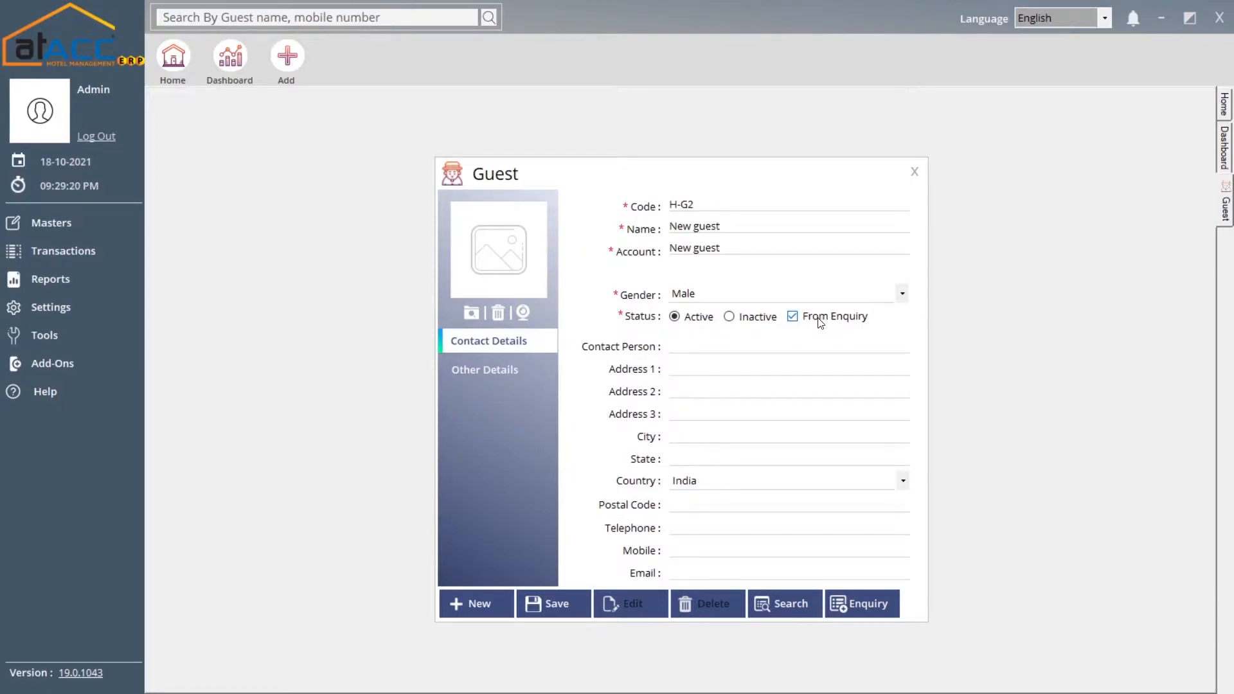
click(861, 604)
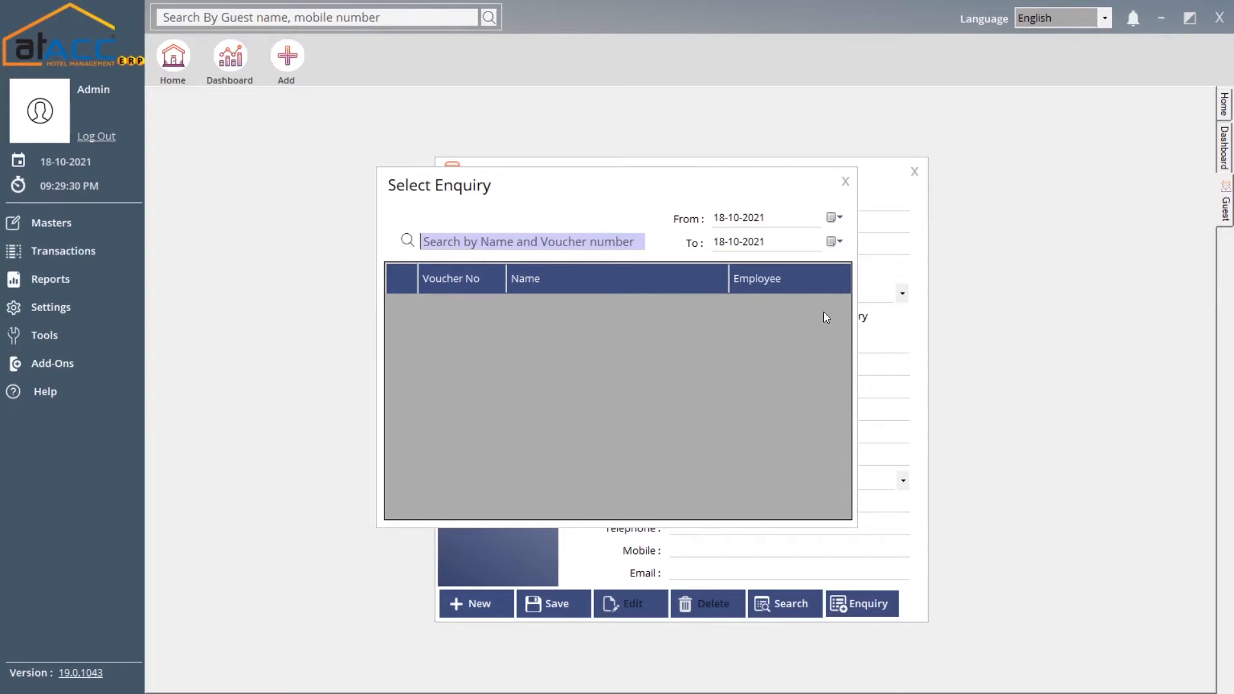
click(844, 181)
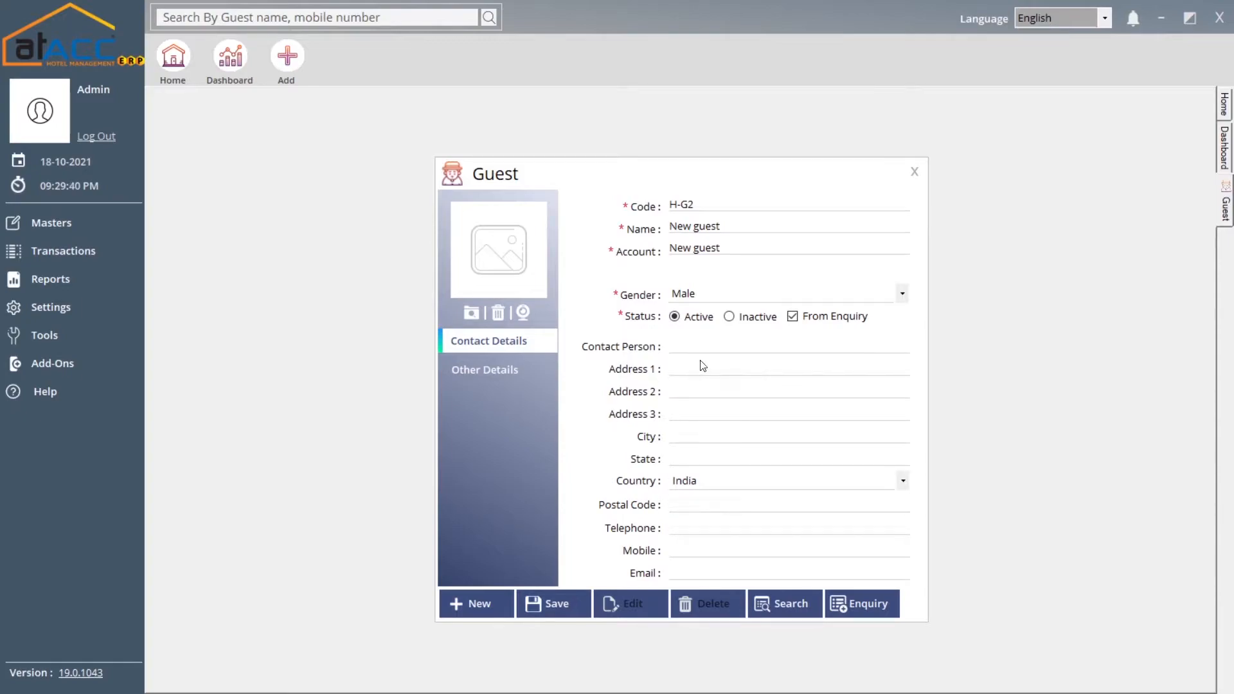
Review the guest's Other Details, dismiss the new Proof Type form, and select the Discount % field
click(503, 366)
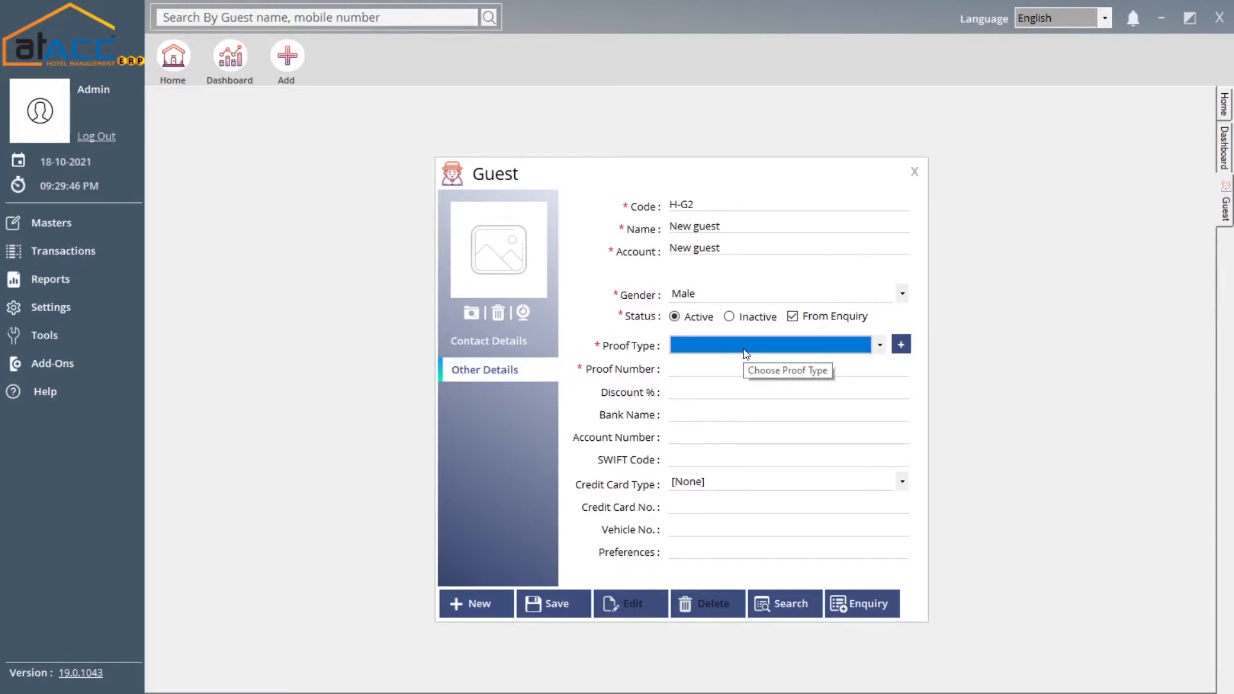
click(901, 344)
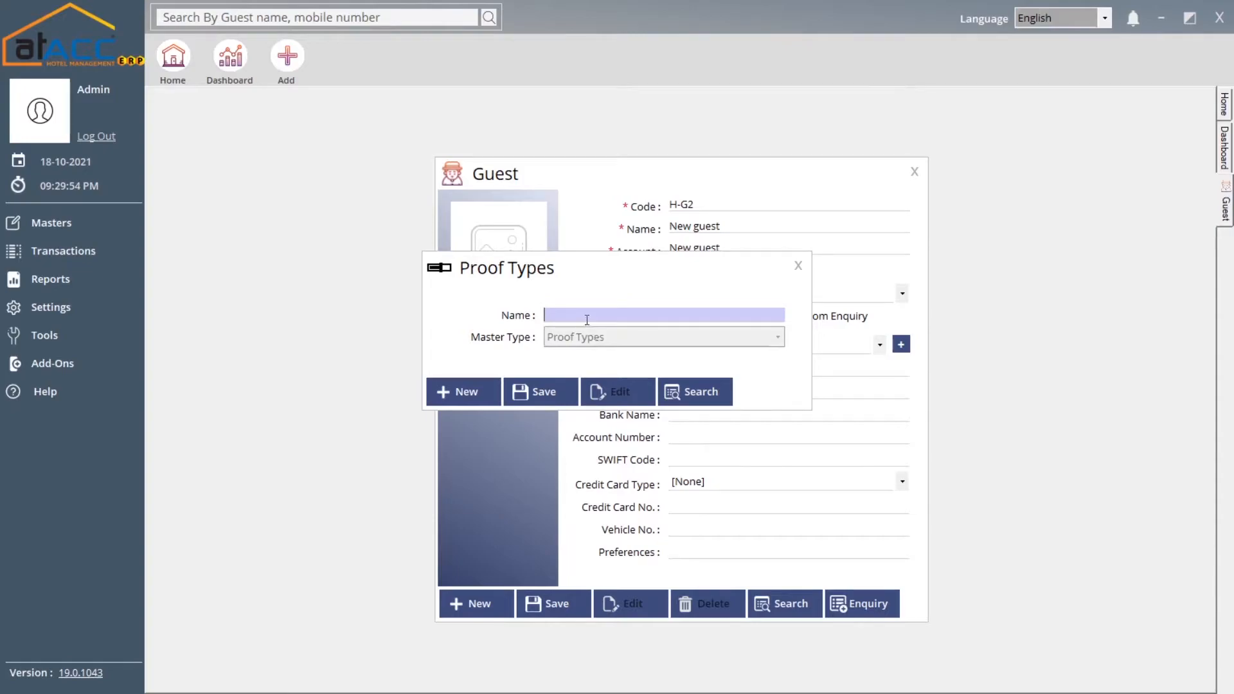
click(796, 266)
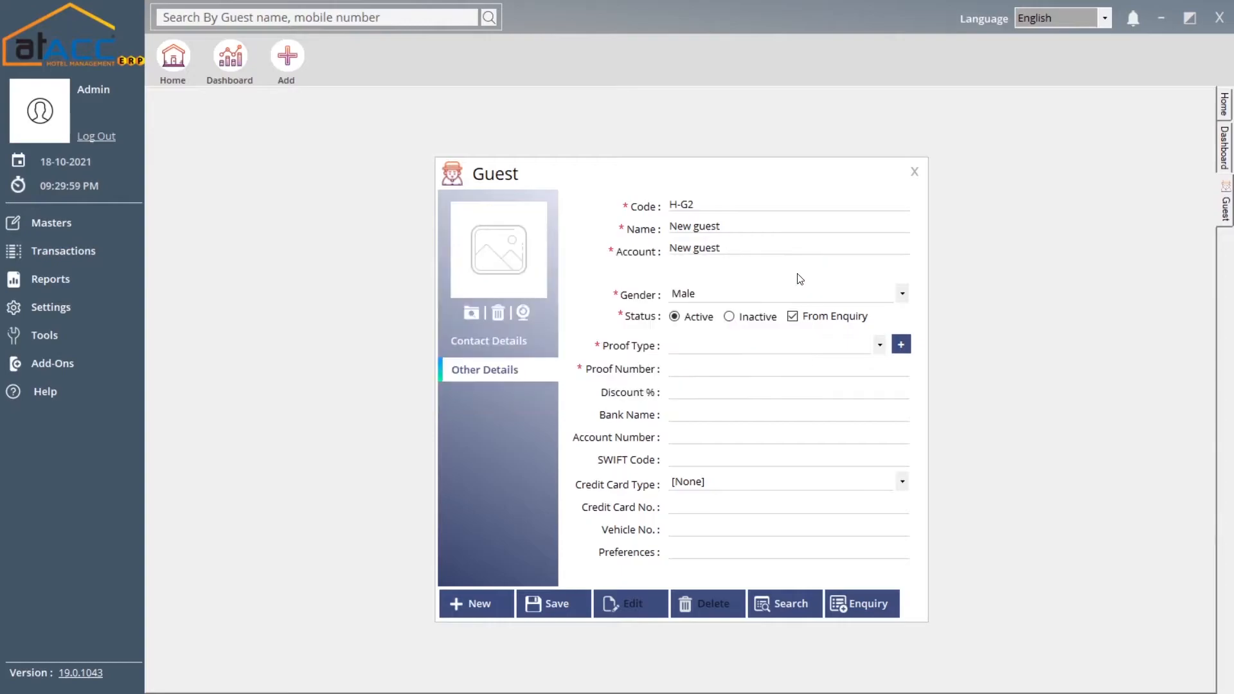
click(680, 393)
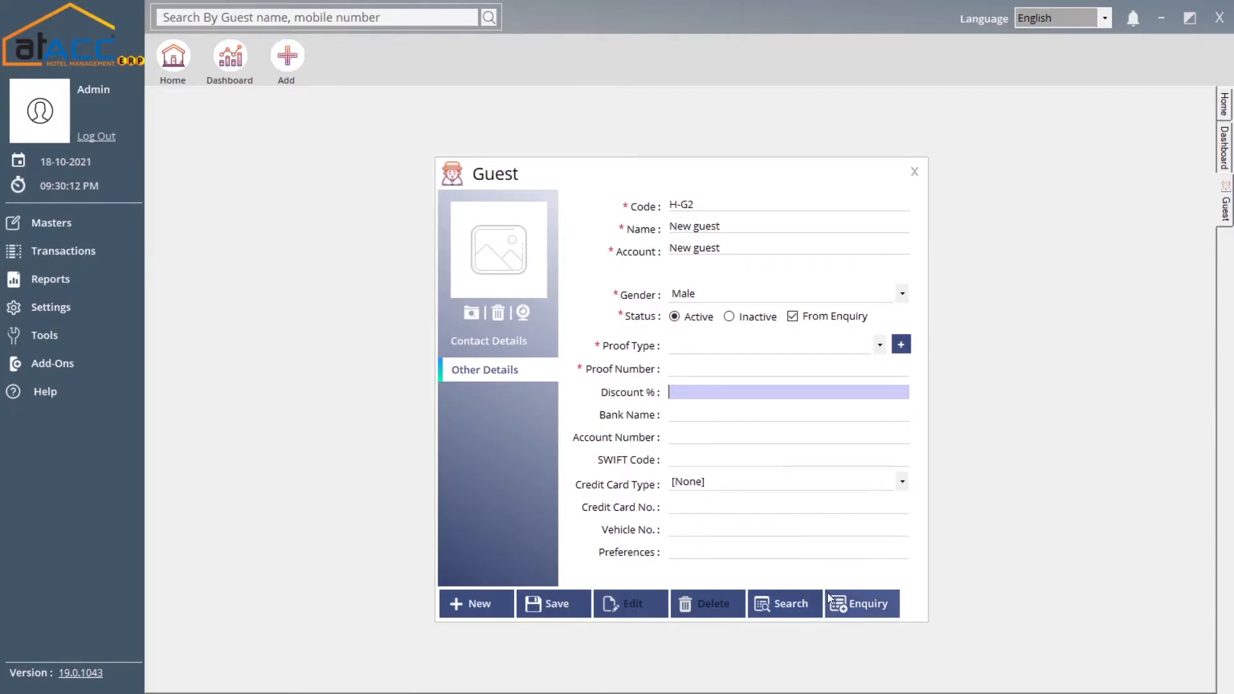
Load saved guest H-G1, view its Identity Card proof details, then close the Guest form
click(785, 604)
double_click(610, 241)
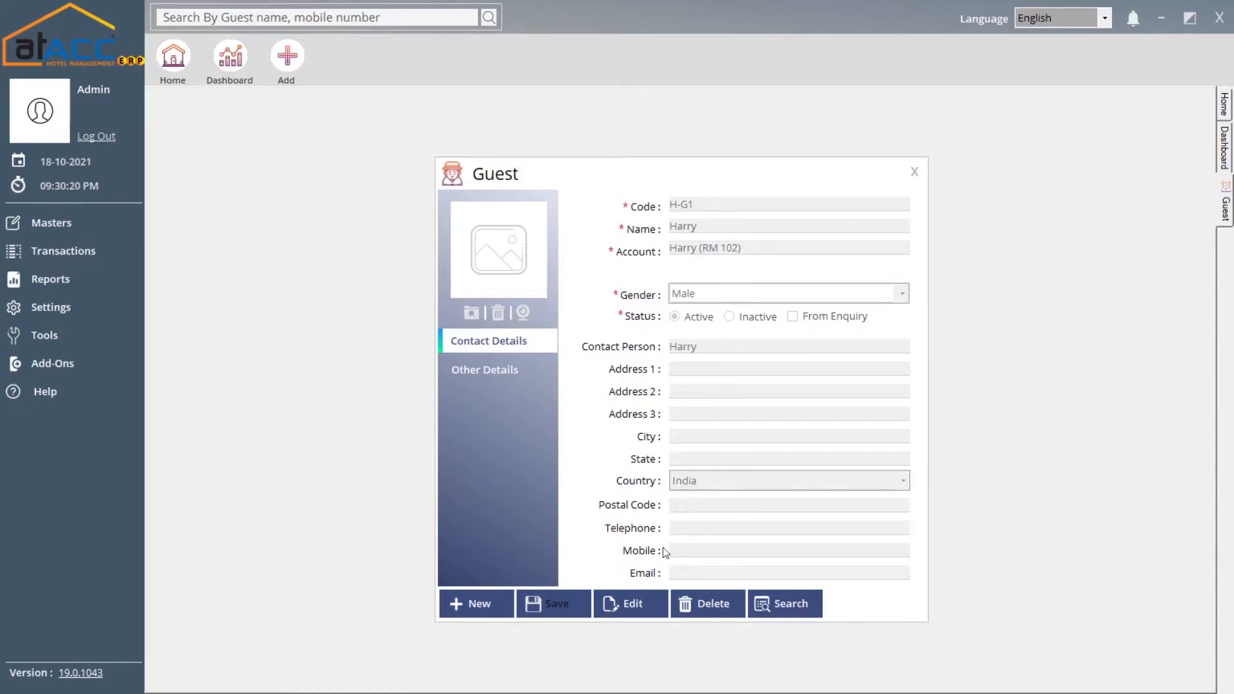
click(483, 370)
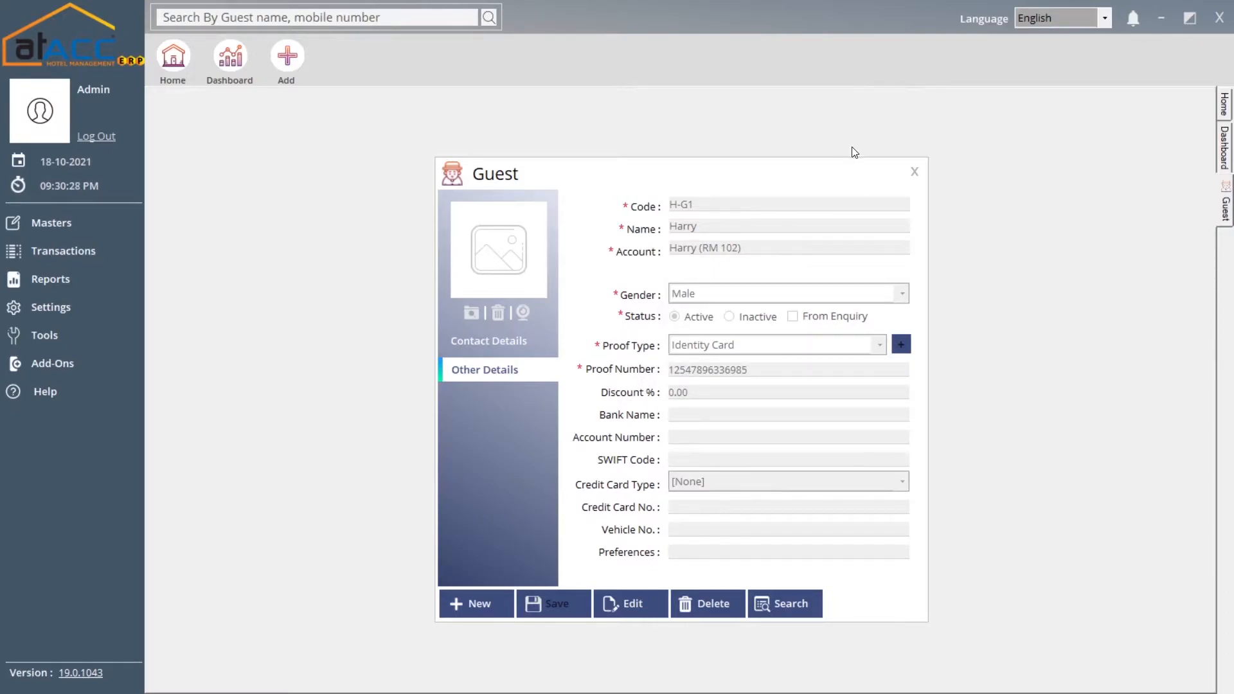
click(913, 171)
Open a new Employee form (code EMP2) and step through Code, Name, Account and Description fields
click(111, 223)
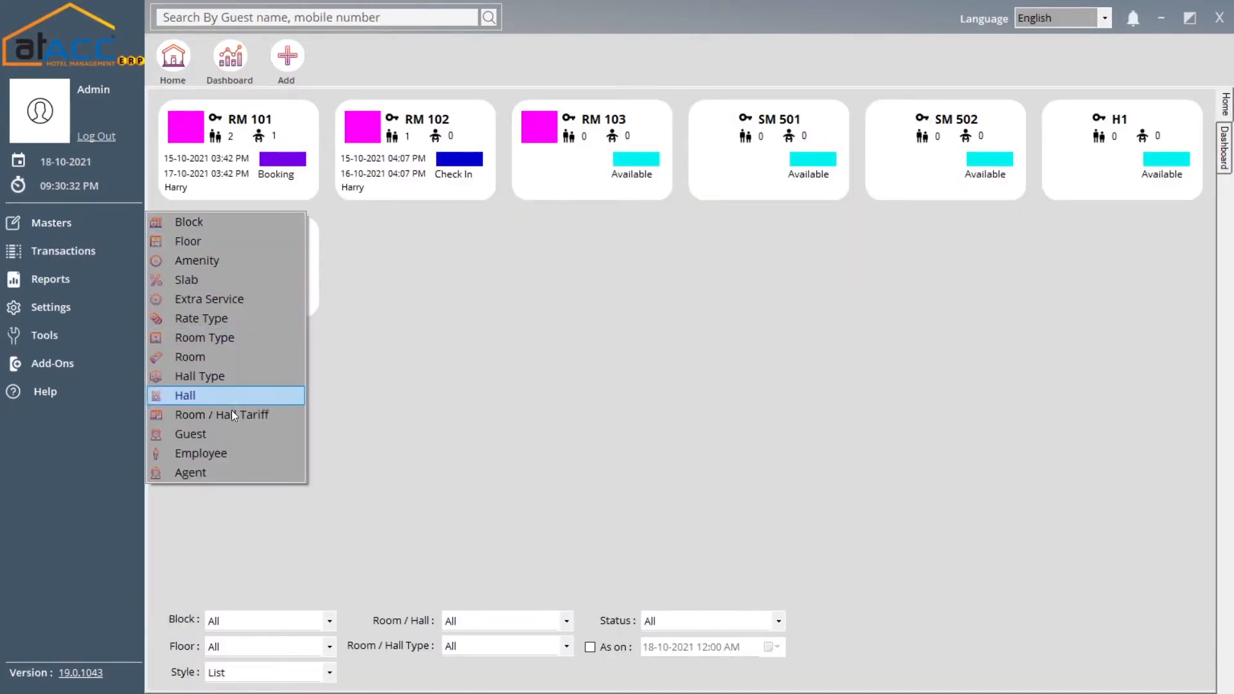
click(222, 451)
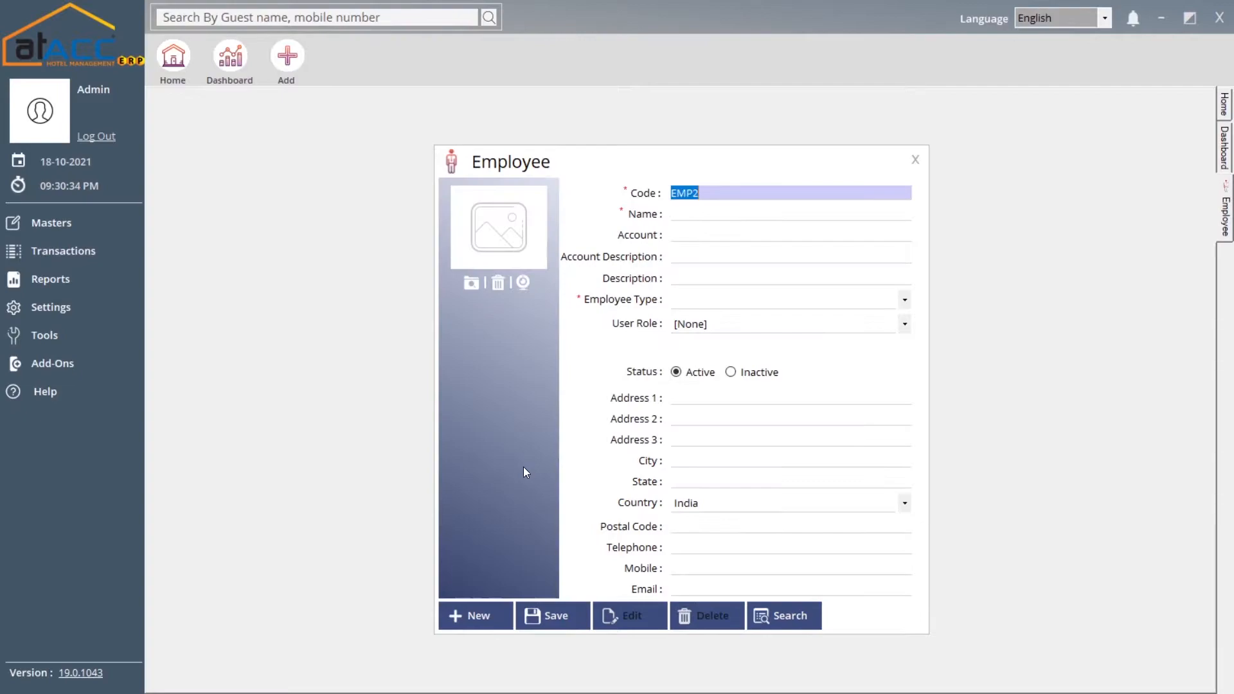
drag(636, 165, 627, 136)
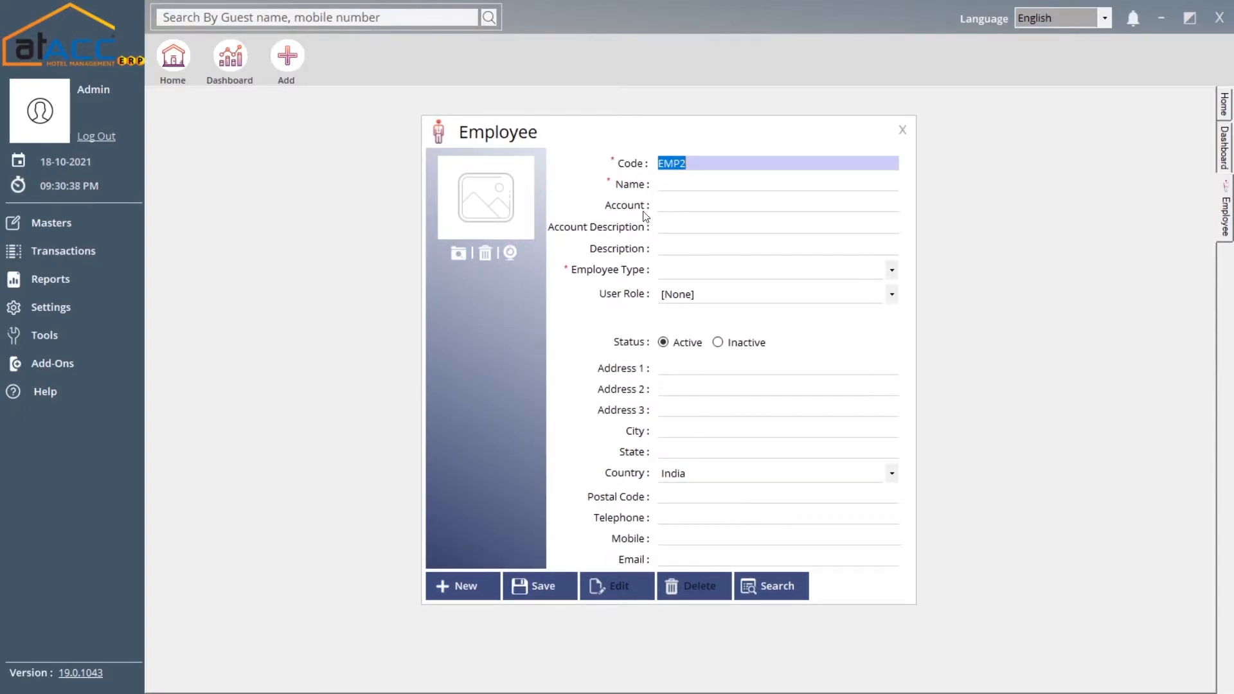
click(700, 163)
click(686, 185)
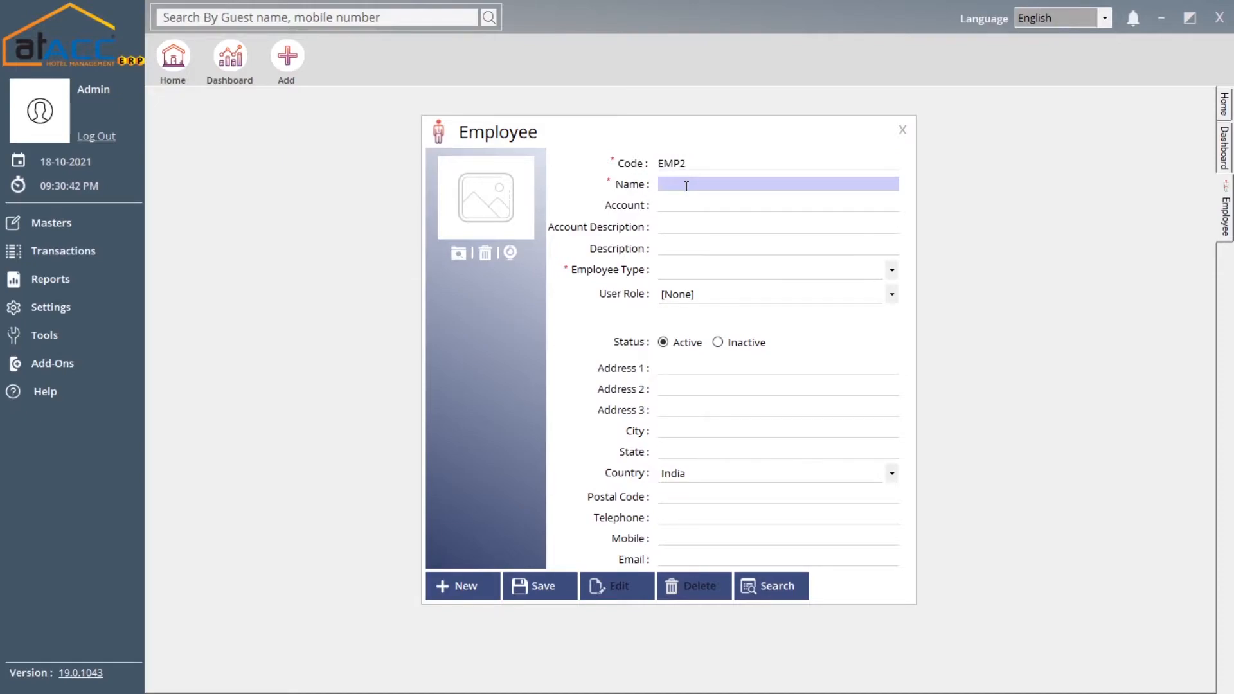
click(684, 207)
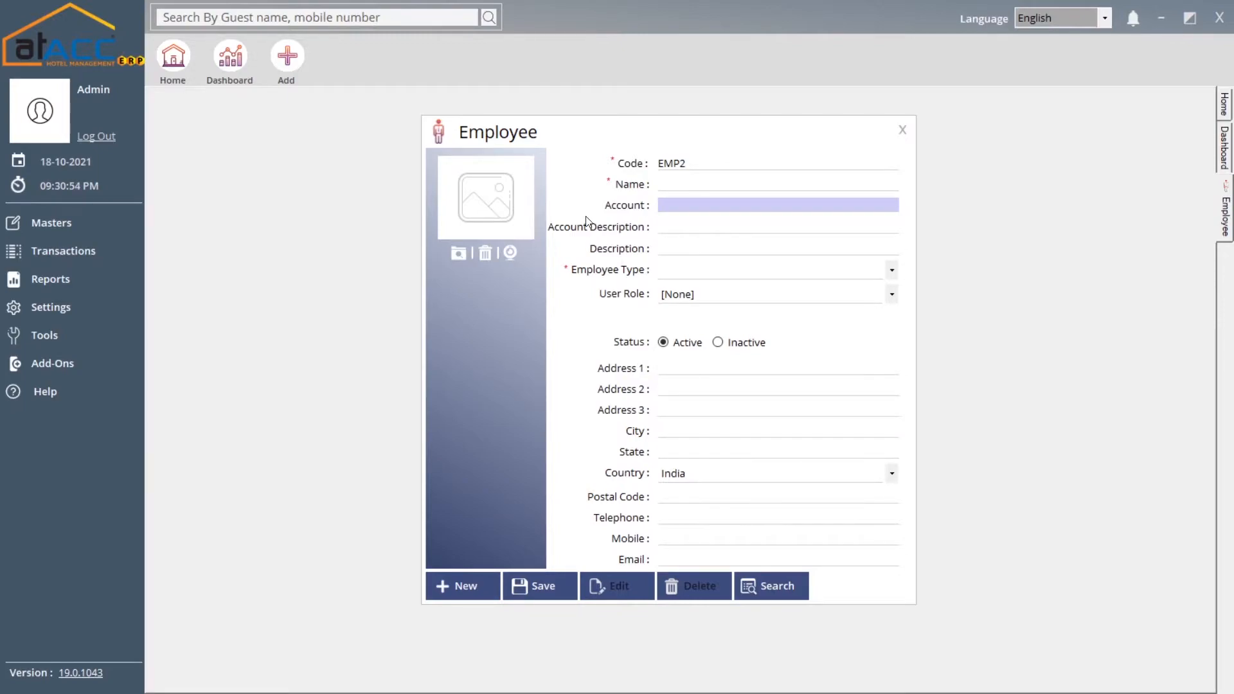
click(687, 228)
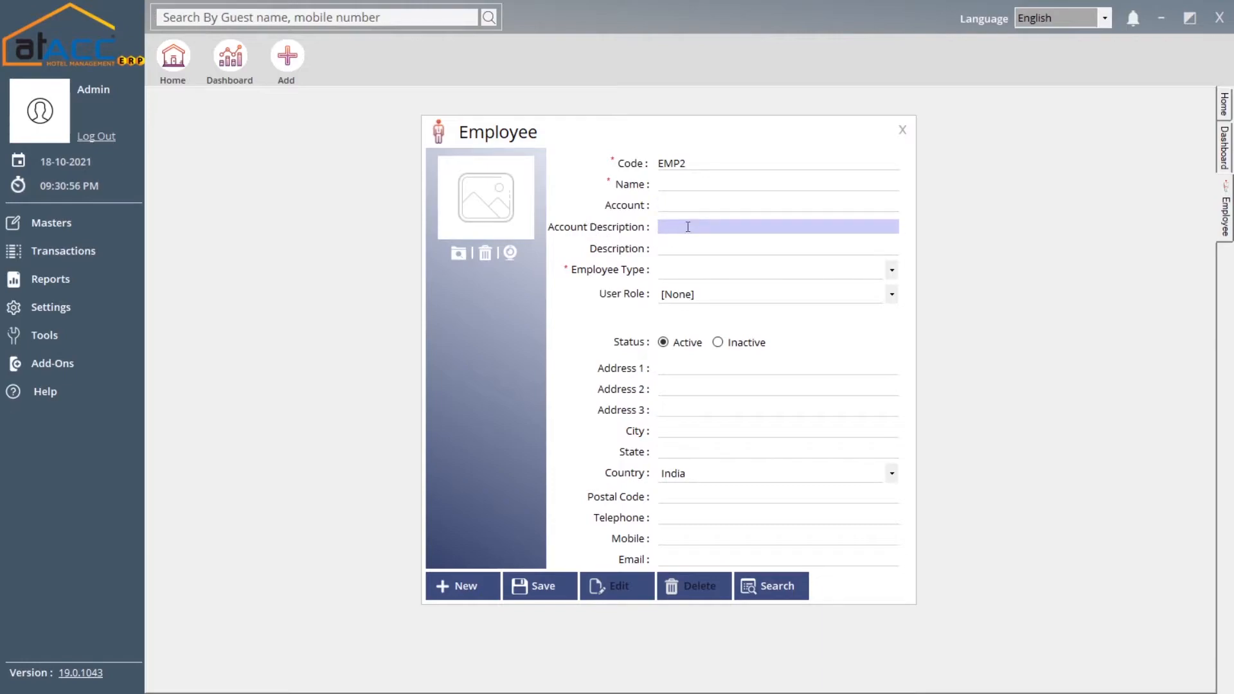
click(684, 248)
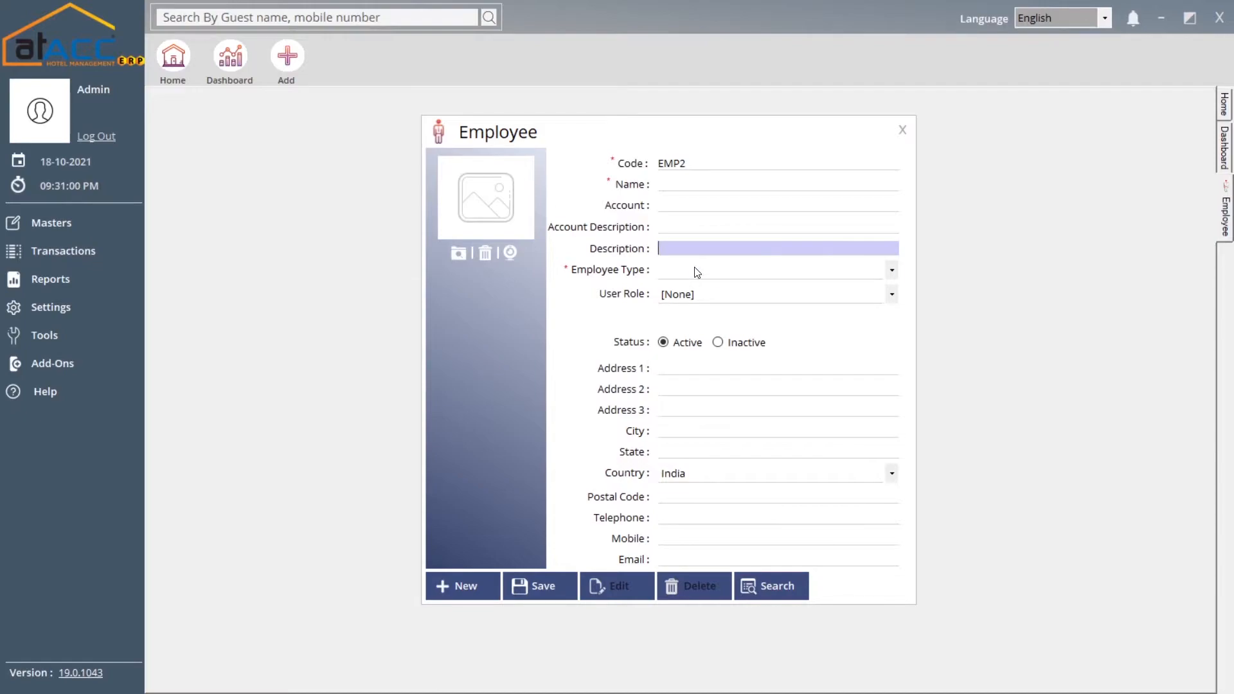
Leave employee type unchosen and User Role at [None], then close the Employee form unsaved
click(695, 270)
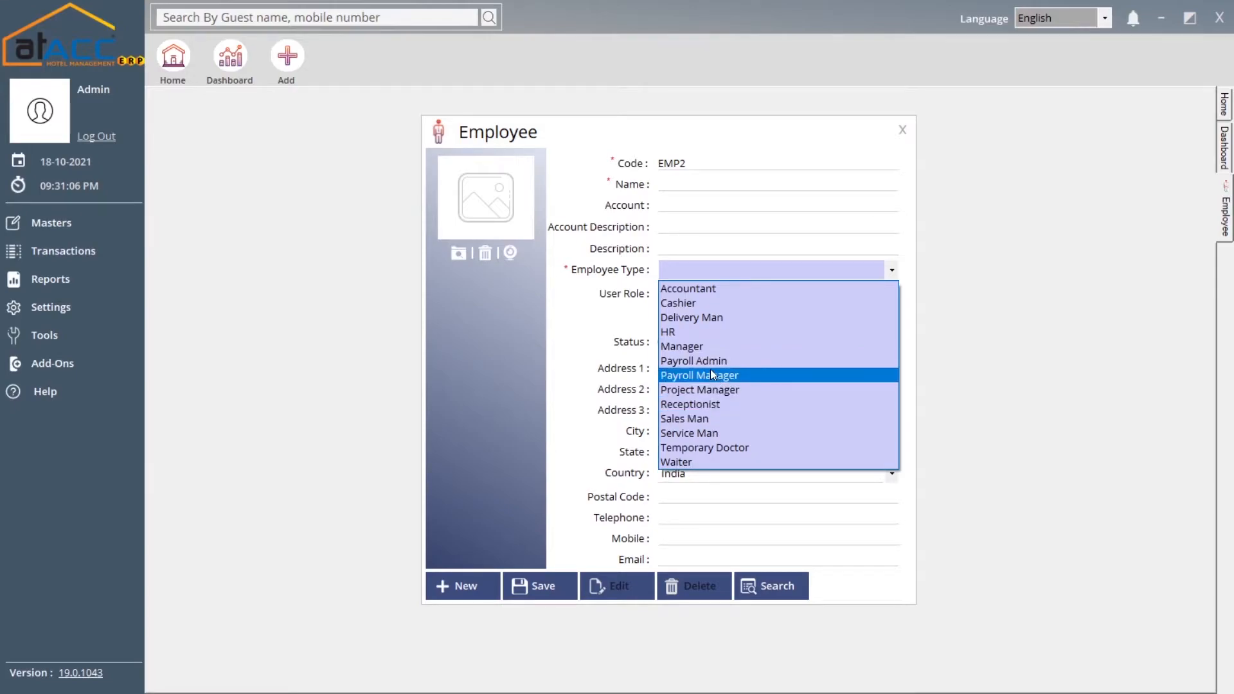
click(718, 272)
click(718, 300)
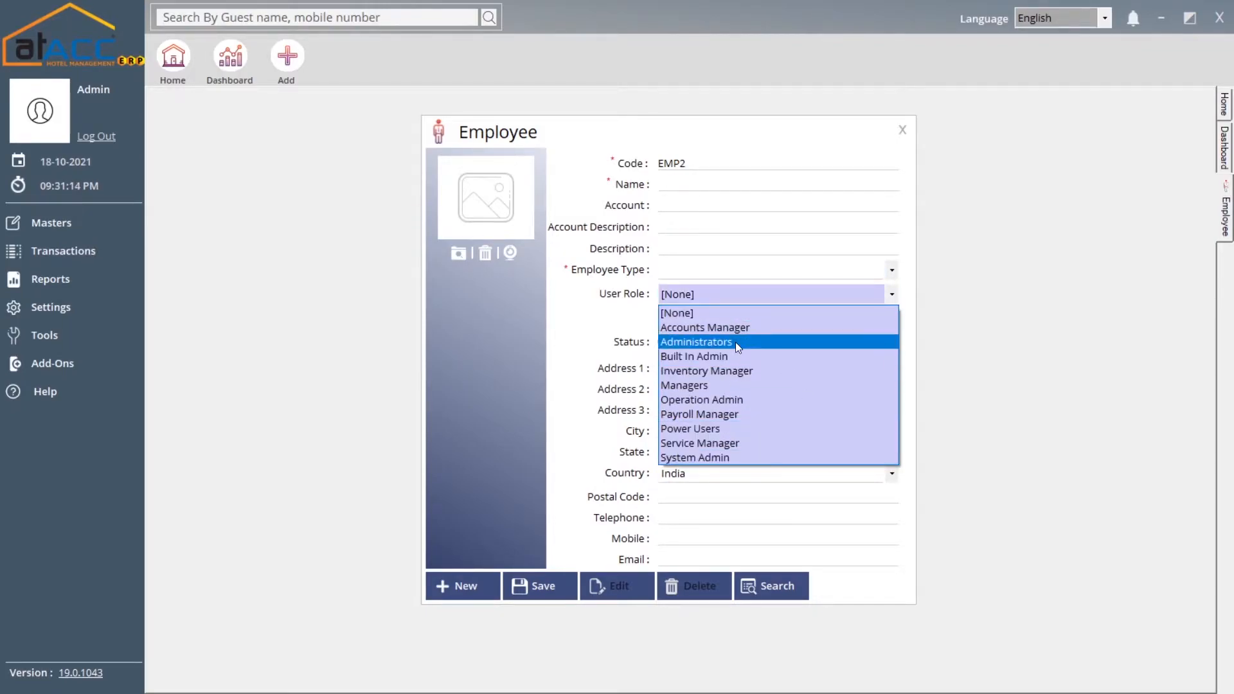
click(716, 295)
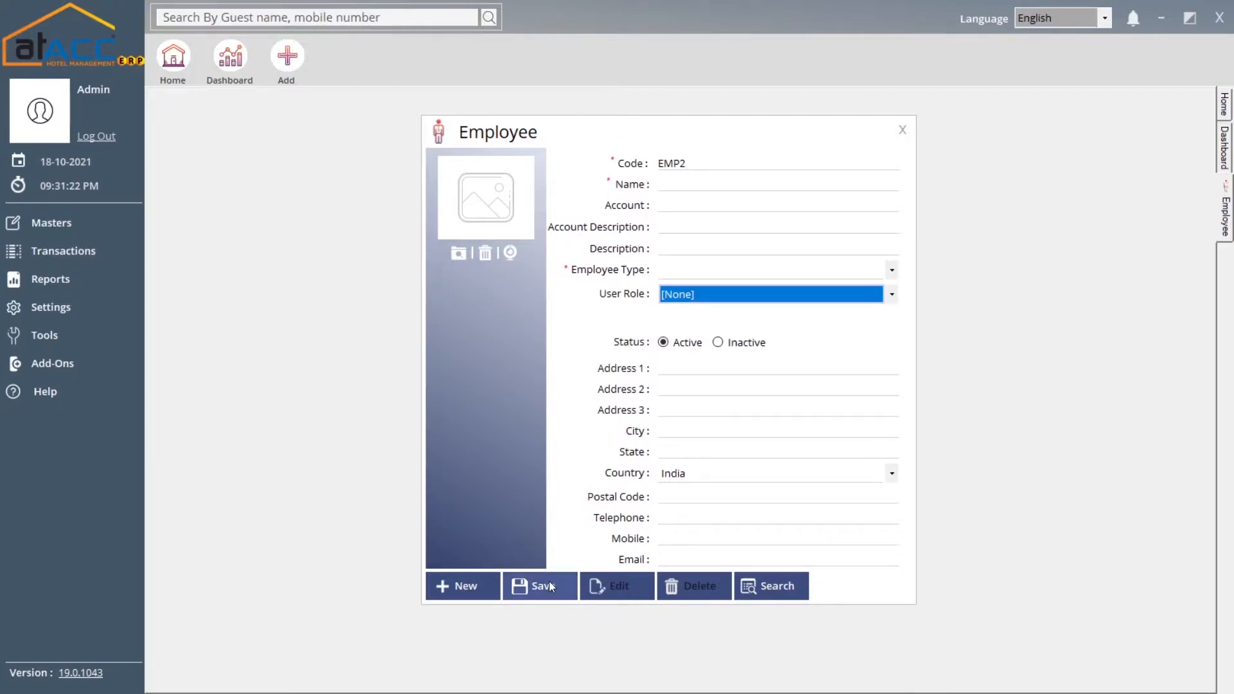
click(911, 138)
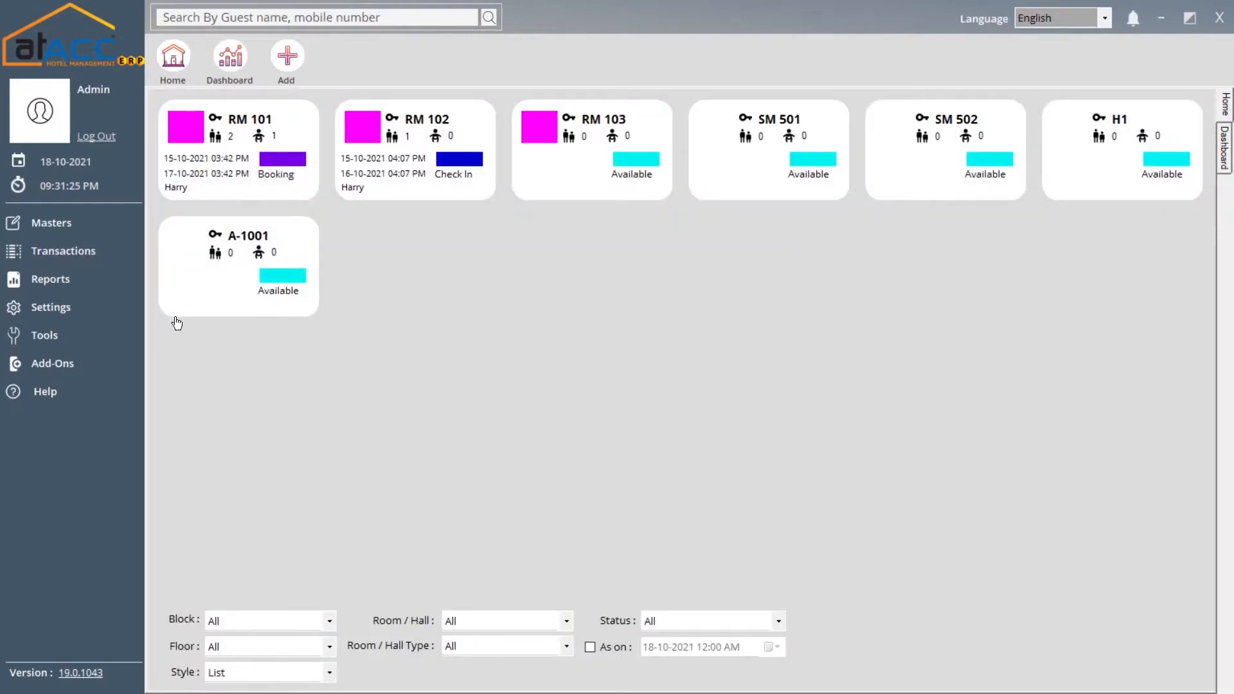
click(106, 224)
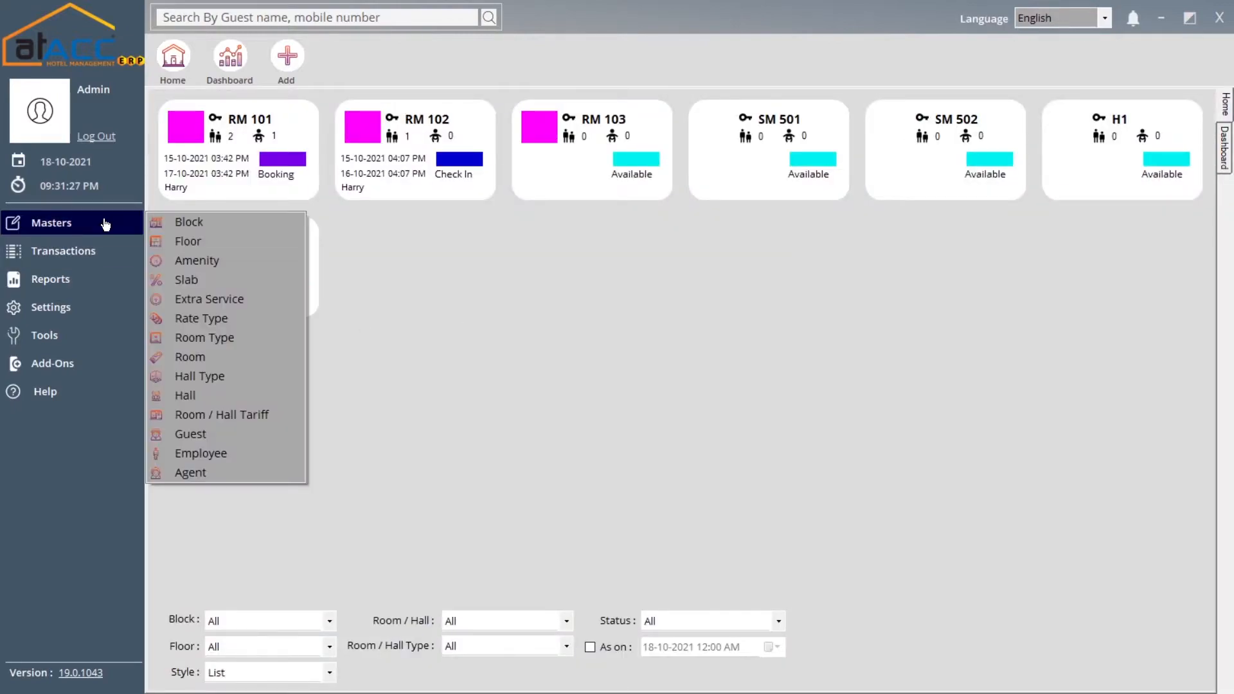
click(260, 479)
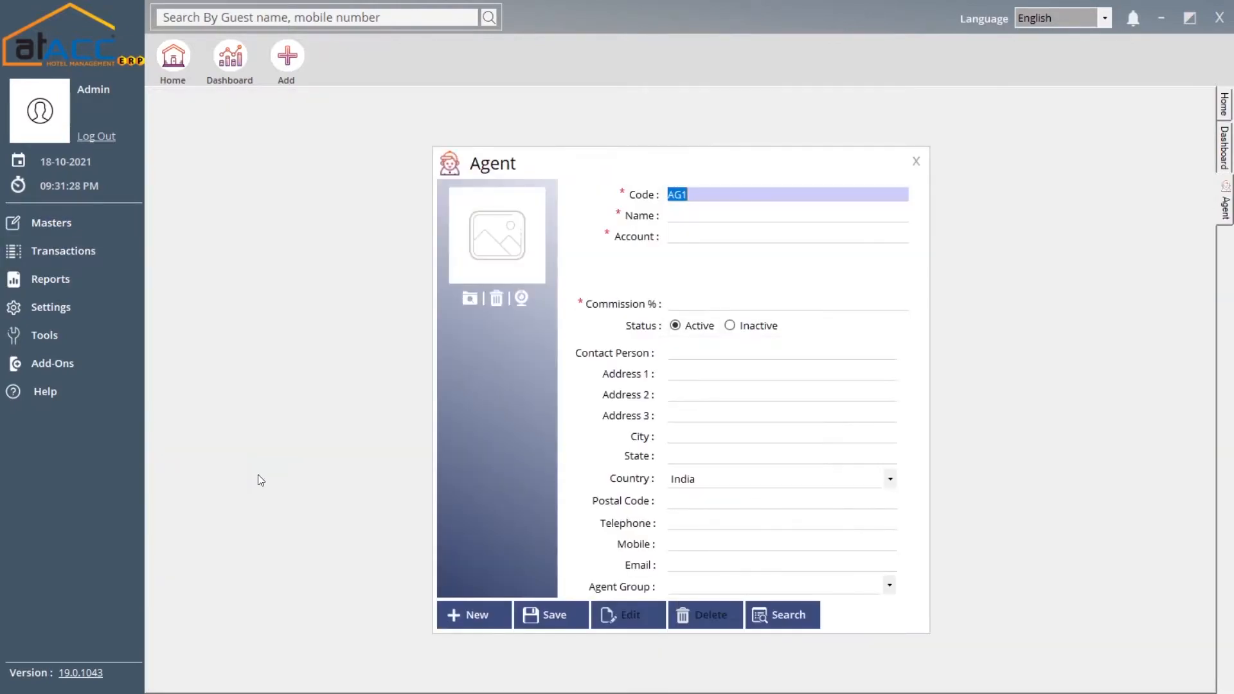
click(686, 216)
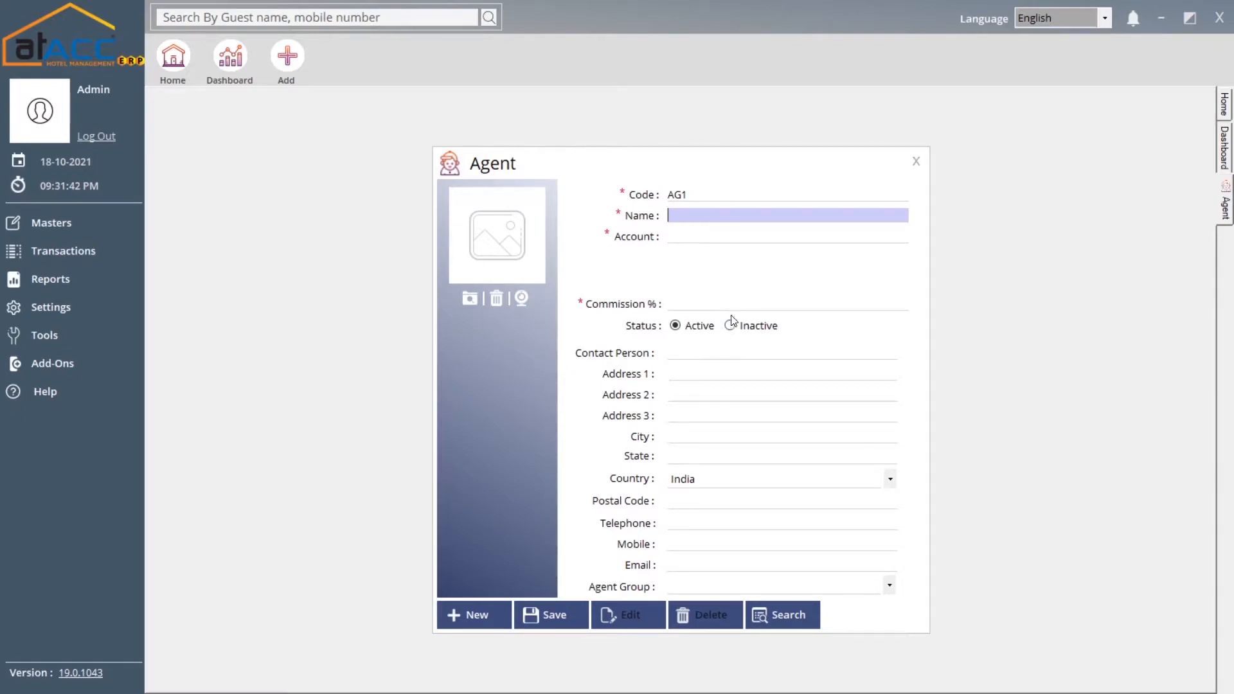
click(787, 306)
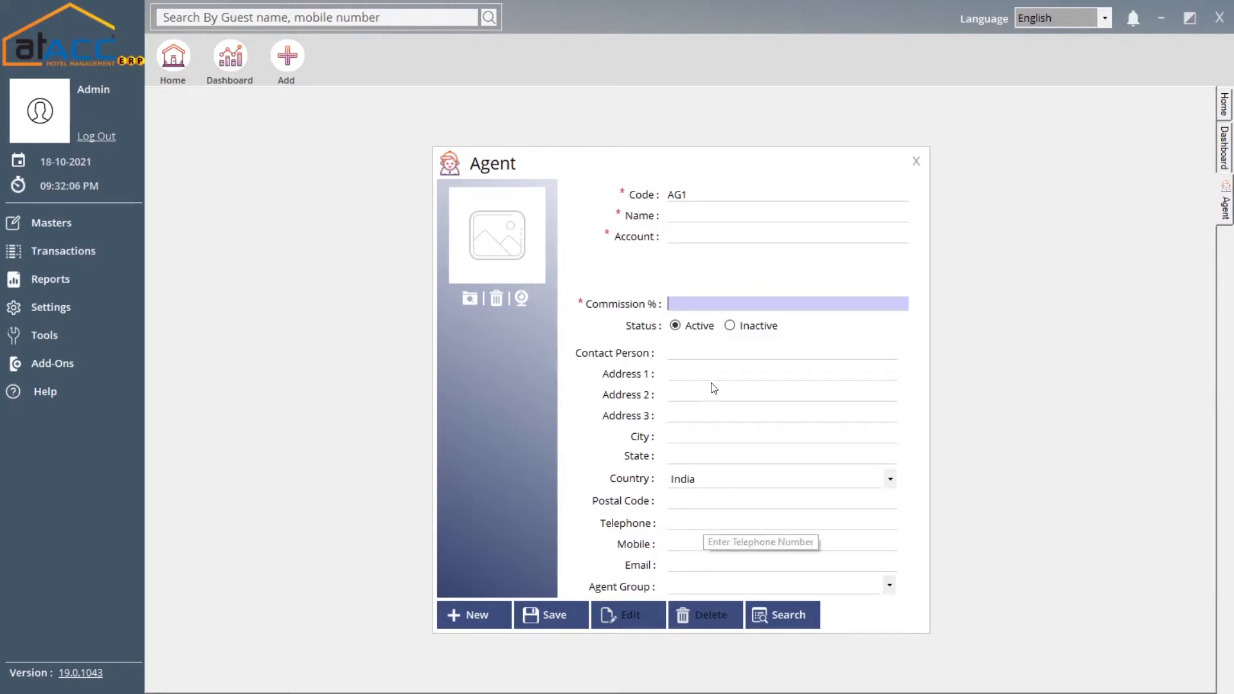
click(714, 586)
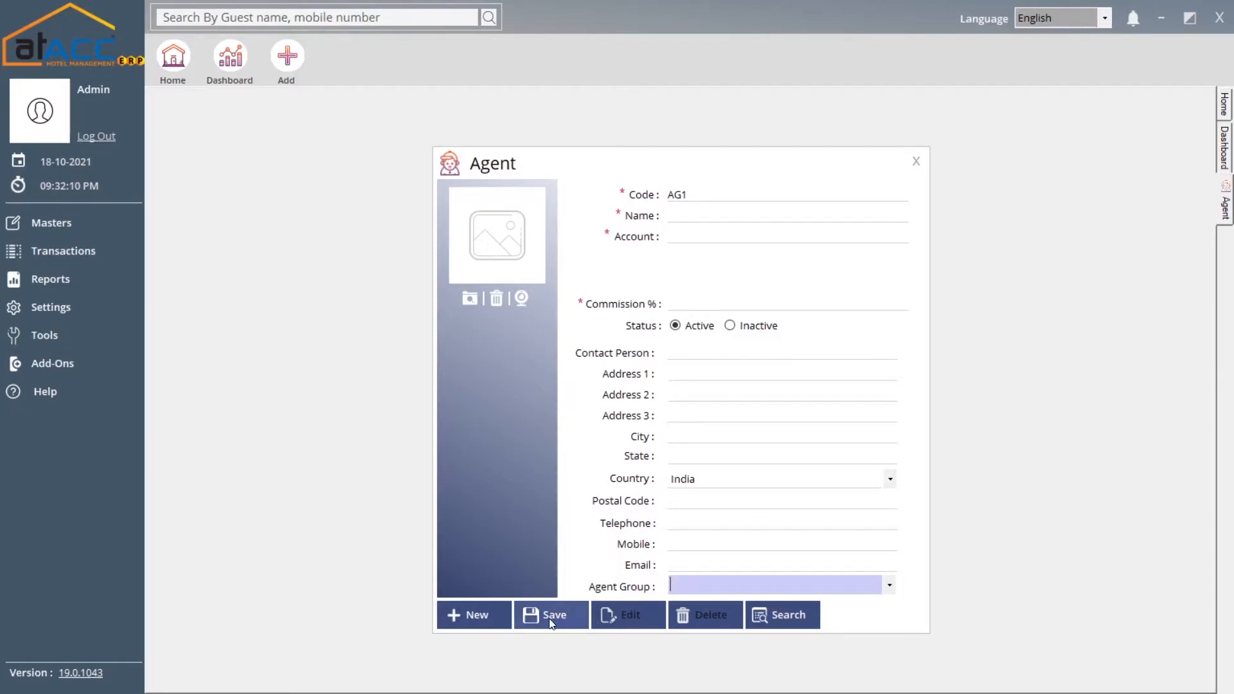
click(915, 162)
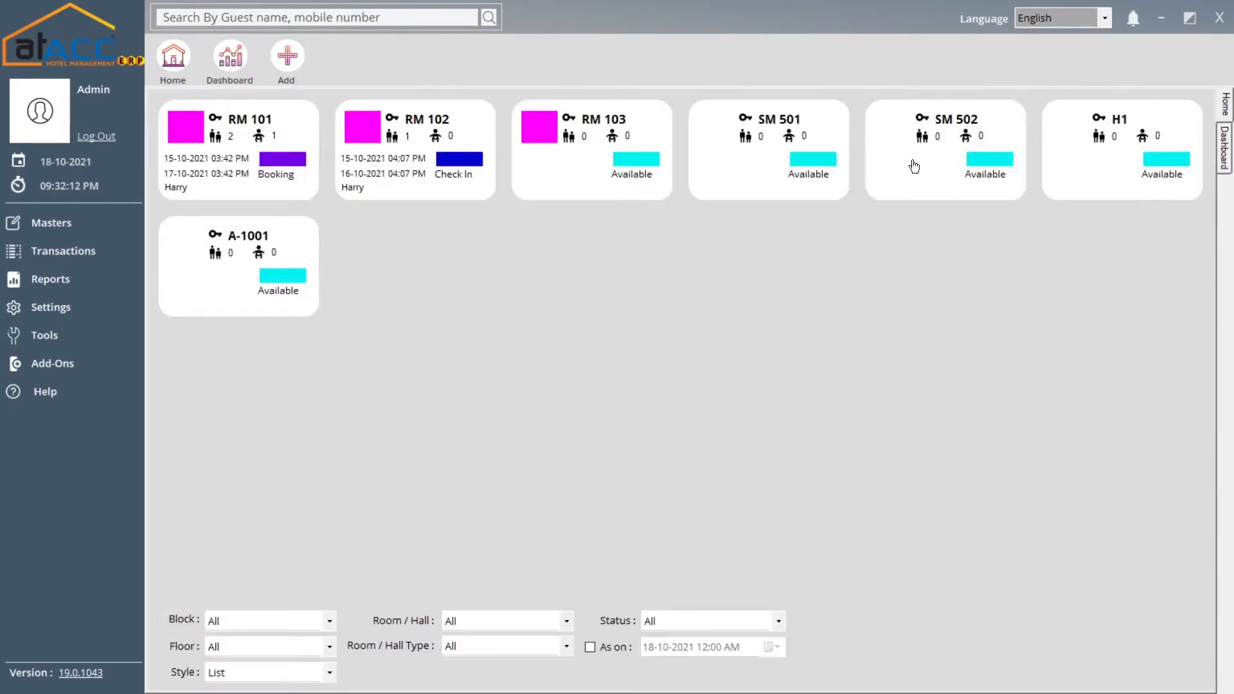
click(42, 224)
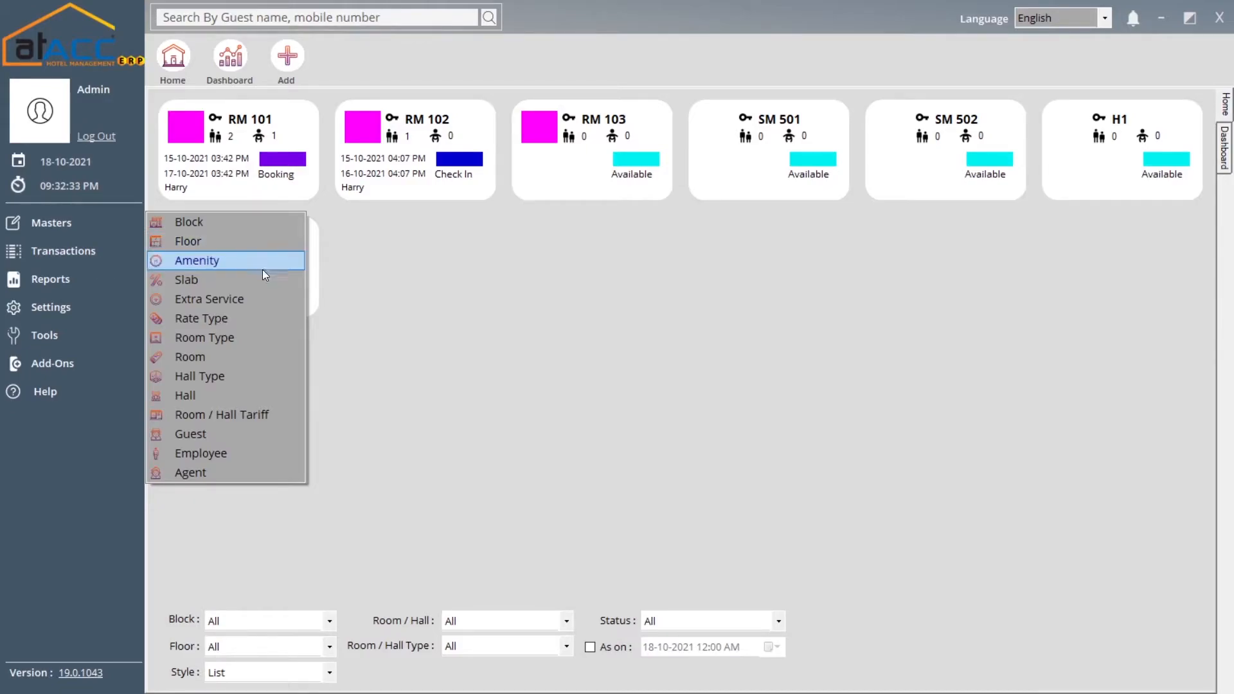
Start enquiry H-ENQ2 named 'name eg', with no guest chosen and Type kept at [None]
click(476, 297)
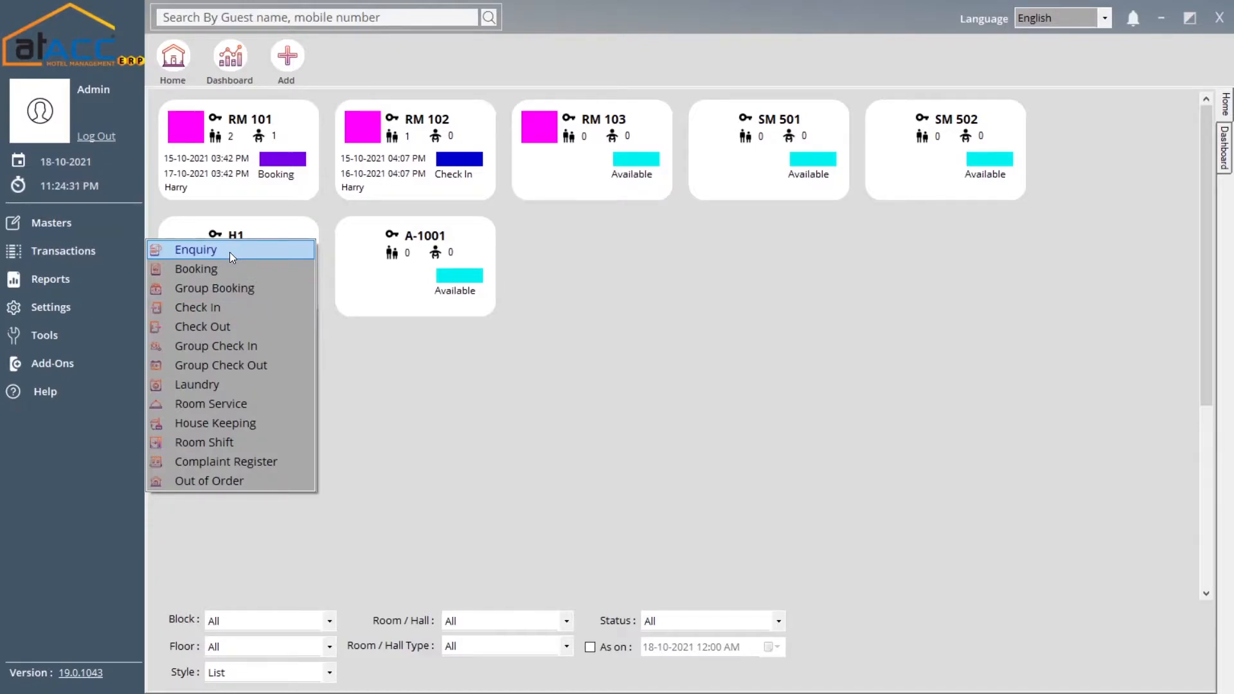
click(229, 252)
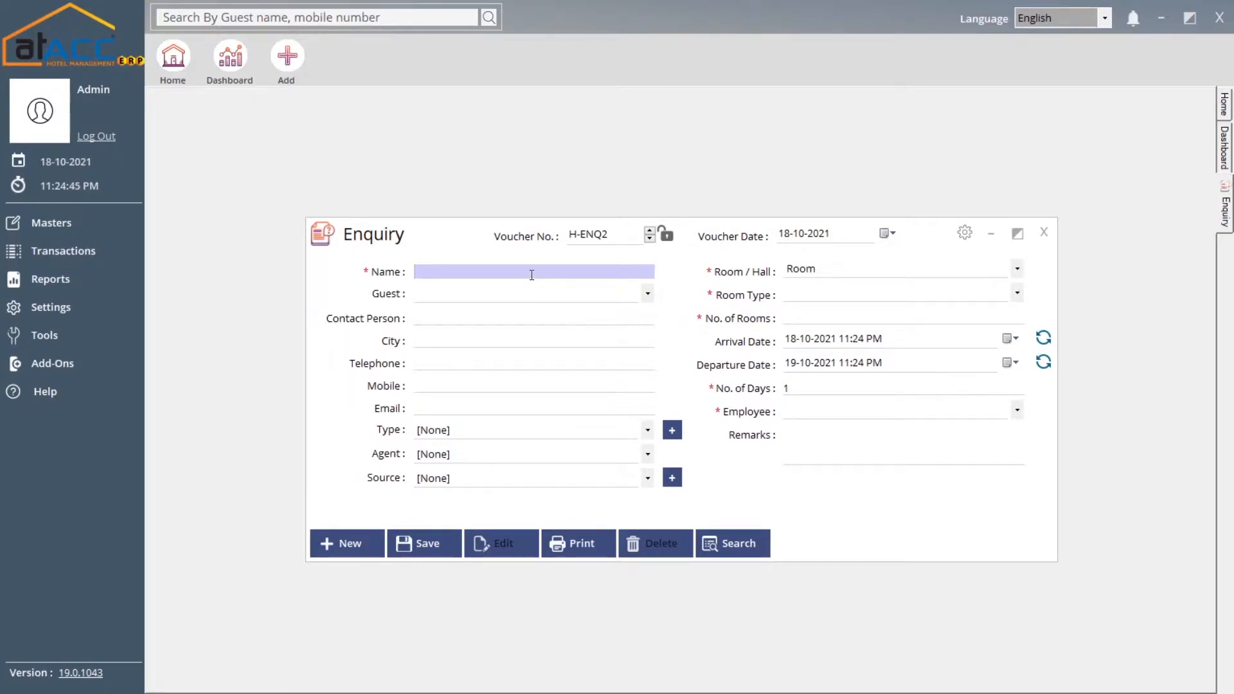
text(name eg)
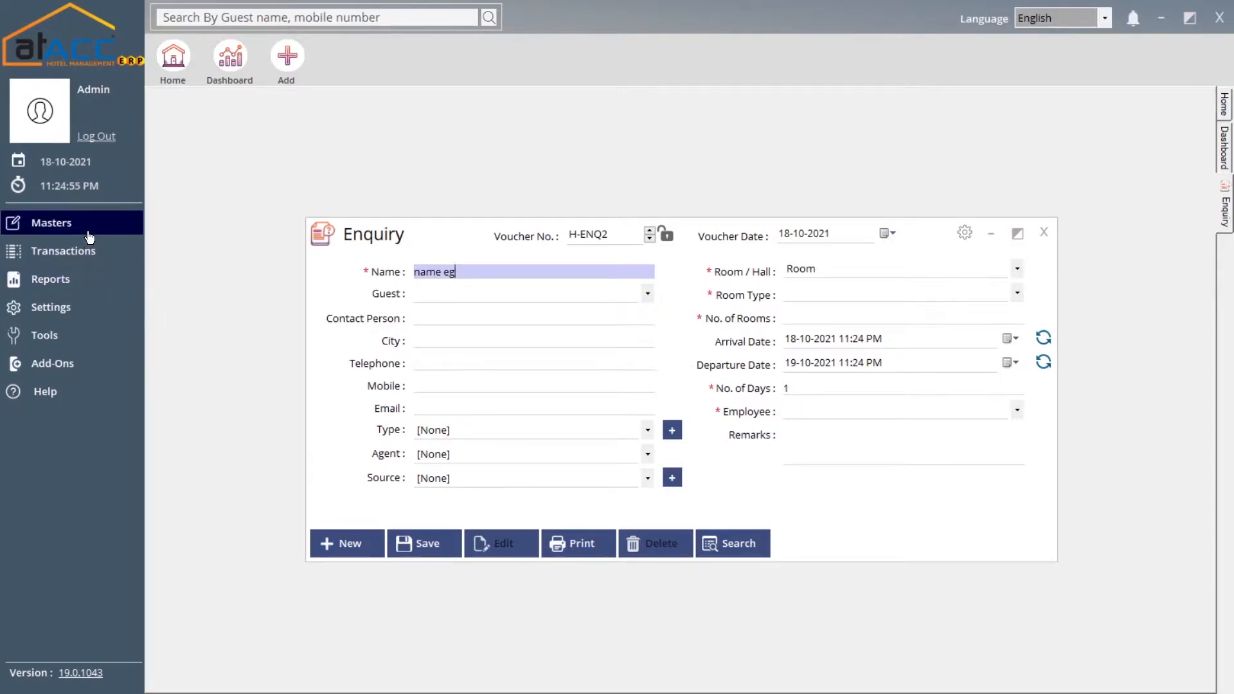
click(458, 295)
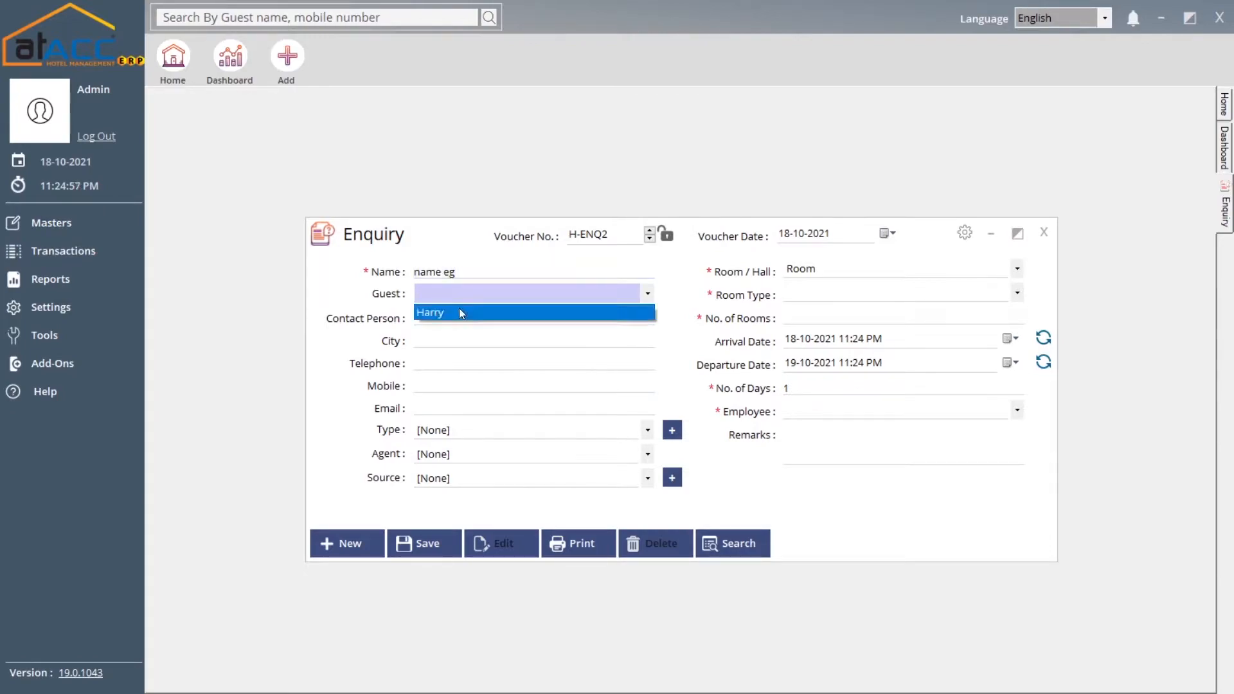
click(402, 325)
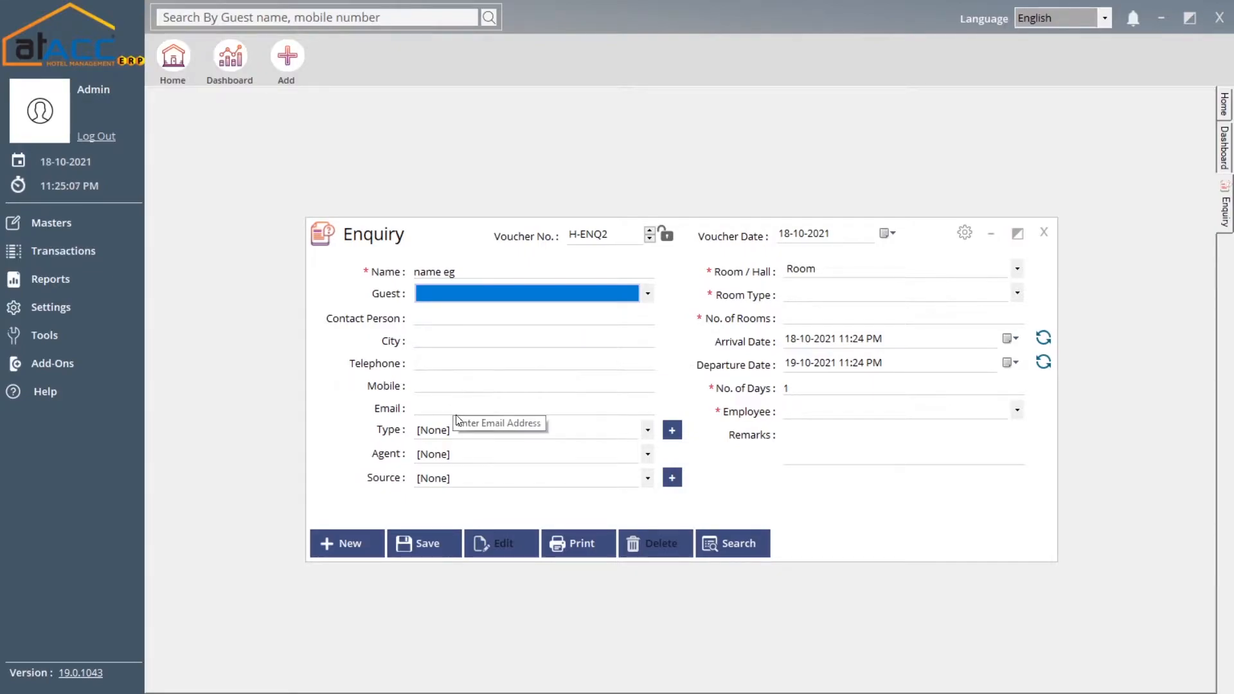
click(475, 432)
click(474, 430)
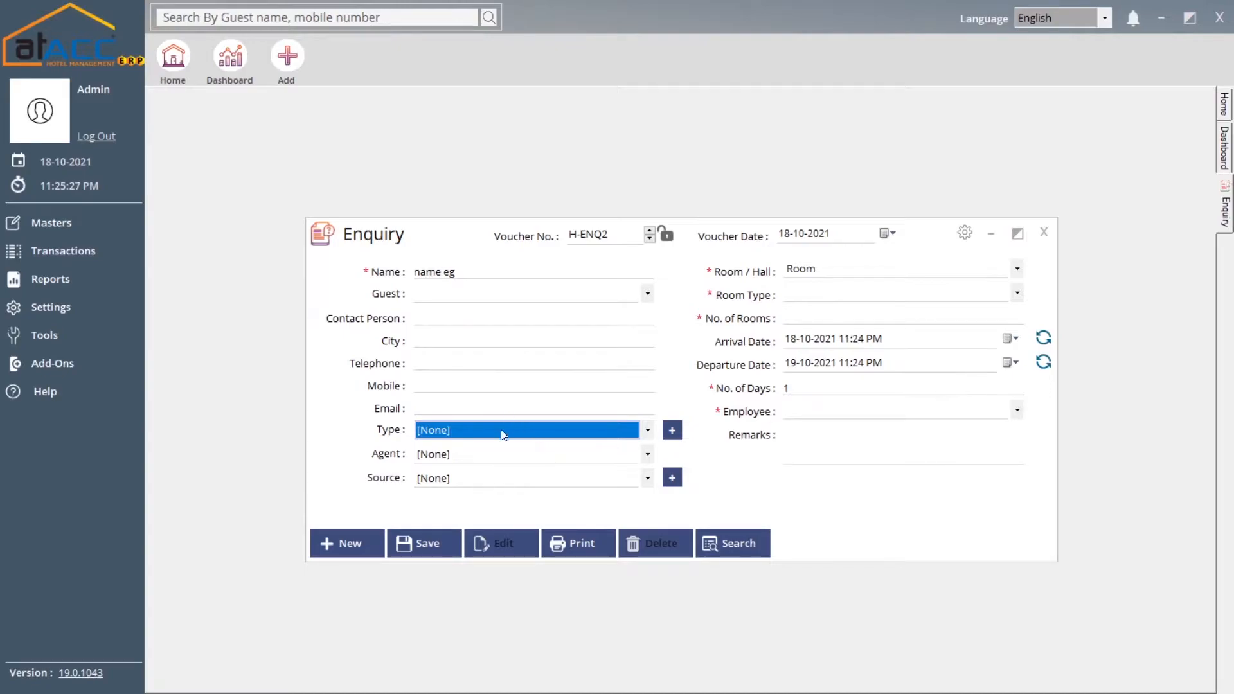
Toggle the enquiry's Room/Hall between Room and Hall, ending on Room
click(835, 270)
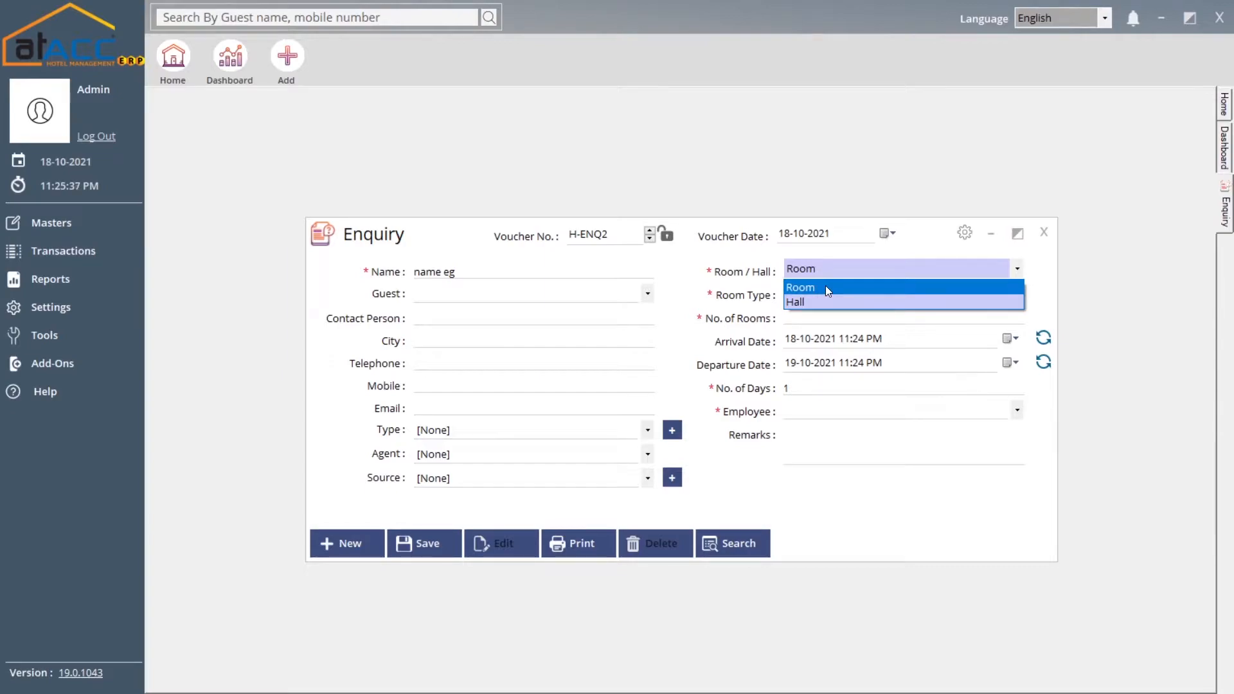
click(825, 288)
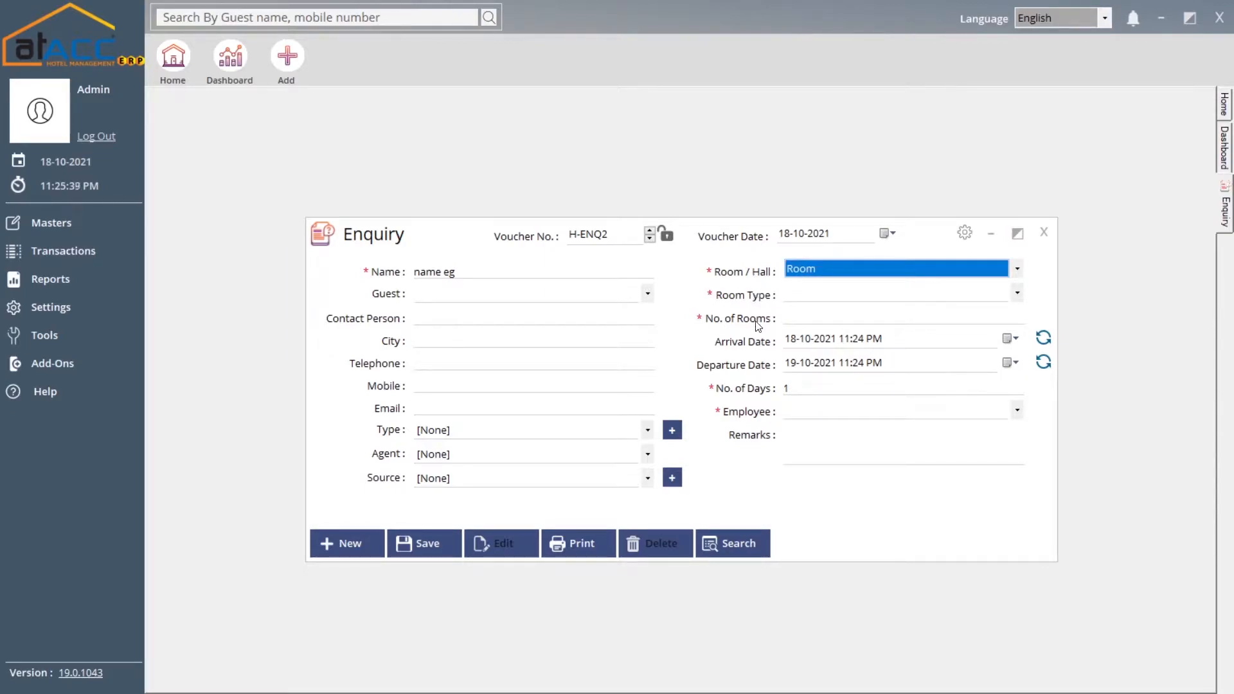
click(890, 266)
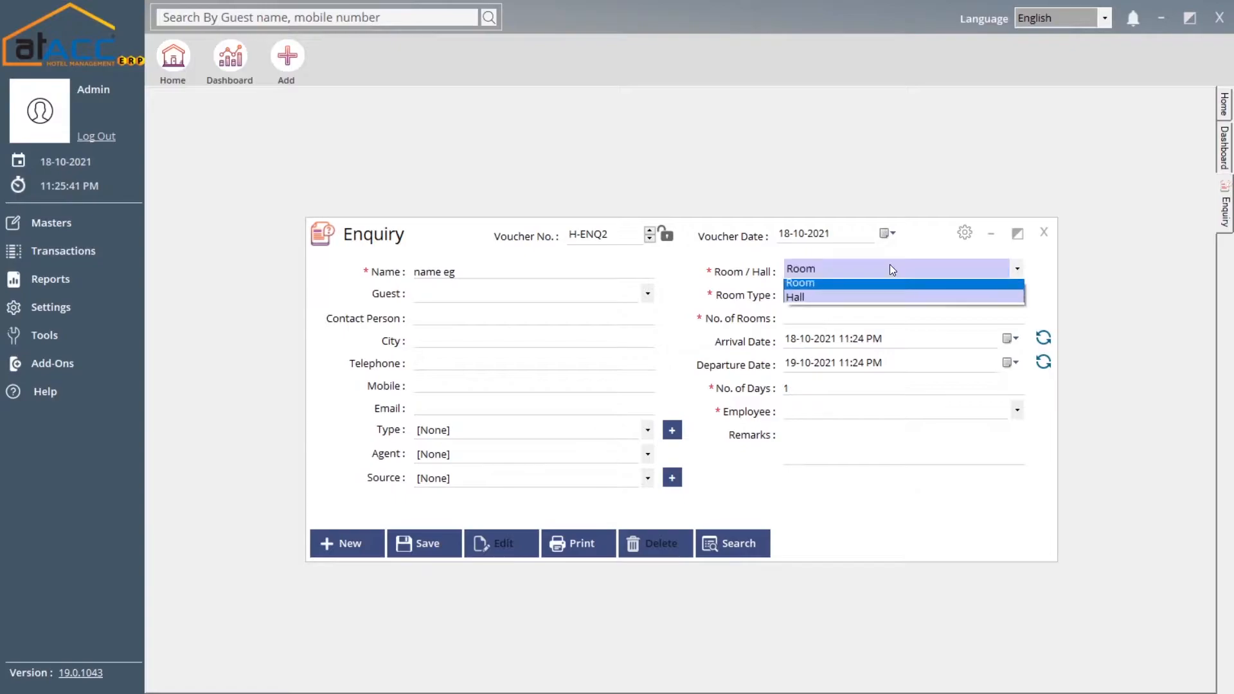
click(809, 302)
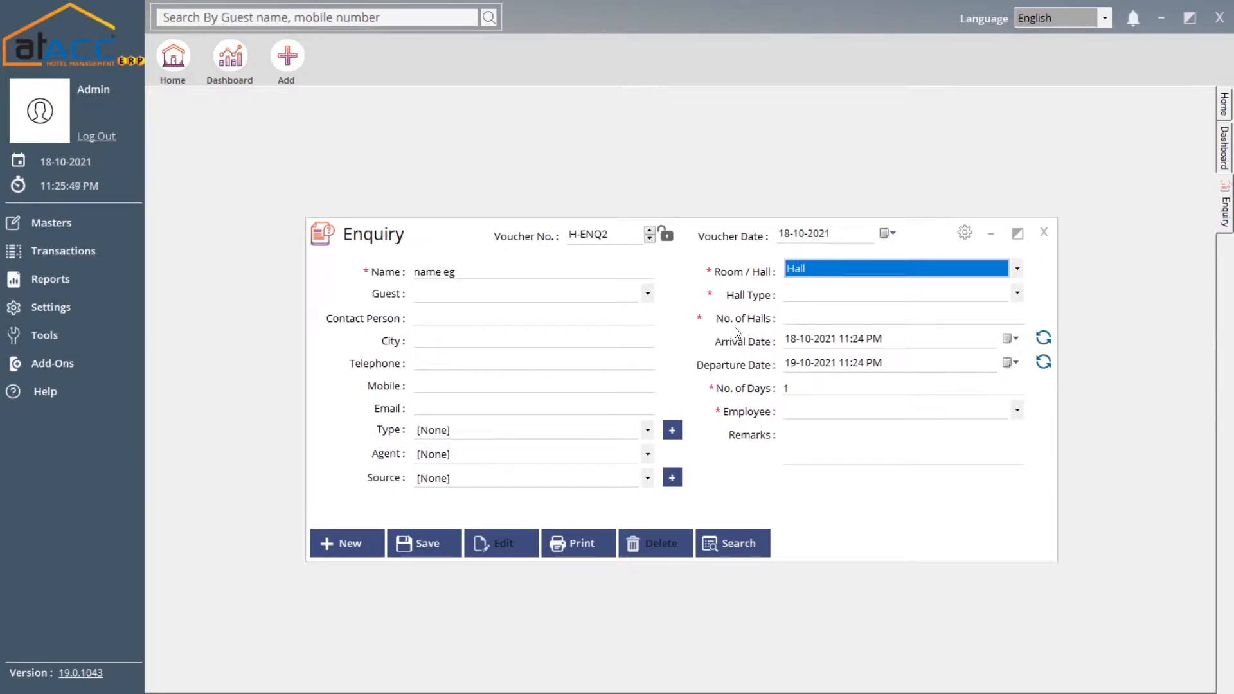
click(889, 266)
click(853, 283)
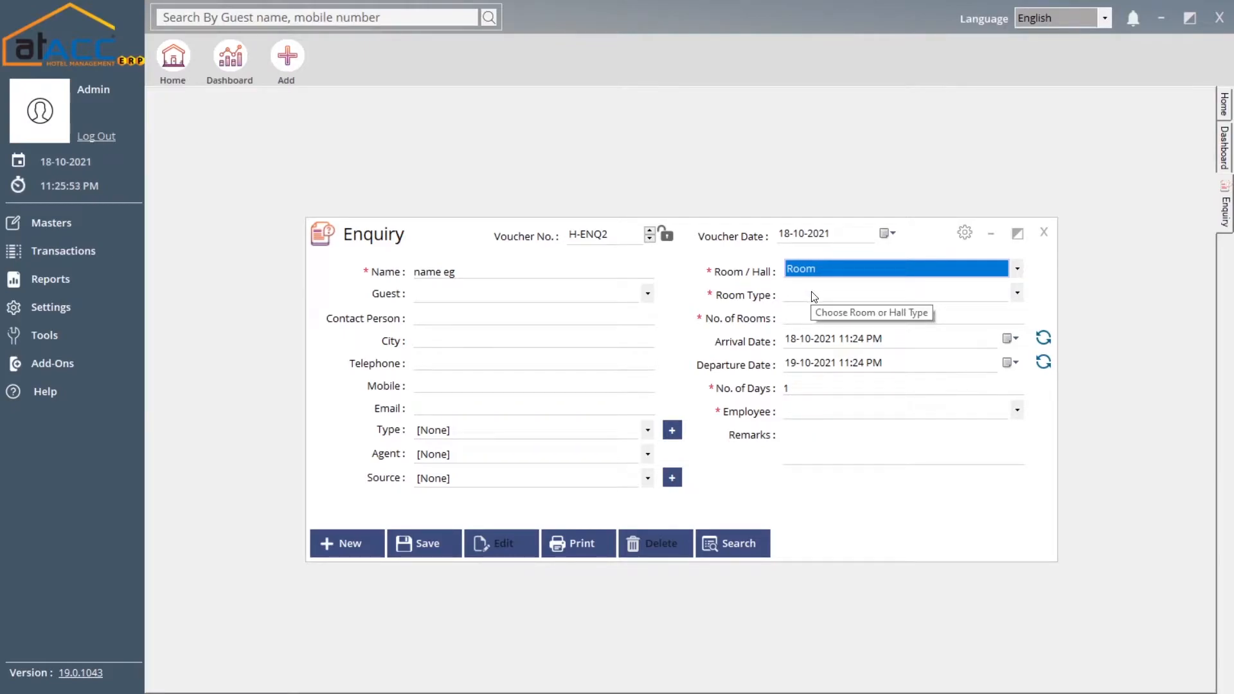
Check room types and room count, then set departure to 21-10-2021 for a 4-day stay
click(813, 294)
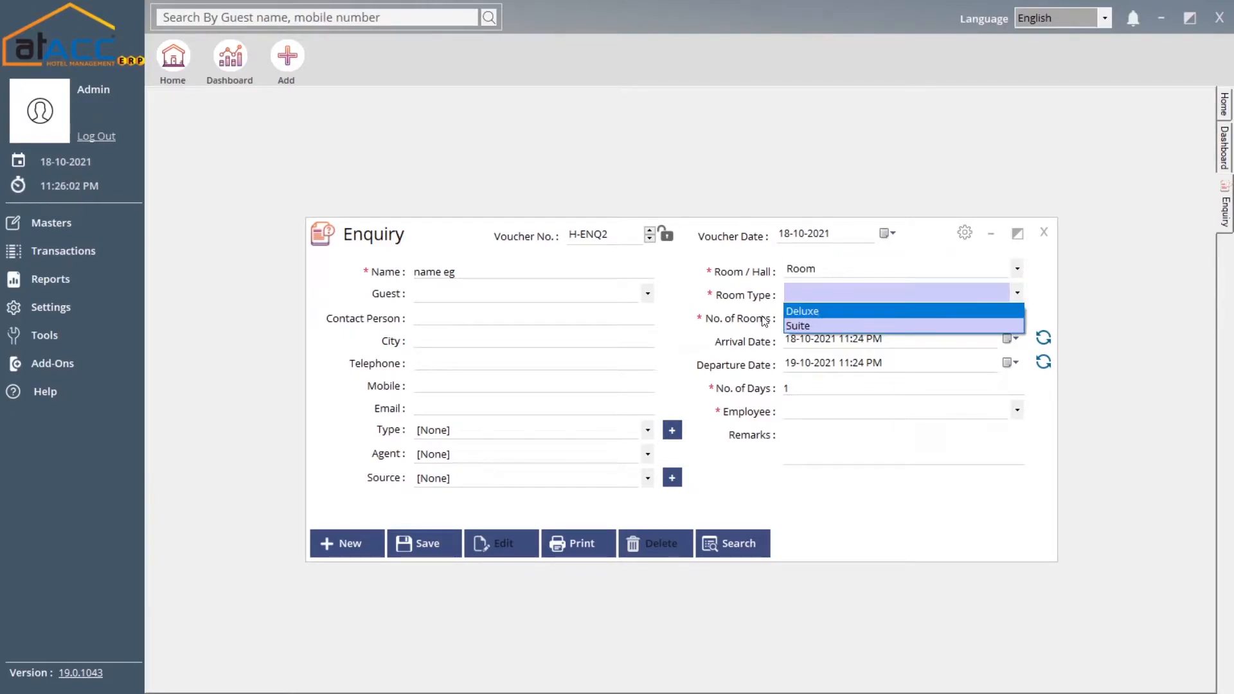
click(821, 315)
click(820, 315)
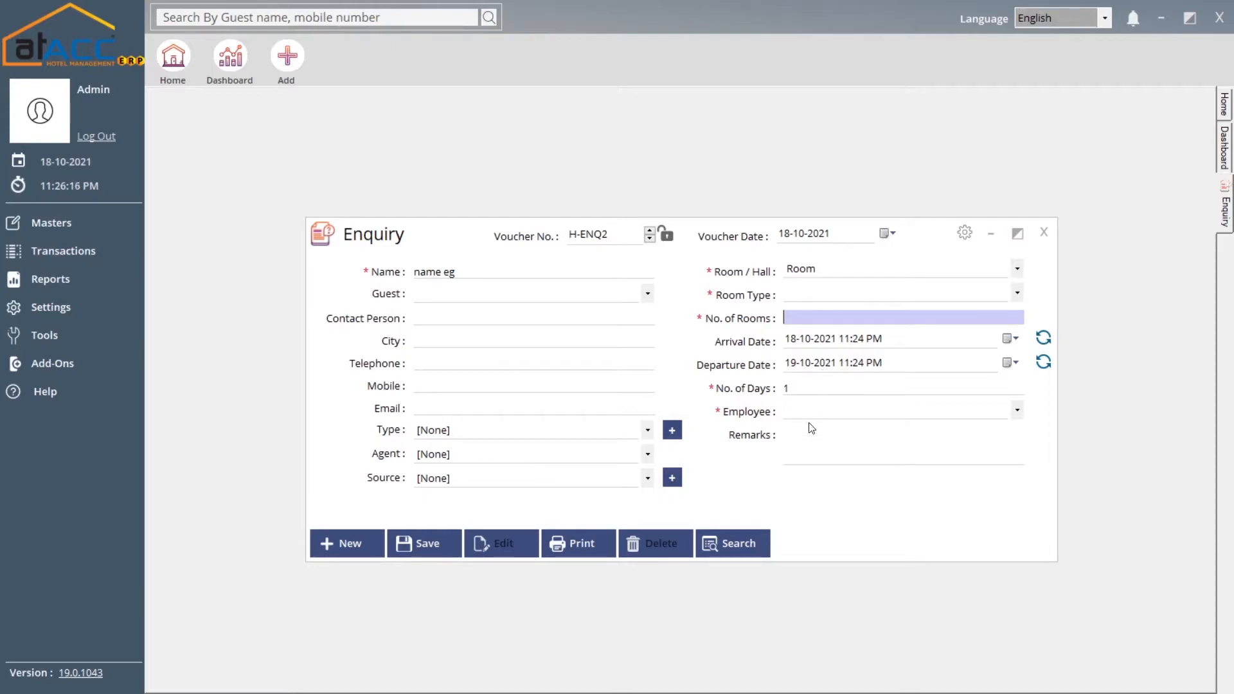
click(819, 385)
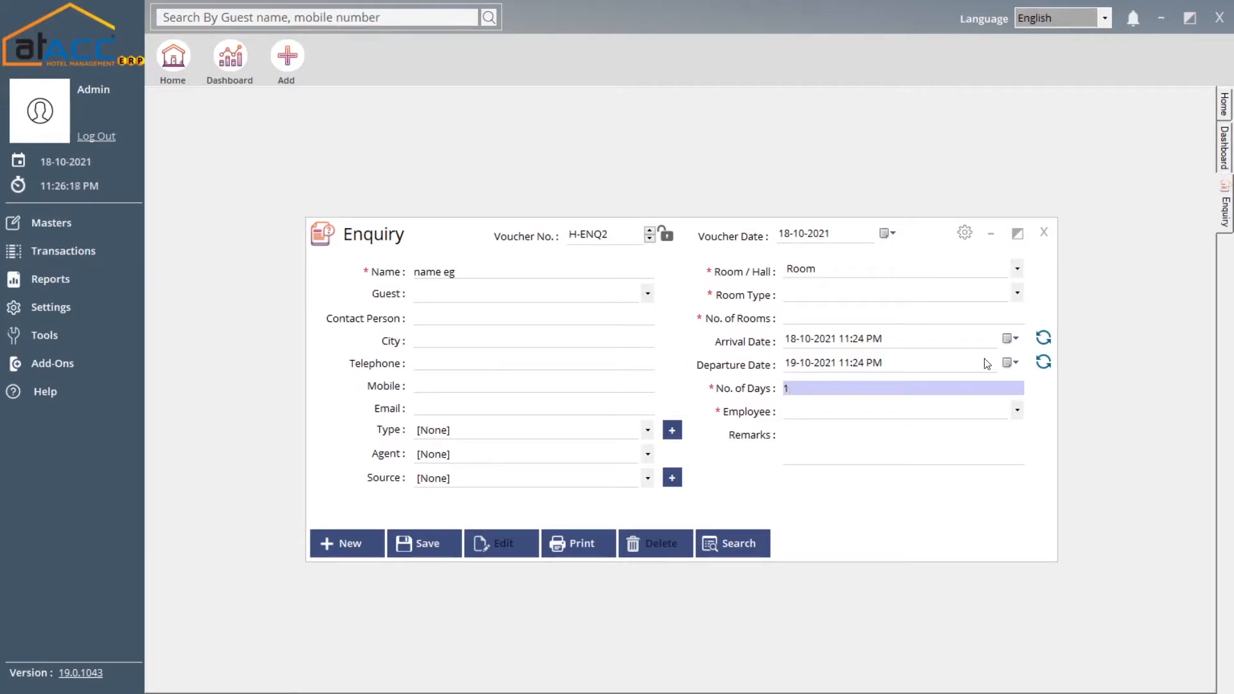
click(1011, 363)
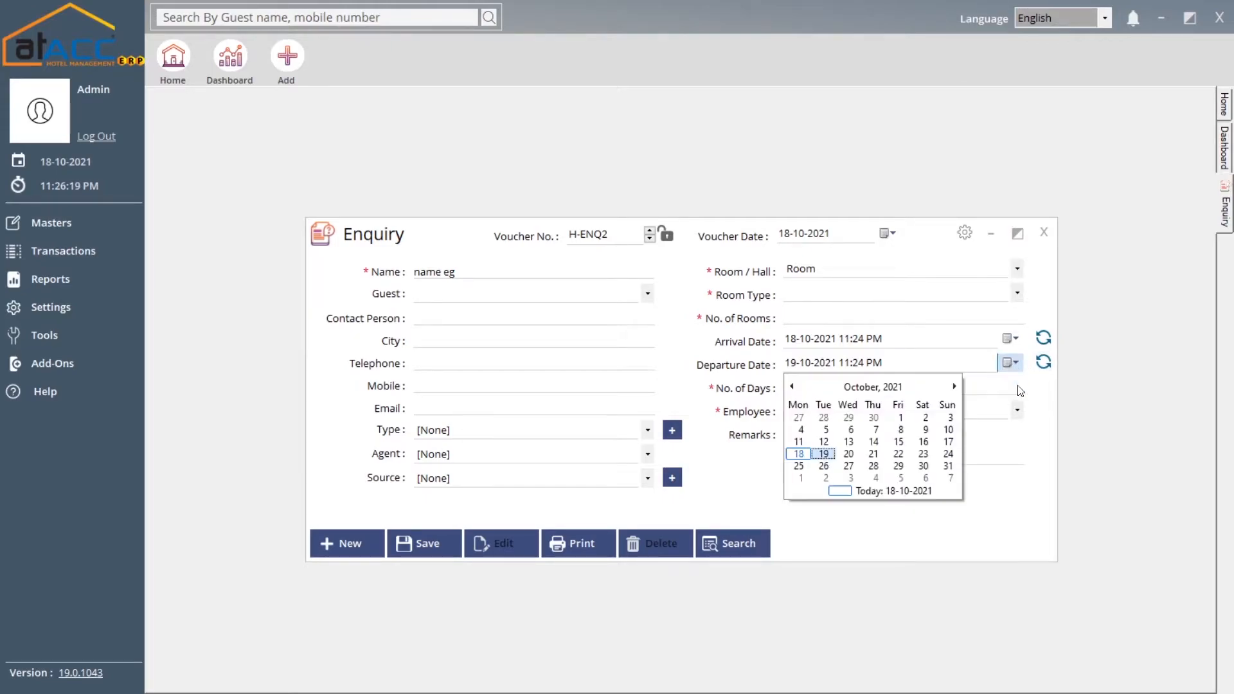
click(872, 454)
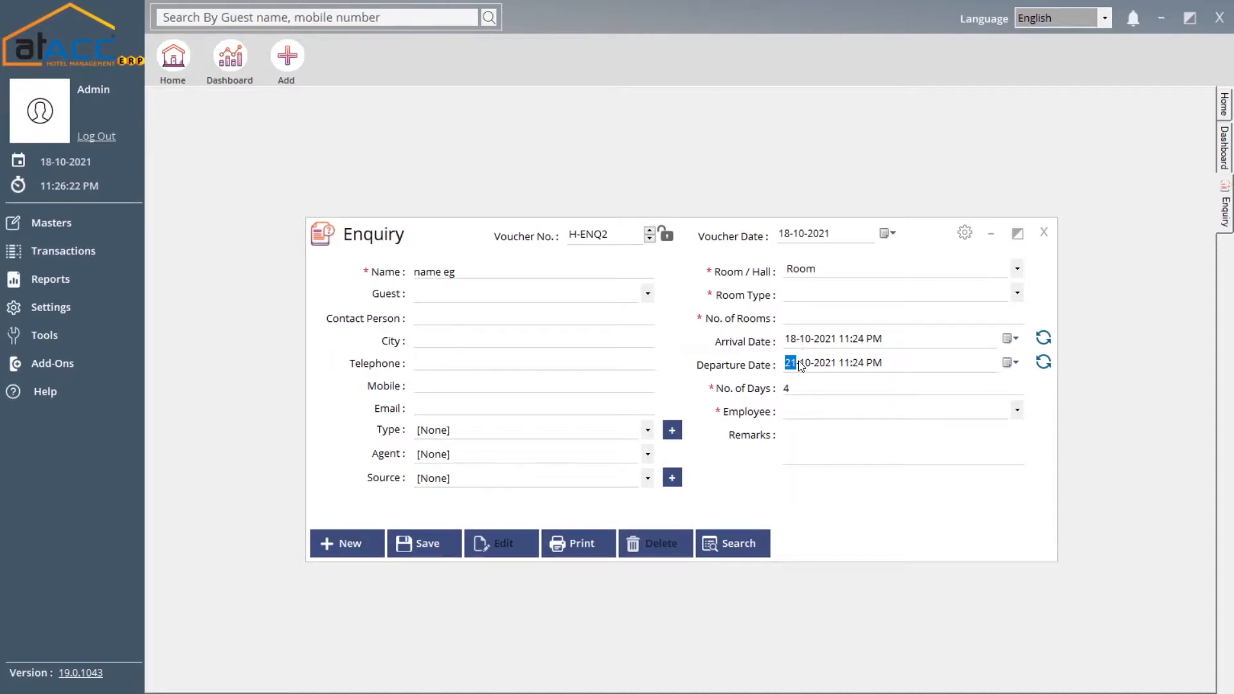
key(Tab)
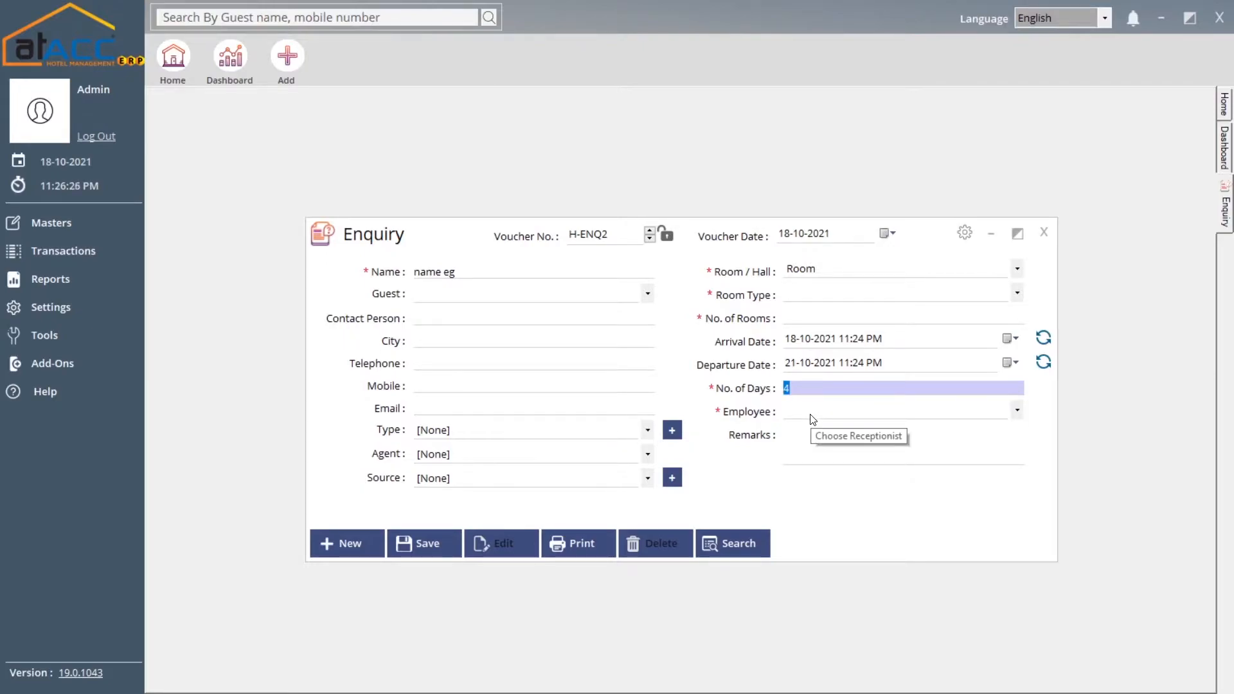
Load saved enquiry H-ENQ1 (Deluxe, 1 day) from search, then close the Enquiry form
click(747, 541)
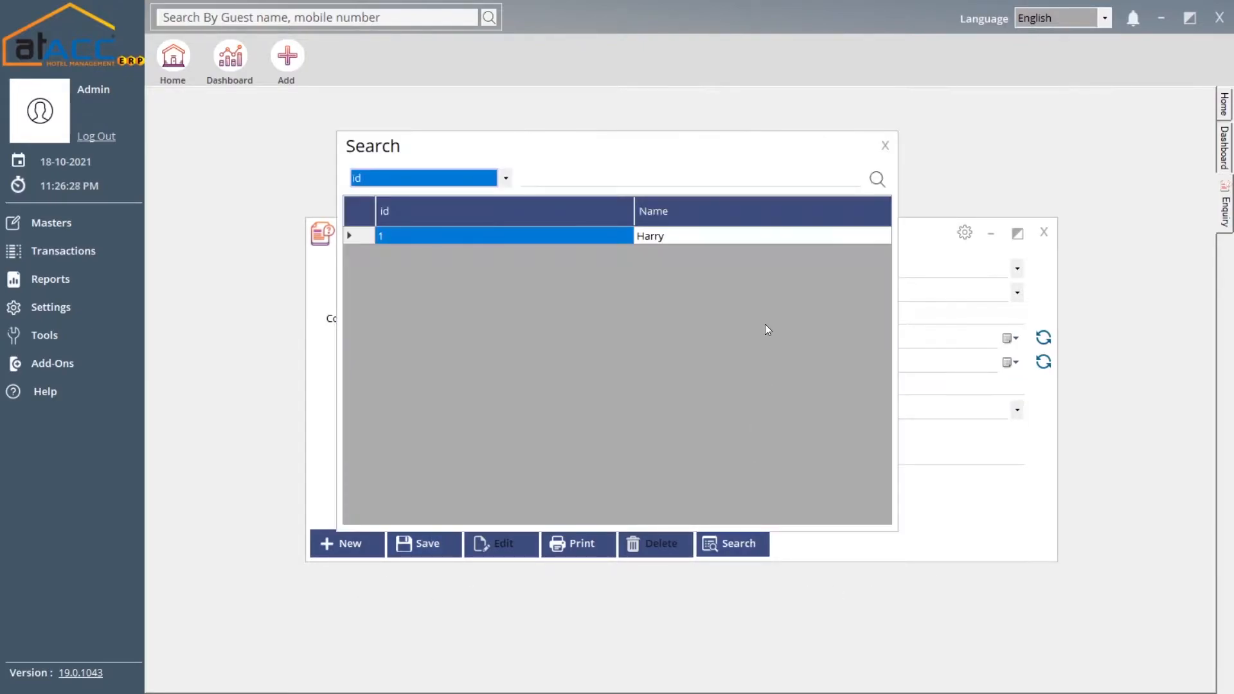
double_click(746, 235)
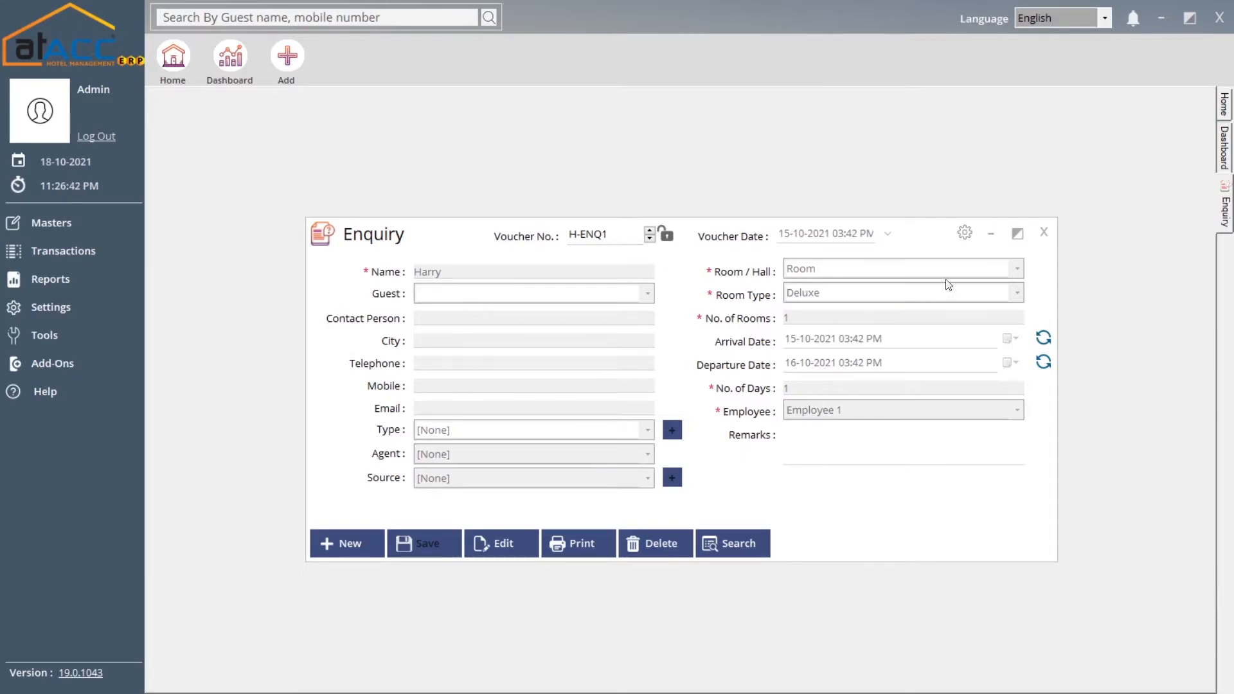
click(1042, 233)
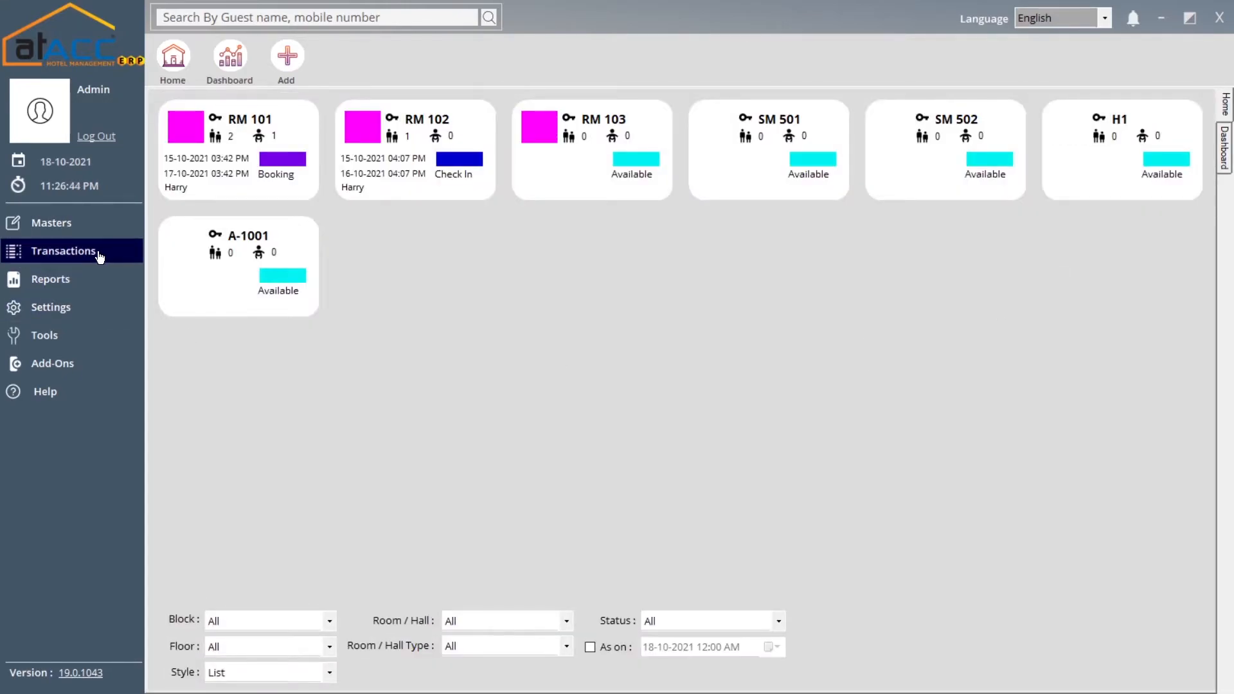
Start booking voucher H-BK2, checking the enquiry and guest lists without choosing any
click(120, 255)
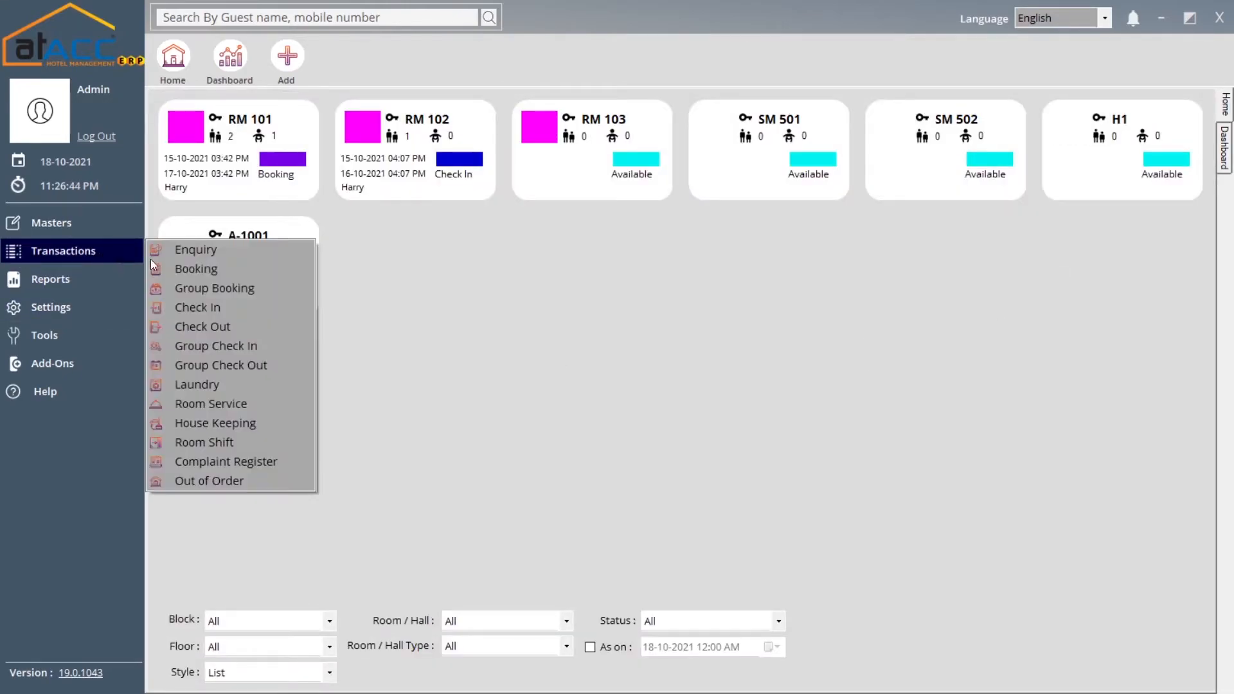
click(210, 271)
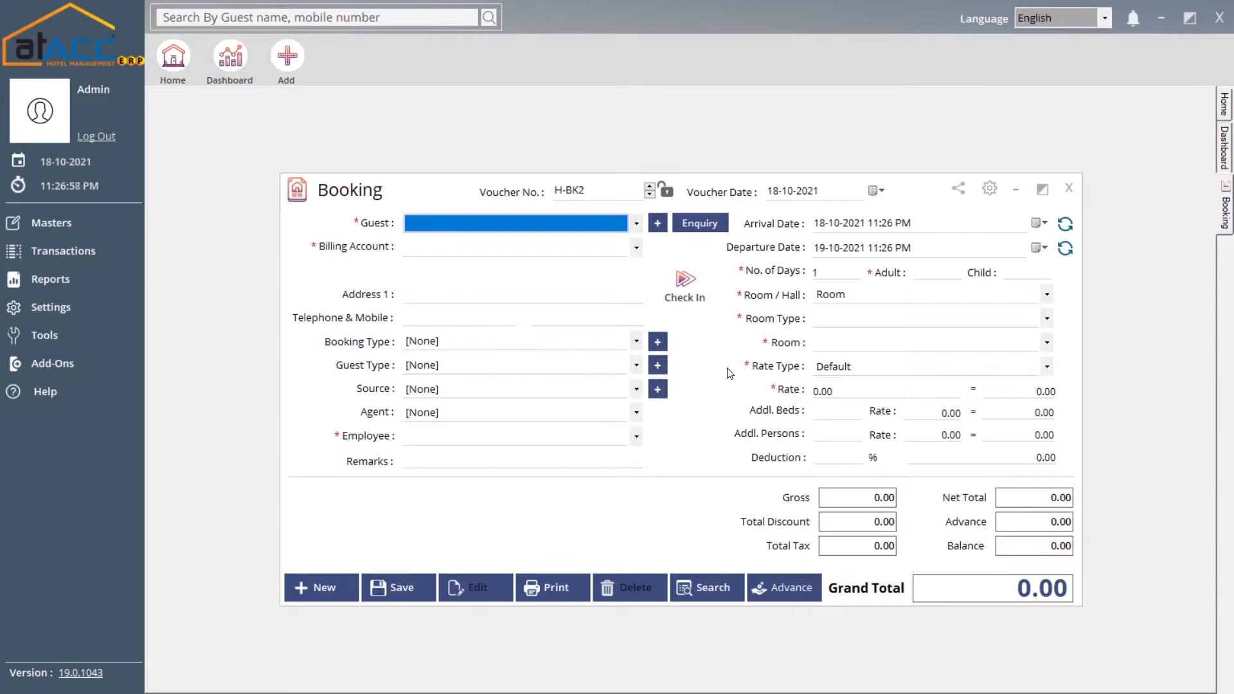
click(697, 230)
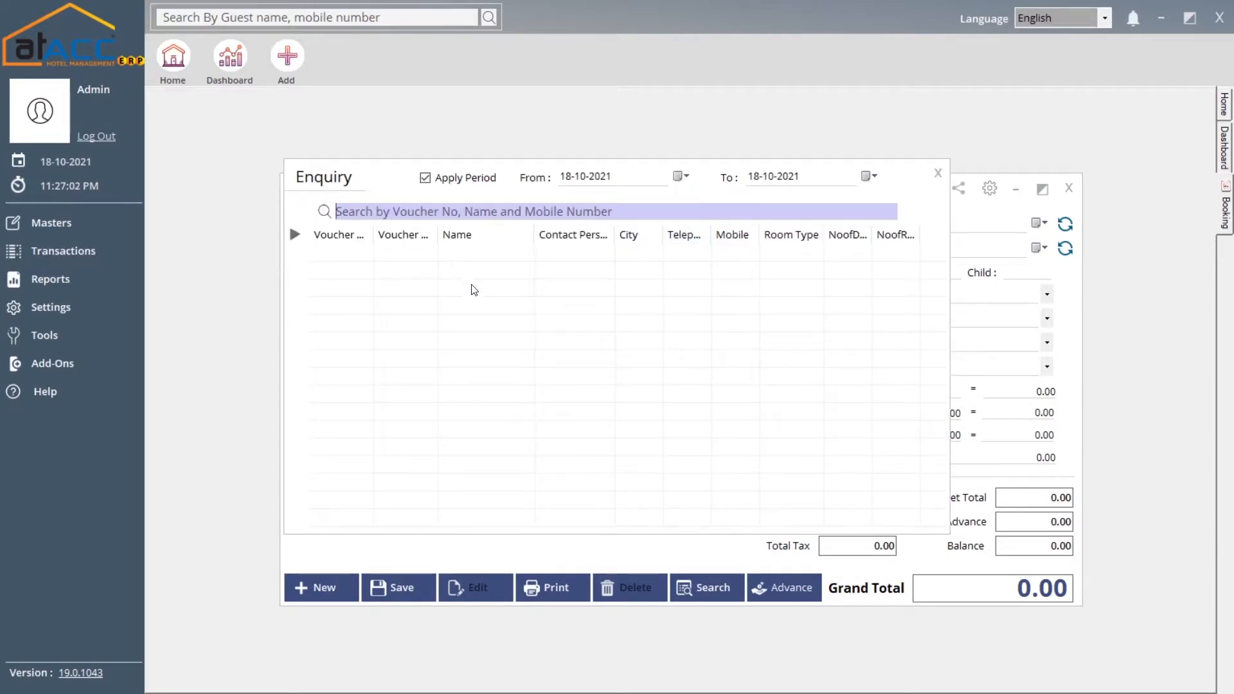
click(941, 173)
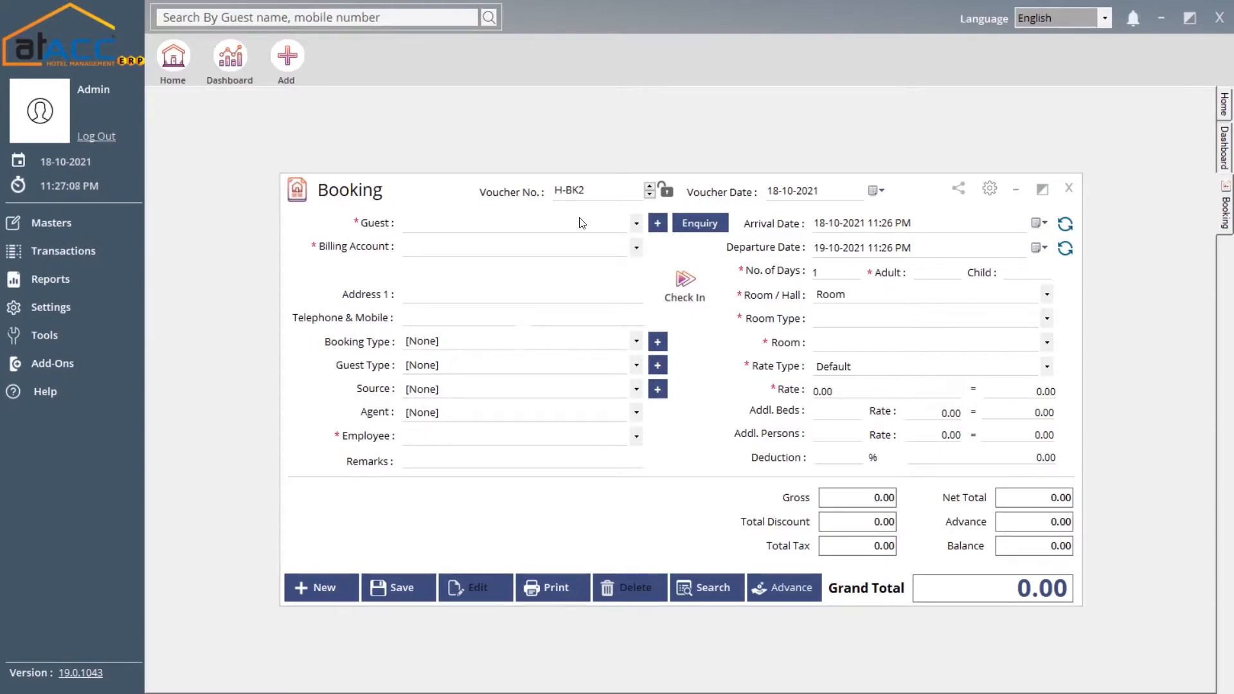
click(543, 225)
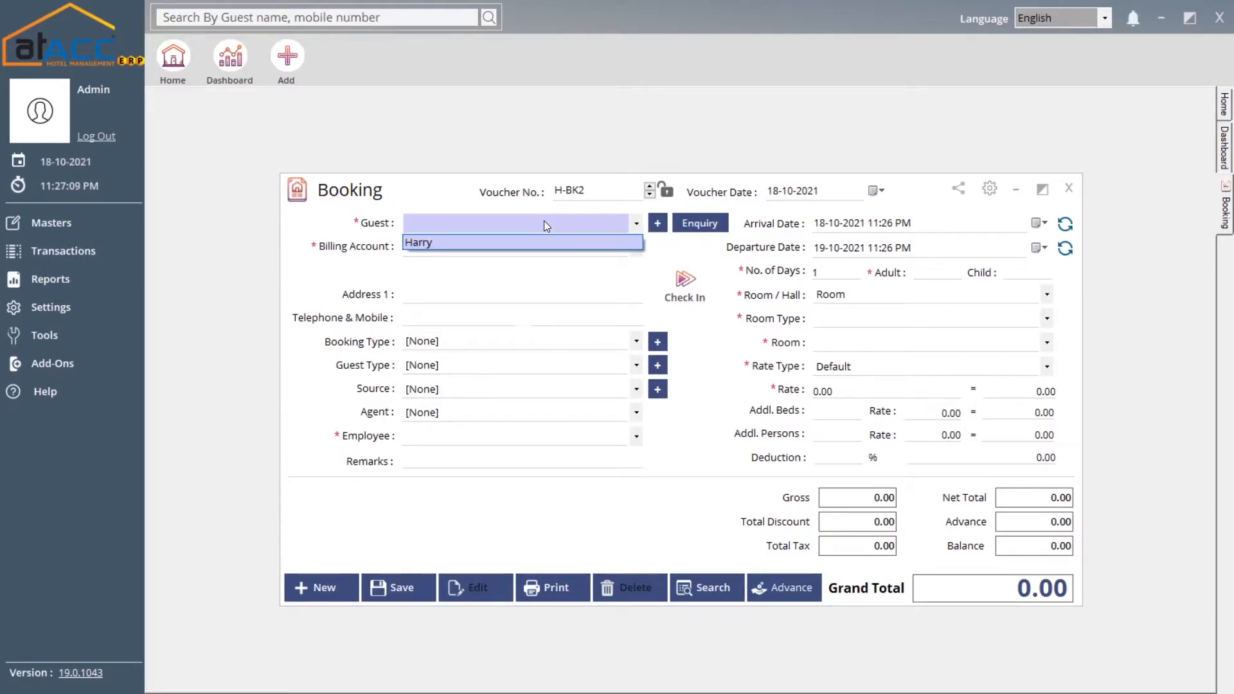
click(511, 227)
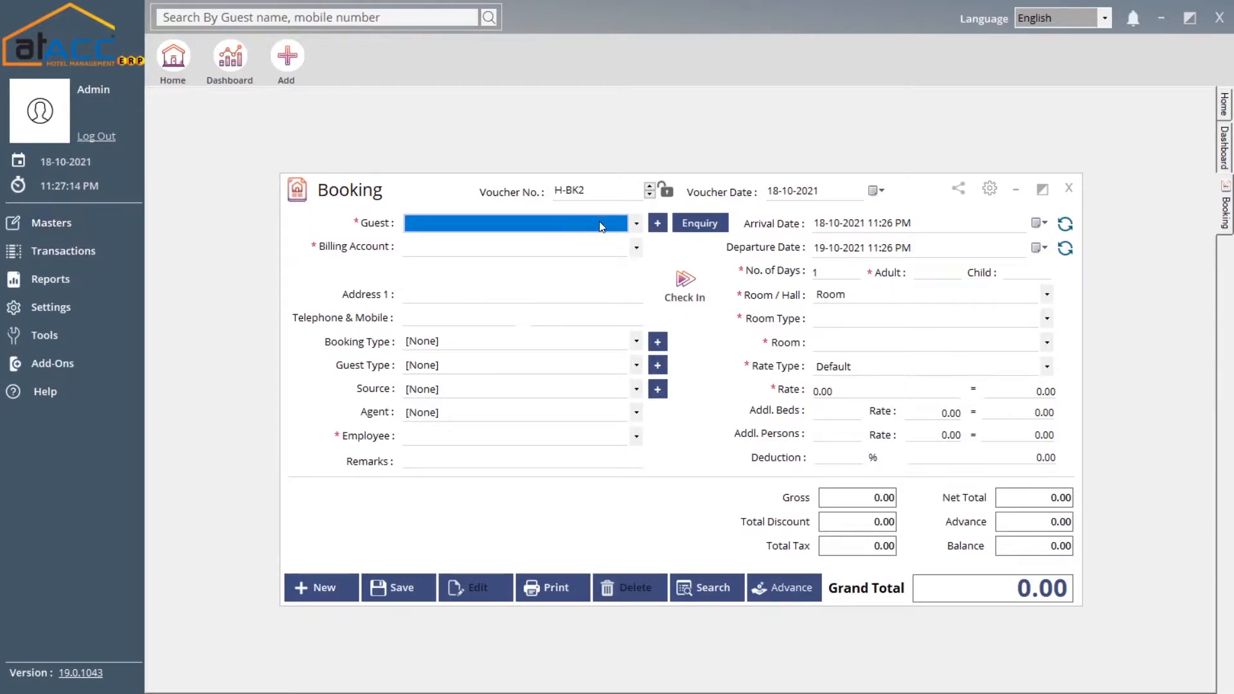
click(662, 225)
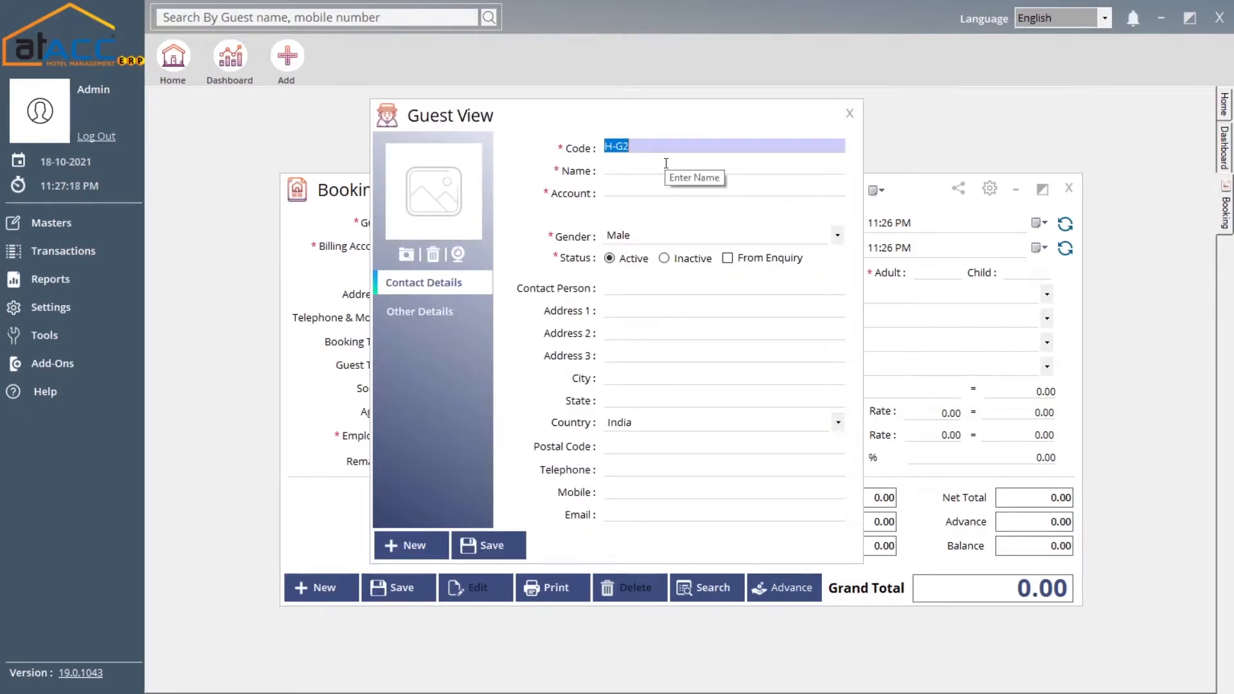
click(665, 163)
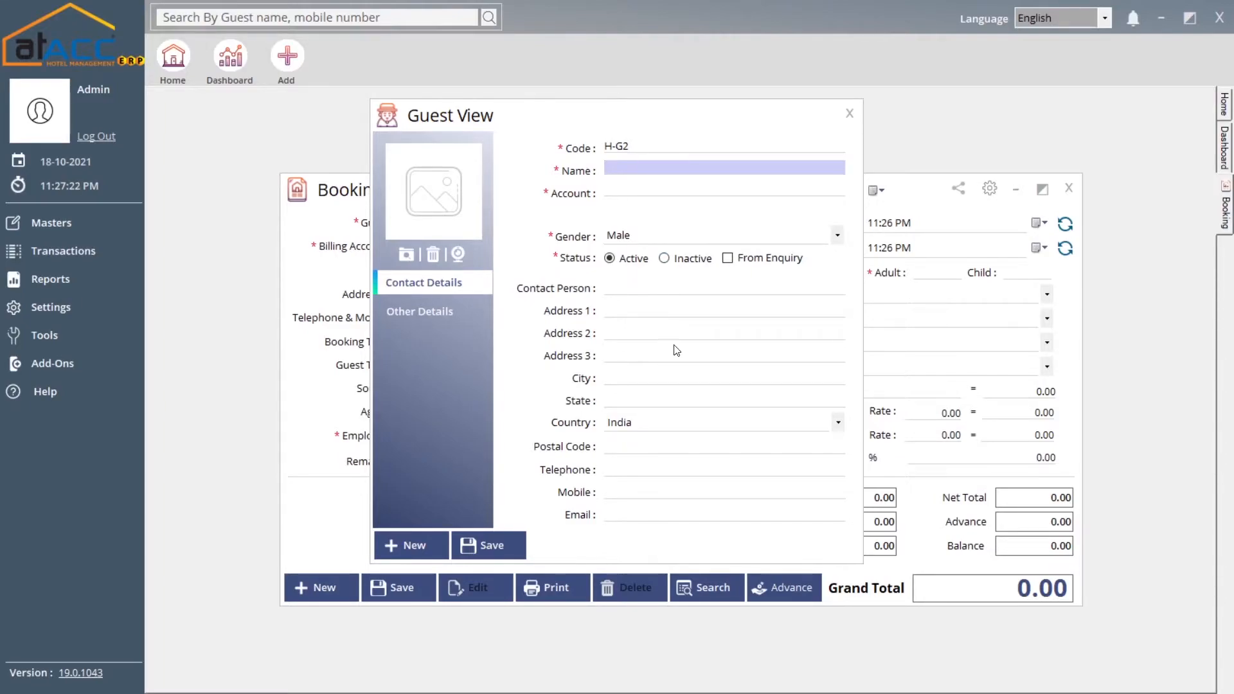
click(850, 114)
click(433, 296)
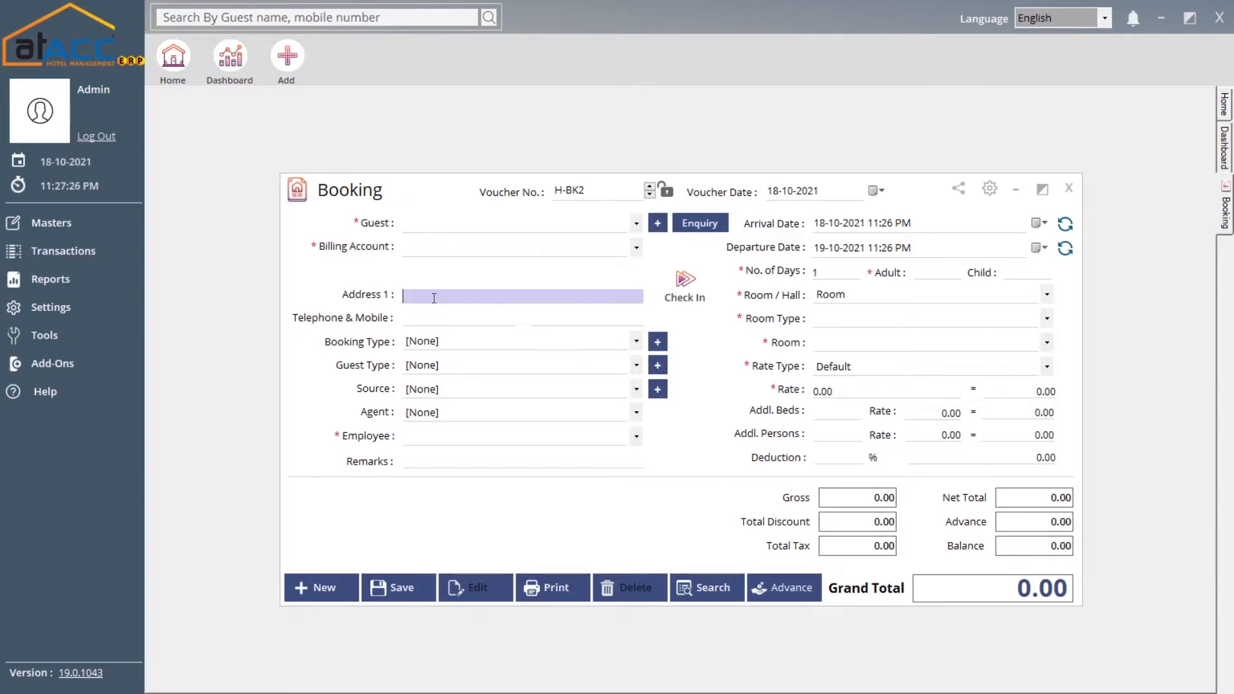
click(464, 344)
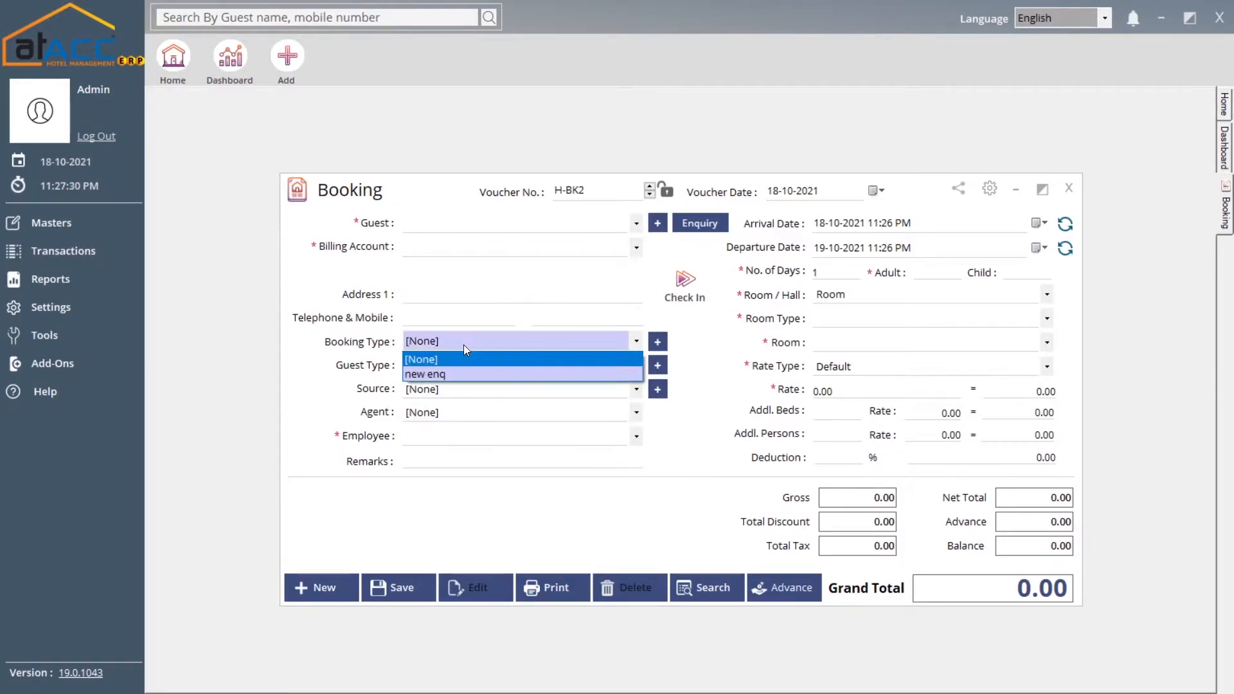
click(464, 344)
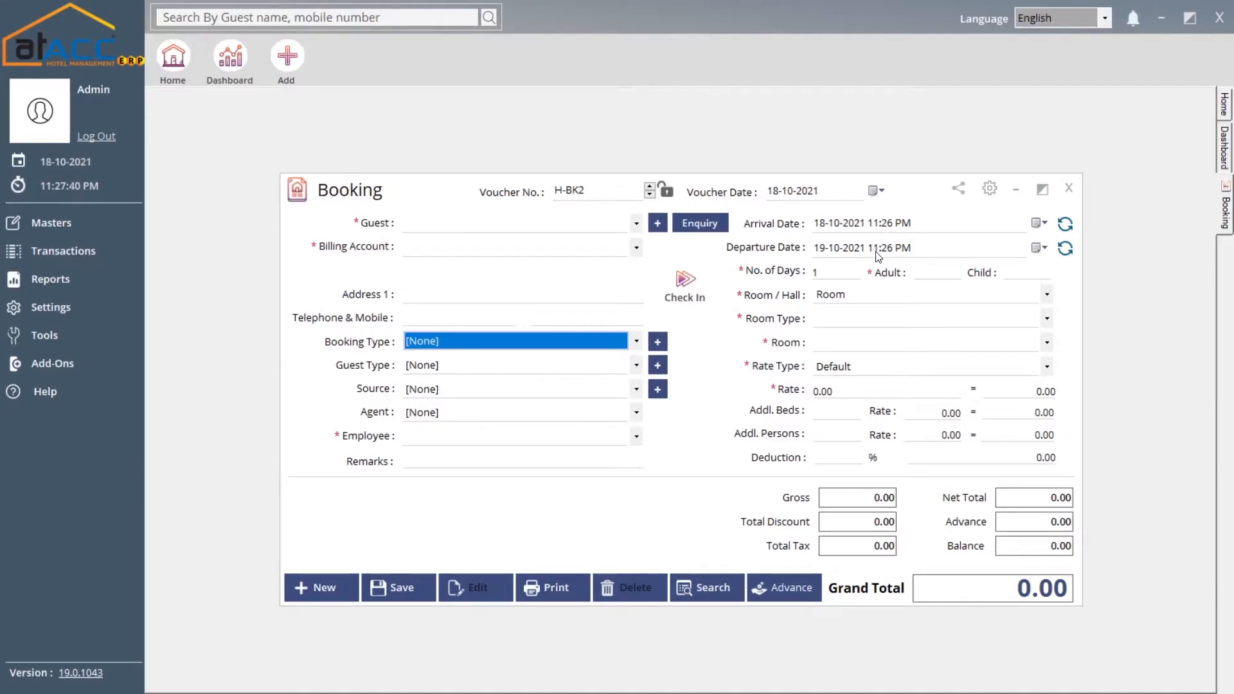
click(1039, 248)
click(926, 351)
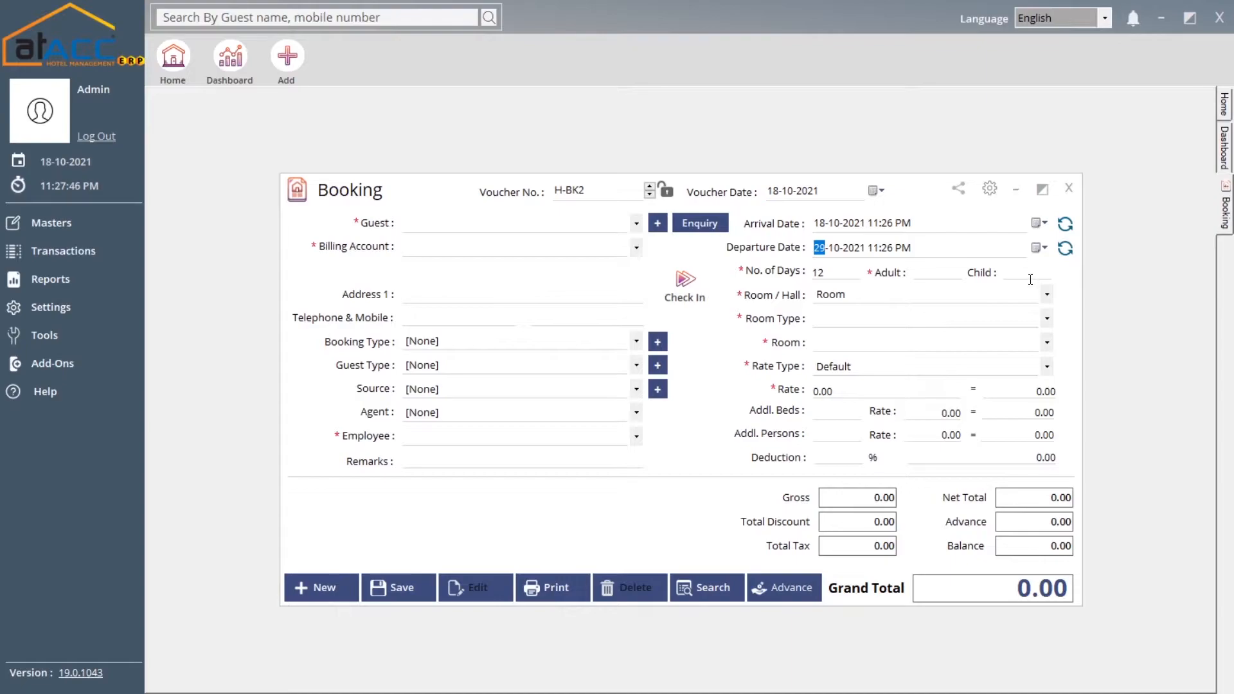
click(1065, 249)
click(827, 273)
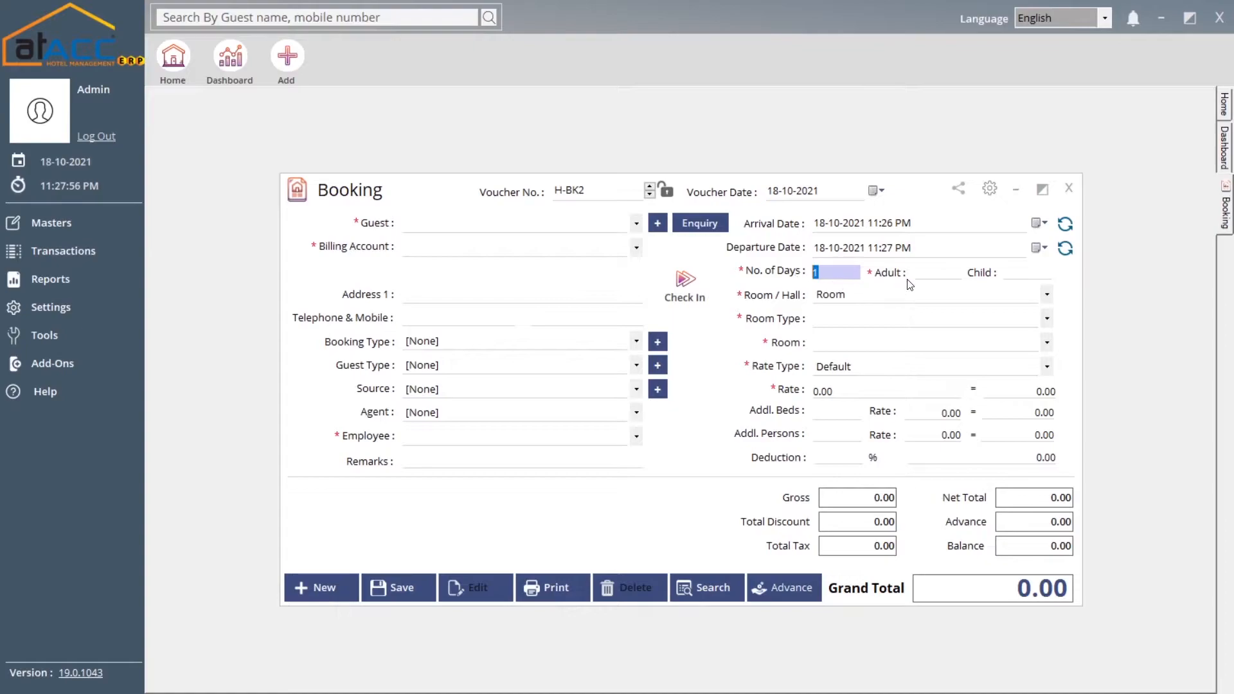
click(925, 272)
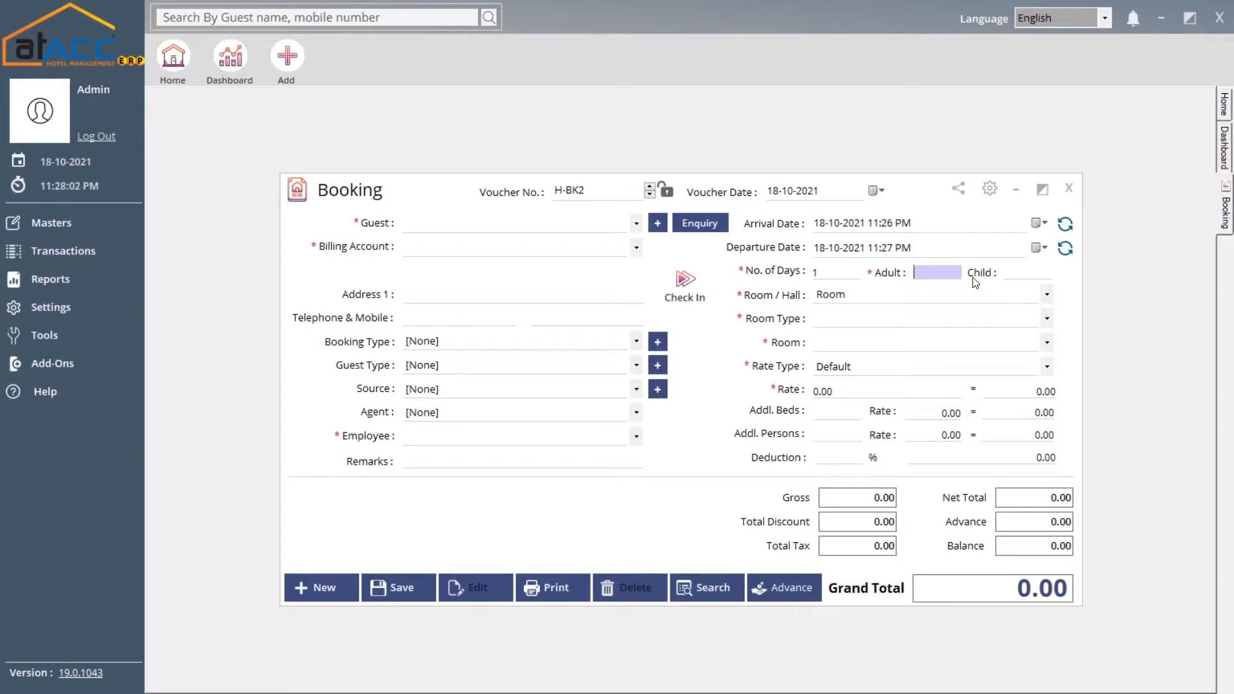
click(862, 297)
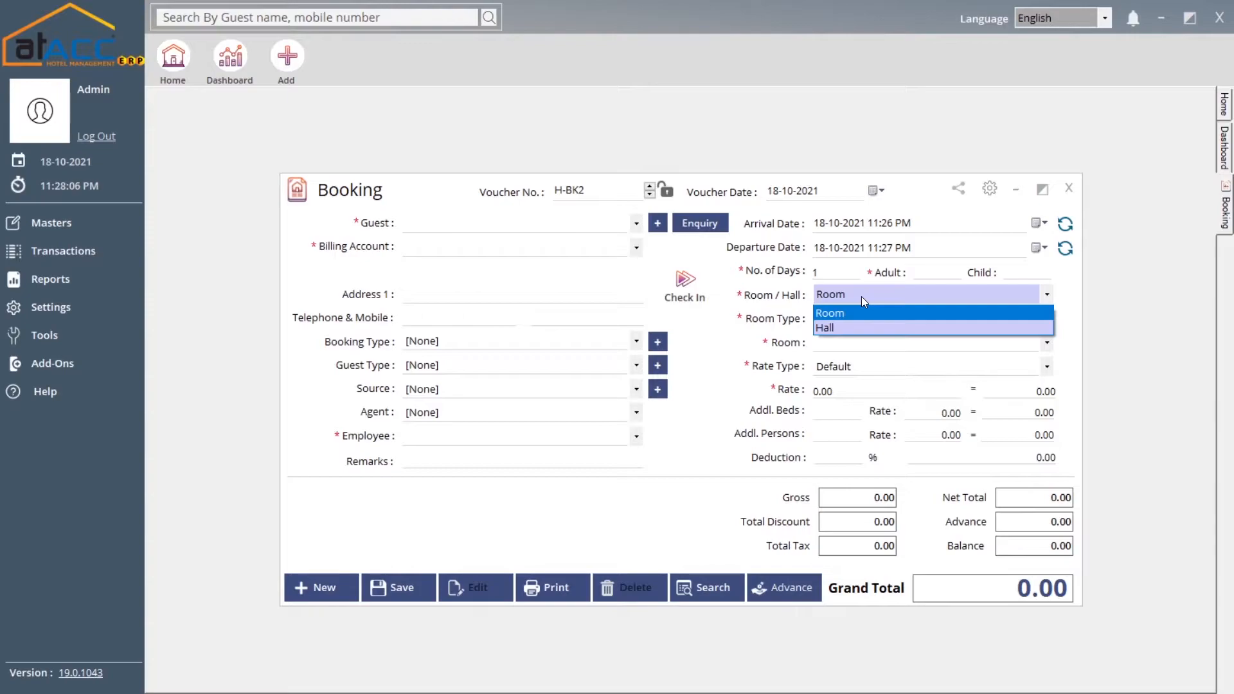
Book a Room of type Deluxe, choosing room RM 101
click(787, 324)
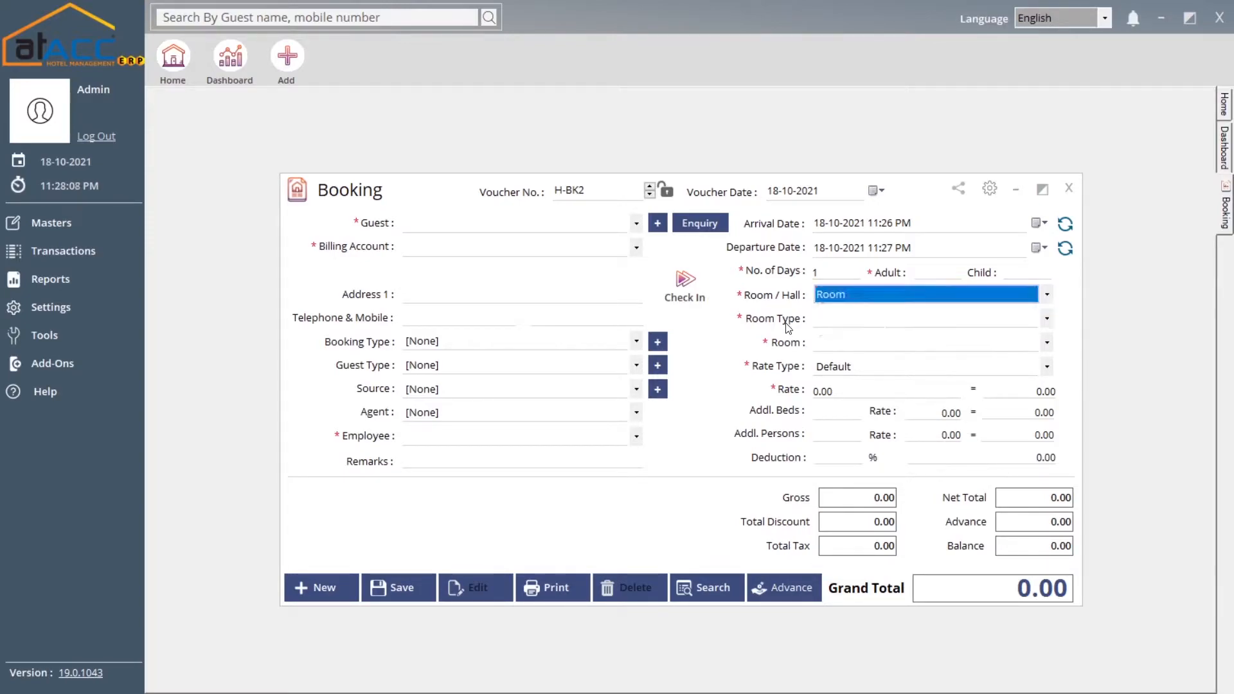
click(830, 347)
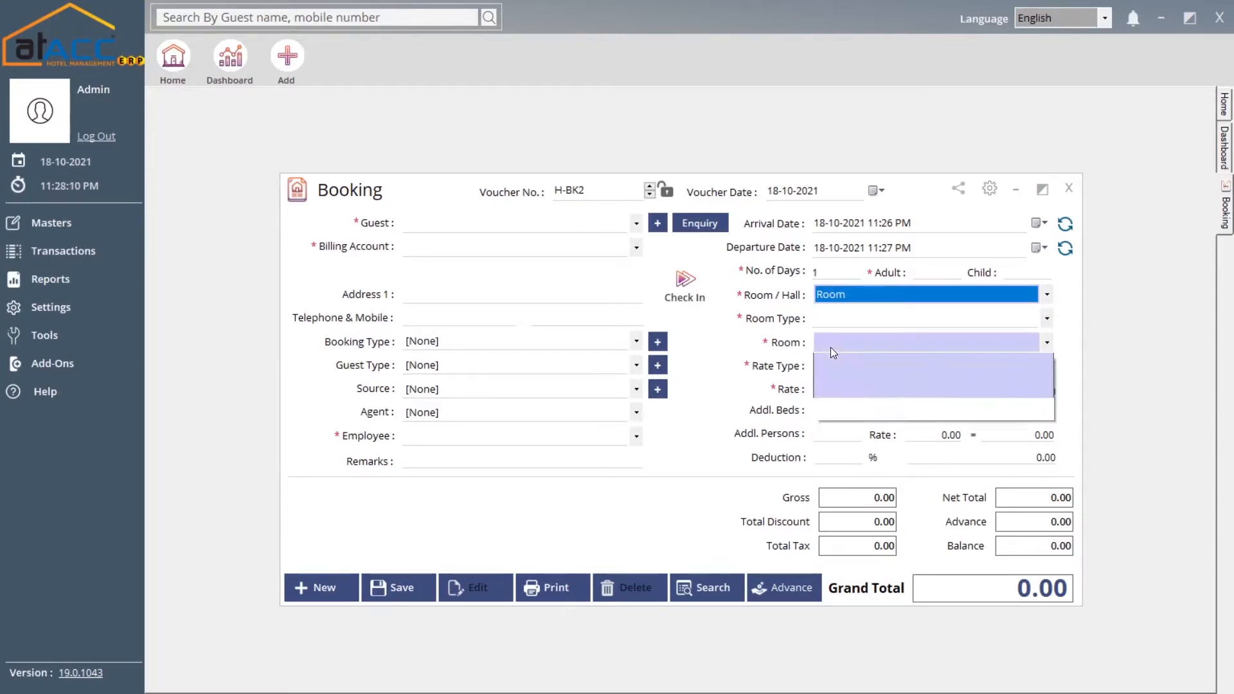
click(838, 346)
click(830, 318)
click(834, 331)
click(839, 341)
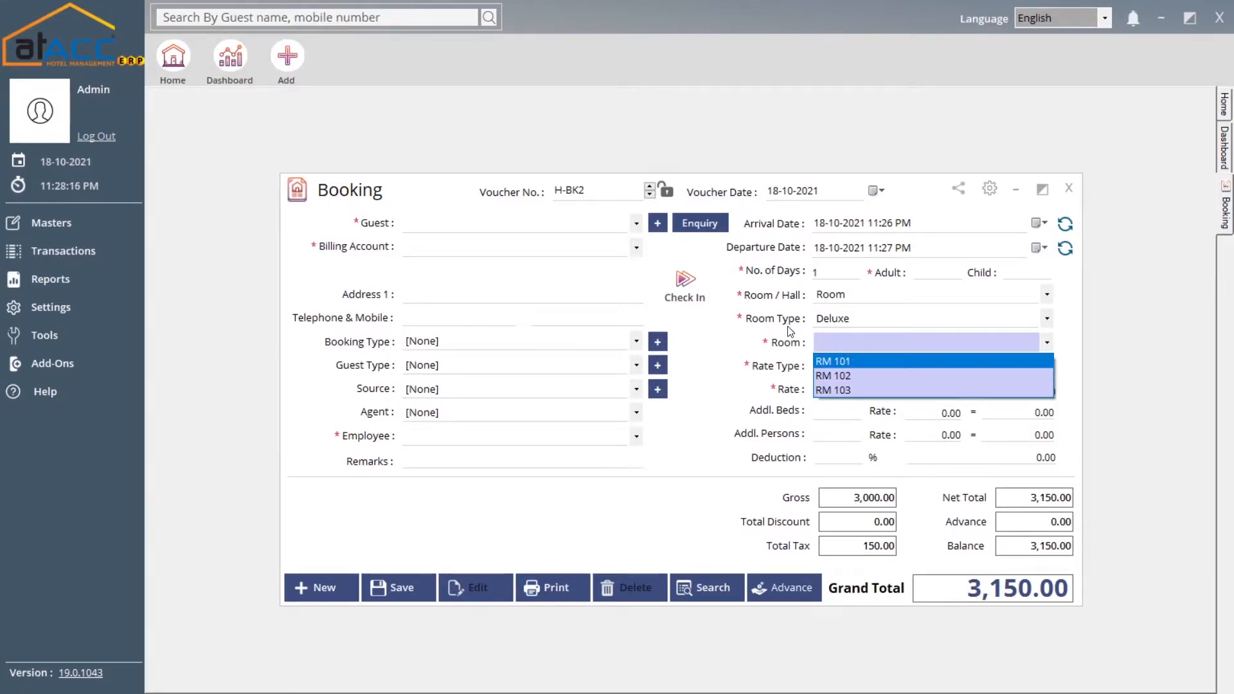
key(Return)
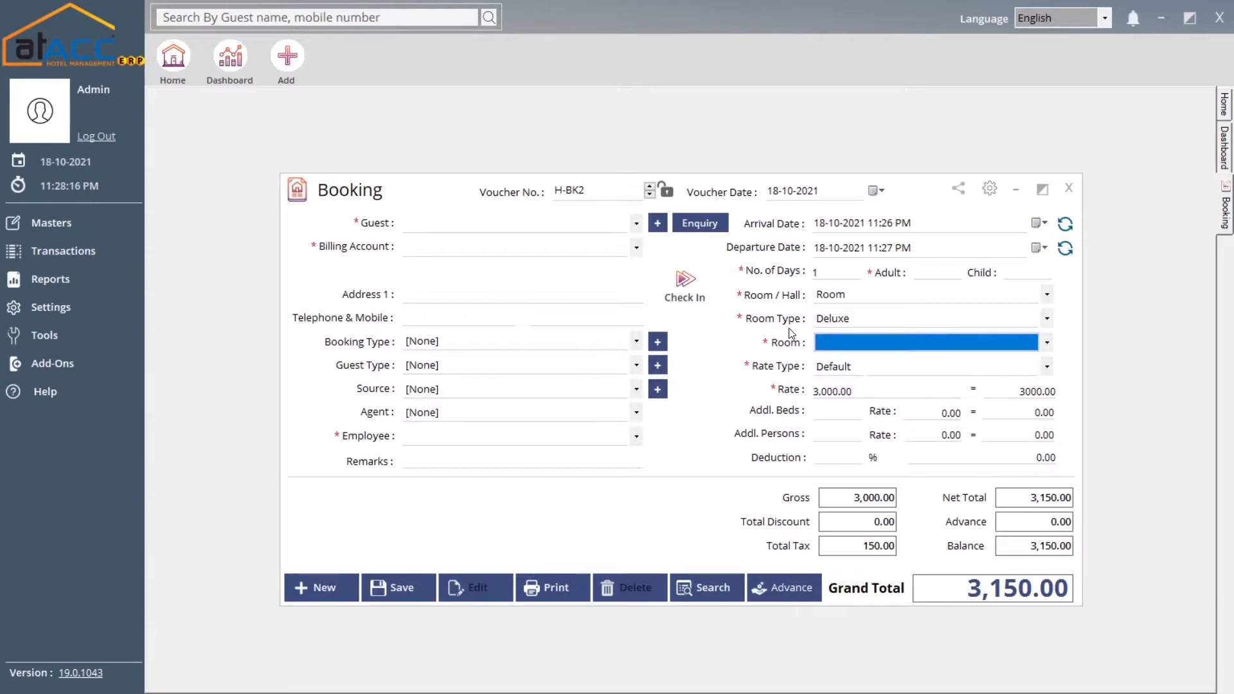
Keep the Default rate type, giving a room rate of 3,000.00
click(854, 369)
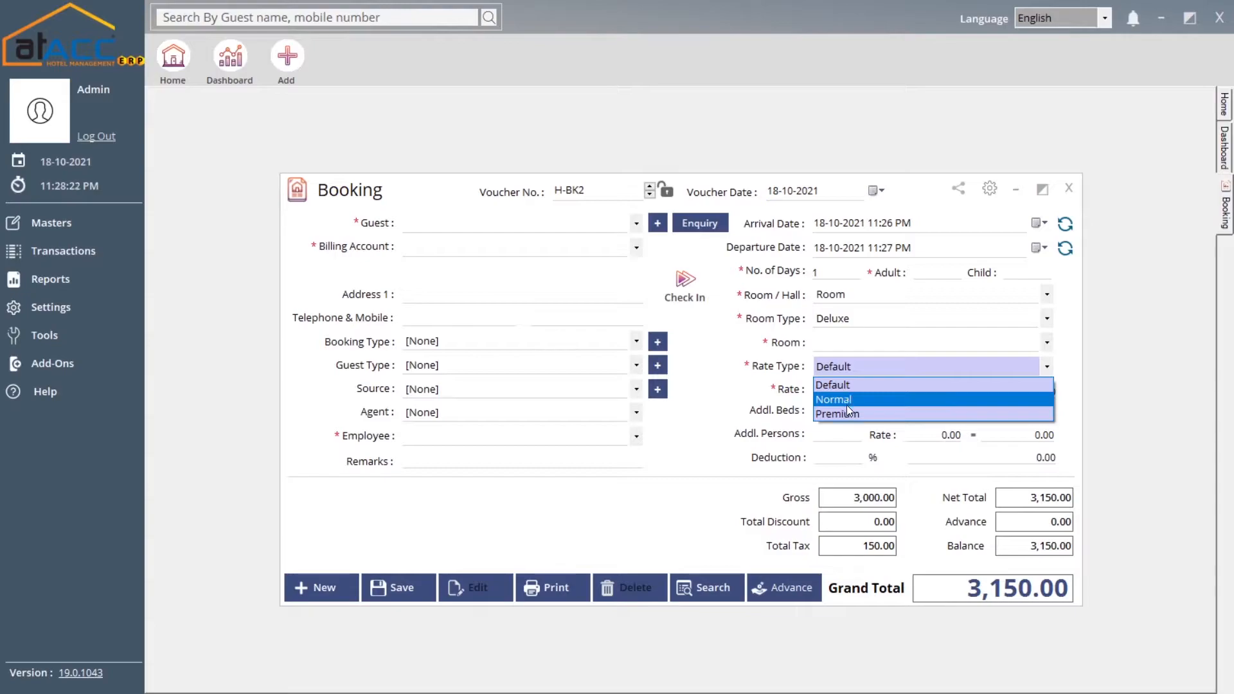
click(779, 370)
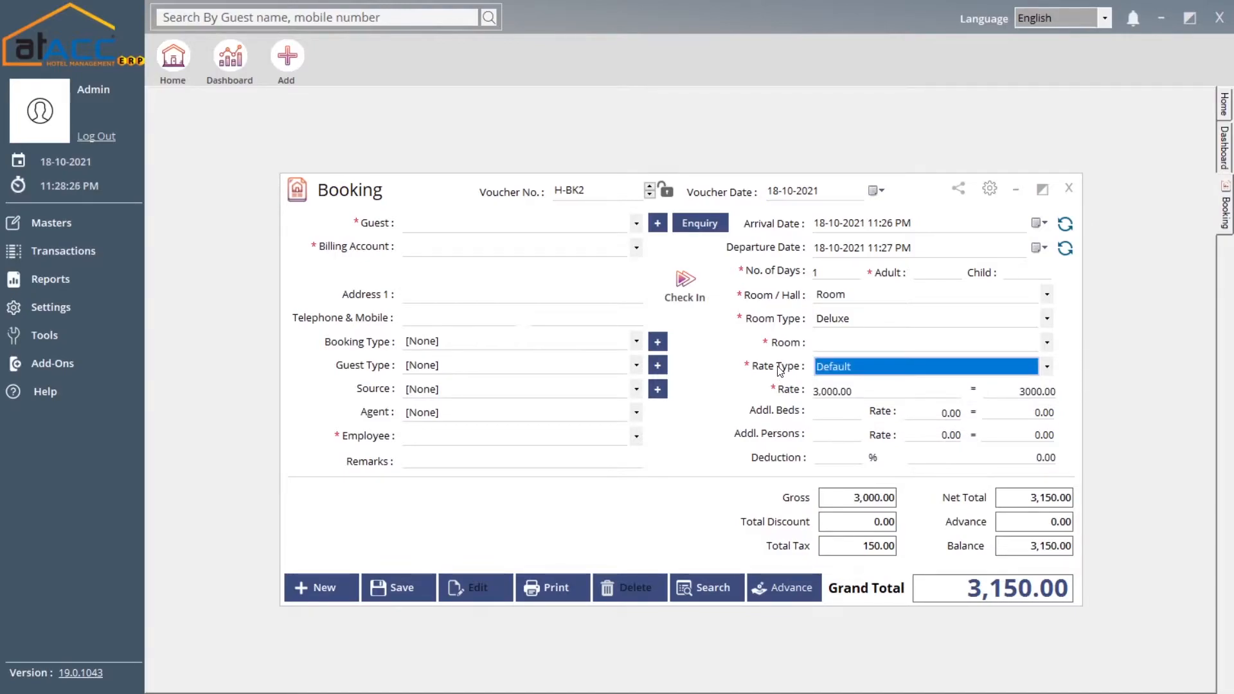
click(842, 366)
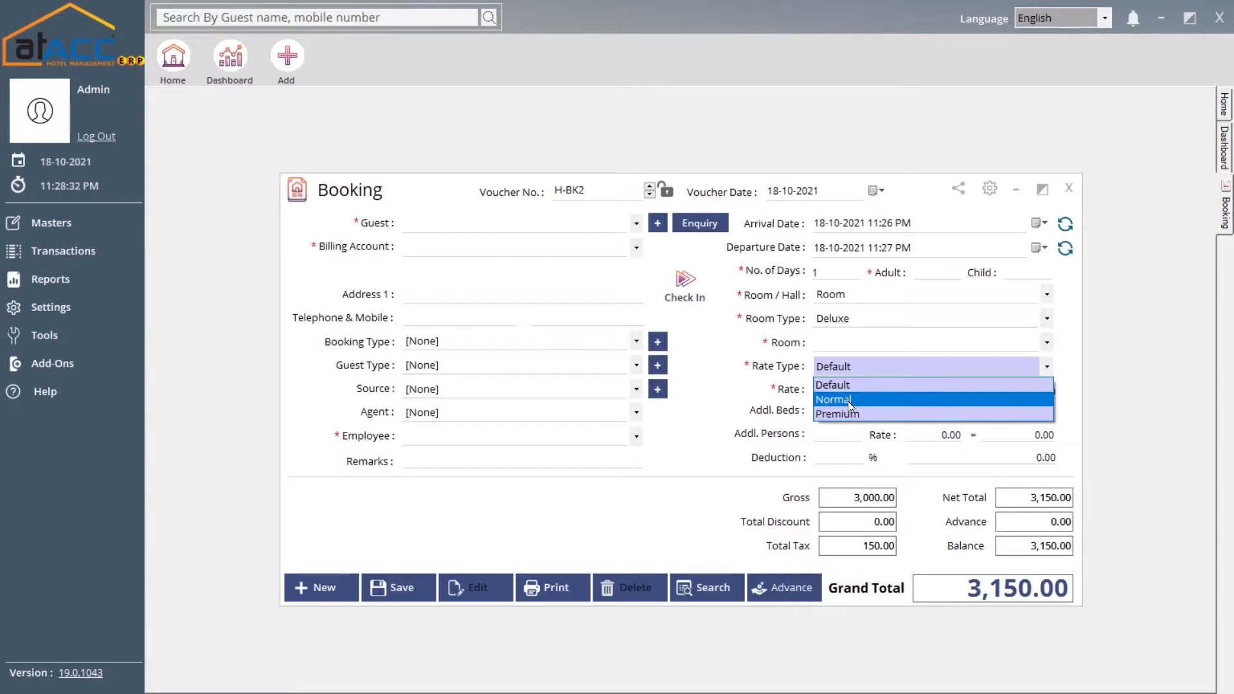
click(840, 384)
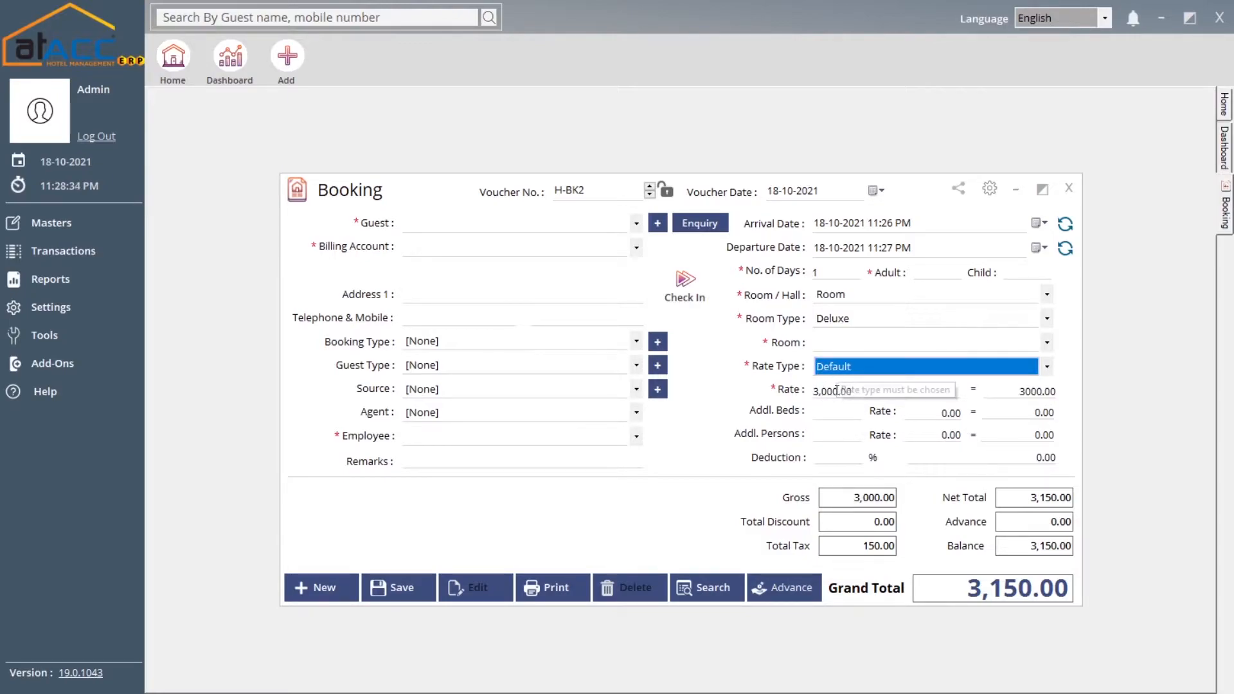
click(851, 392)
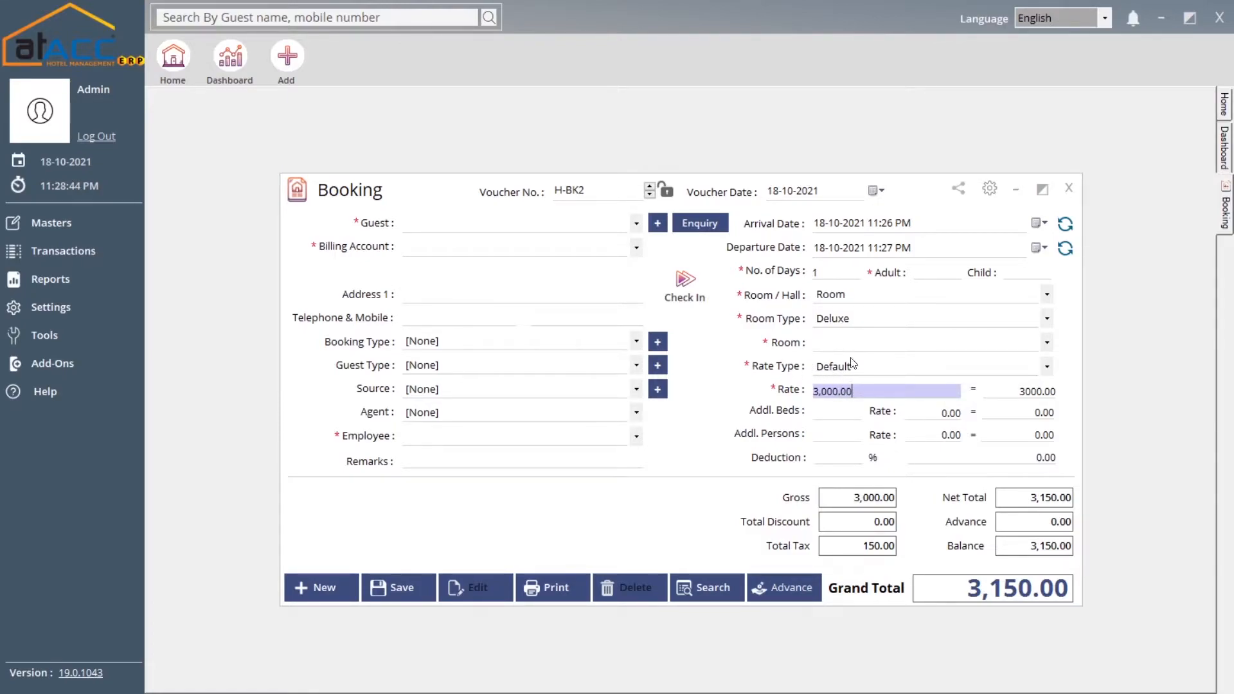
double_click(861, 392)
Step through additional beds, additional persons and deduction fields, leaving grand total 3,150.00
click(850, 413)
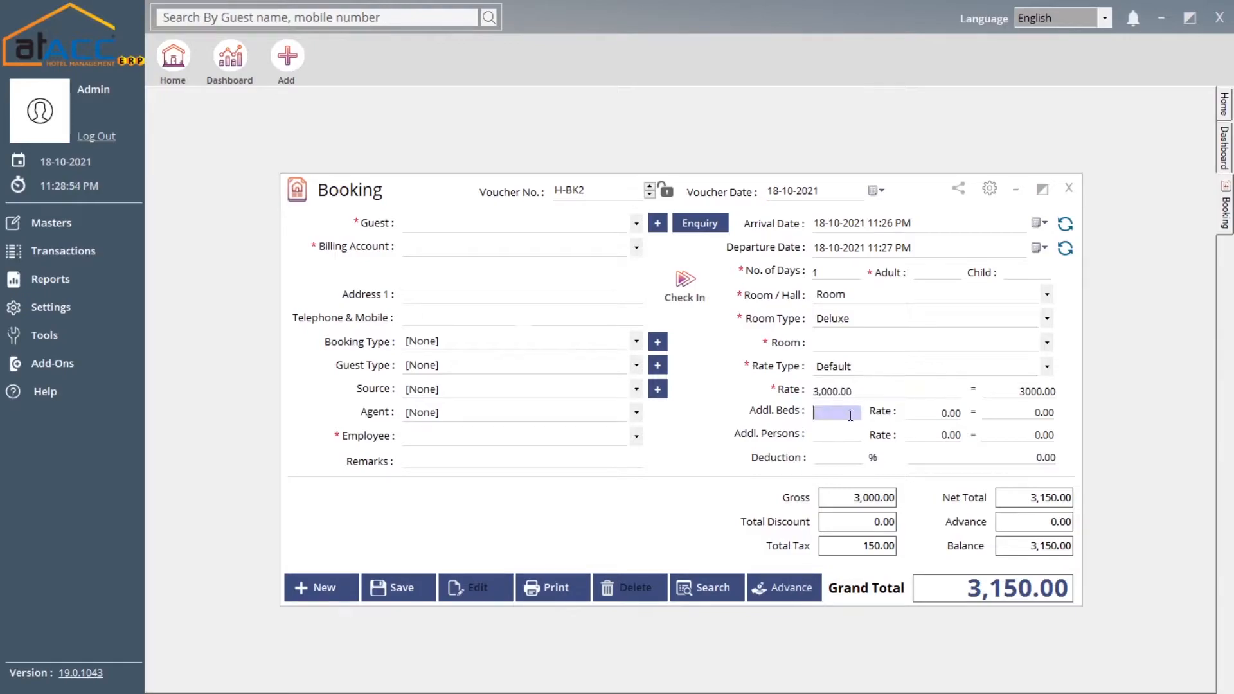
click(837, 430)
click(920, 413)
click(924, 440)
click(847, 458)
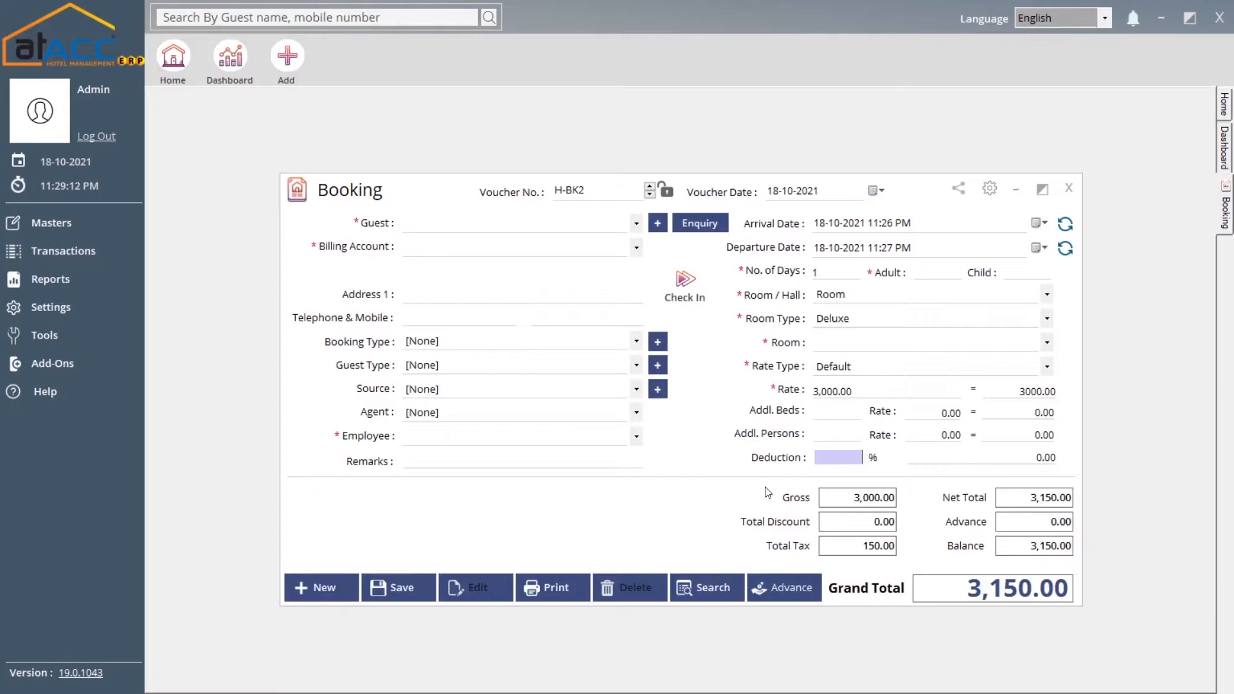
Browse the Payments grid with Cash Account, then close it with no payment against 3,150.00
click(780, 590)
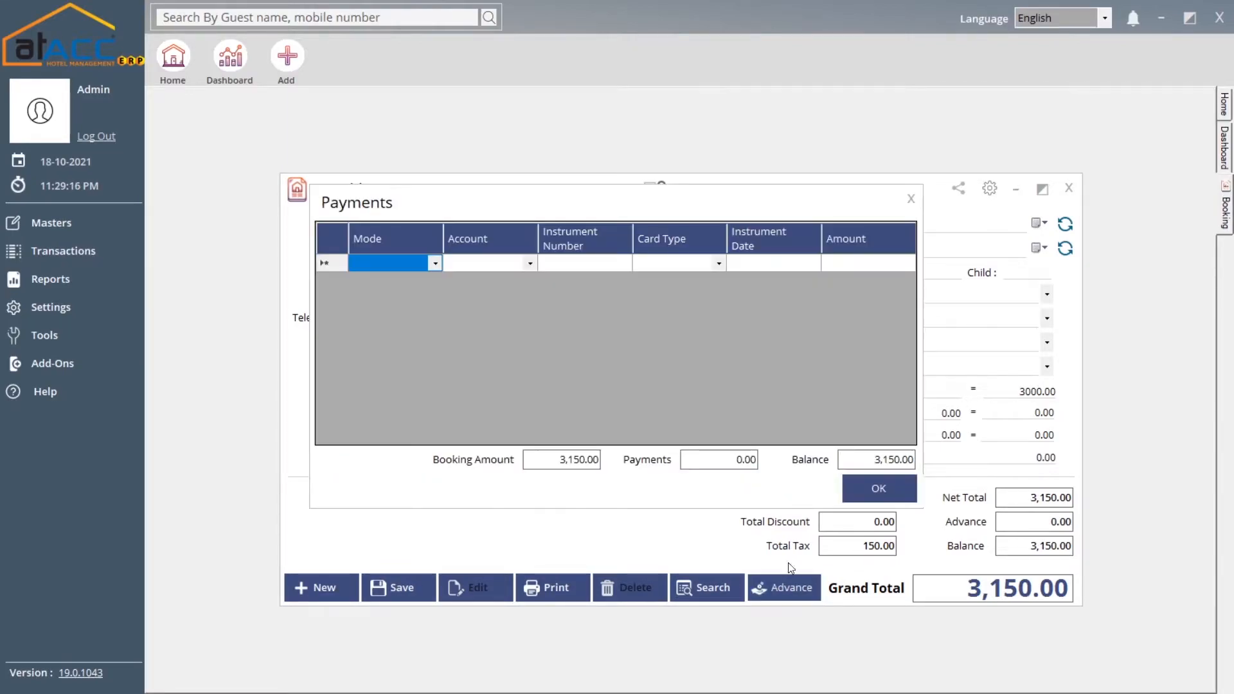
click(429, 265)
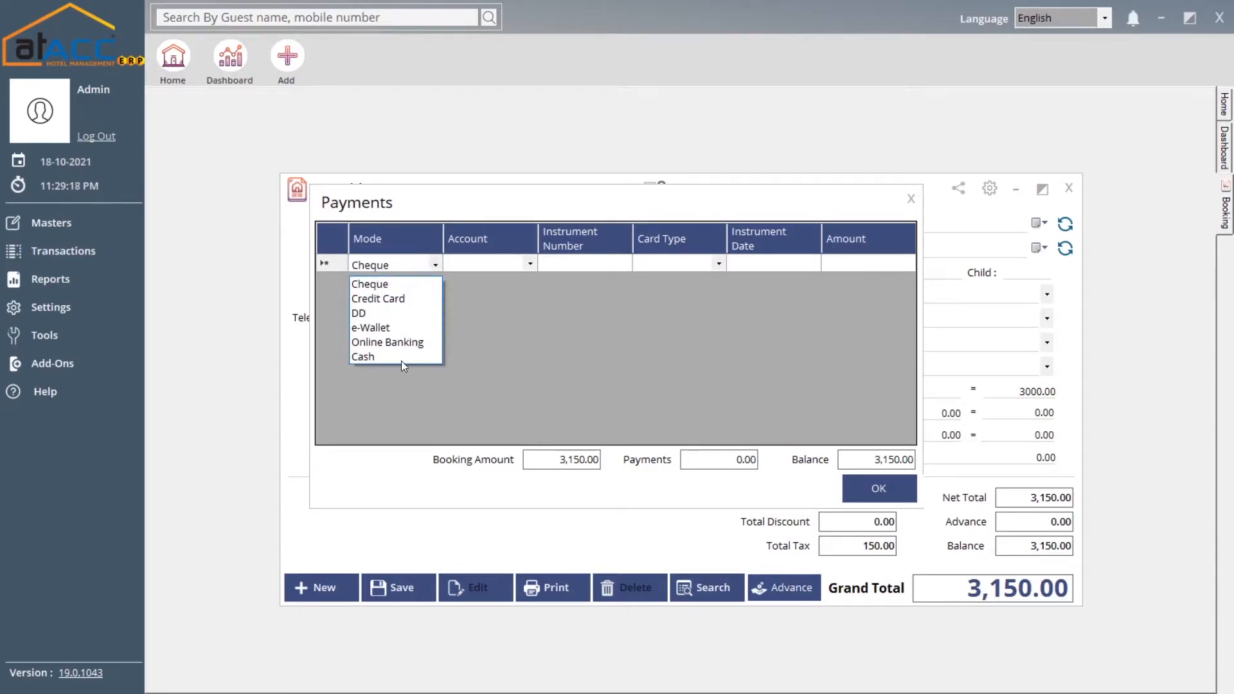
click(533, 264)
click(533, 264)
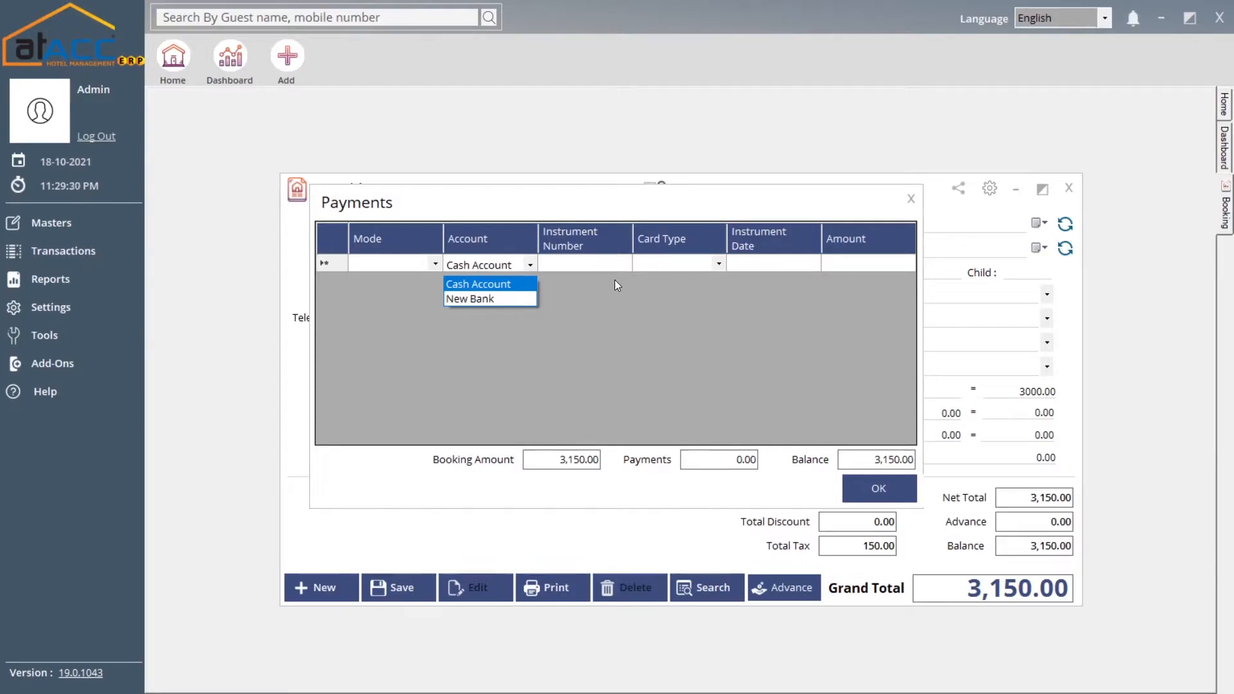
click(600, 268)
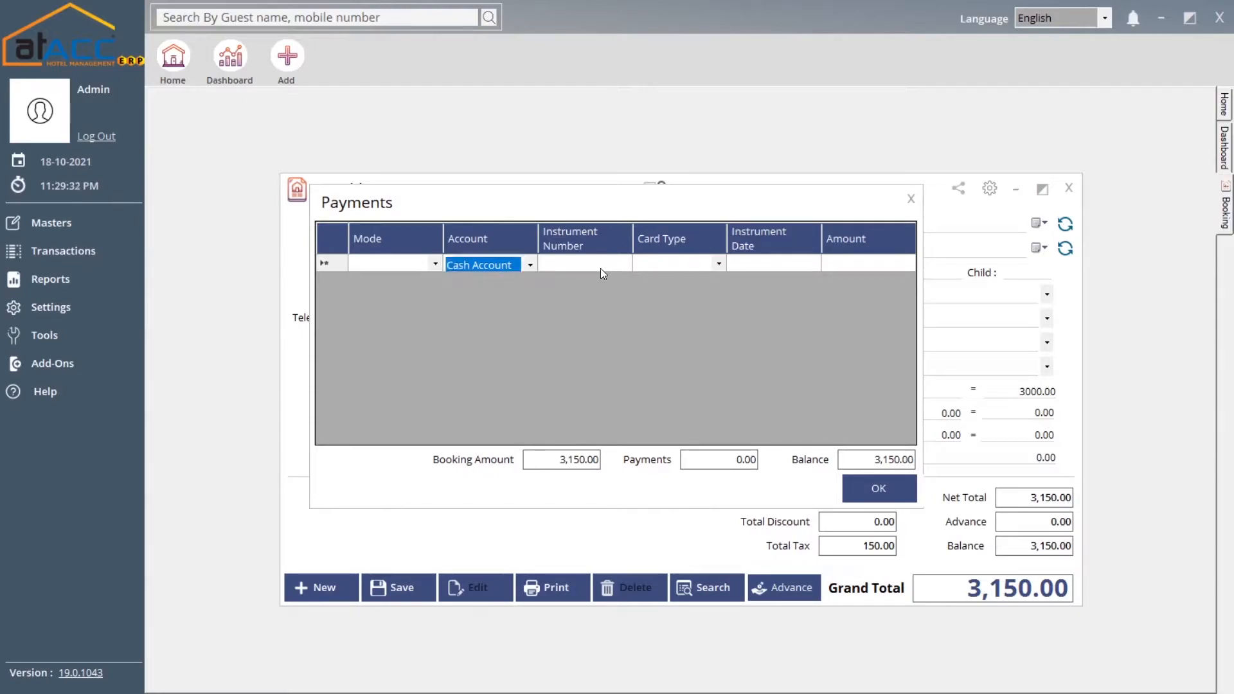
click(600, 268)
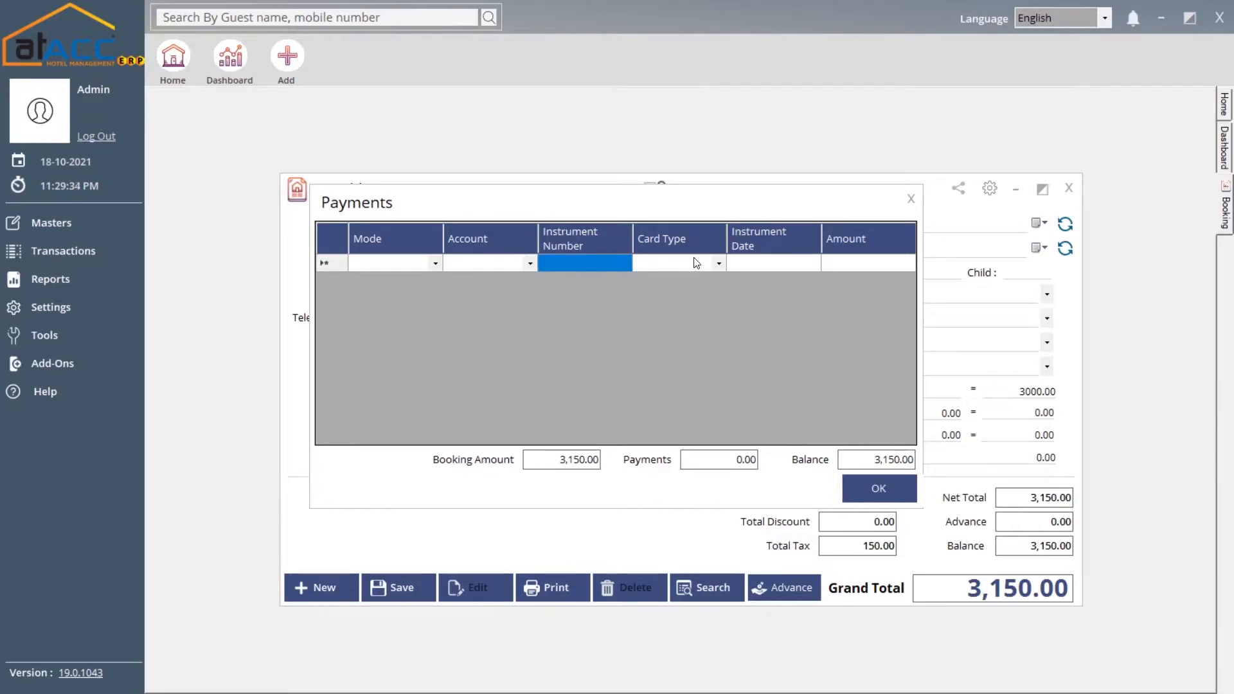
click(711, 265)
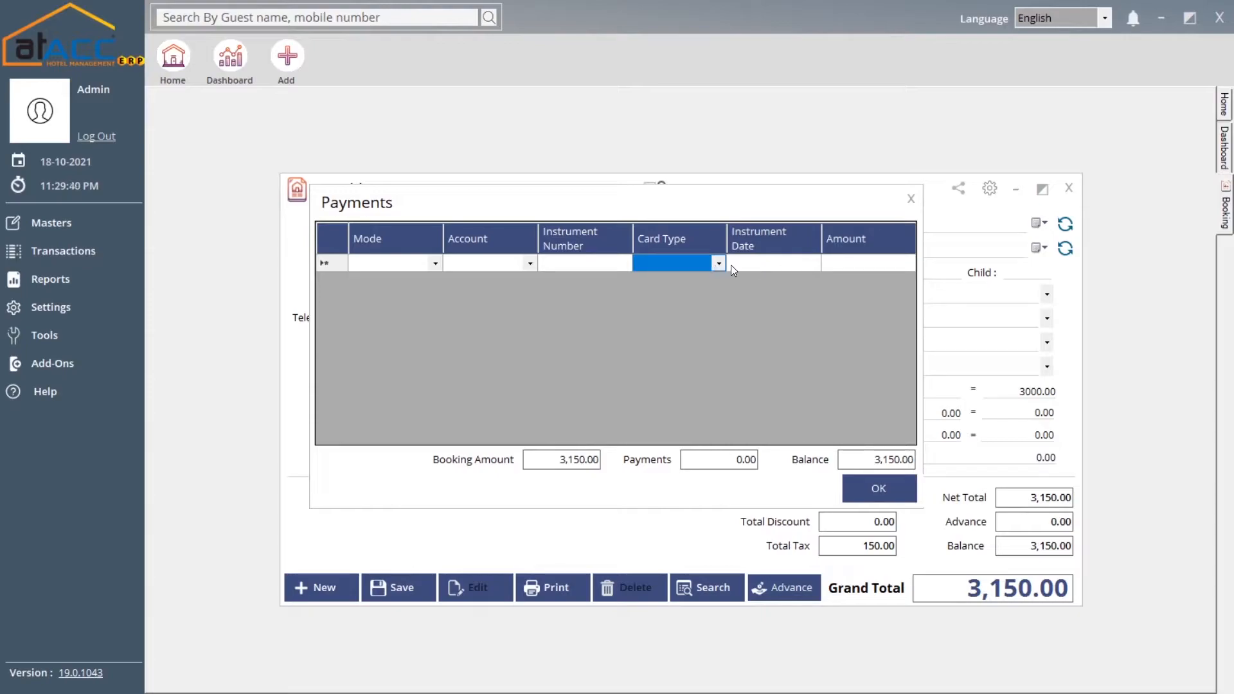
click(748, 264)
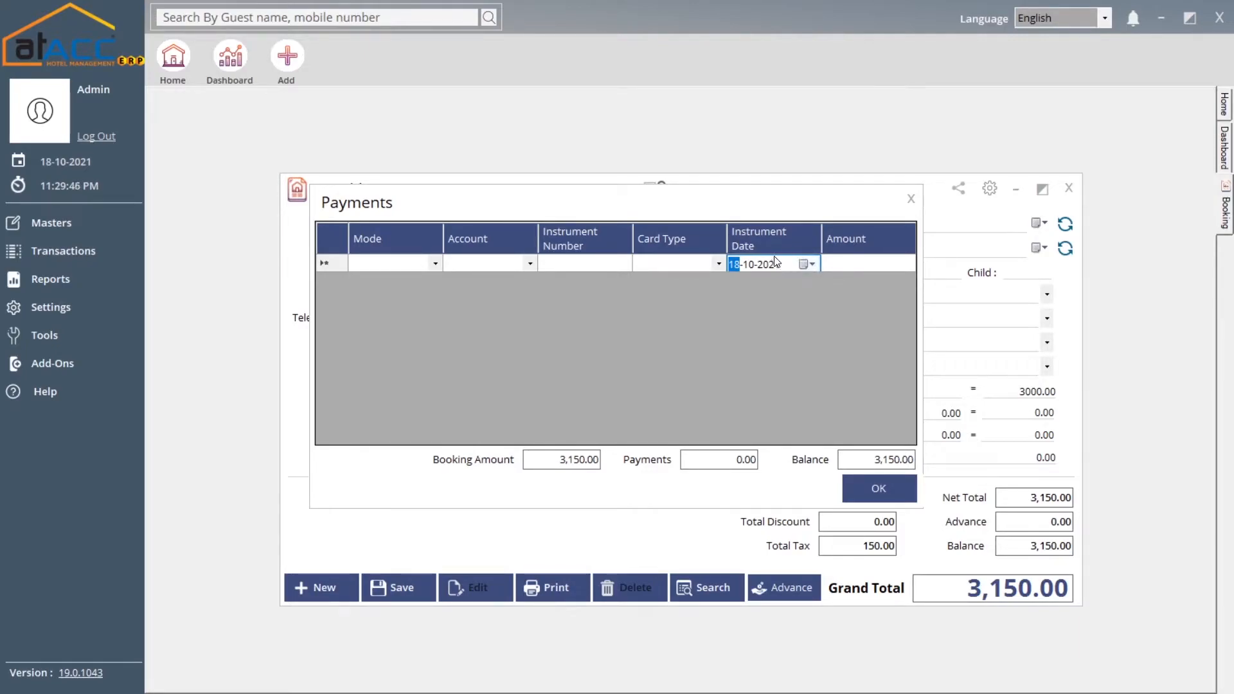
click(843, 267)
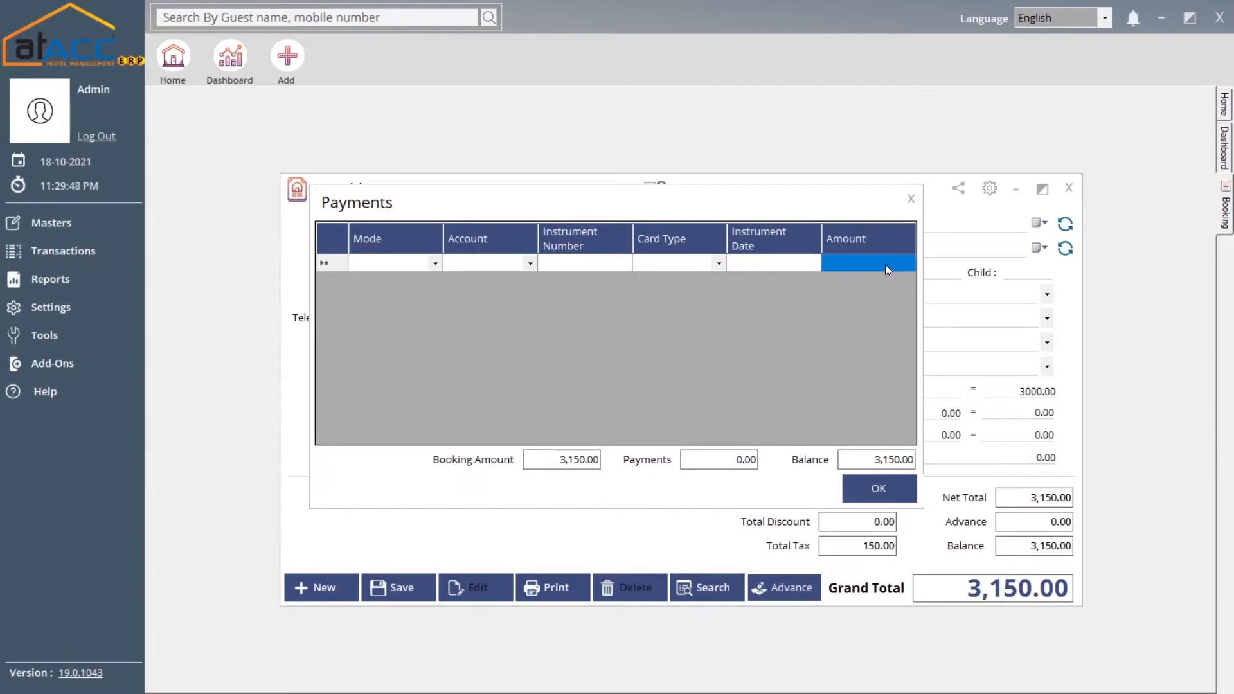
click(910, 201)
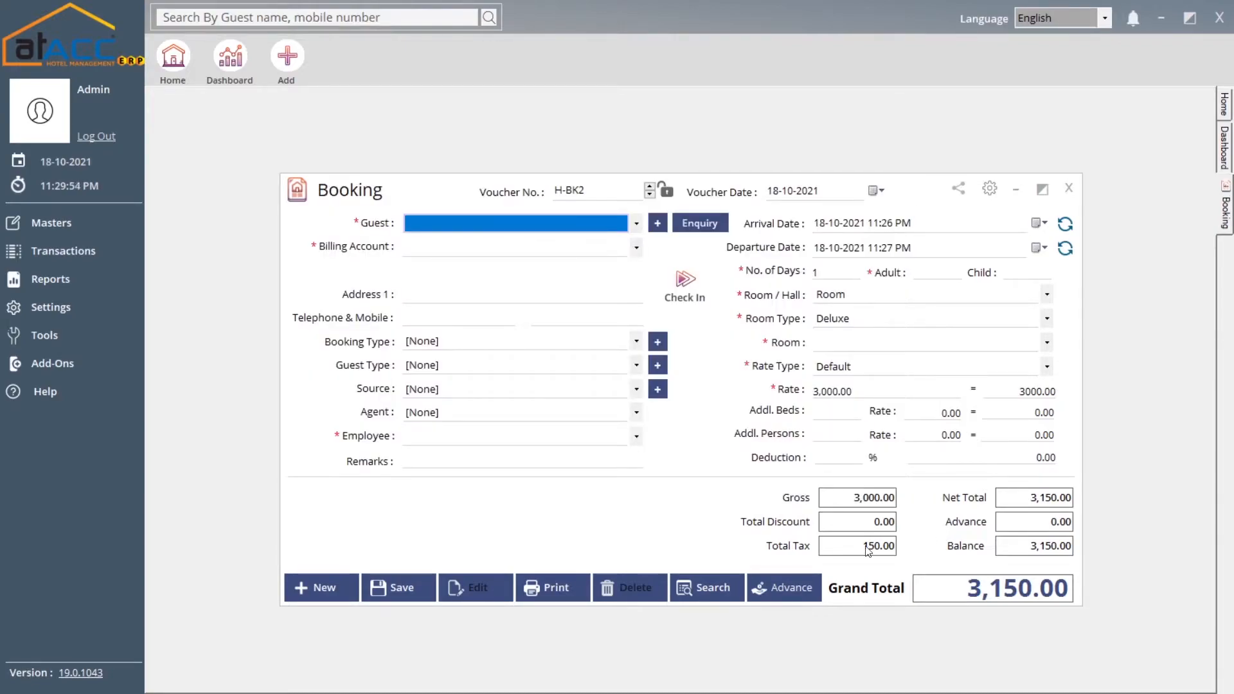
Review the advance payments and check-in H-CI2 for booking H-BK2, closing both unsaved, then close Booking
click(773, 605)
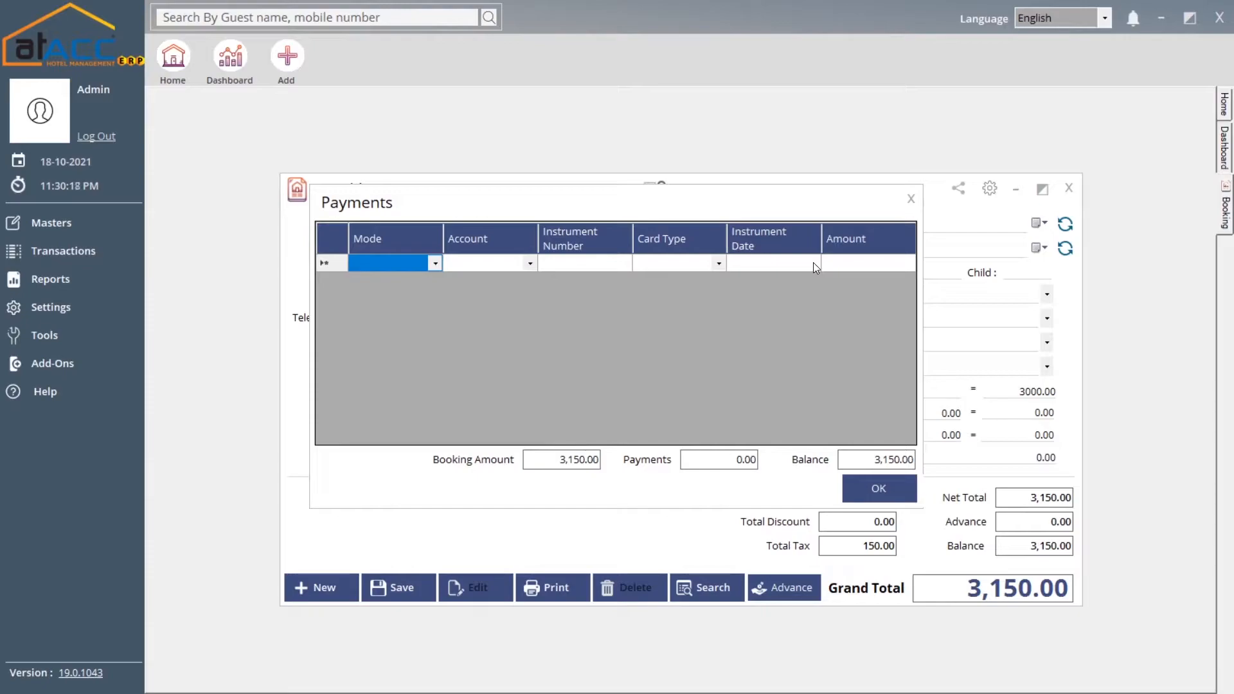
click(909, 210)
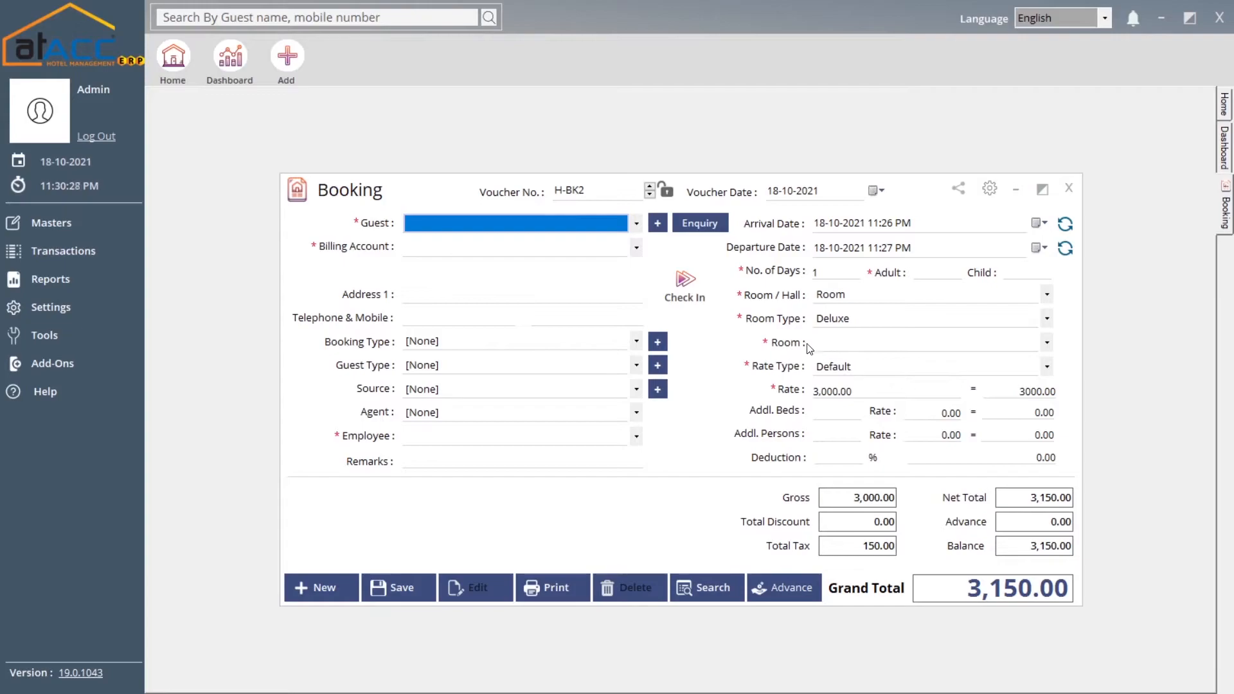
click(689, 284)
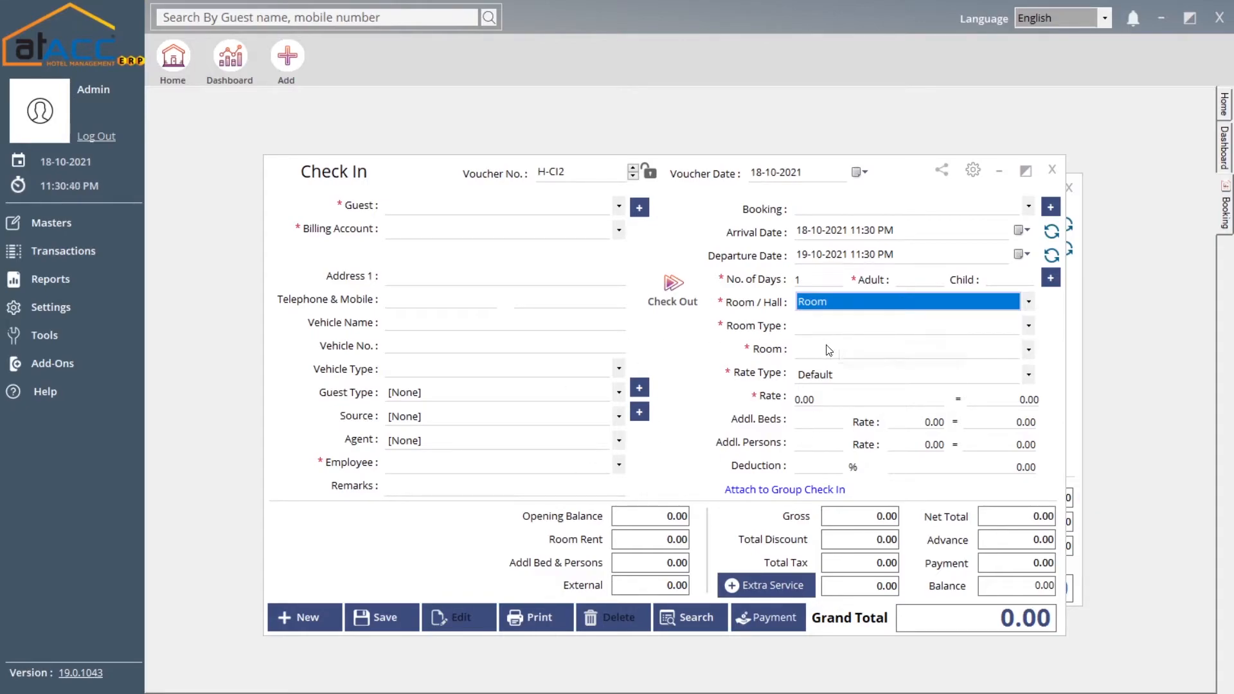
click(1052, 170)
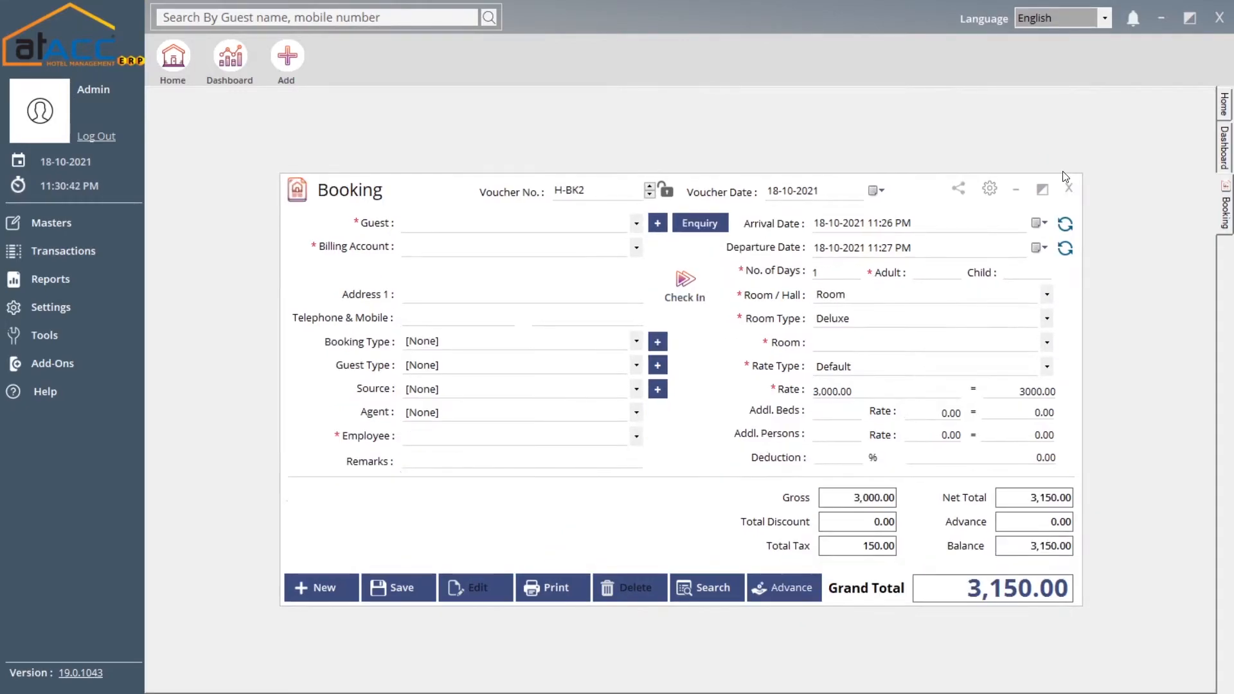
click(106, 261)
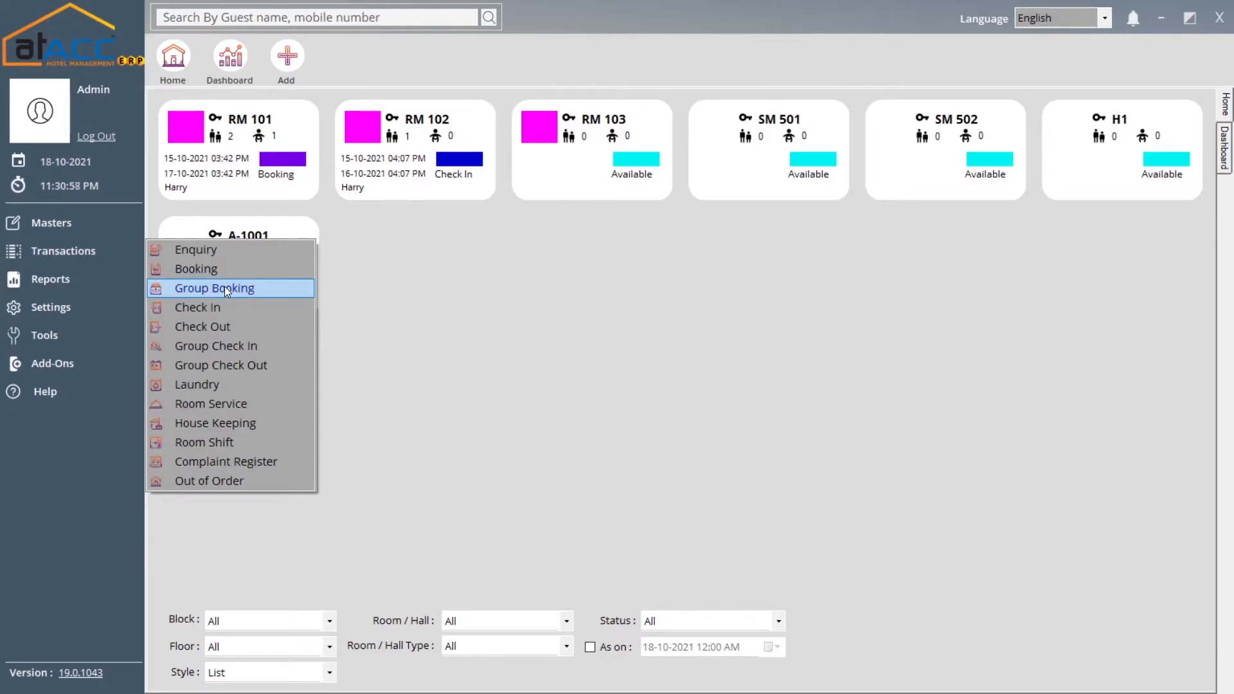
click(261, 289)
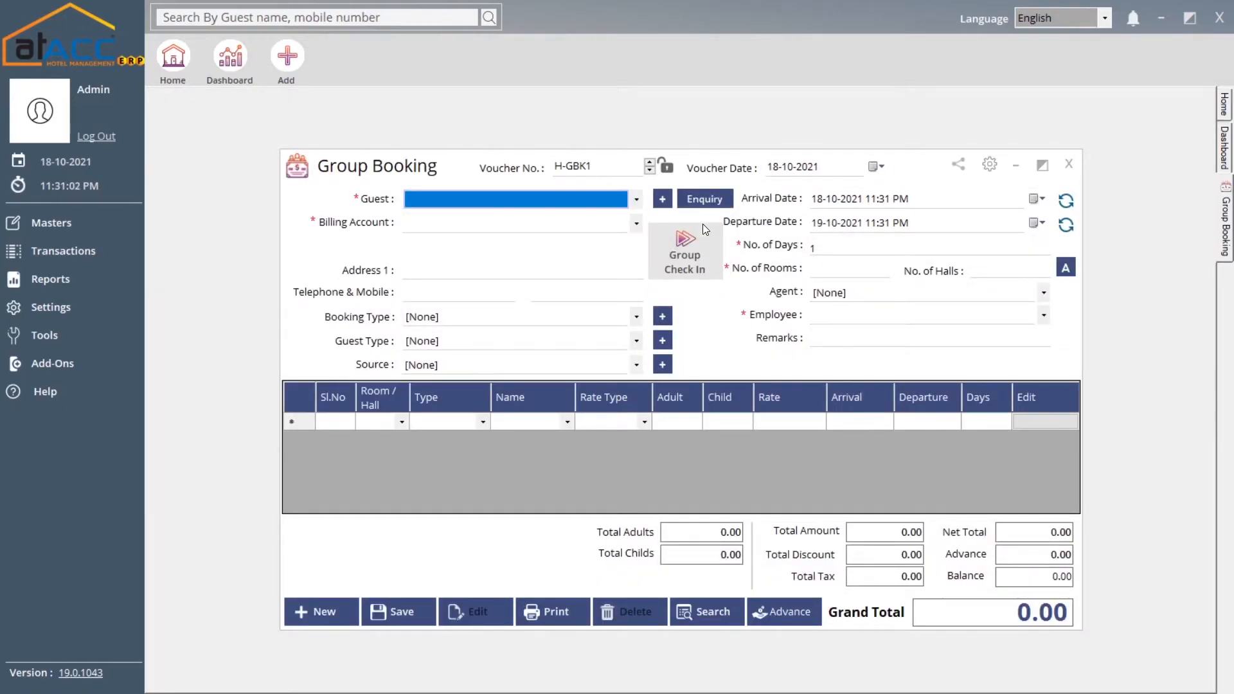
click(604, 204)
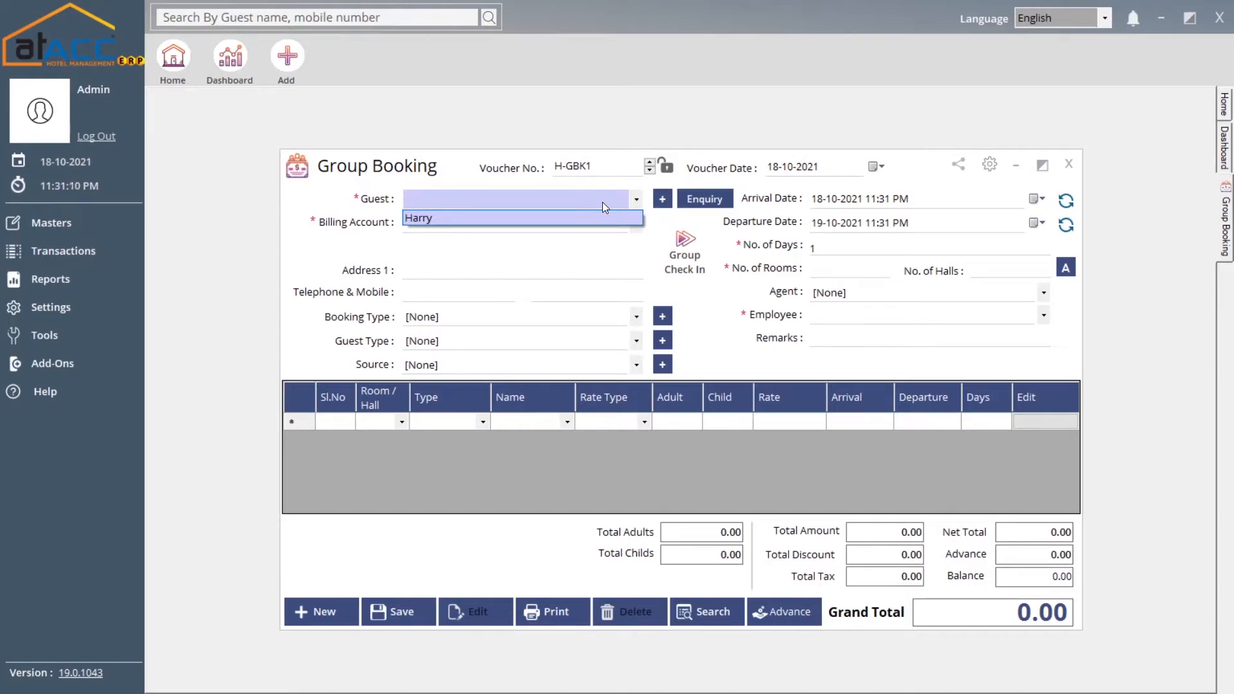
click(578, 218)
click(565, 229)
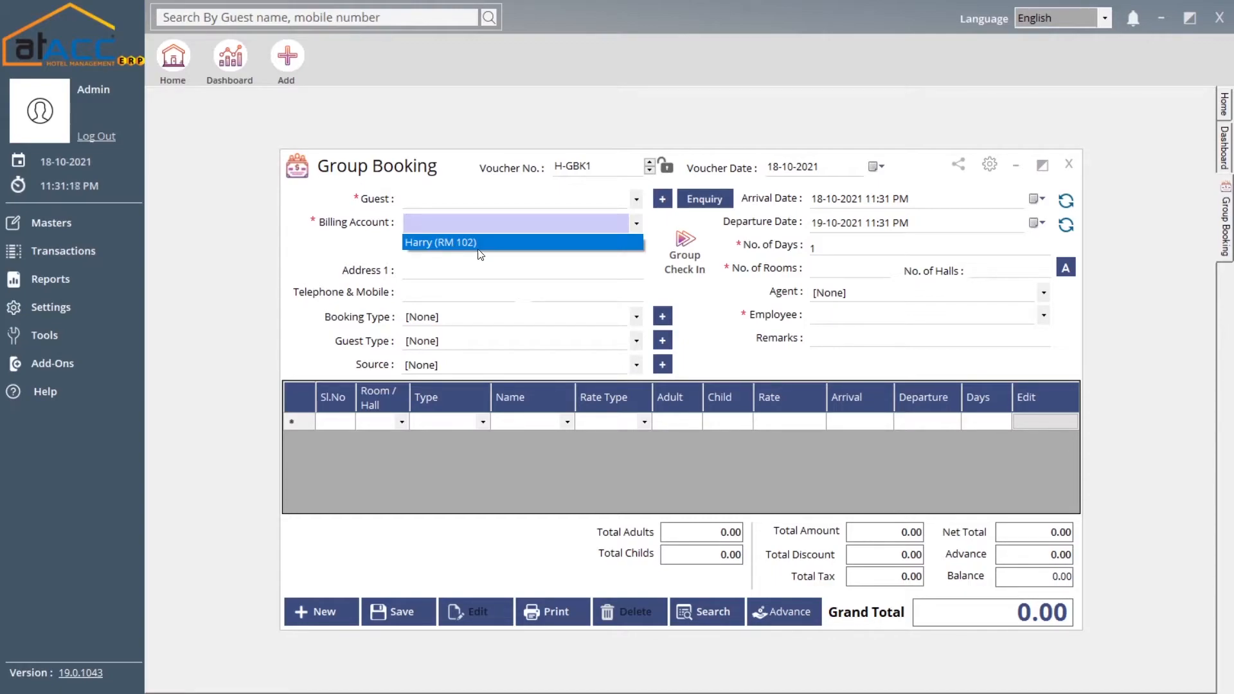
click(454, 242)
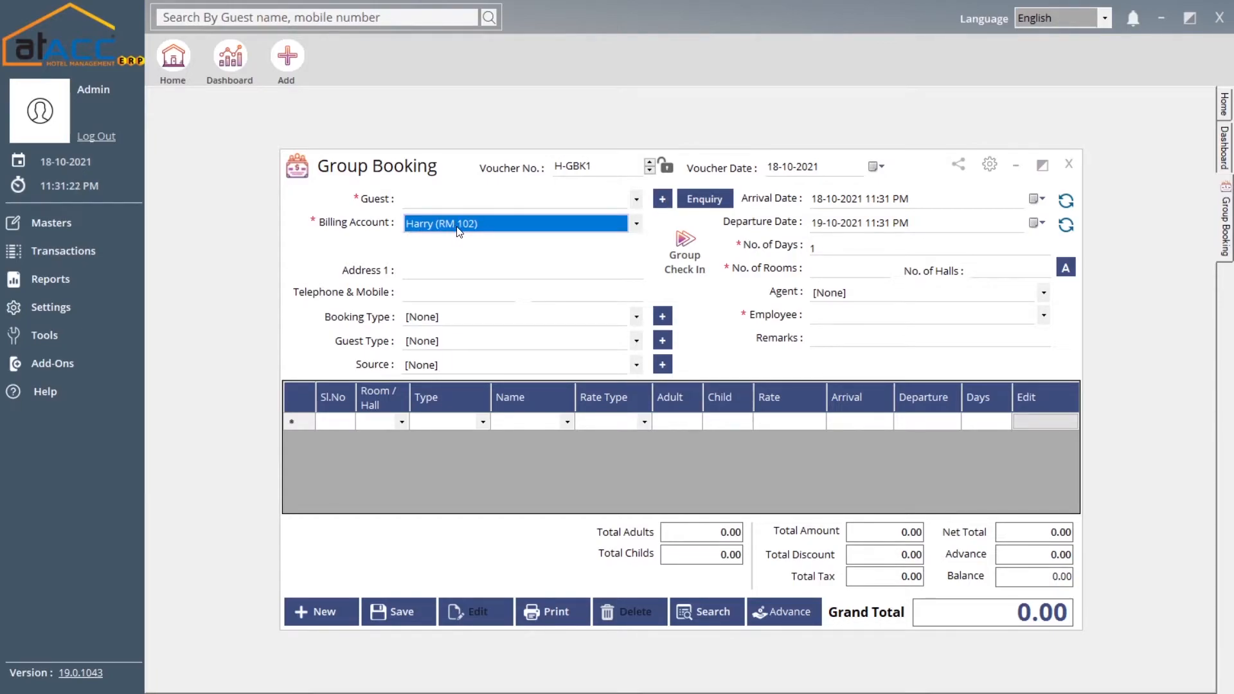
click(474, 275)
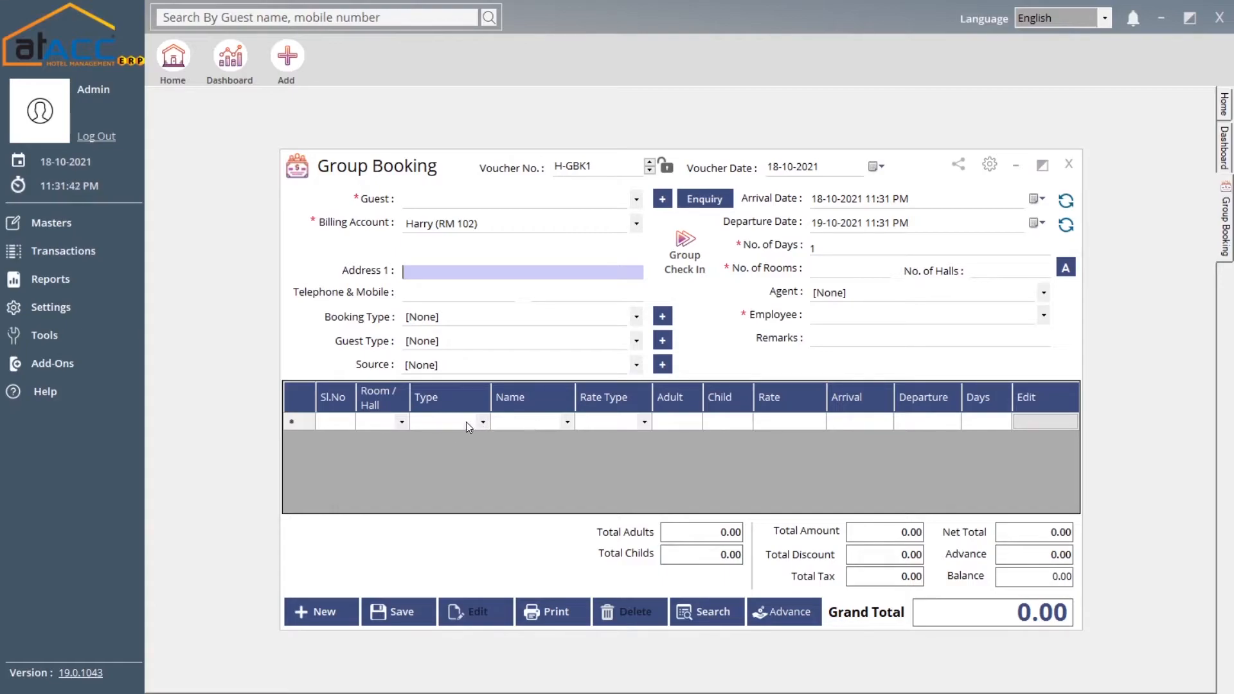
click(554, 426)
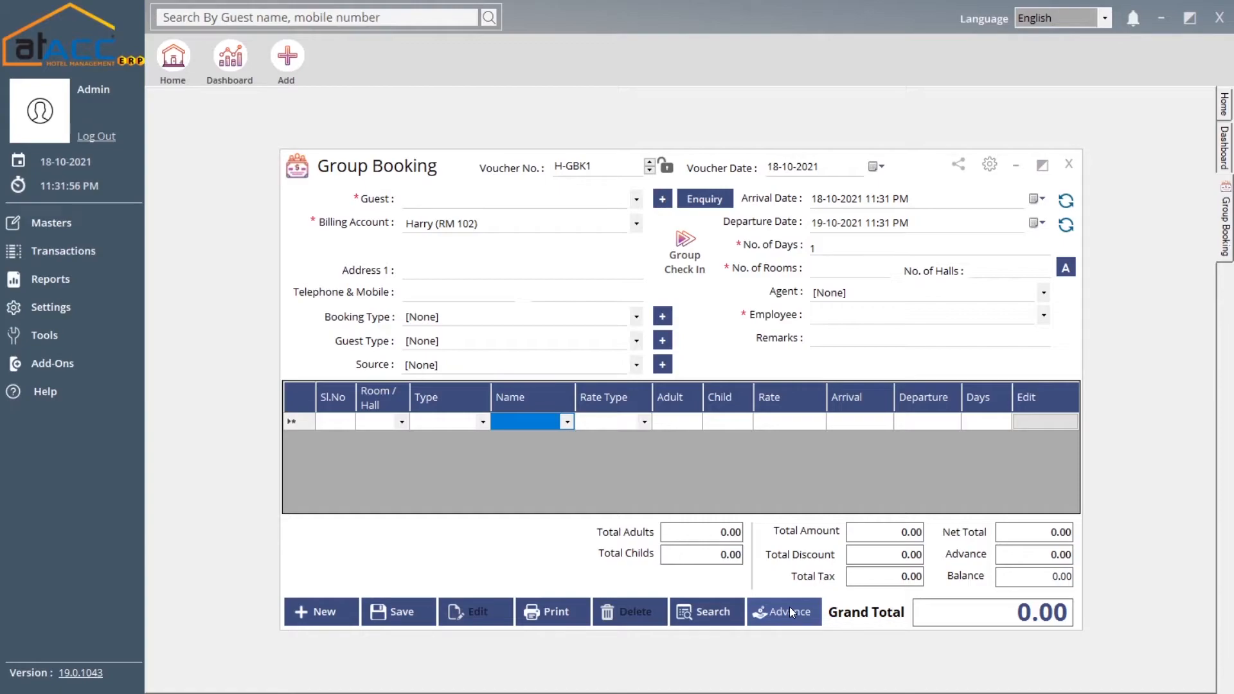
click(1067, 165)
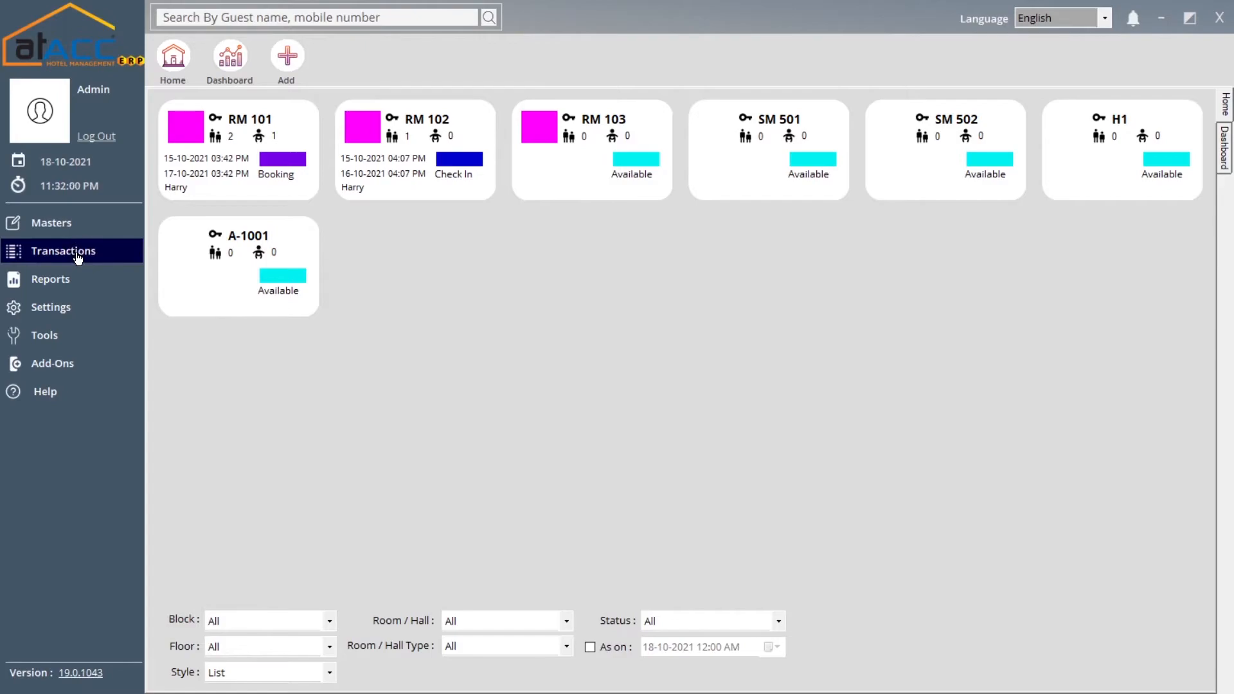
click(229, 314)
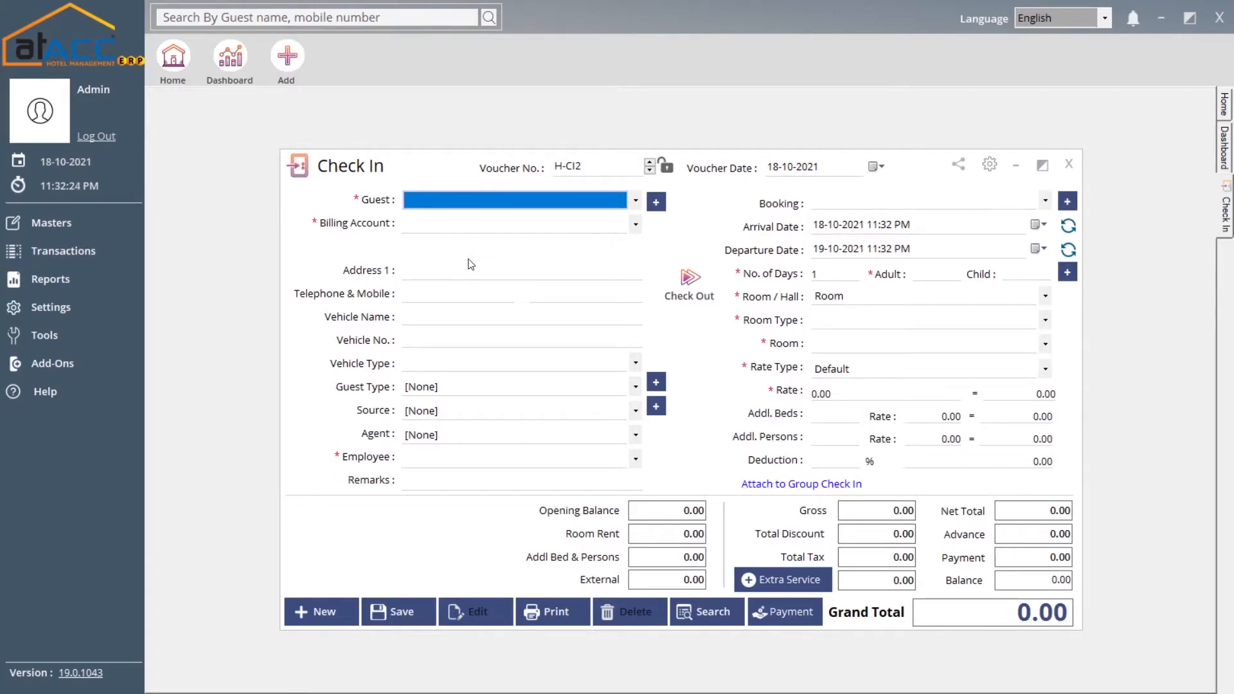
click(823, 487)
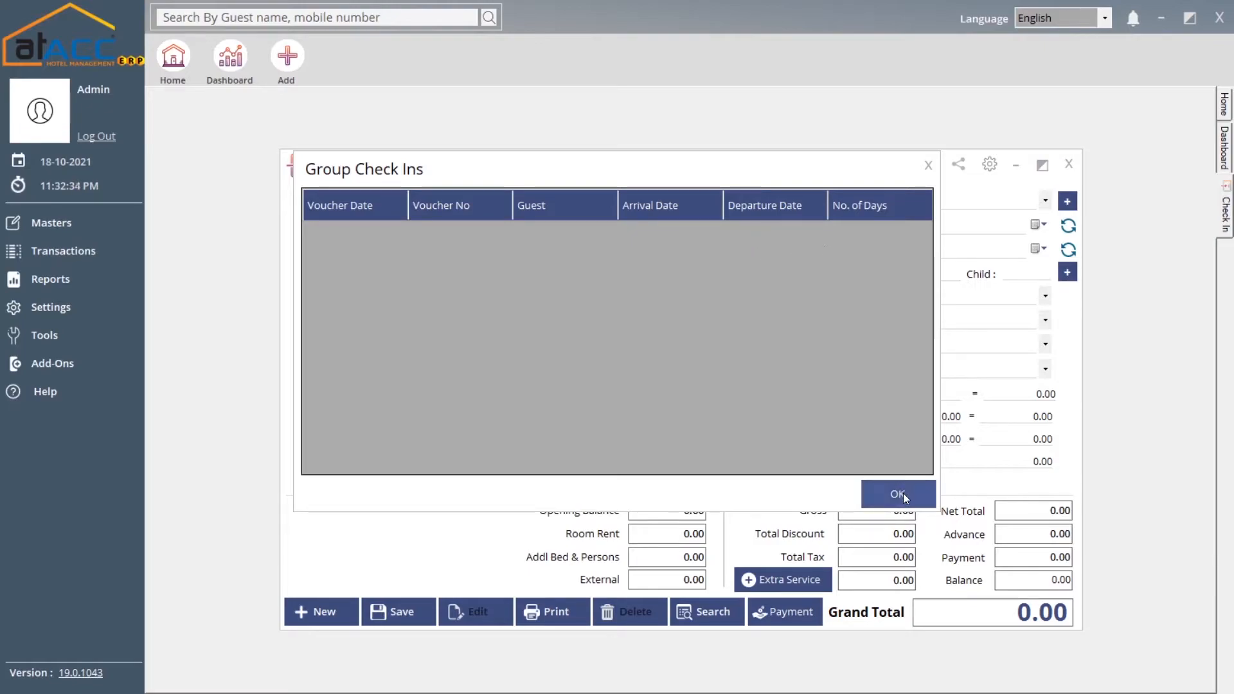
click(928, 165)
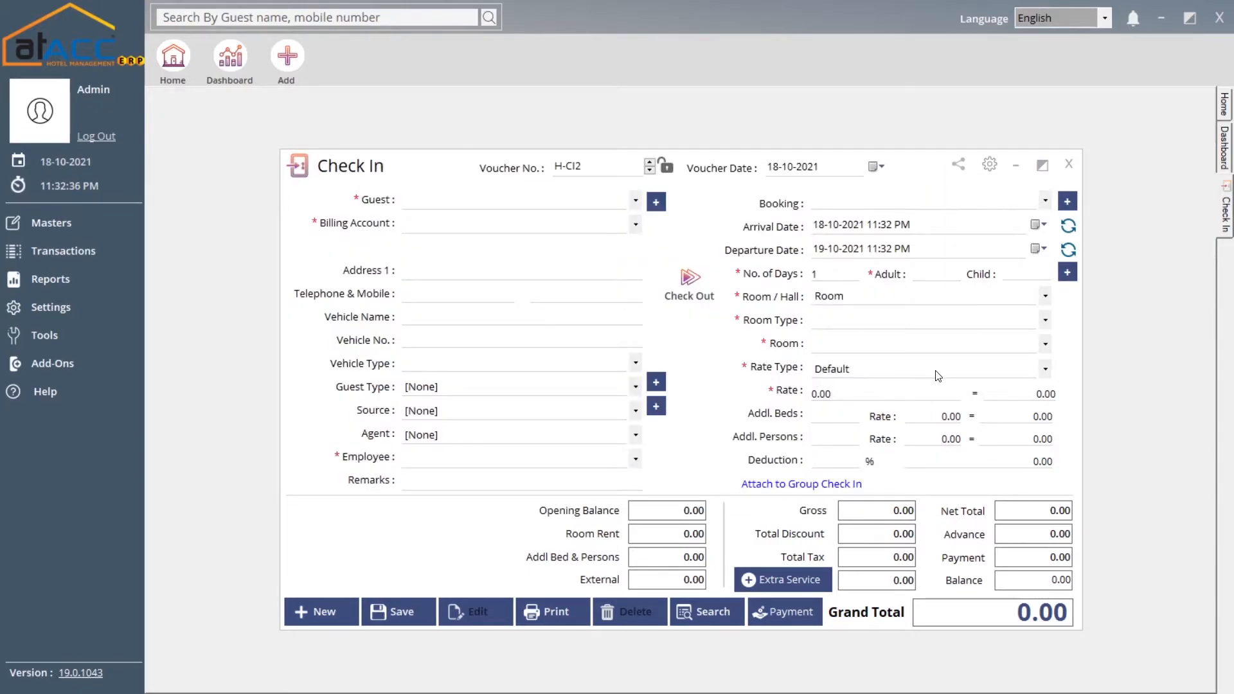
click(793, 577)
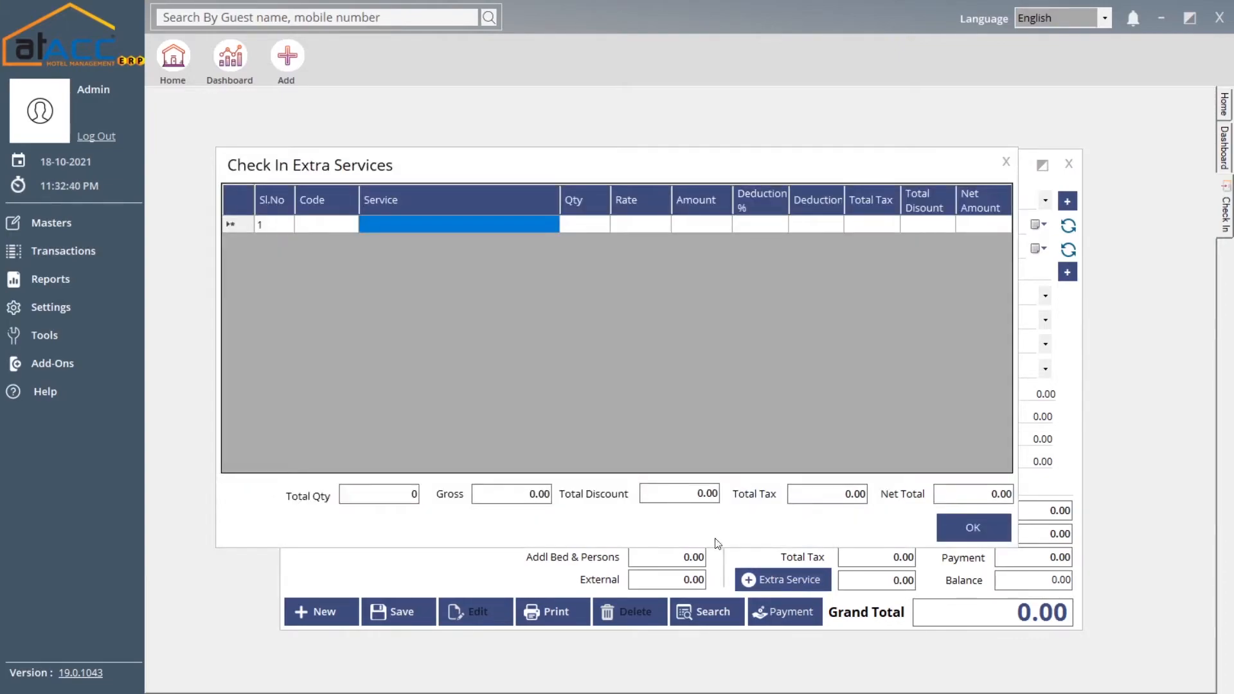
click(419, 226)
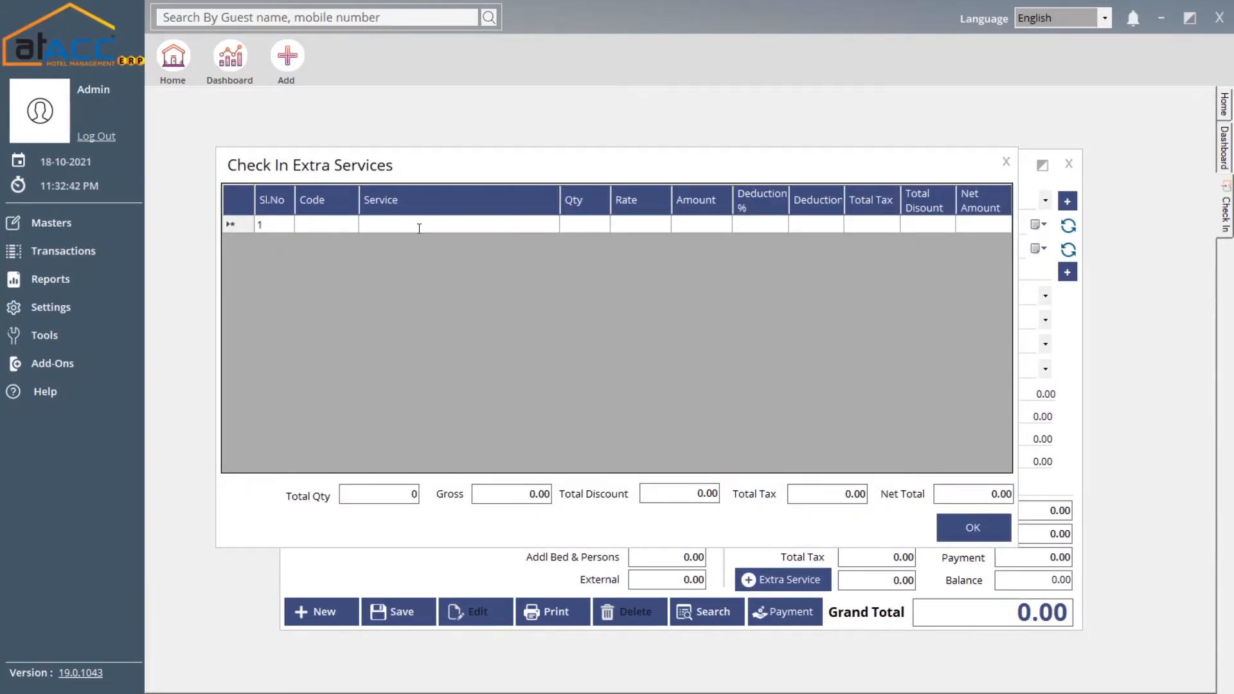
text(p)
key(BackSpace)
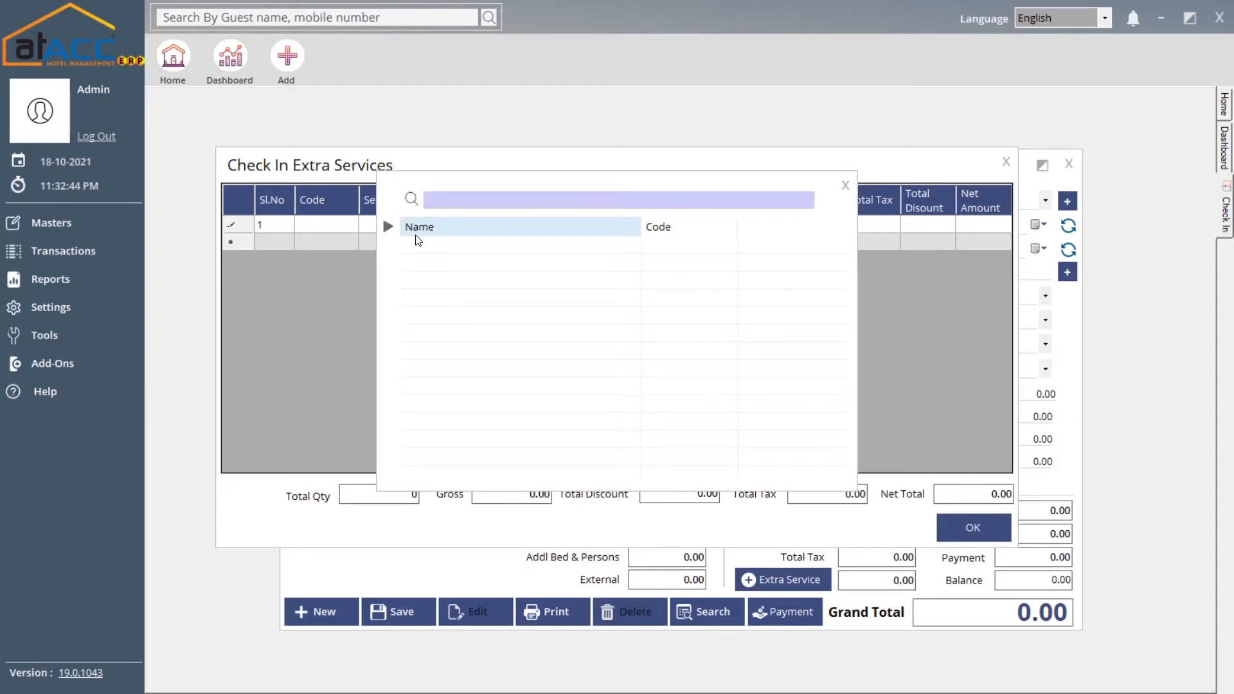
click(845, 185)
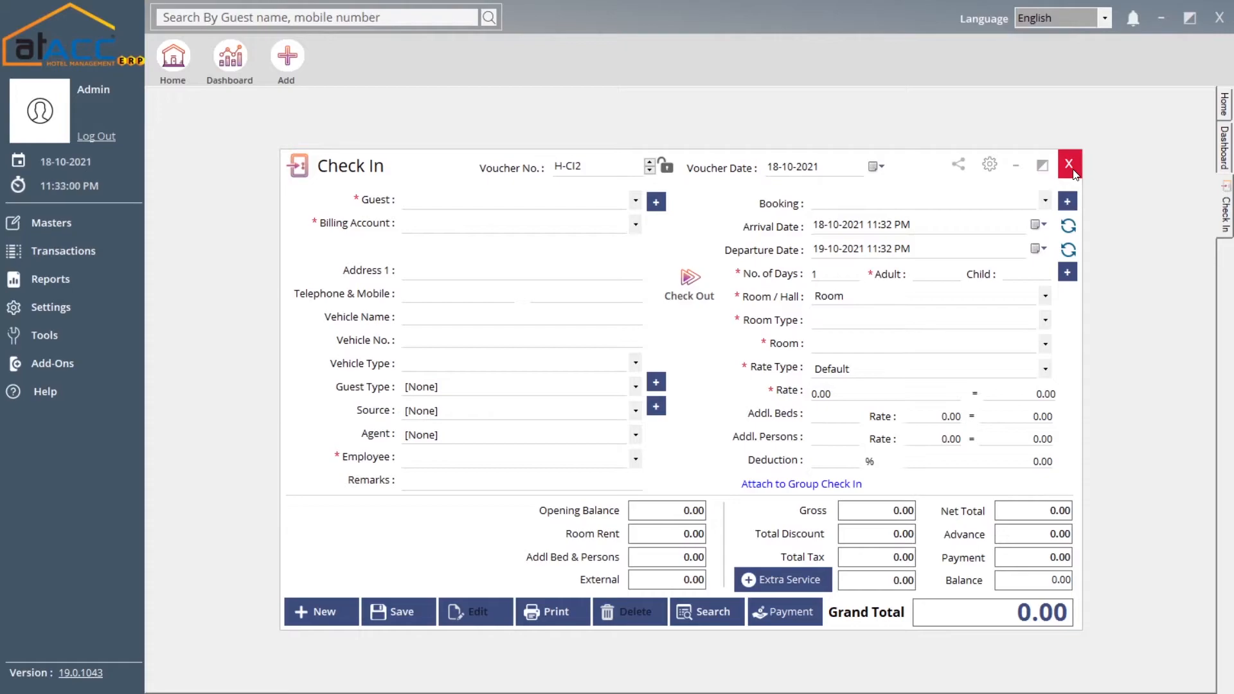
Close the check-in form and start Check Out H-CO1 for check-in H-CI1, moving to the Guest and Address 1 fields
click(1069, 165)
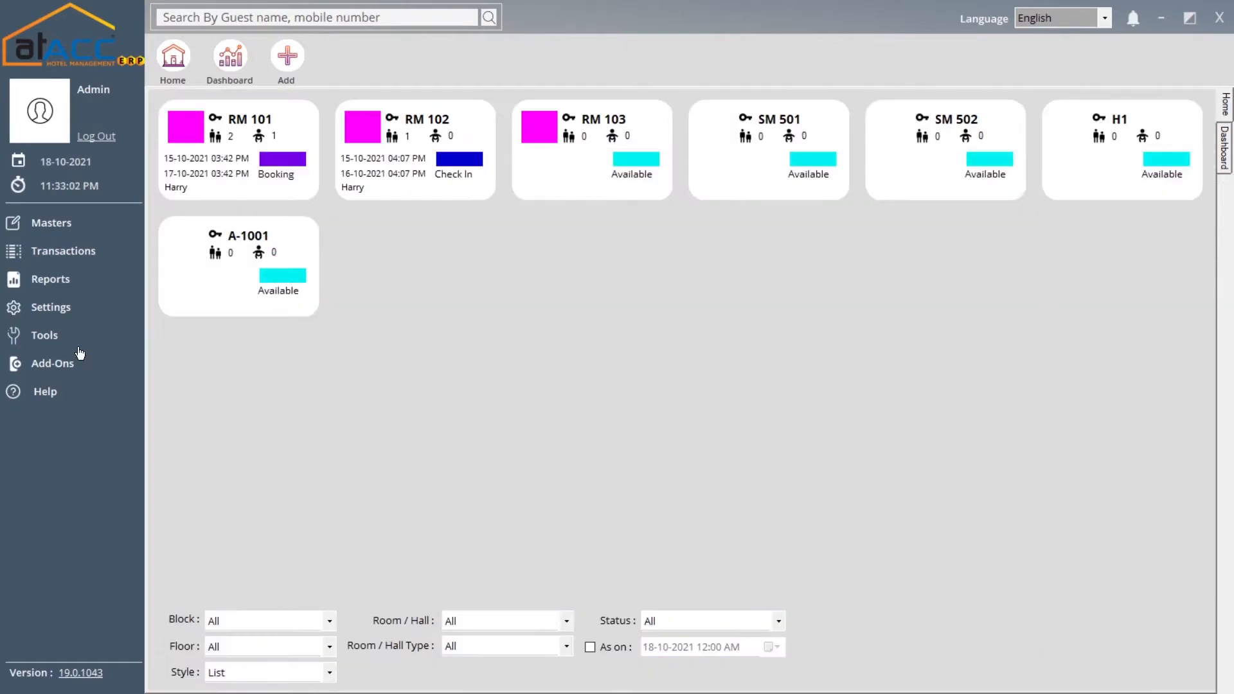
click(81, 253)
click(181, 325)
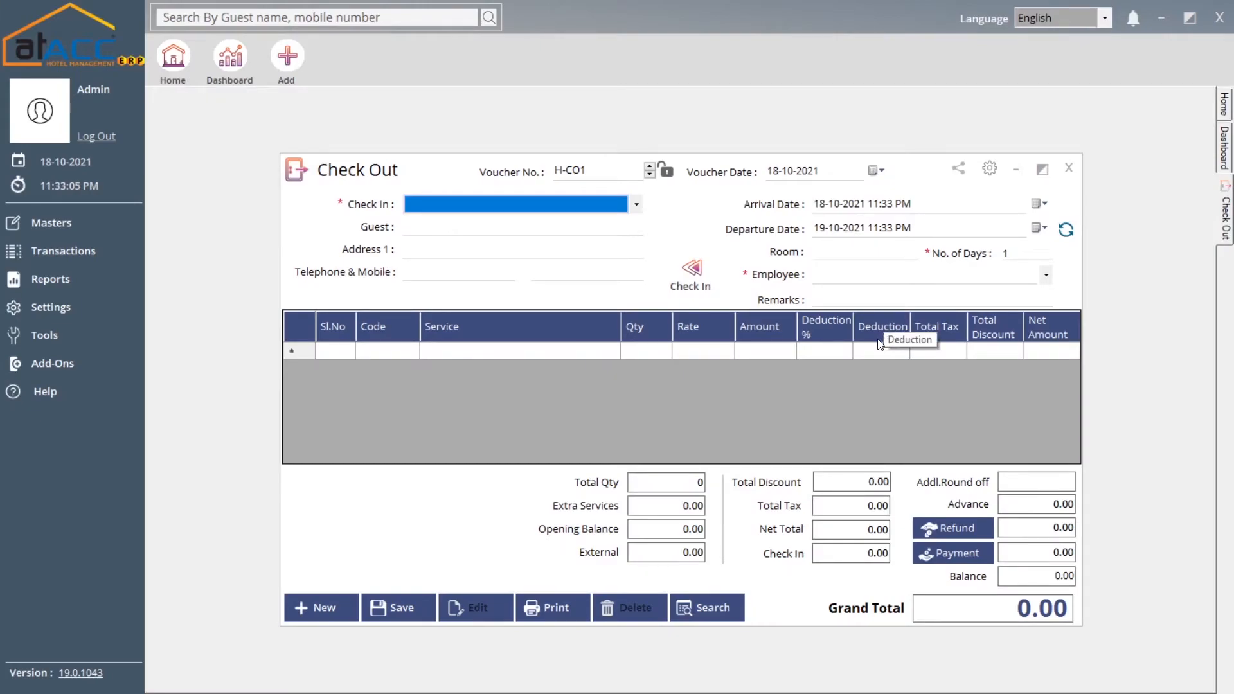
click(438, 207)
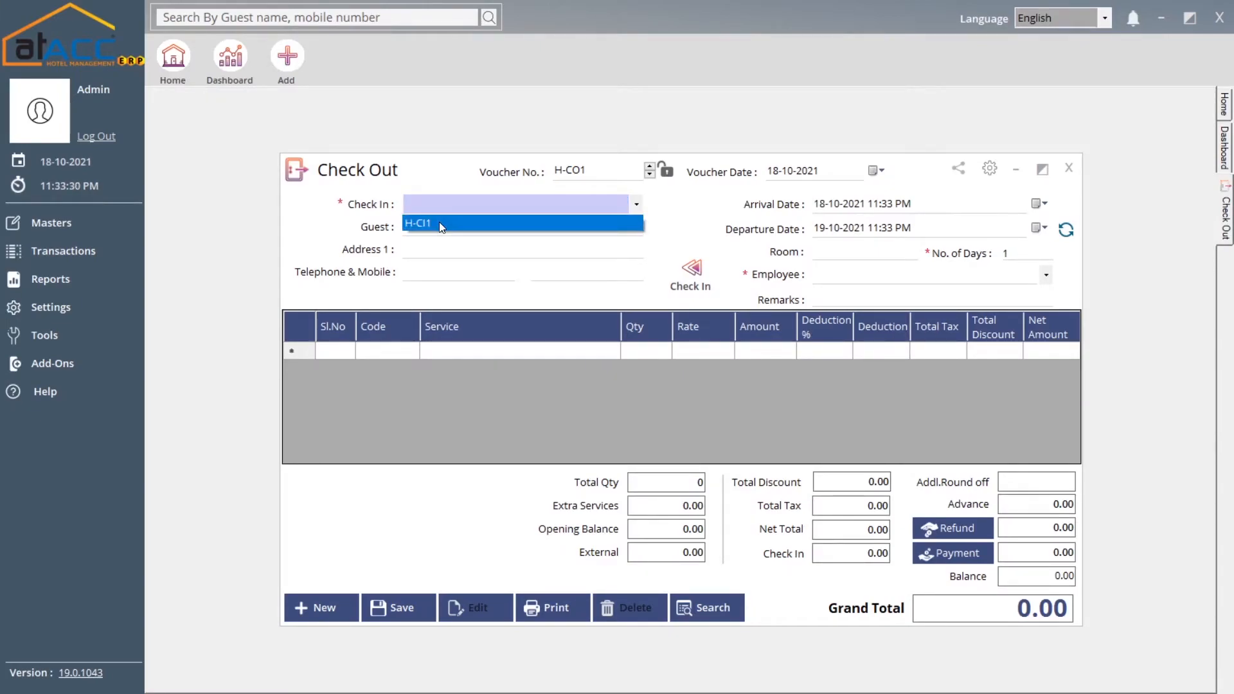
click(441, 225)
click(477, 227)
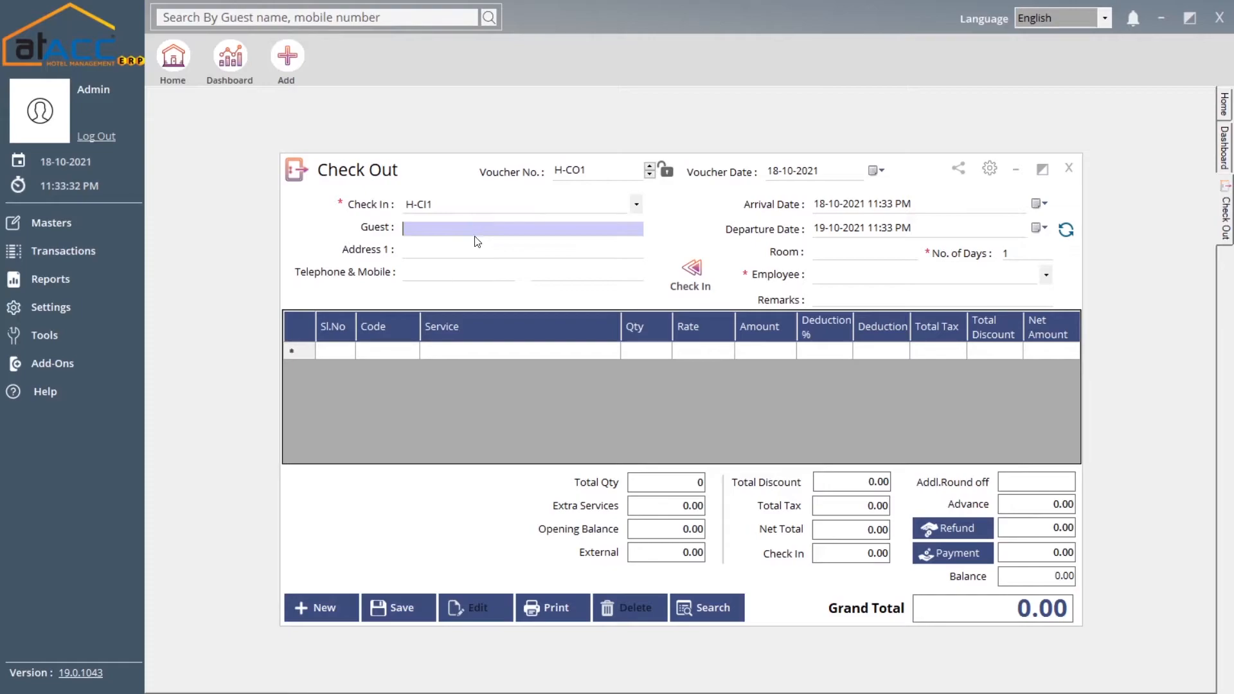
click(441, 248)
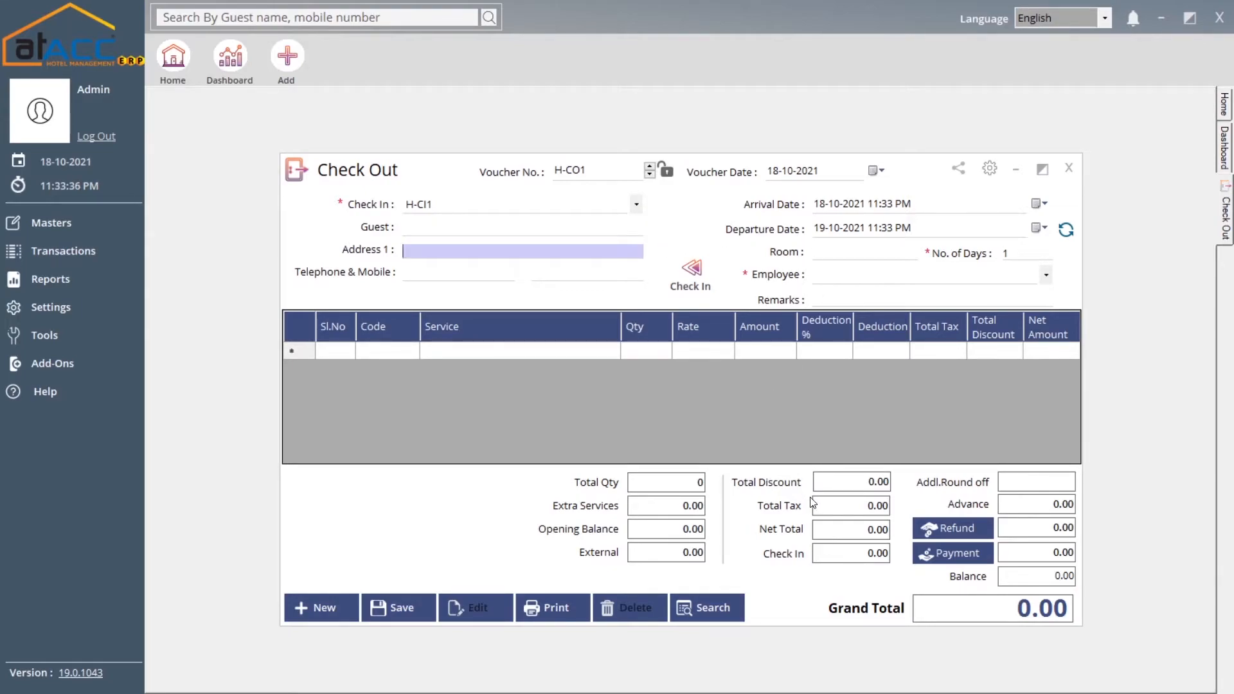
View the Refunds window for the check-out, then close it and the Check Out form unsaved
click(953, 529)
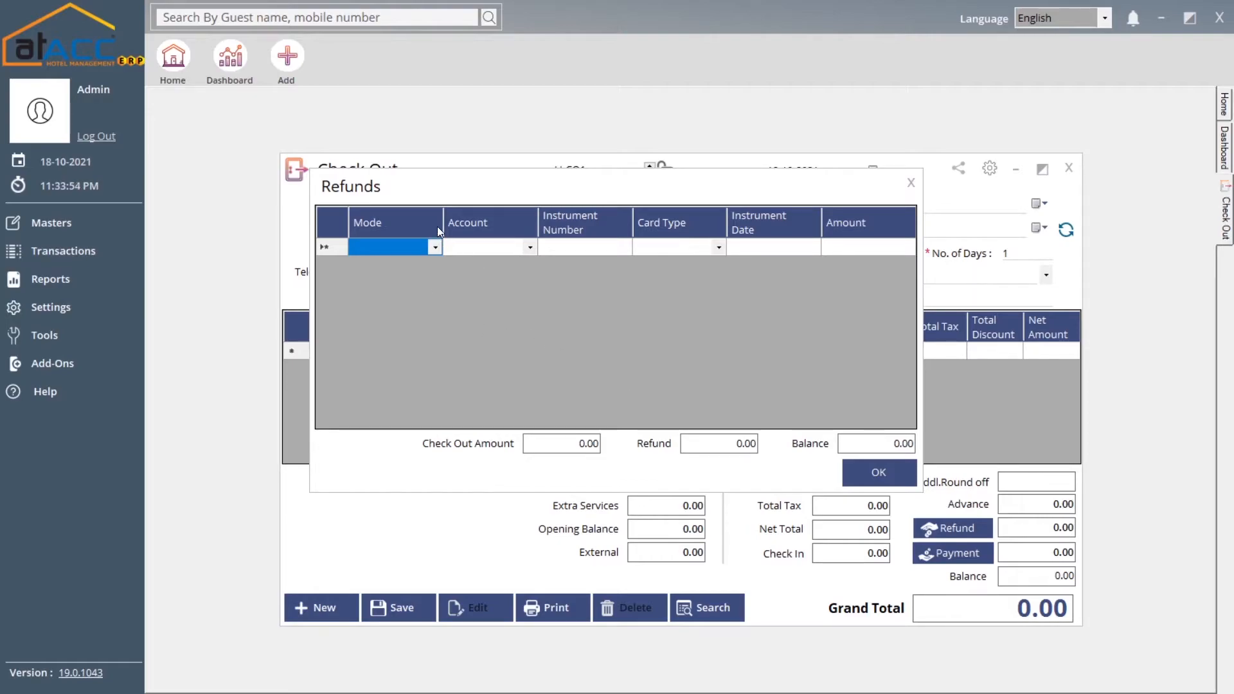
click(910, 183)
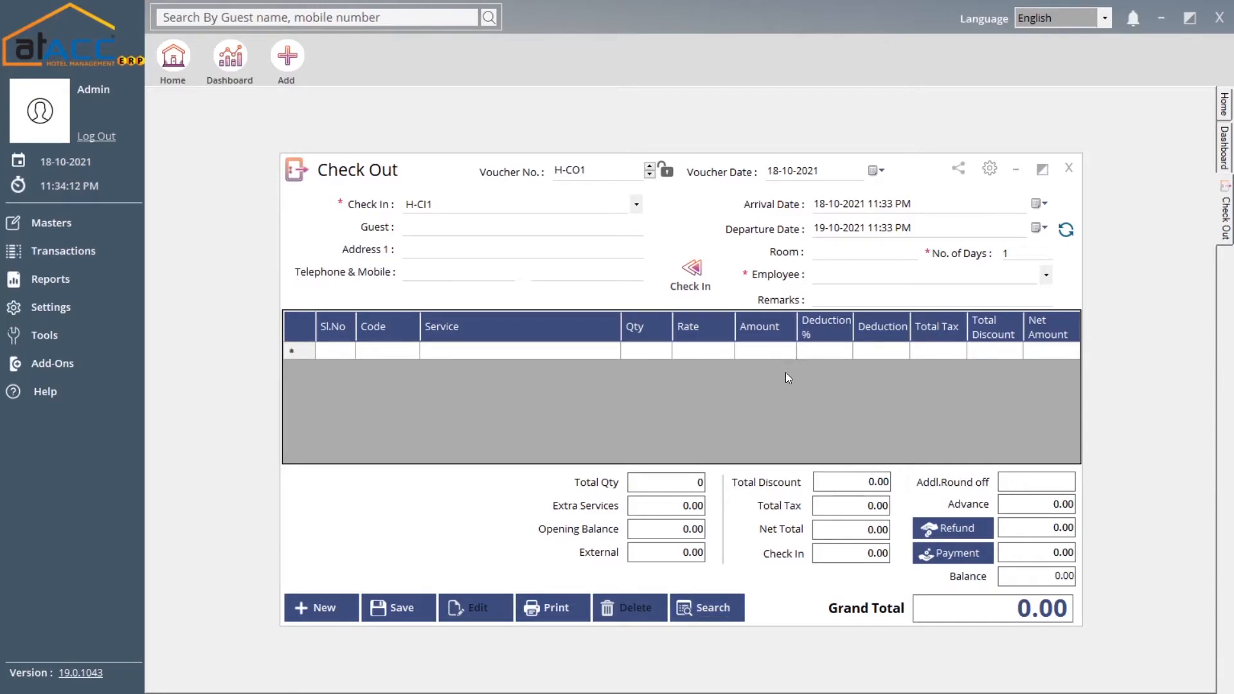
click(1072, 172)
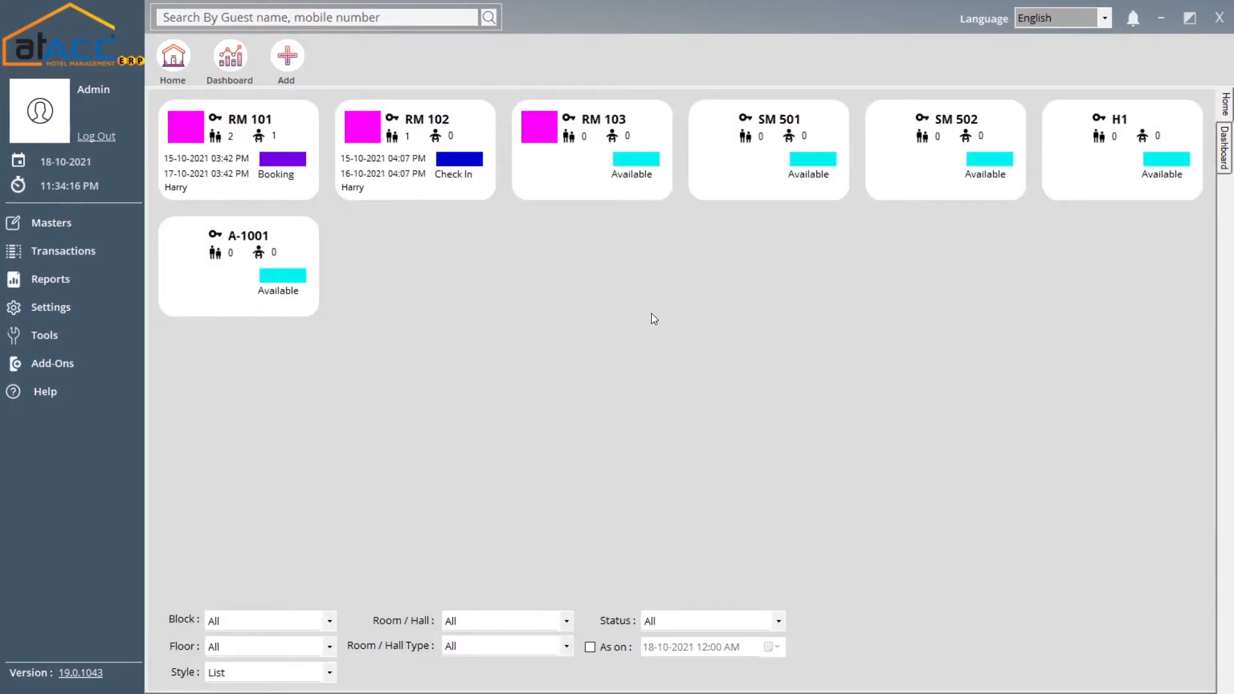
click(113, 257)
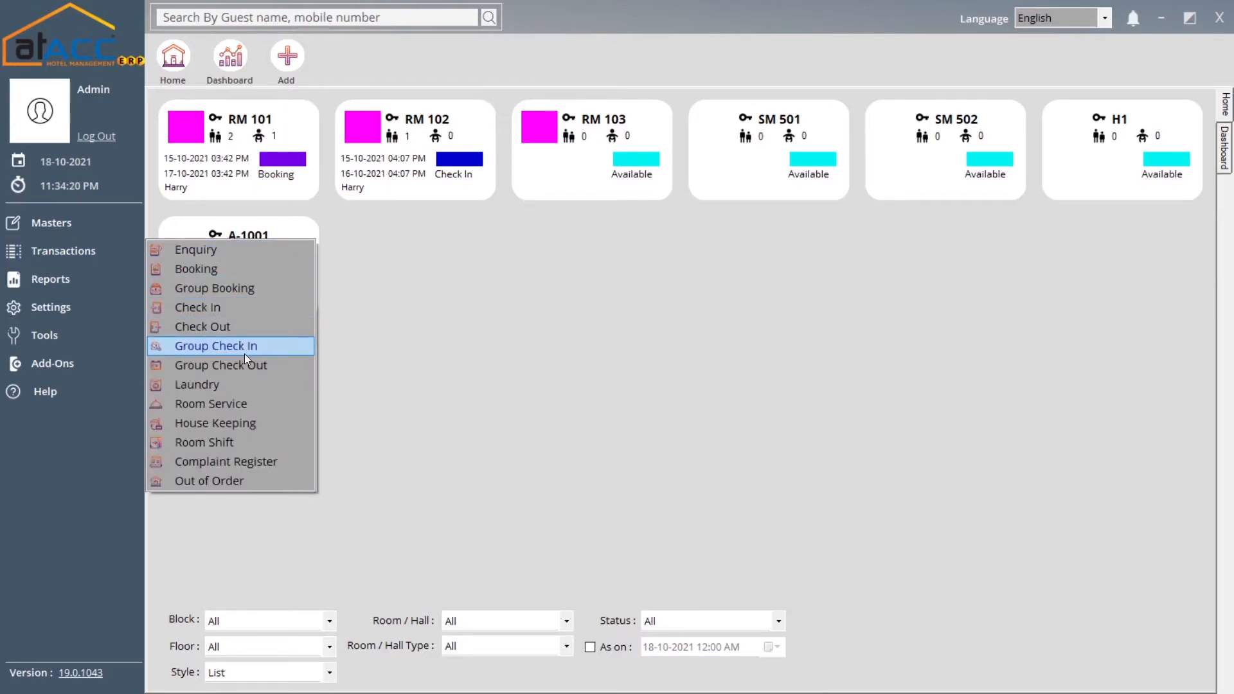
click(278, 350)
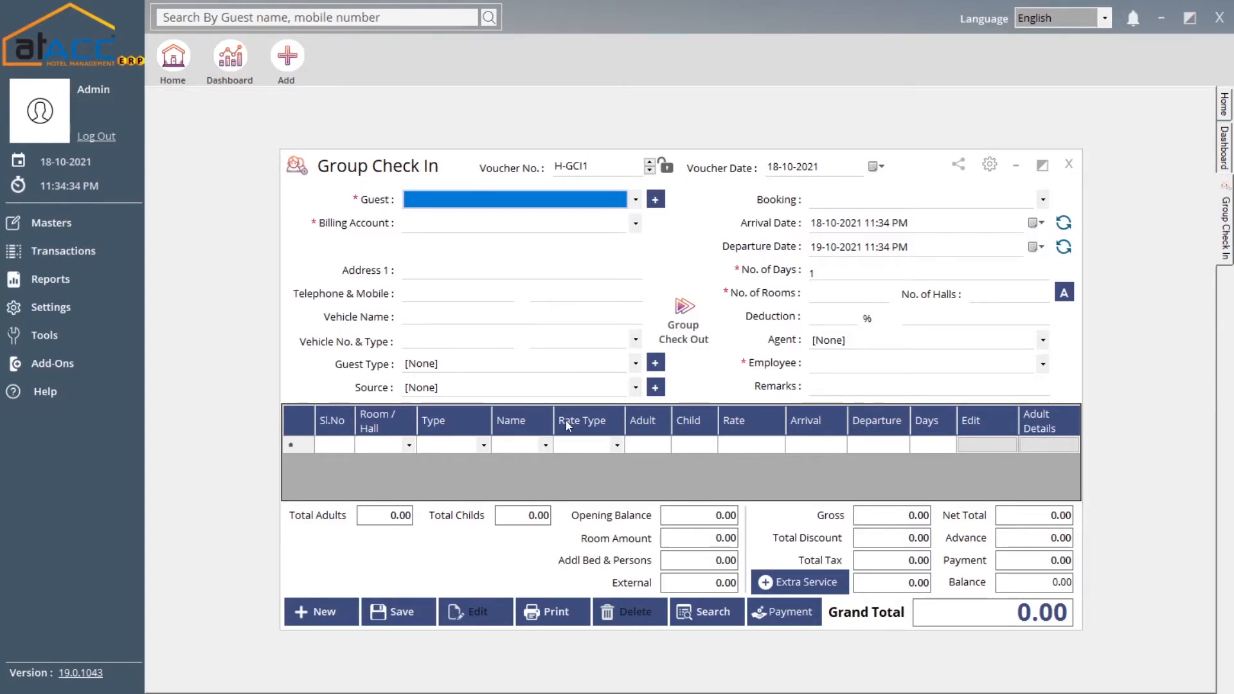
click(1067, 165)
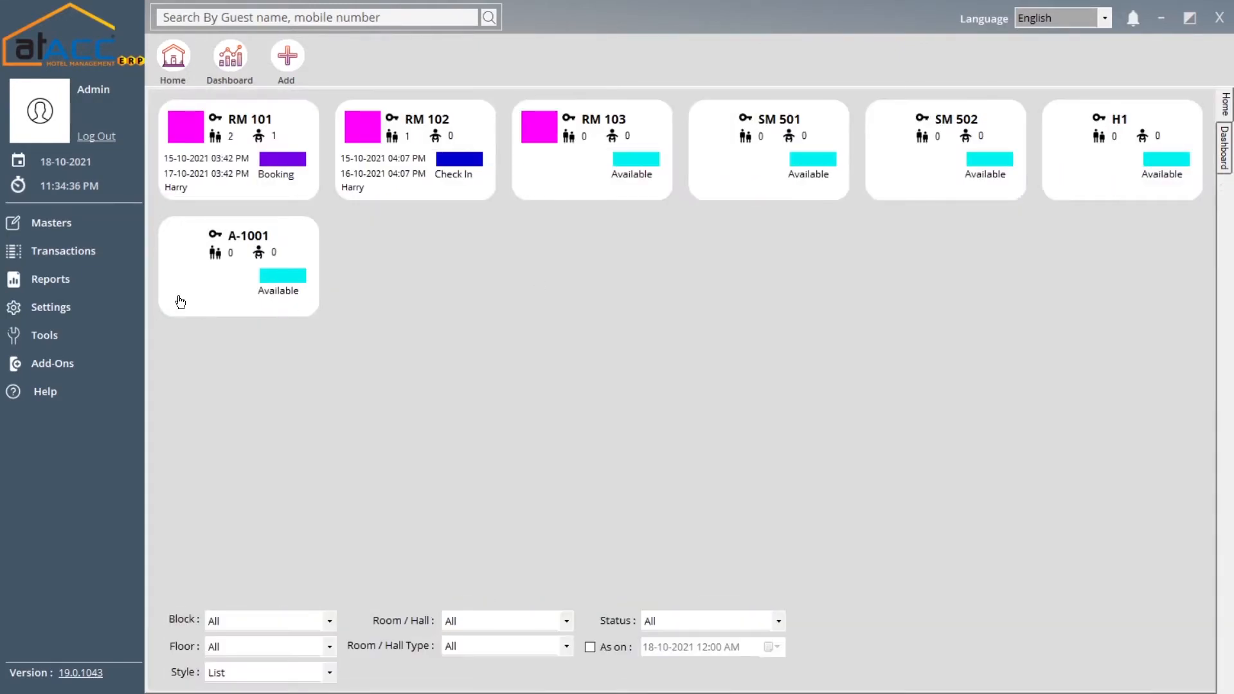
click(107, 257)
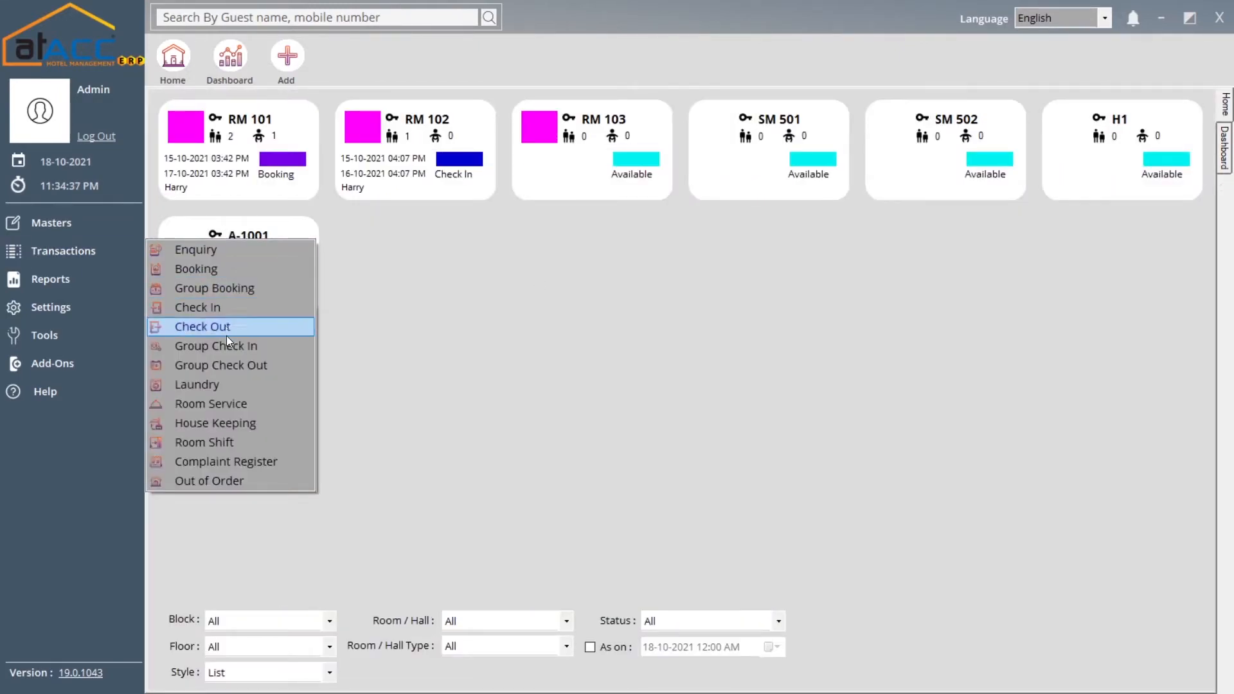
click(233, 388)
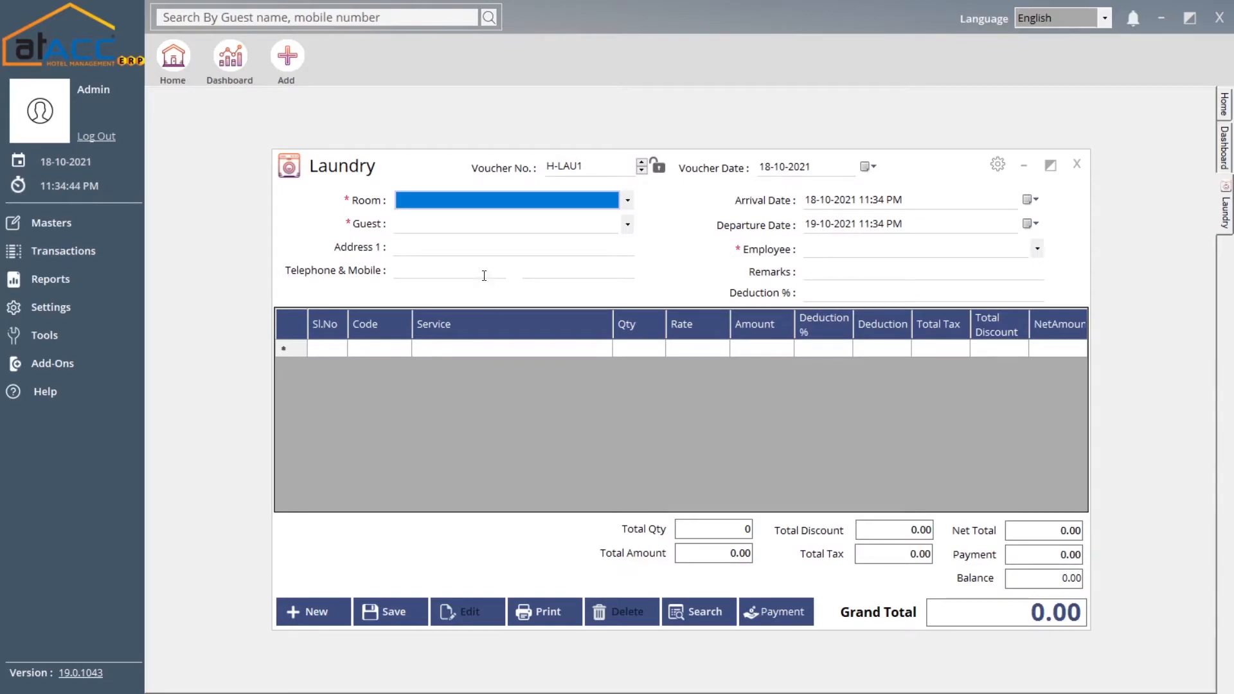
click(470, 203)
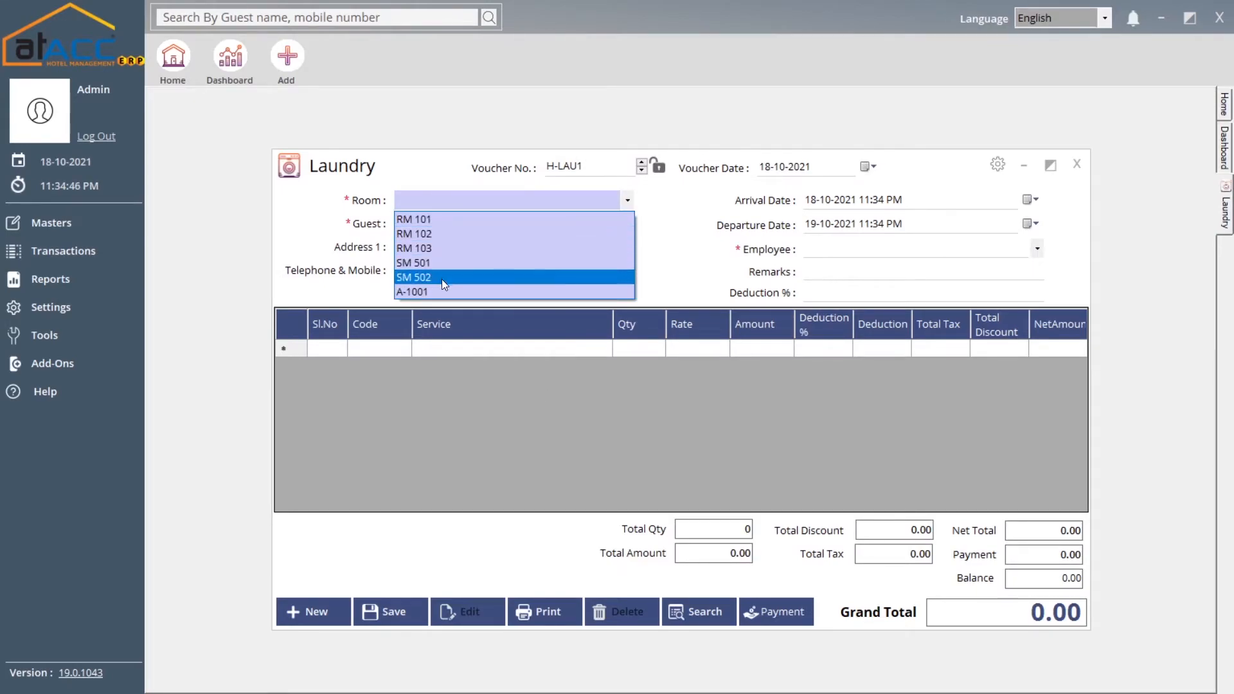
click(442, 279)
click(431, 230)
click(454, 202)
click(454, 201)
click(453, 223)
click(453, 226)
click(455, 200)
click(455, 200)
click(450, 235)
click(456, 219)
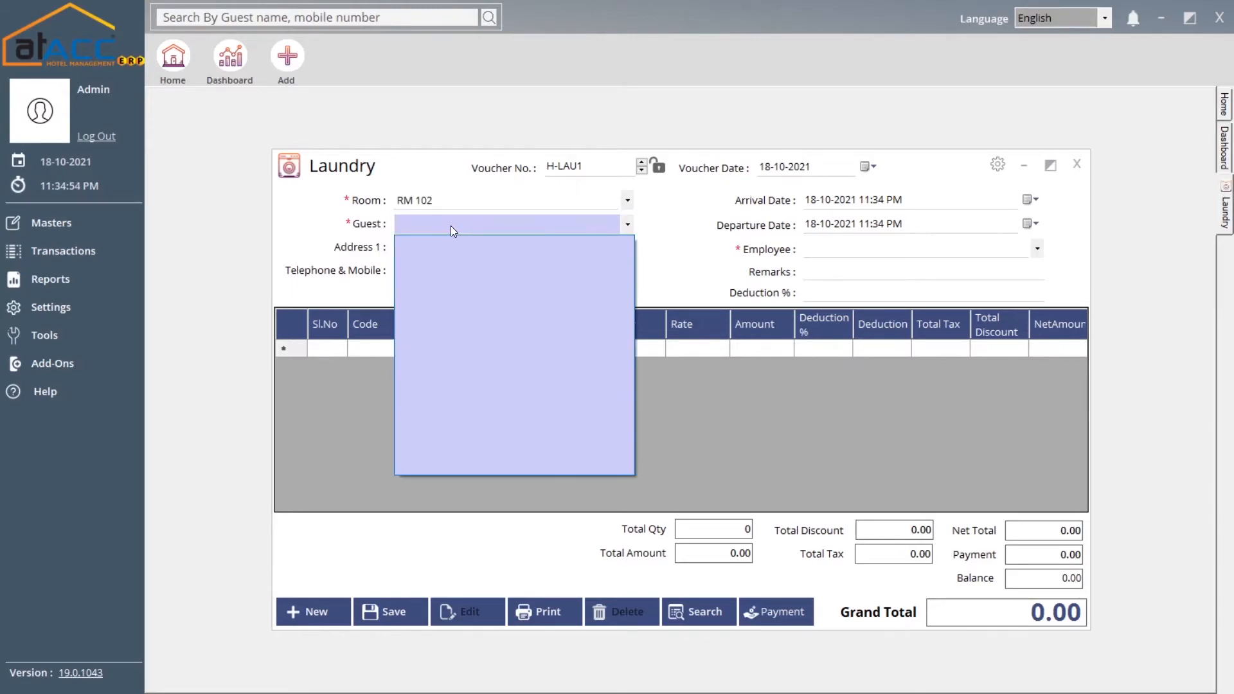
click(450, 226)
click(444, 252)
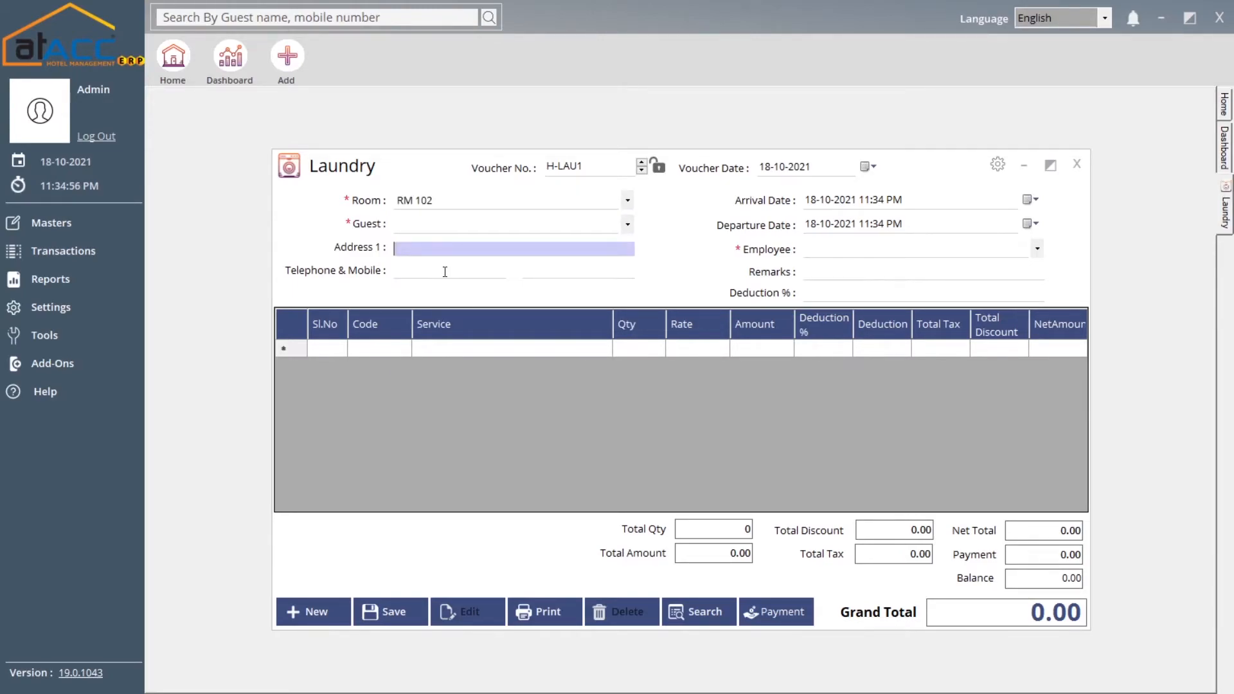
click(445, 271)
click(415, 249)
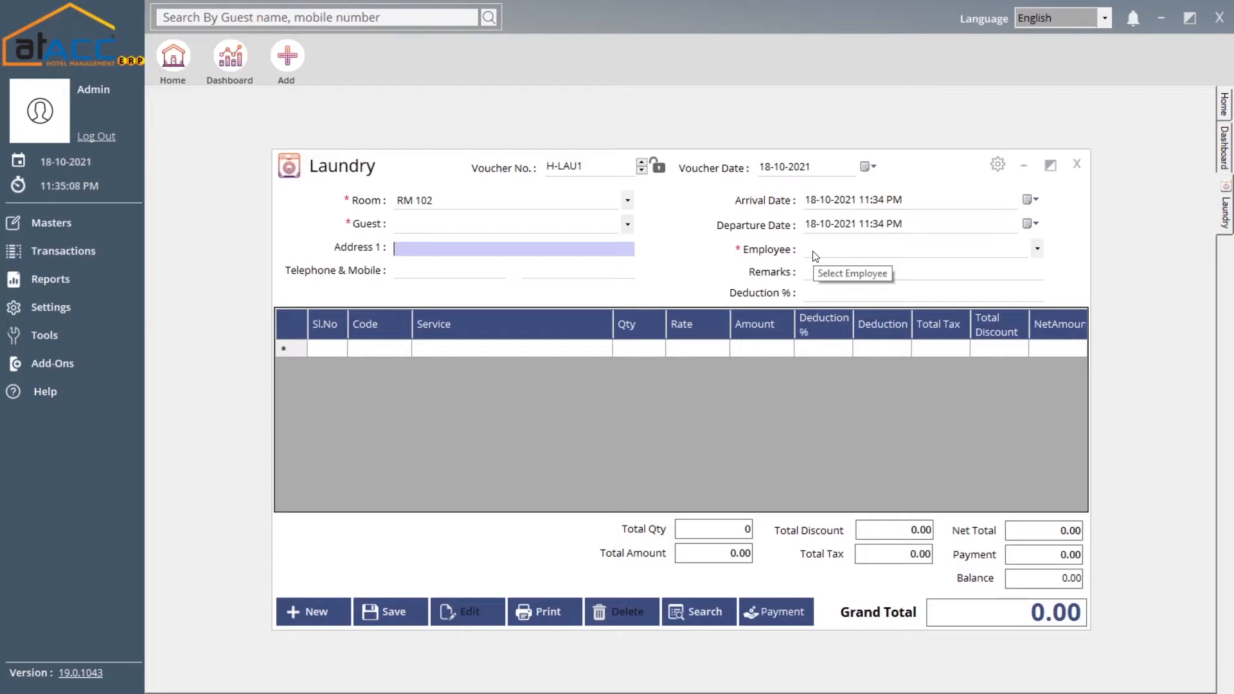
click(818, 295)
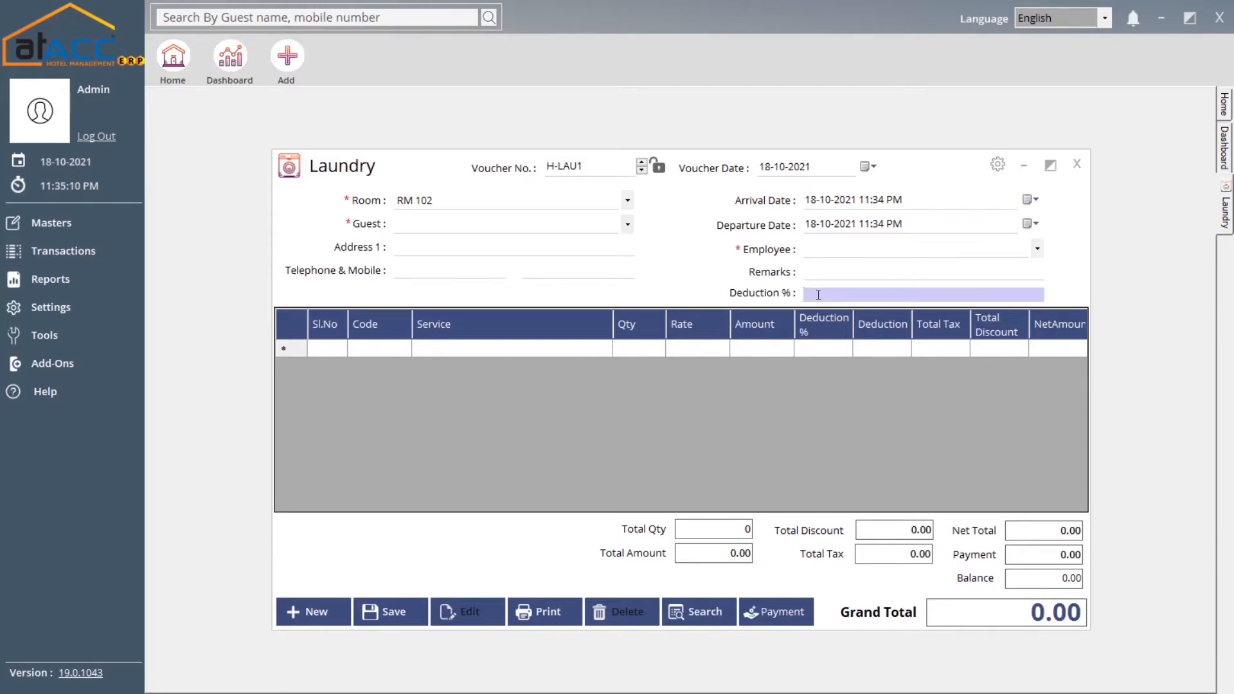
click(452, 353)
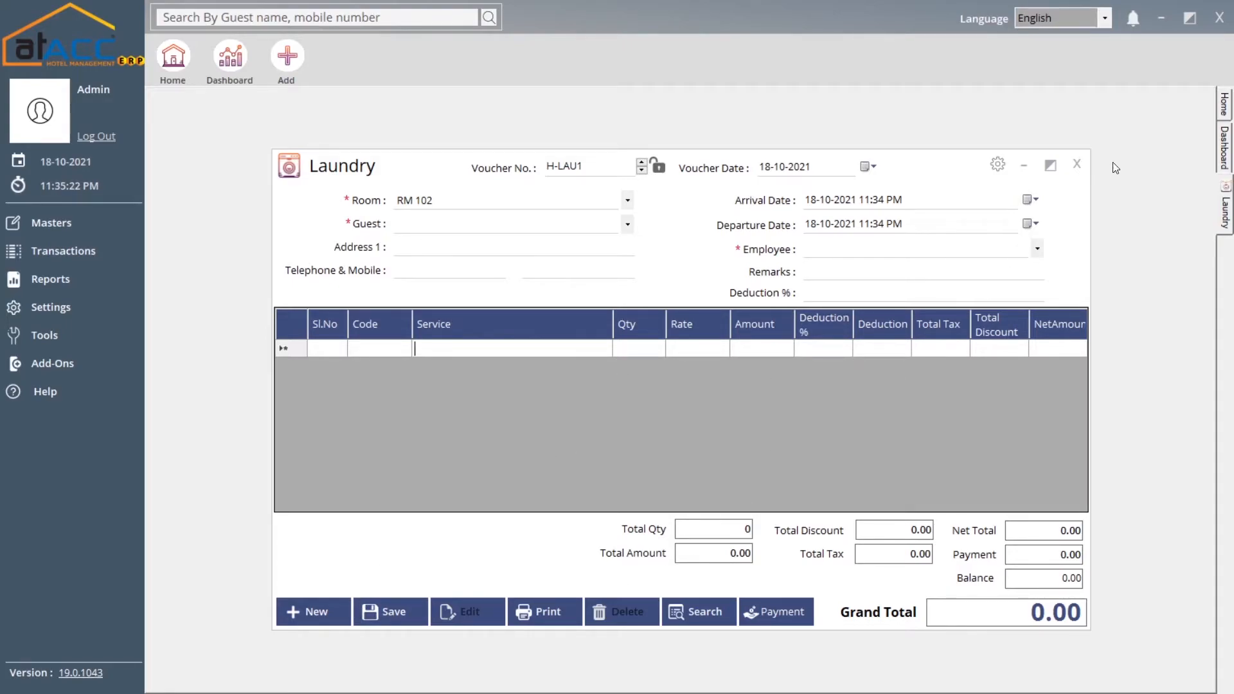
click(1076, 165)
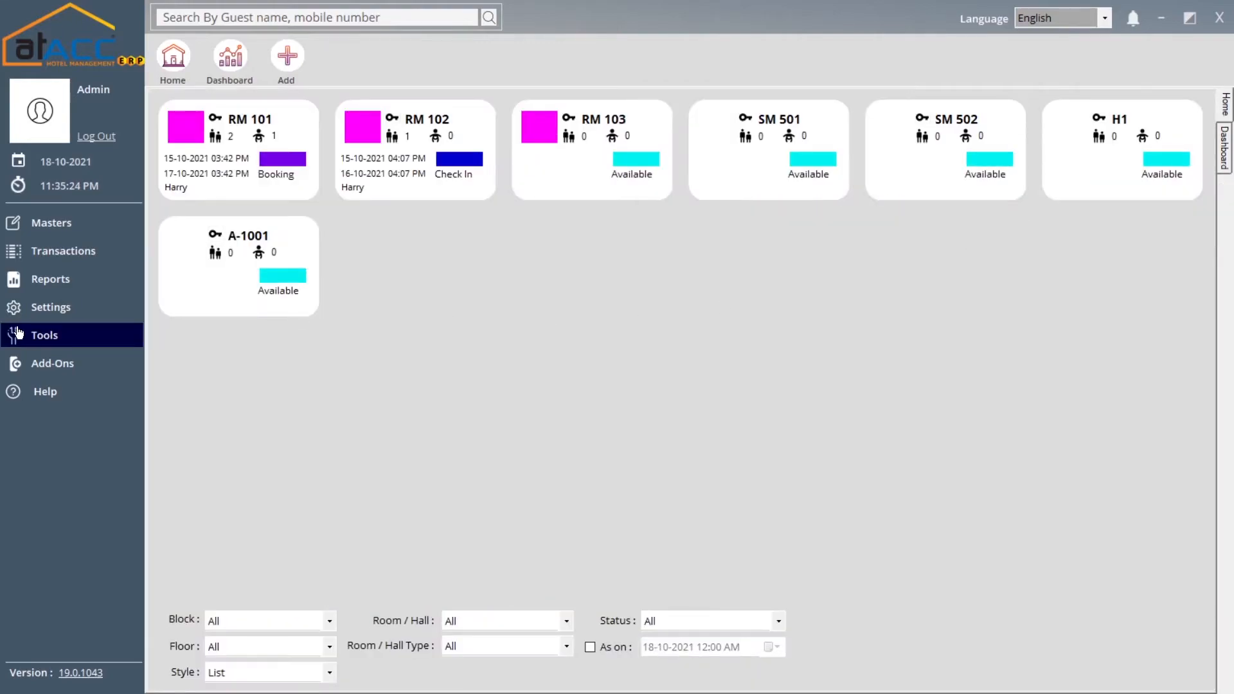
click(61, 258)
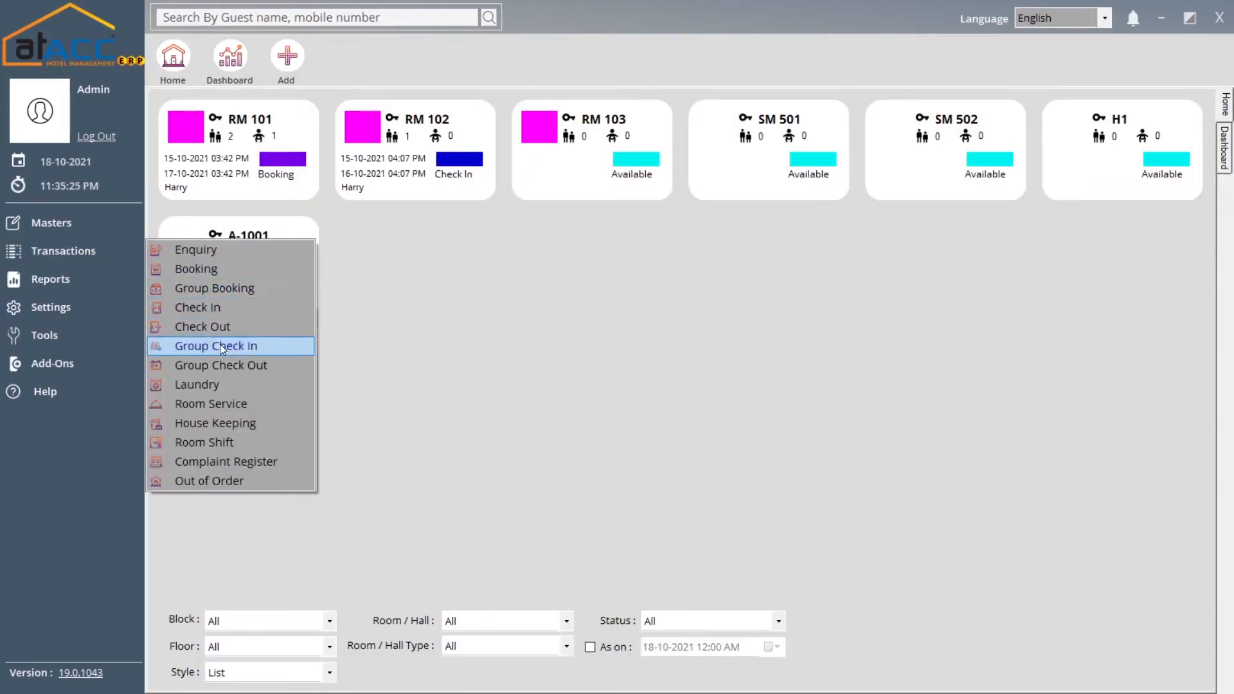
click(223, 405)
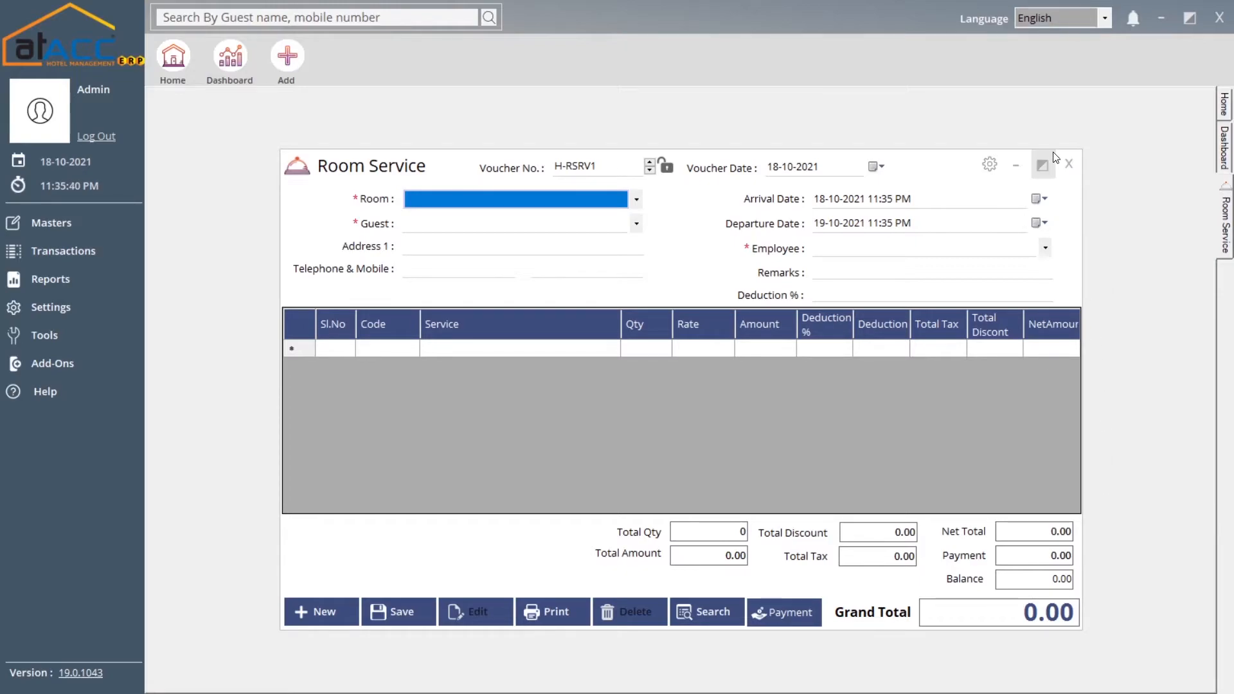
click(1066, 165)
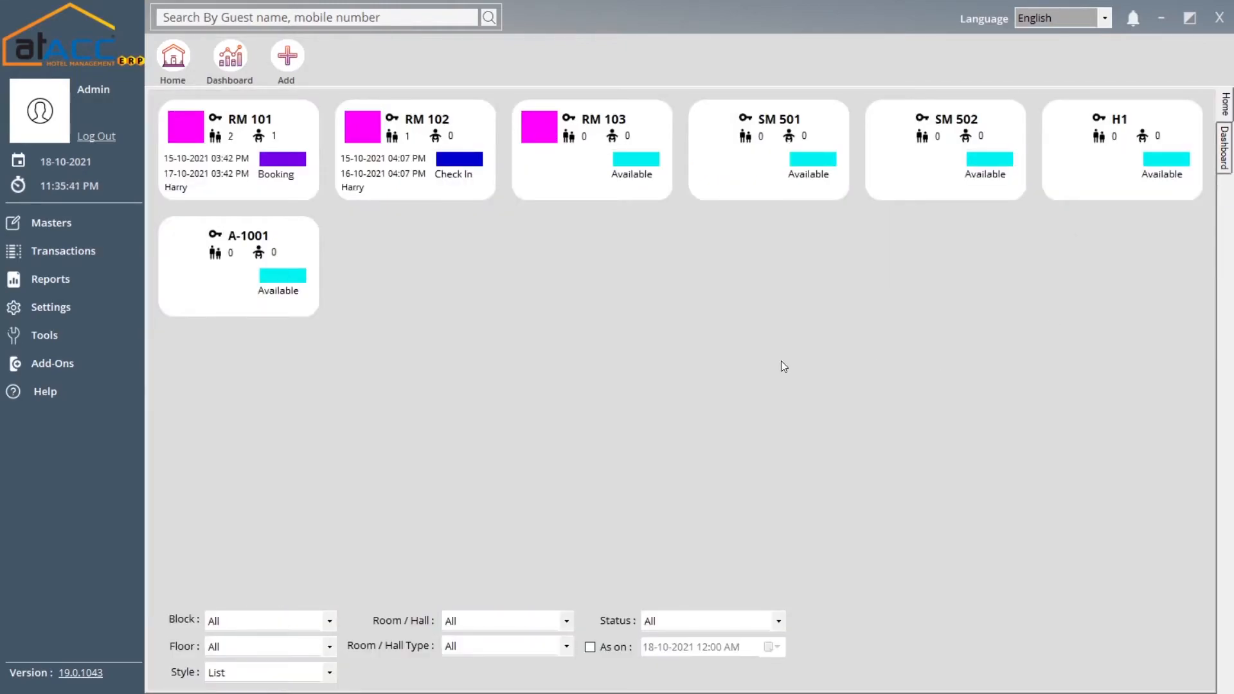
click(118, 258)
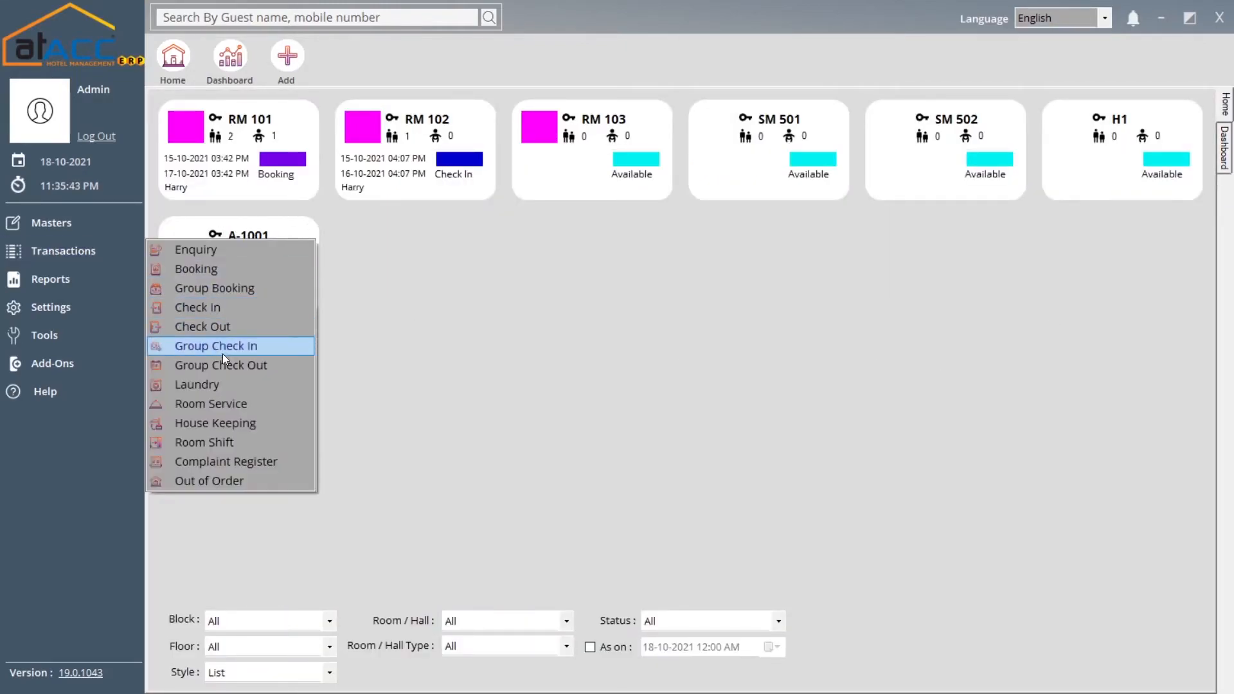
click(226, 425)
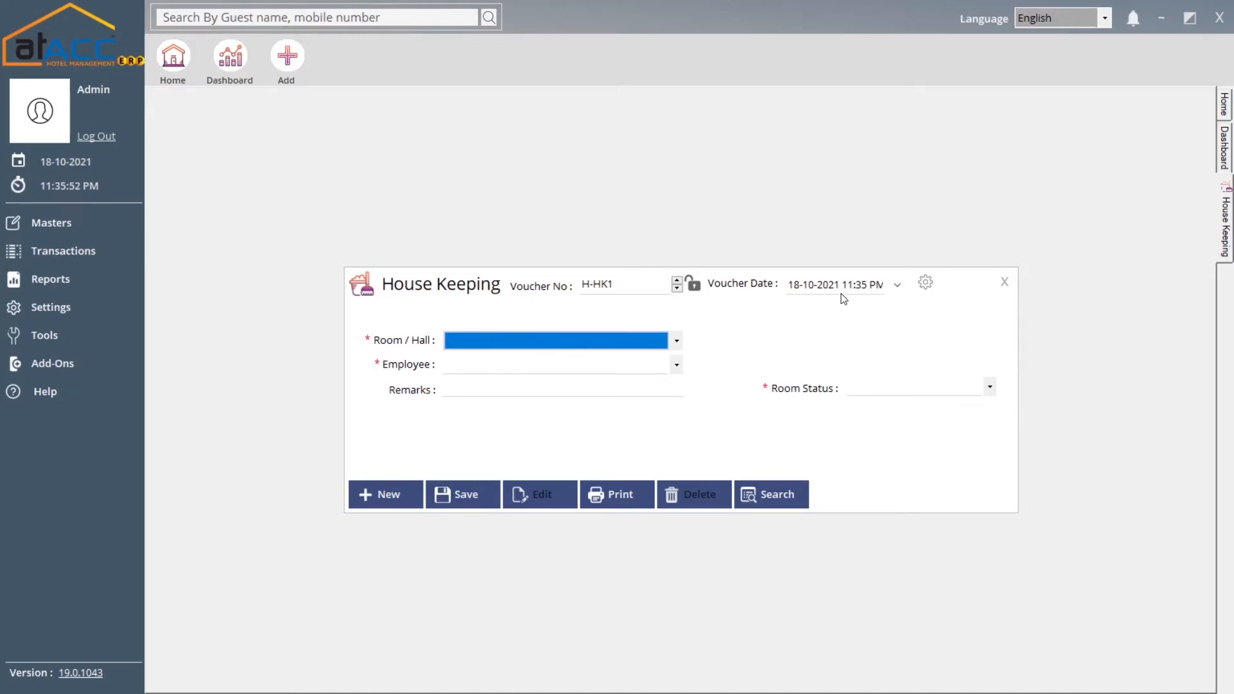
click(460, 345)
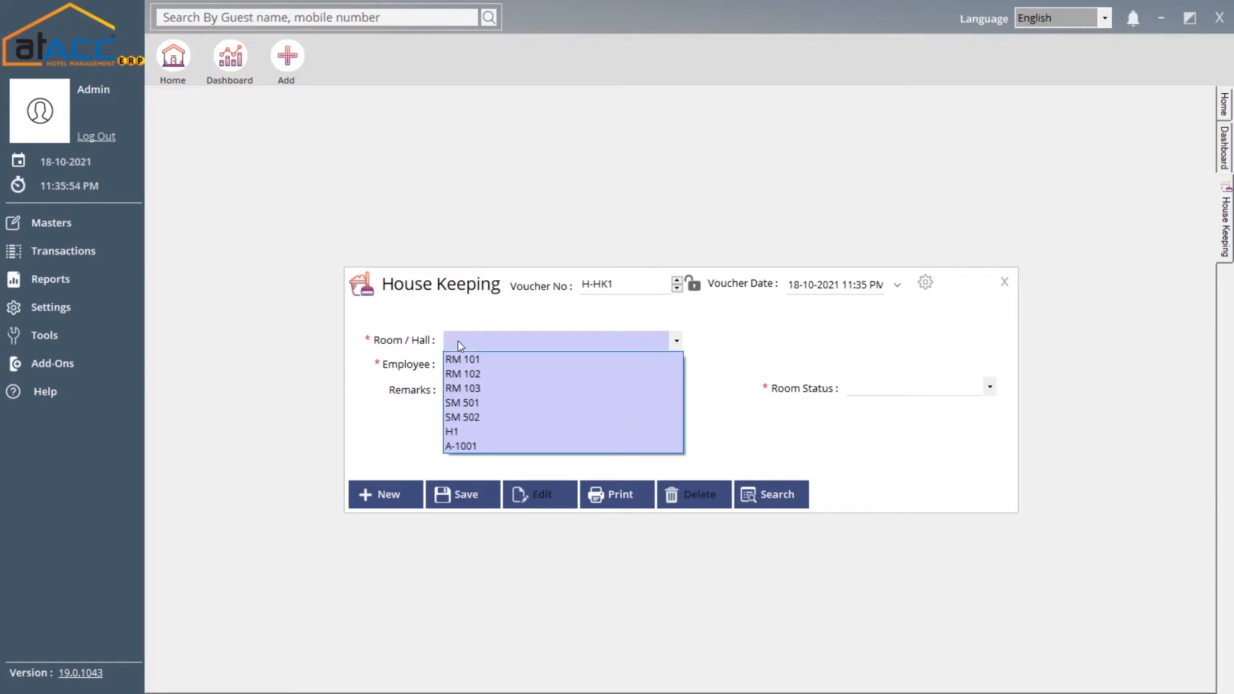
click(458, 340)
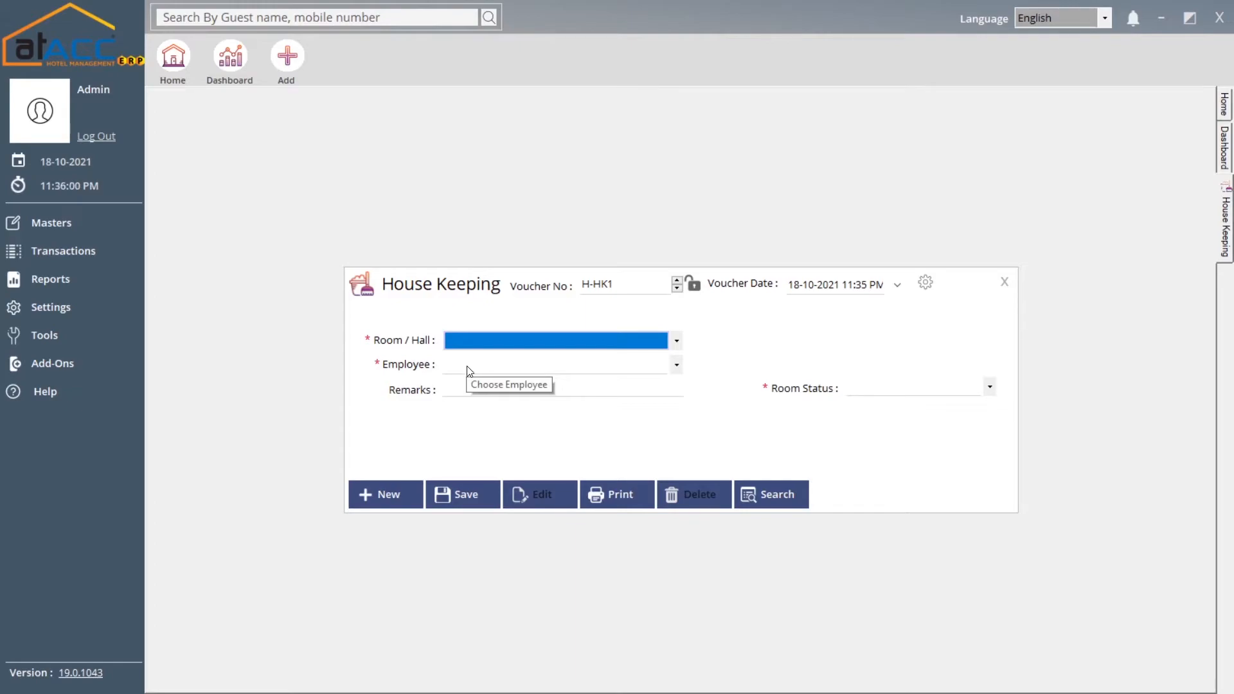
click(897, 389)
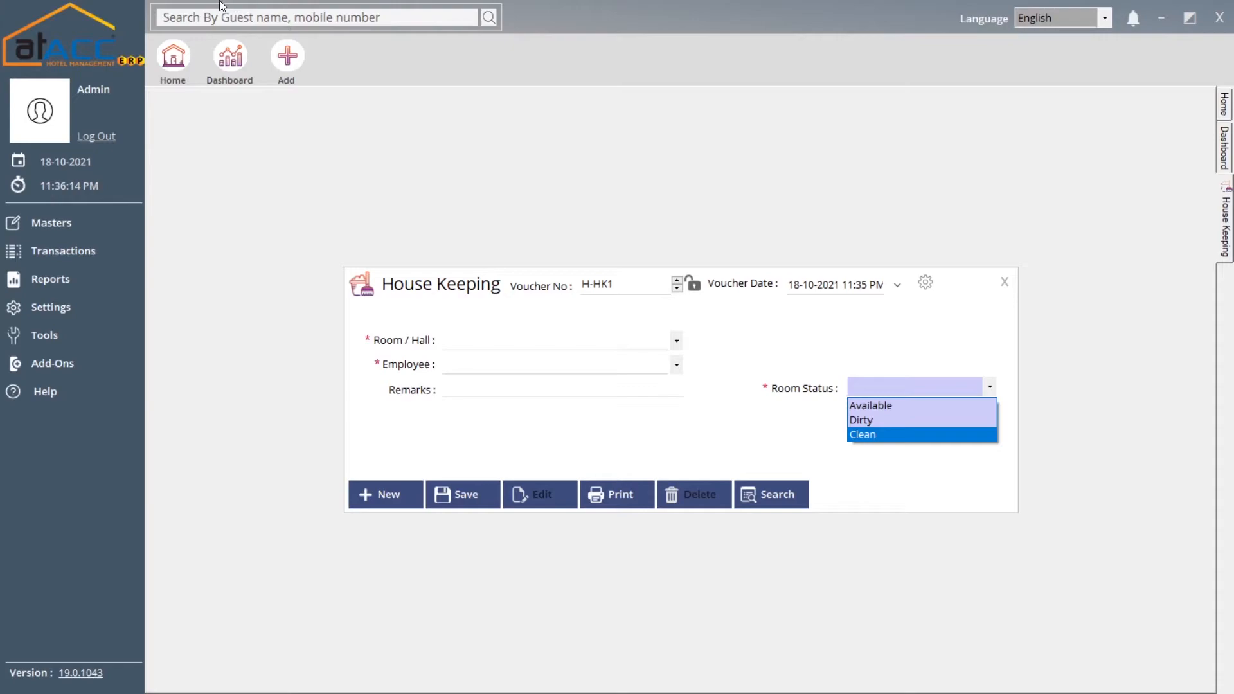
click(1003, 283)
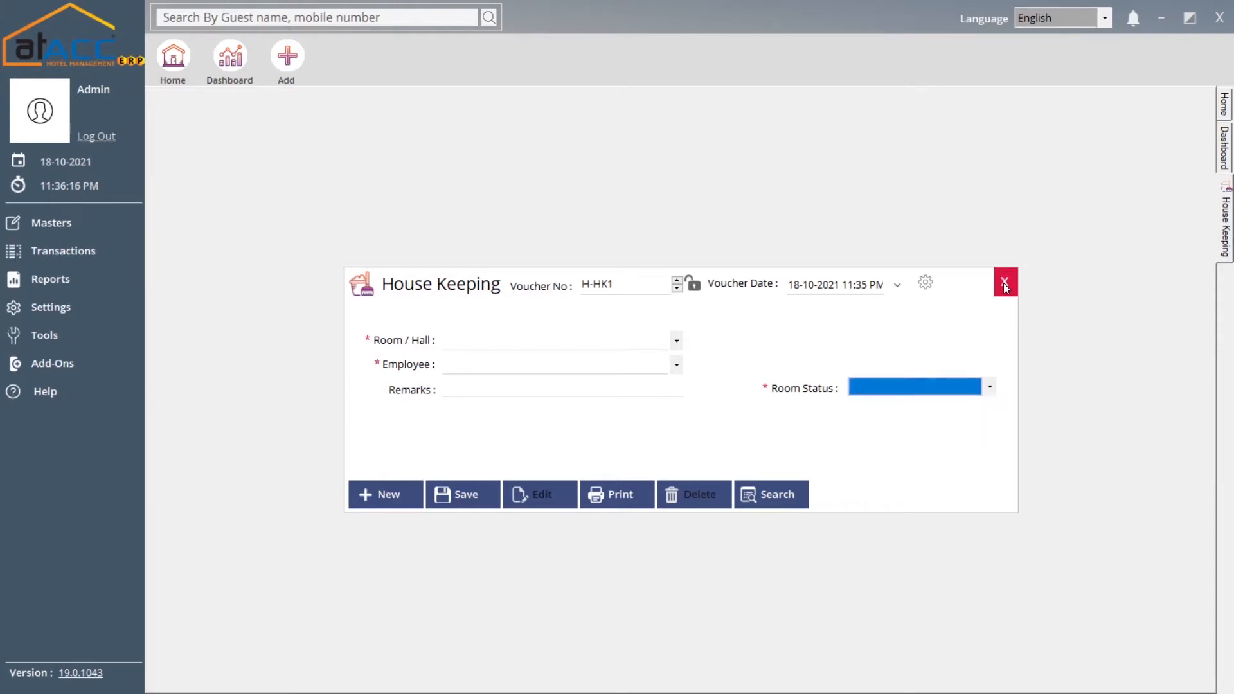
click(1003, 283)
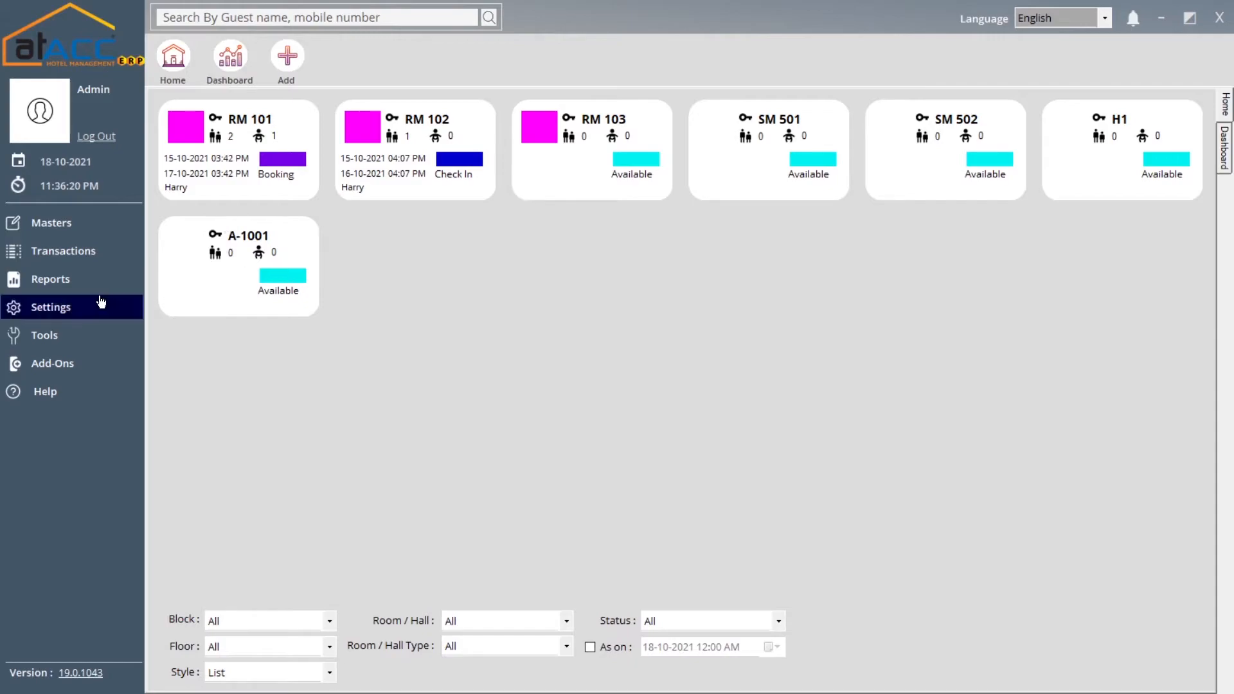
Start a new Complaint Register entry H-REG1 for room RM 101
click(90, 258)
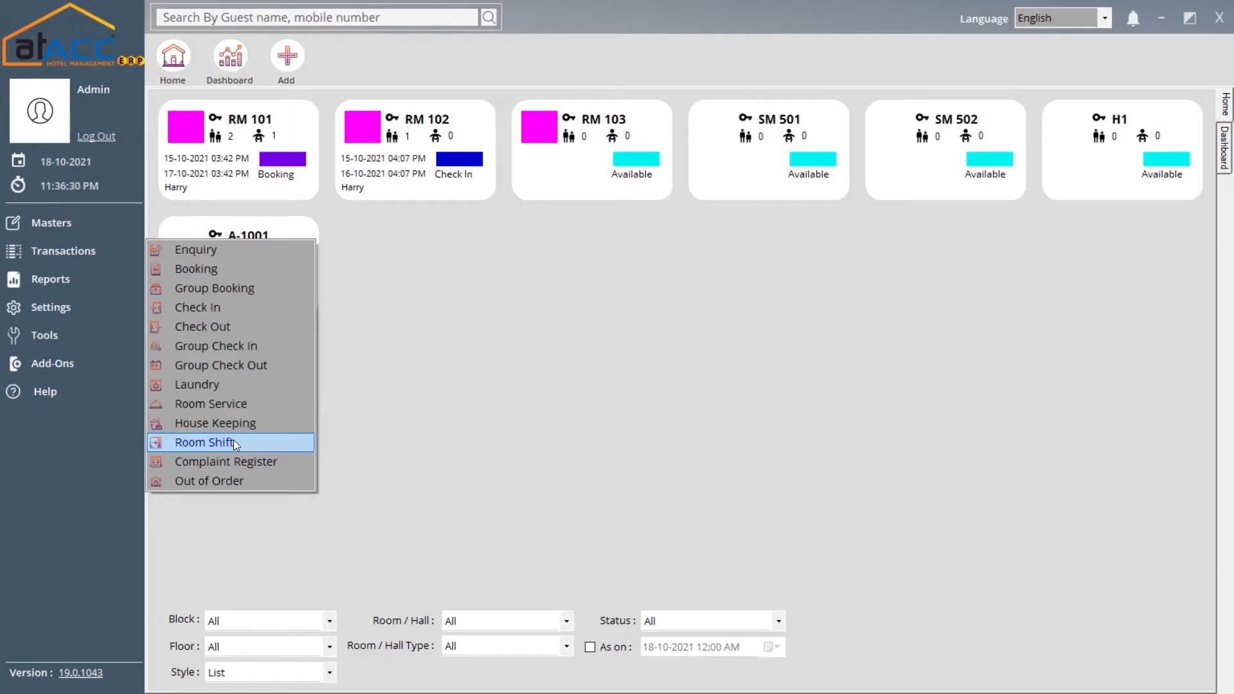
click(242, 463)
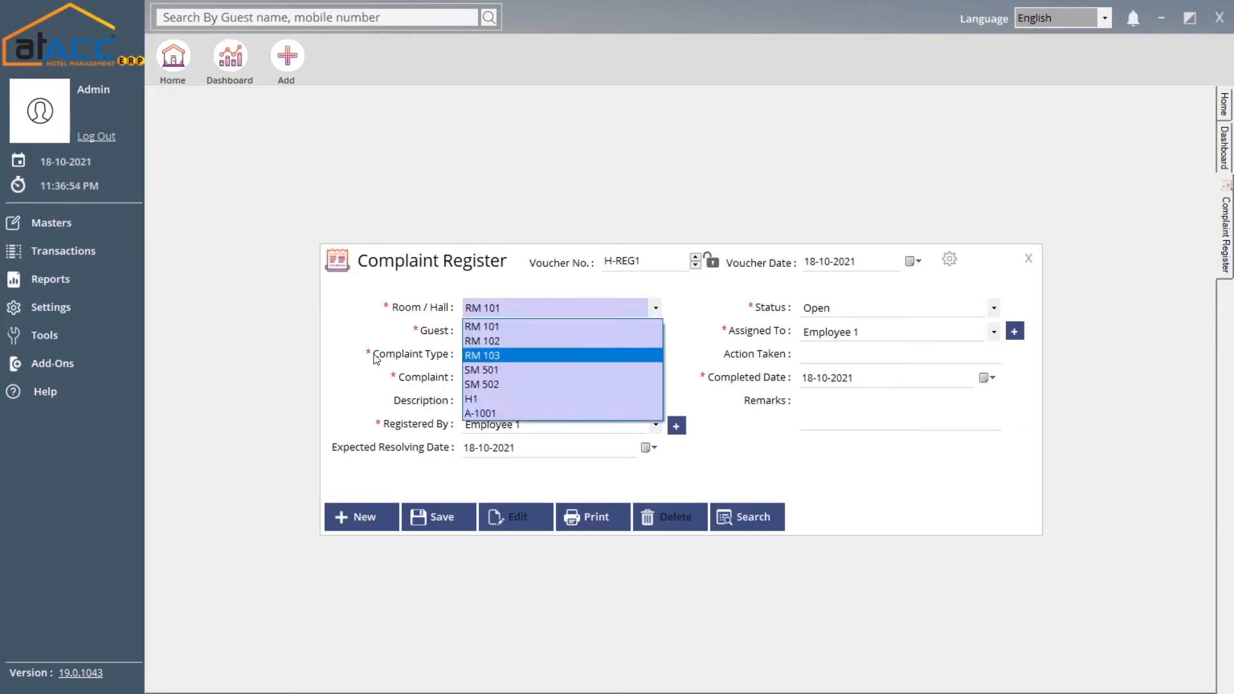
click(374, 355)
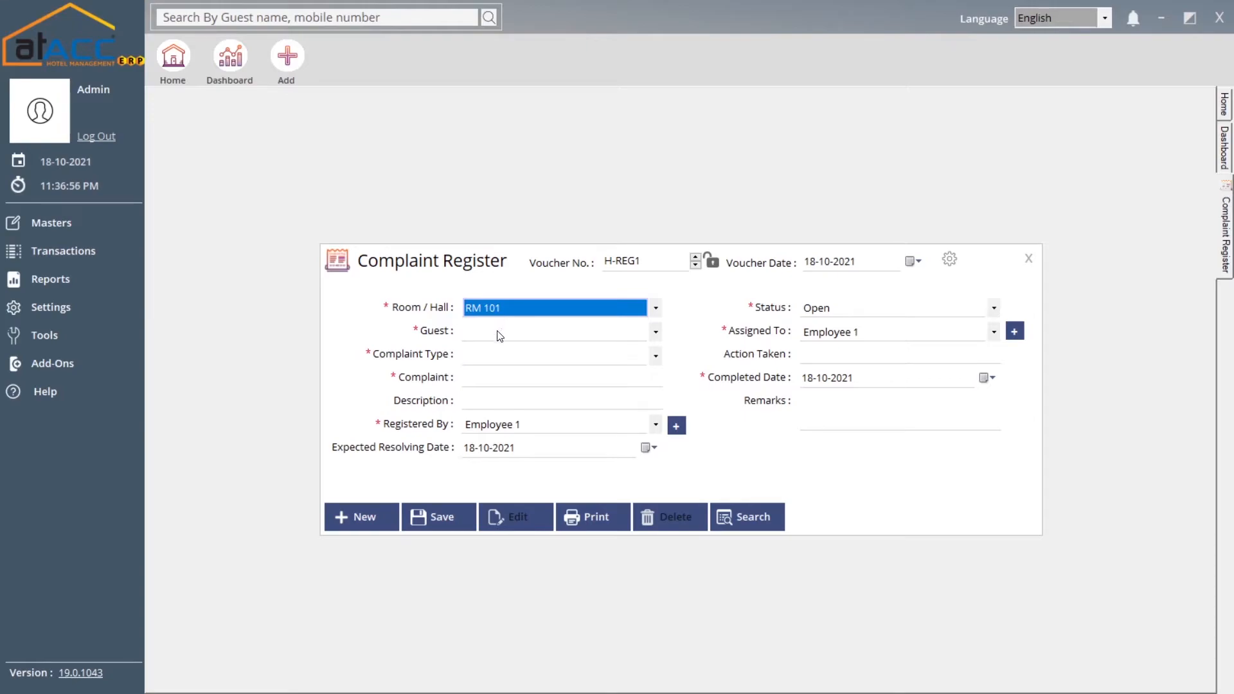
click(498, 332)
click(424, 364)
click(494, 361)
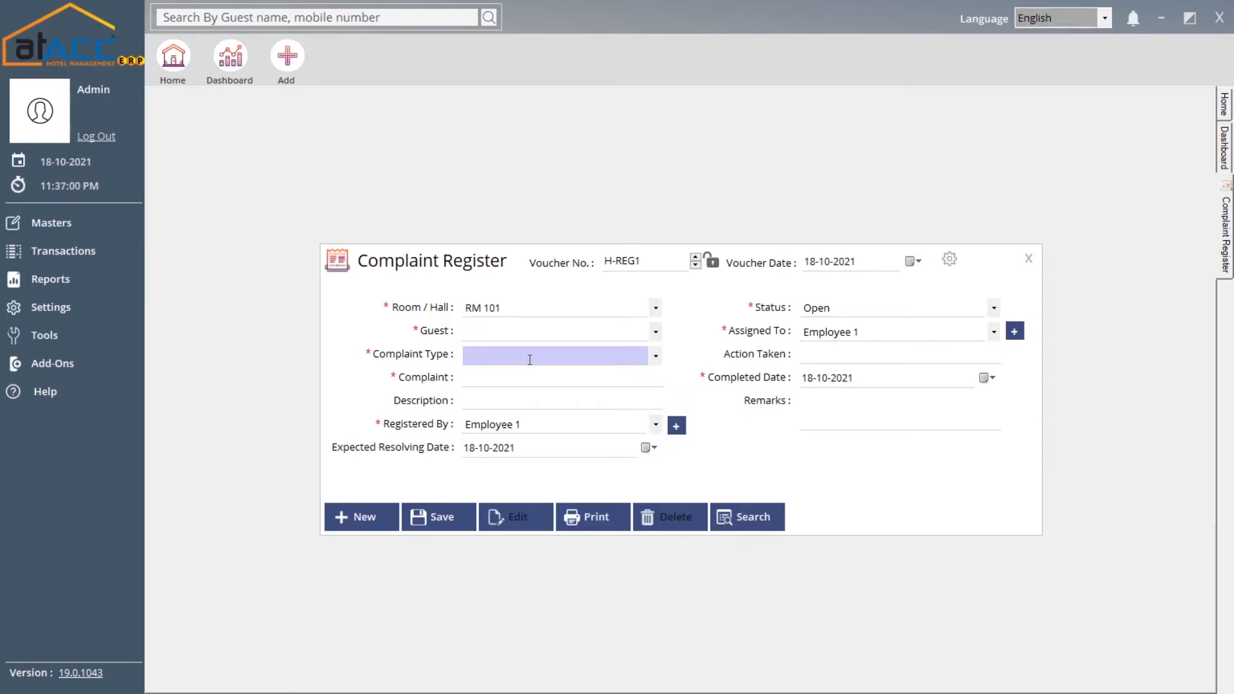
Enter complaint type 'service issue' and keep Employee 1 as Registered By, closing the new-employee dialog
text(service issue)
click(504, 386)
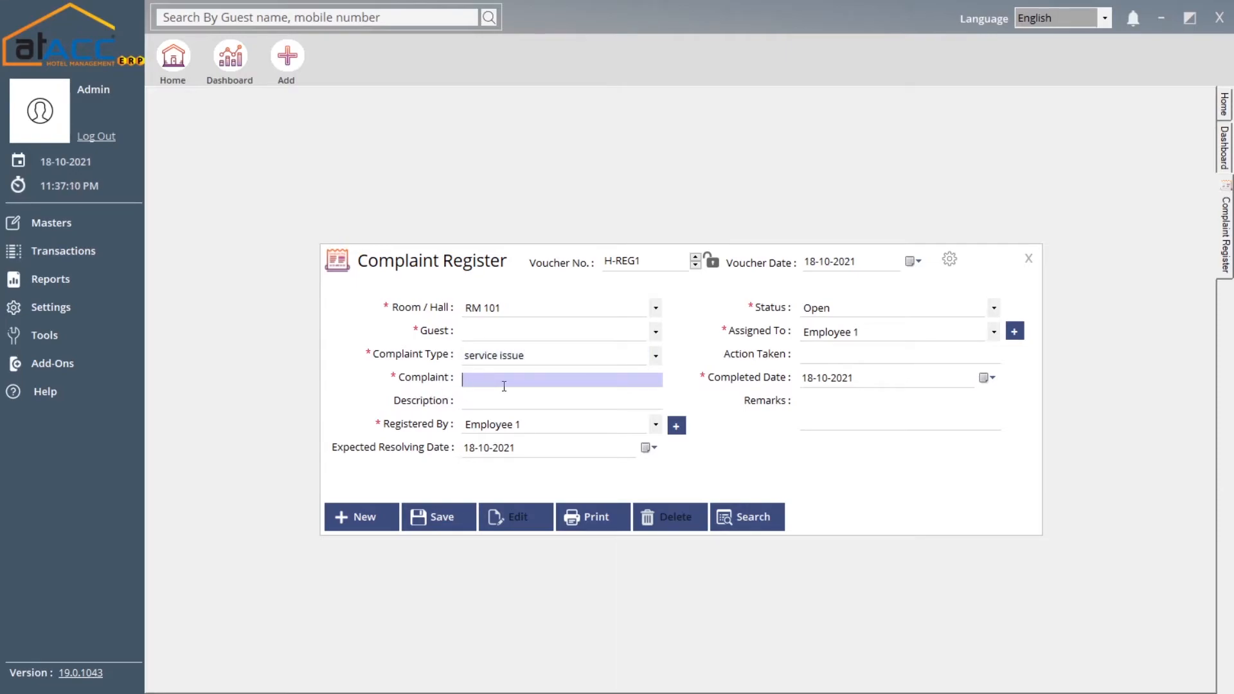
click(478, 401)
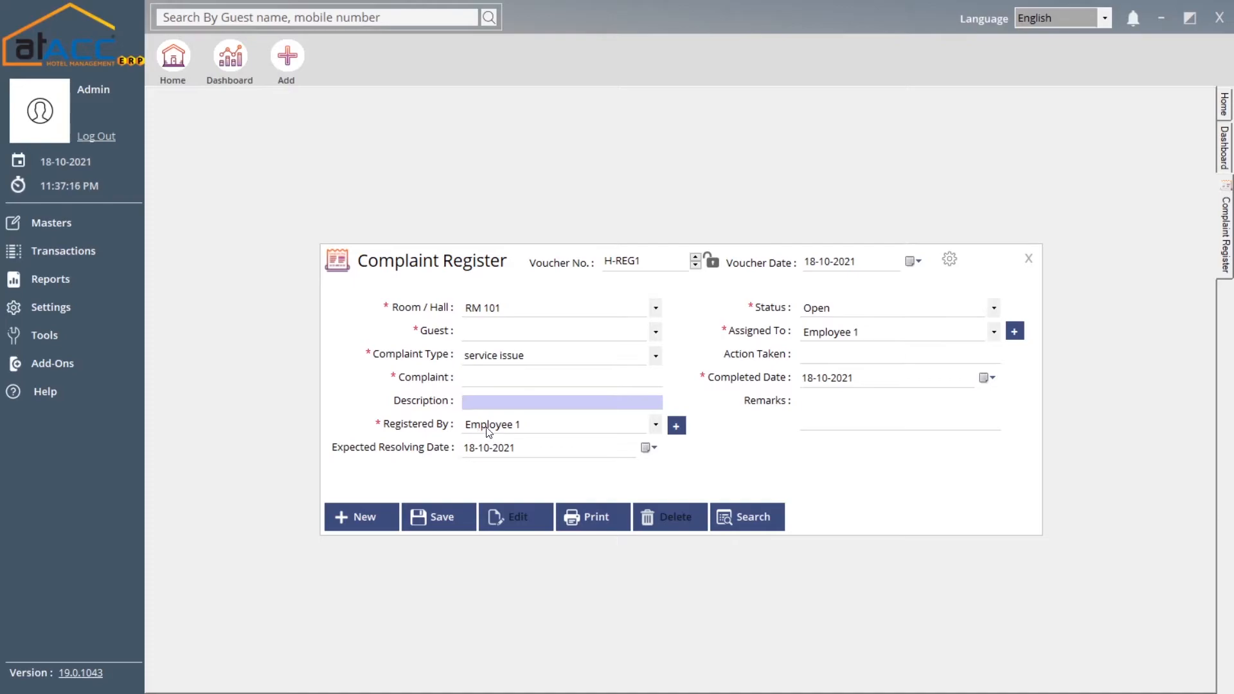
click(550, 430)
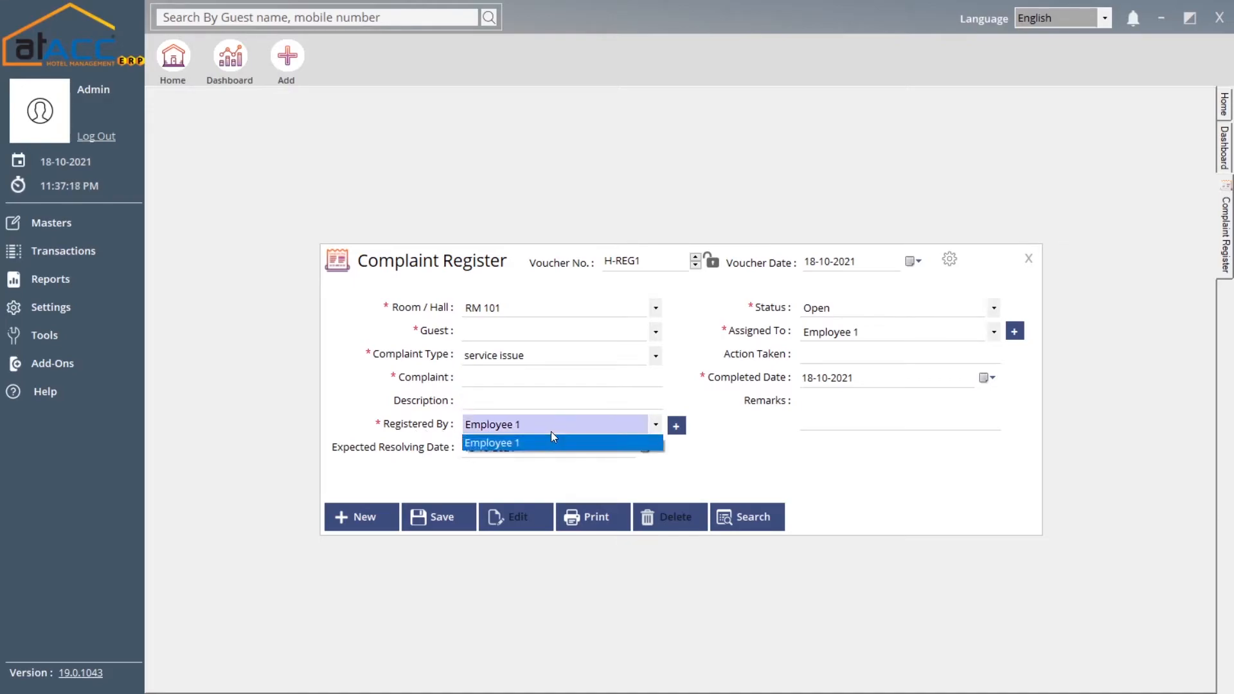
click(550, 430)
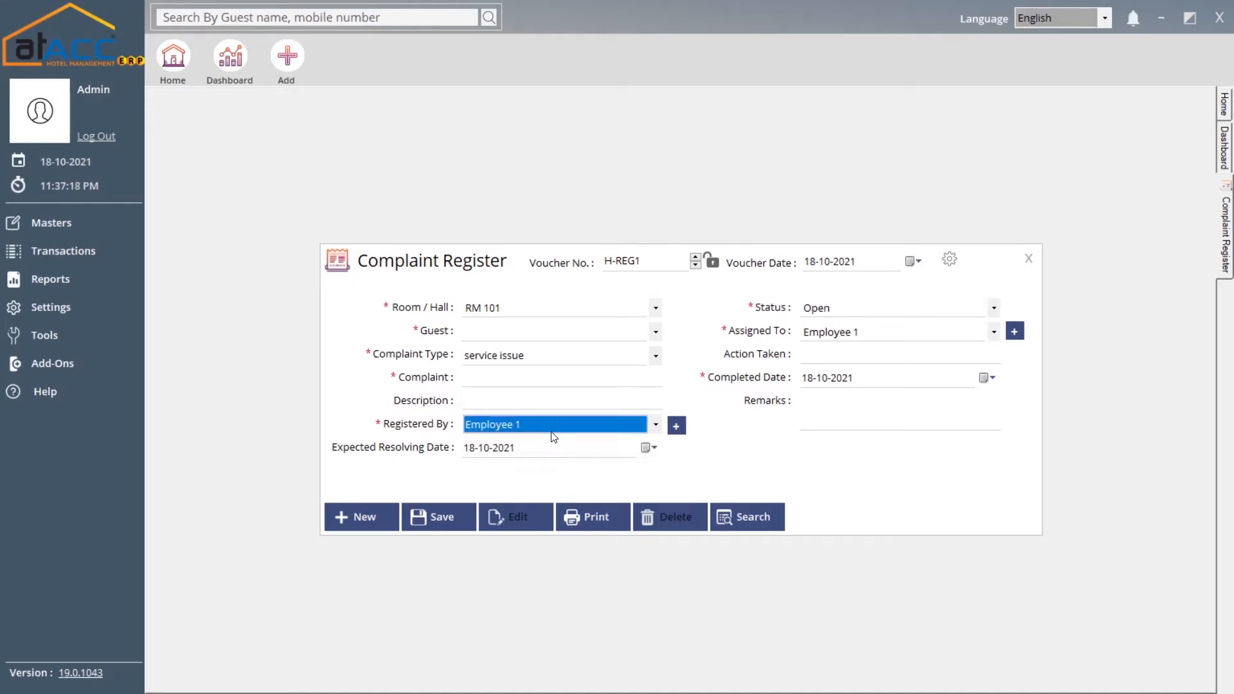
click(677, 426)
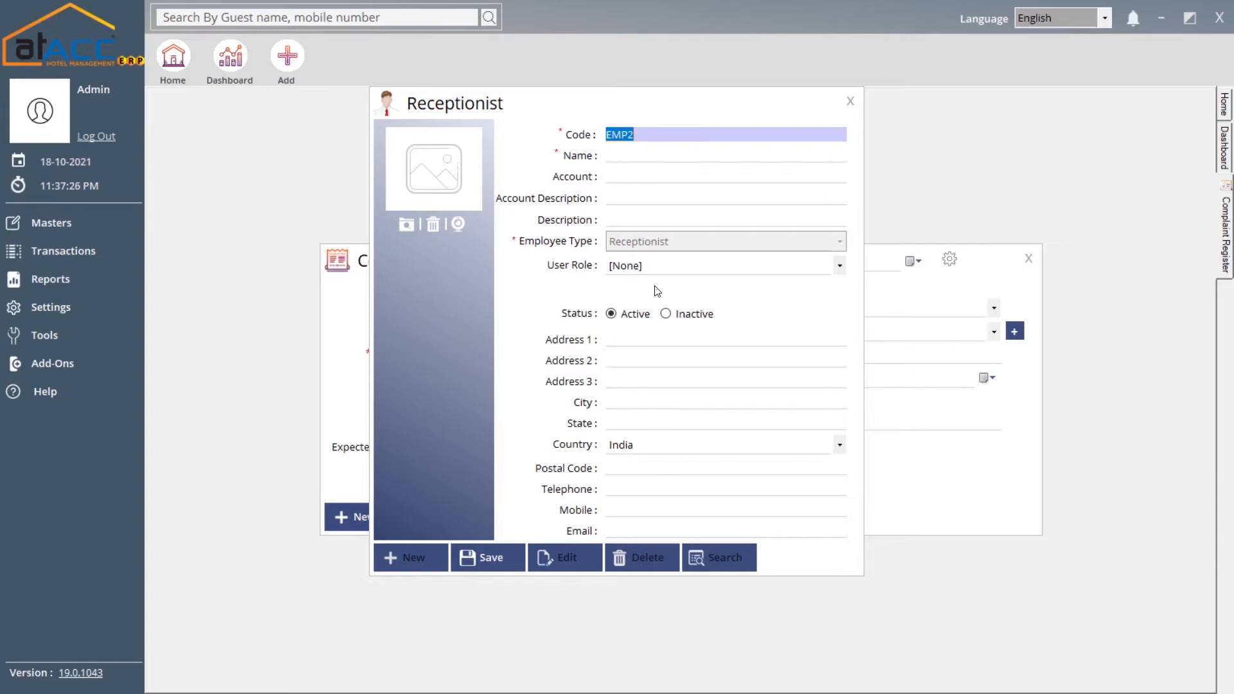
click(850, 102)
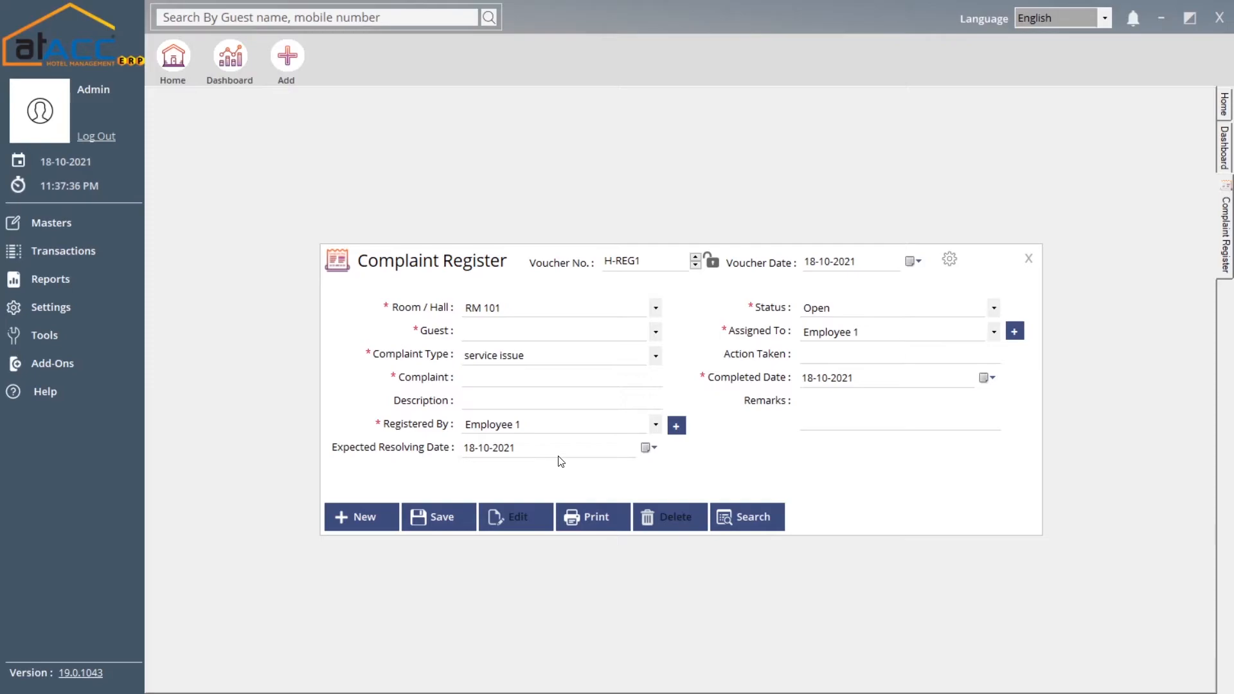
Set the complaint status to Close, assign Employee 1, and accept completed date 18-10-2021
click(832, 310)
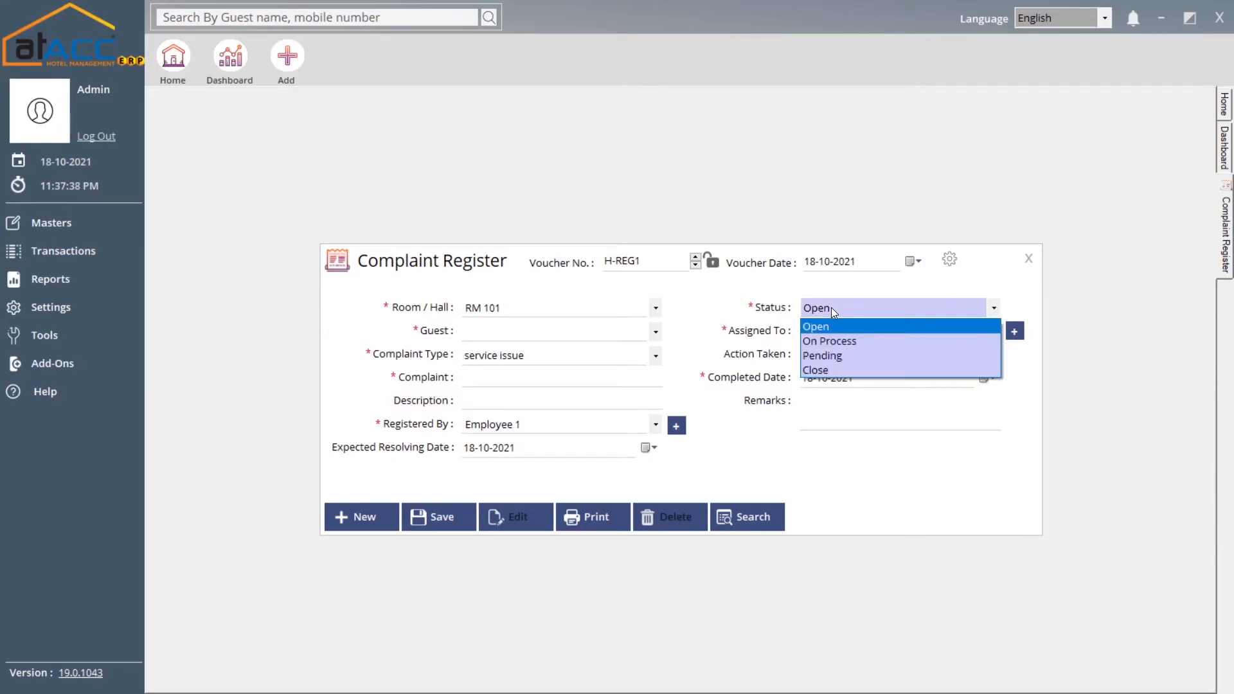
click(849, 377)
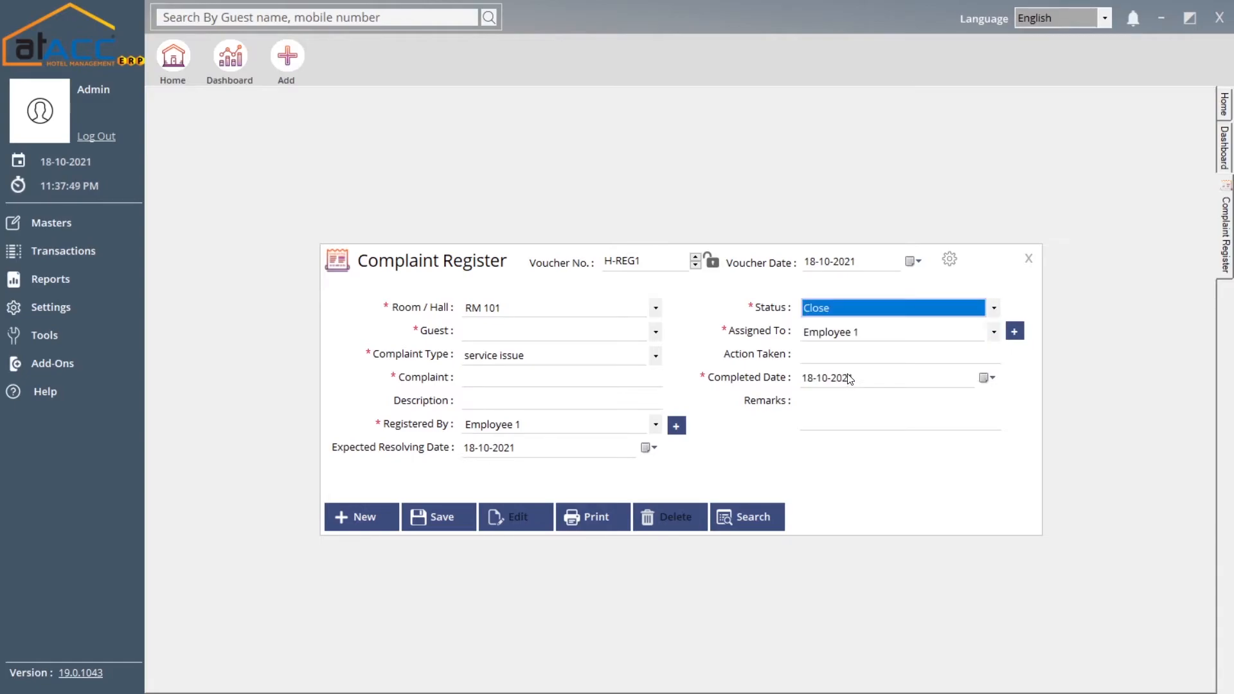
click(853, 335)
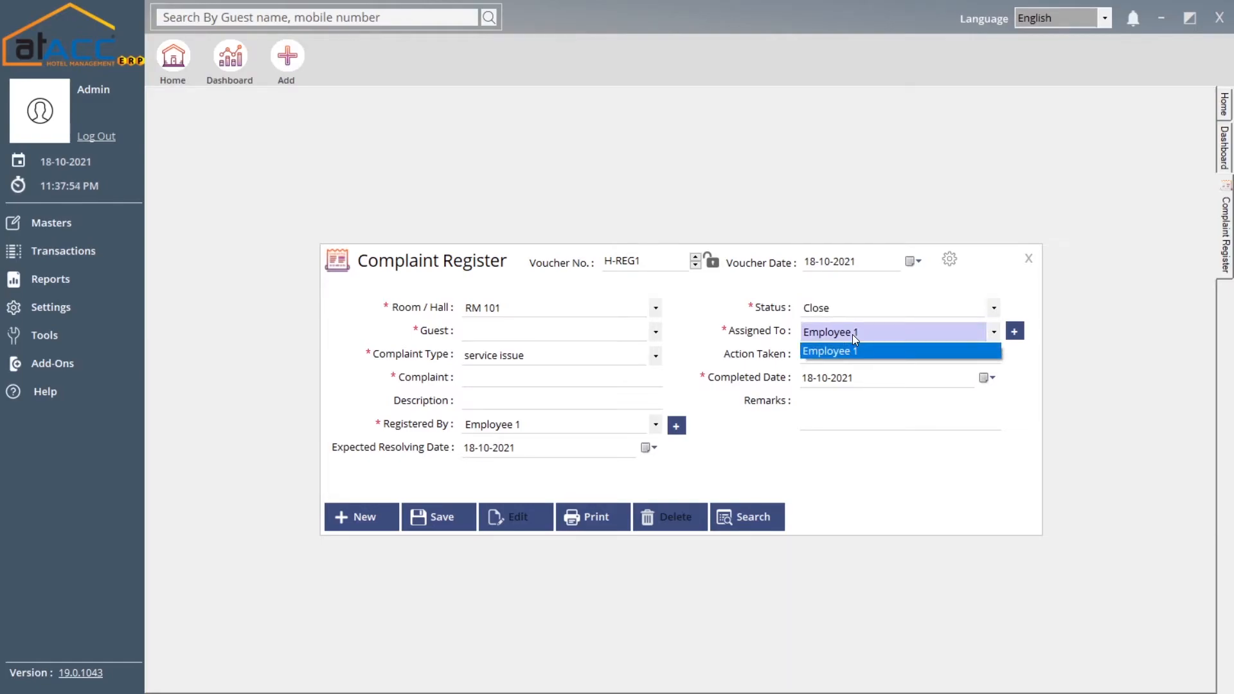
click(852, 334)
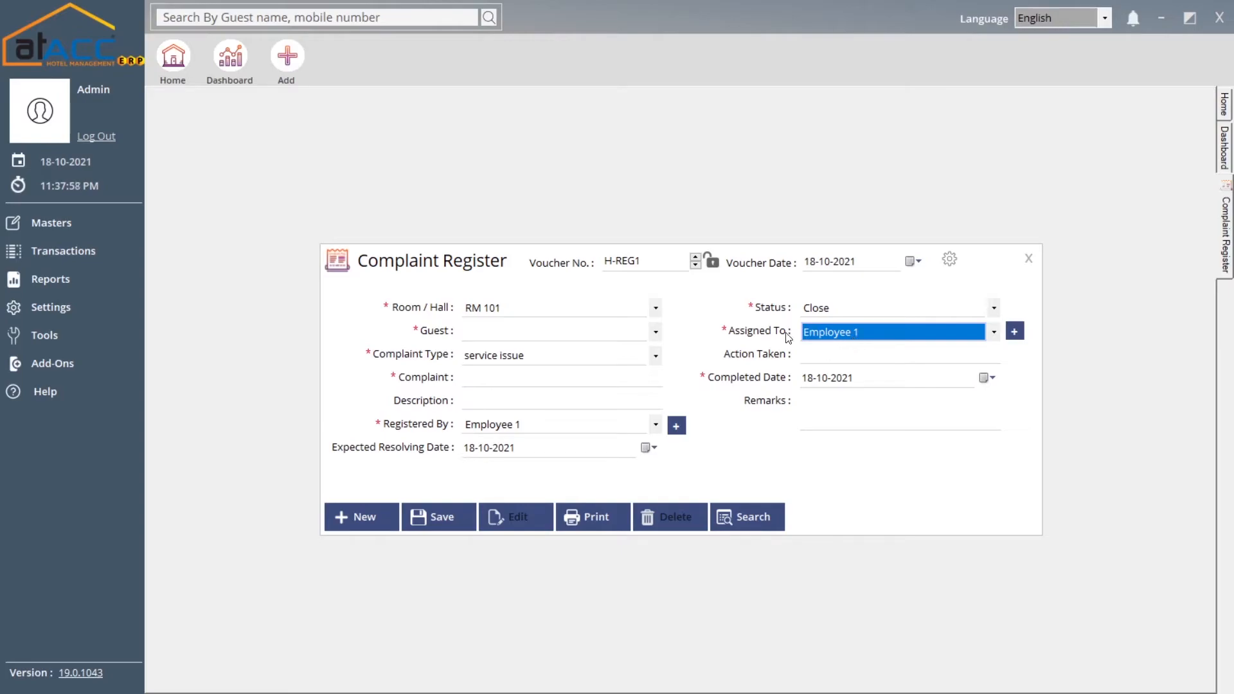
click(818, 356)
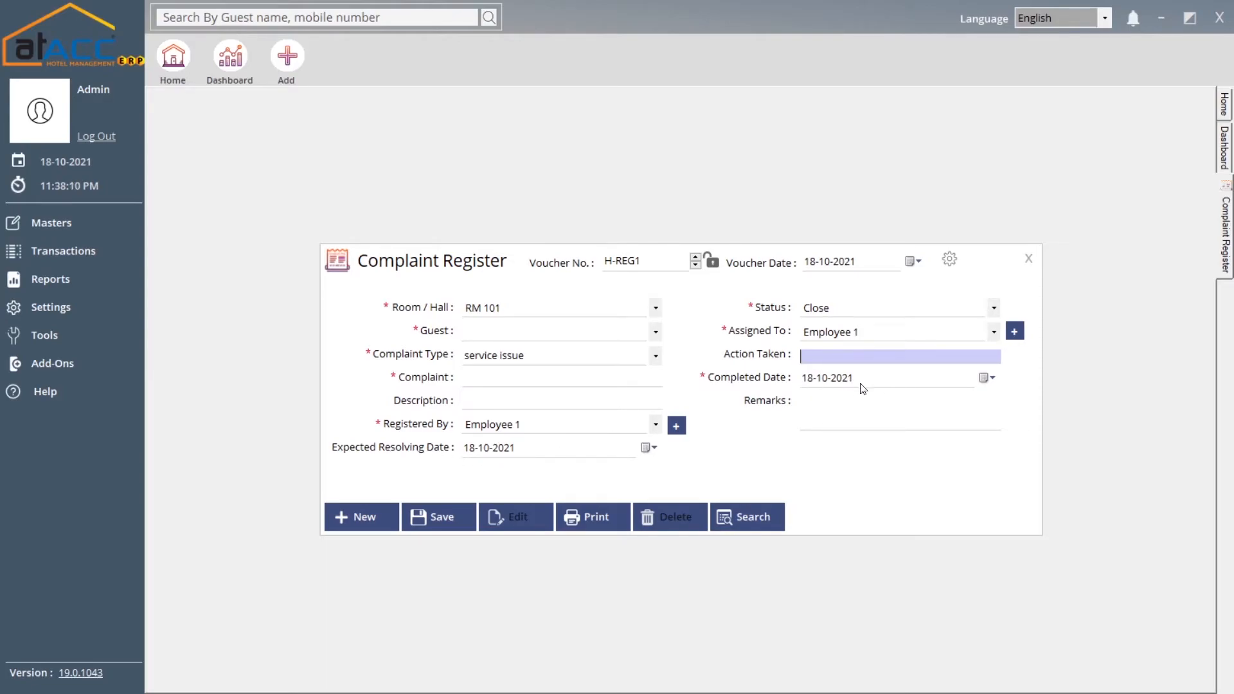
click(893, 383)
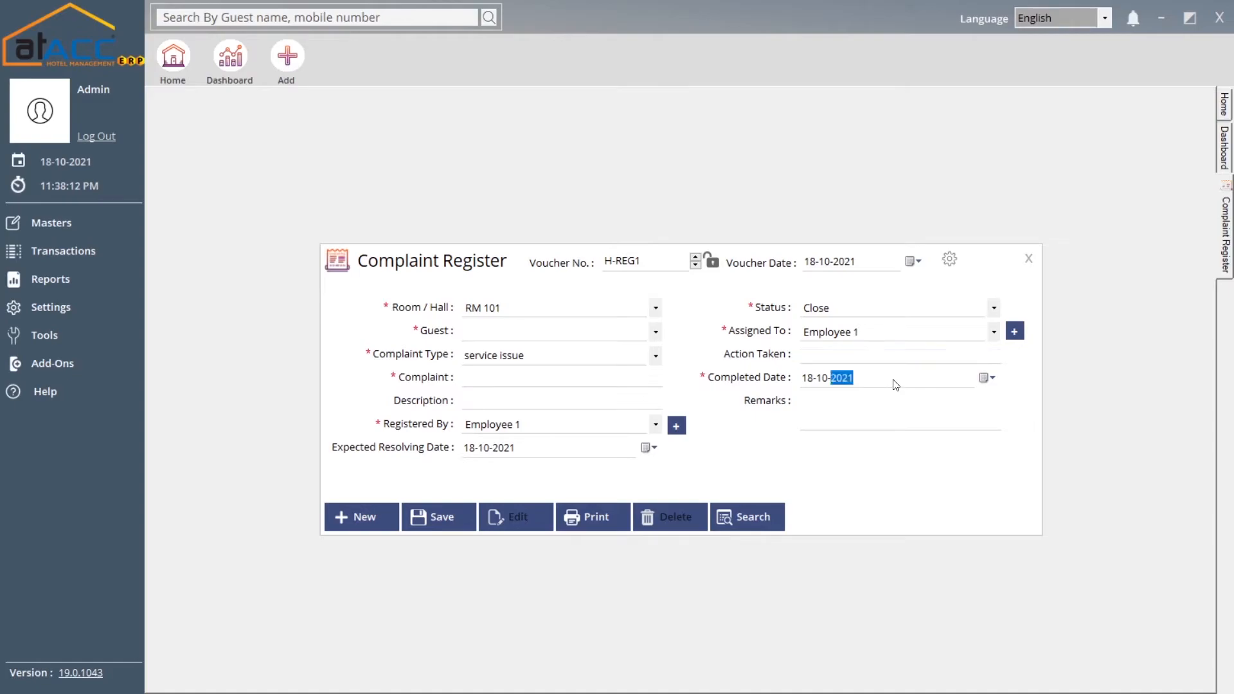
click(832, 412)
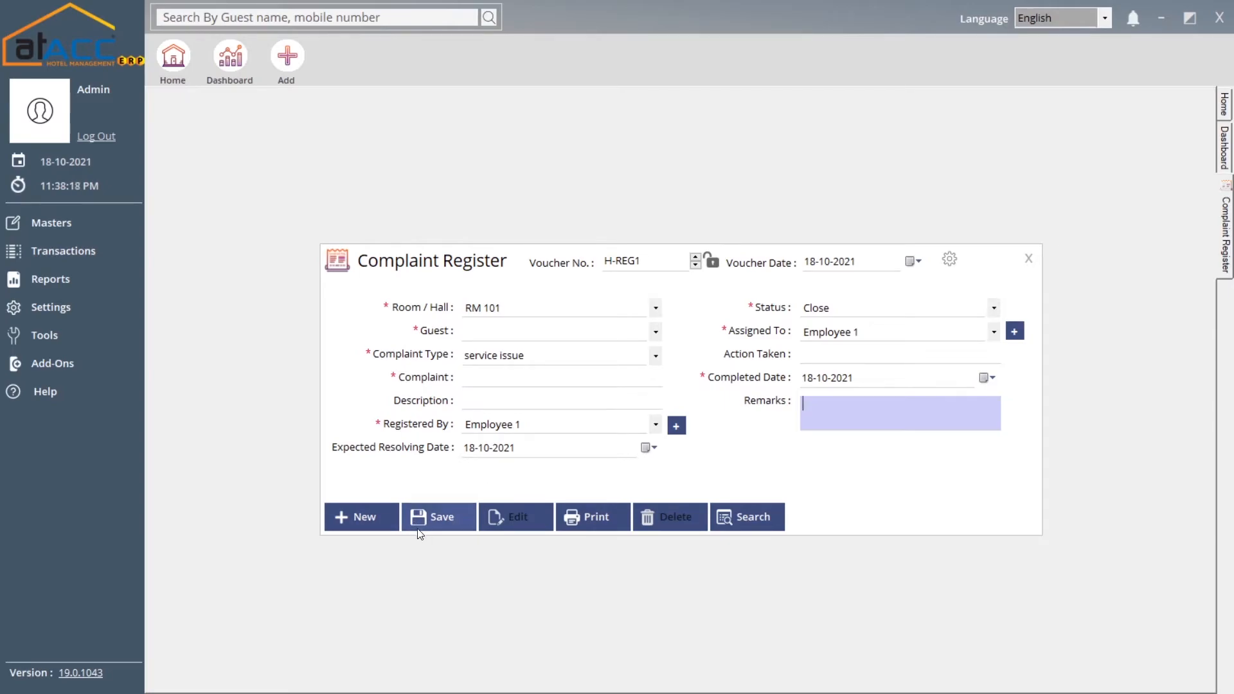
Close the Complaint Register and start a new Out of Order voucher H-ROR1
click(1027, 258)
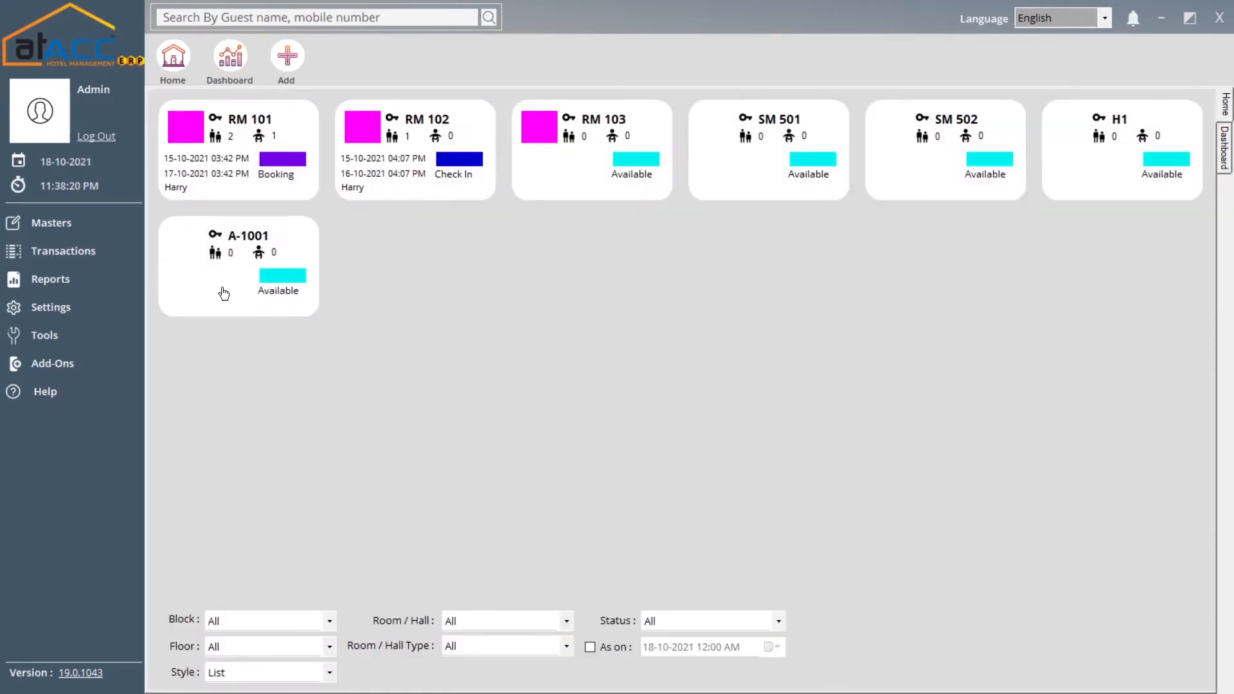
click(91, 252)
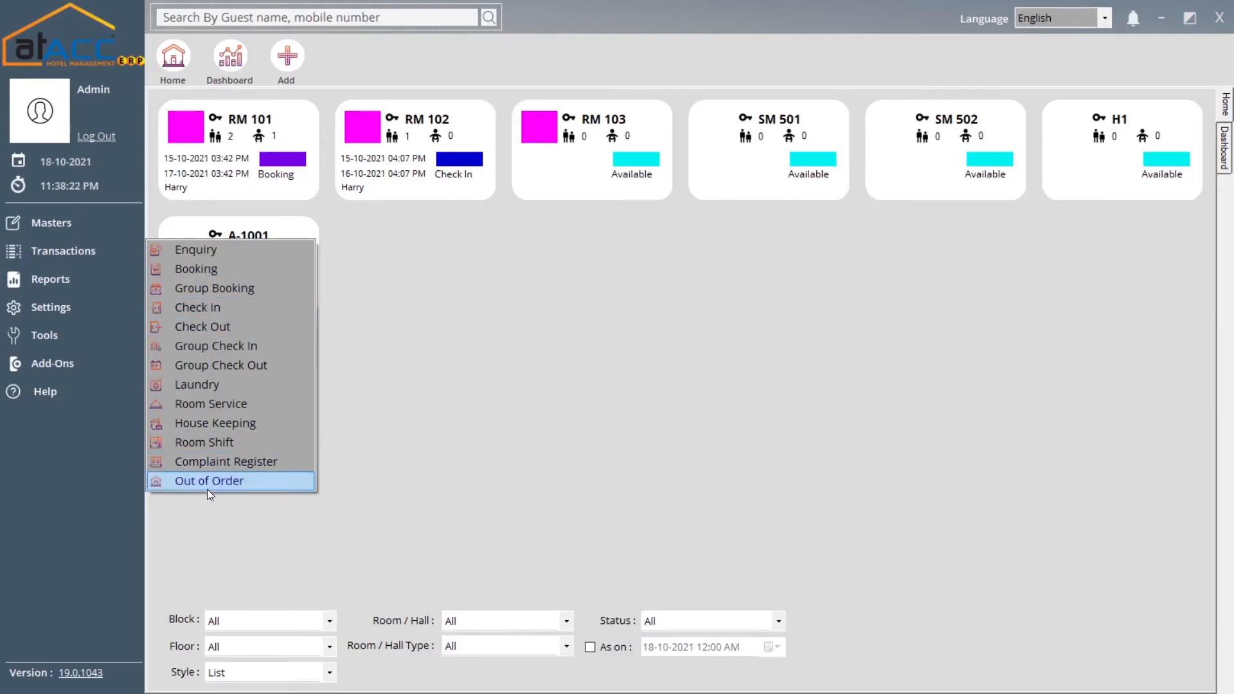
click(236, 487)
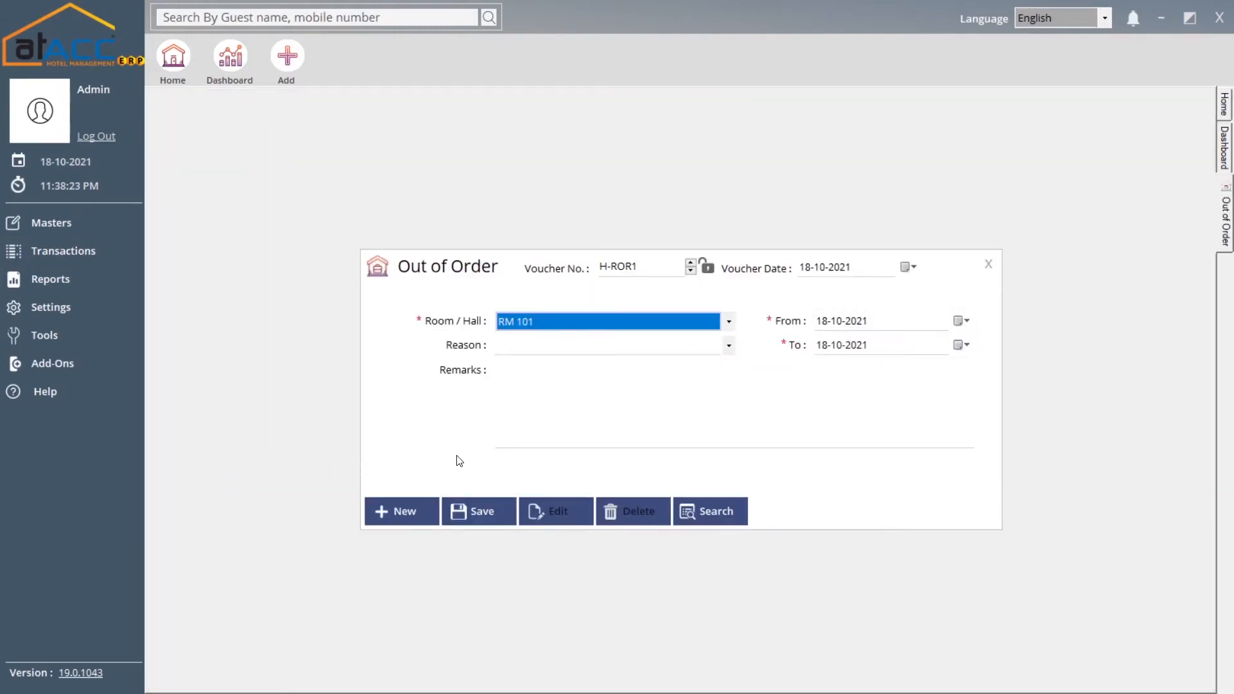
Keep RM 101 as the out-of-order room, check the Reason field, and close the form unsaved
click(619, 344)
click(616, 323)
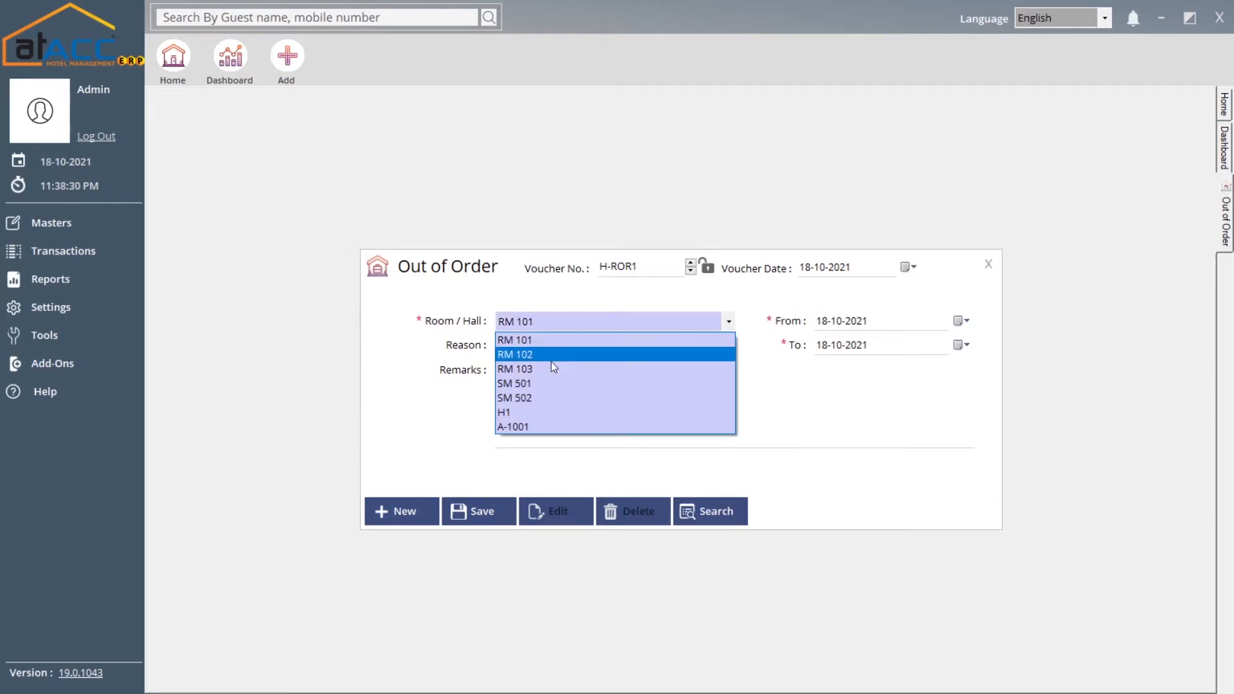
click(545, 341)
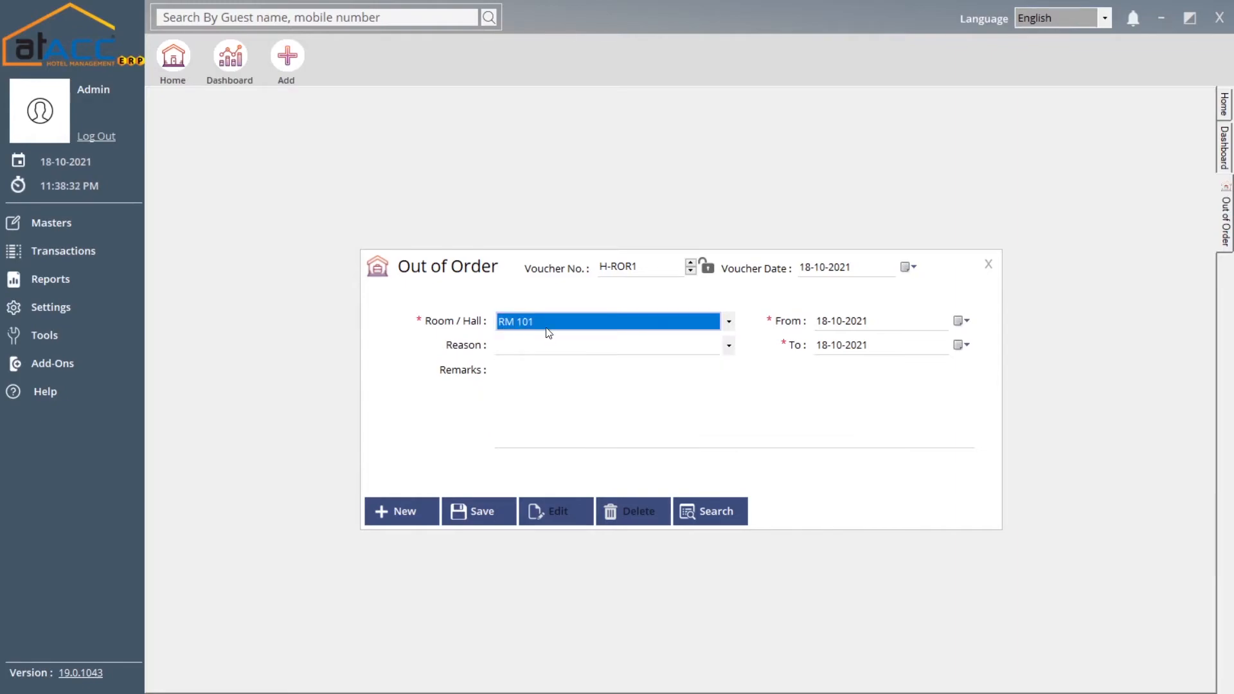
click(552, 344)
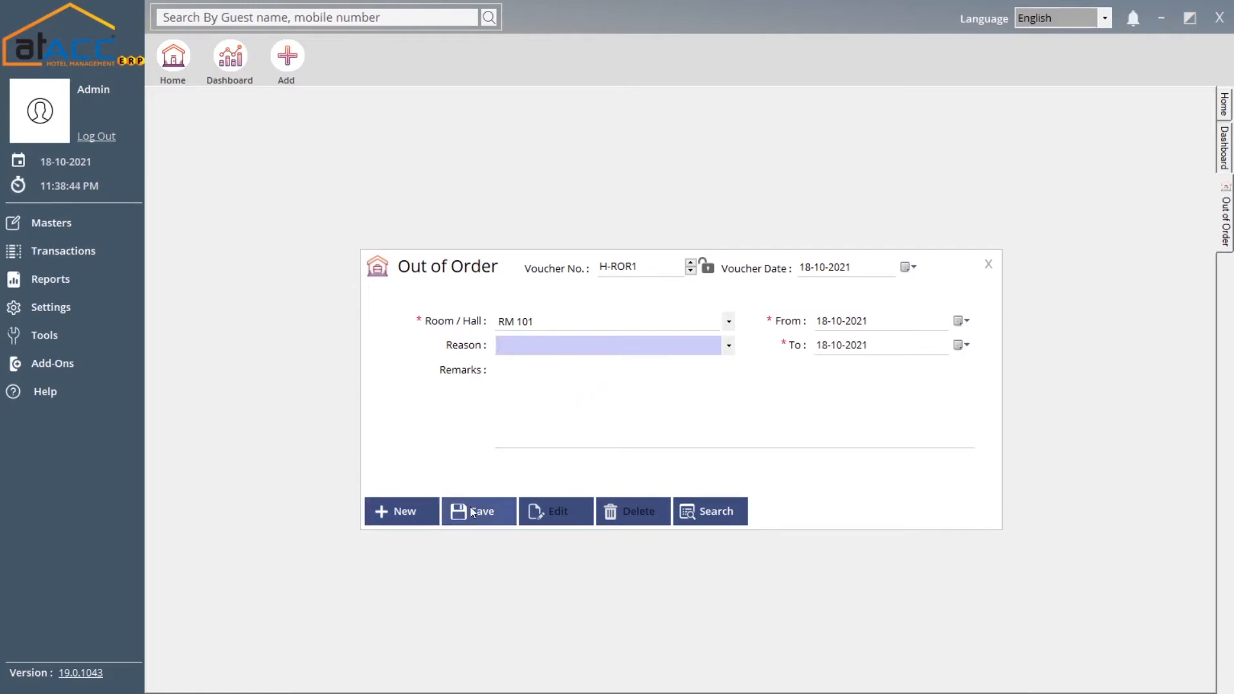
click(985, 264)
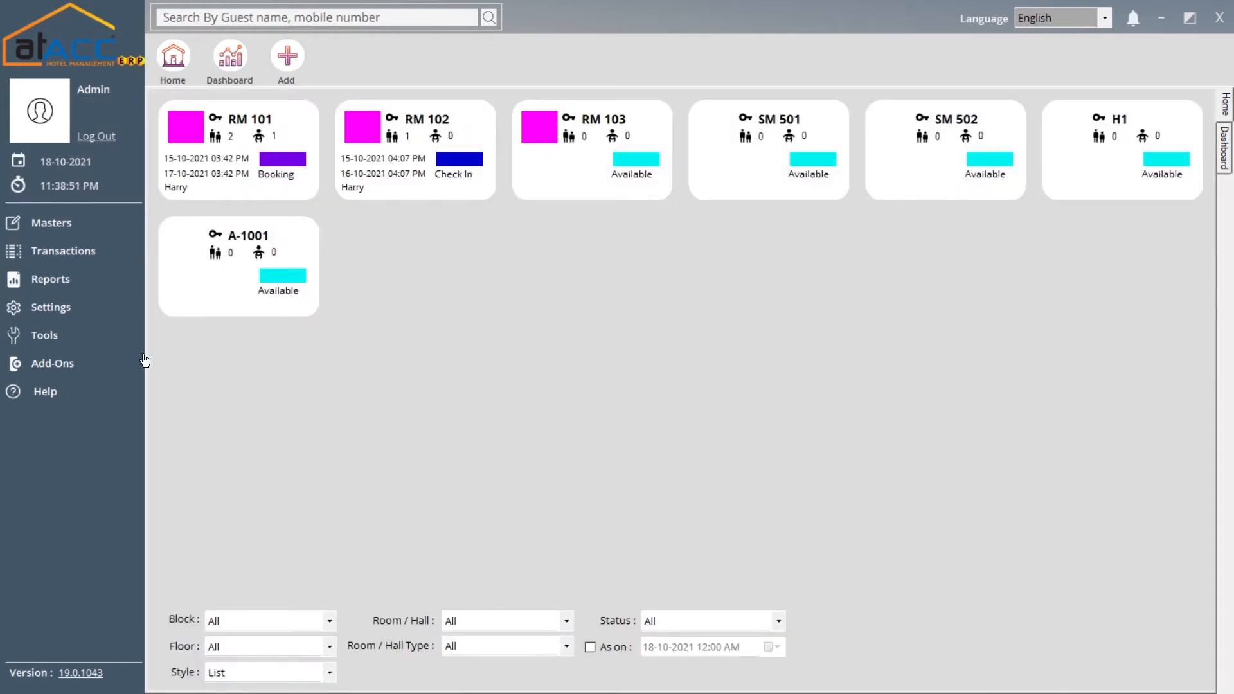
click(105, 261)
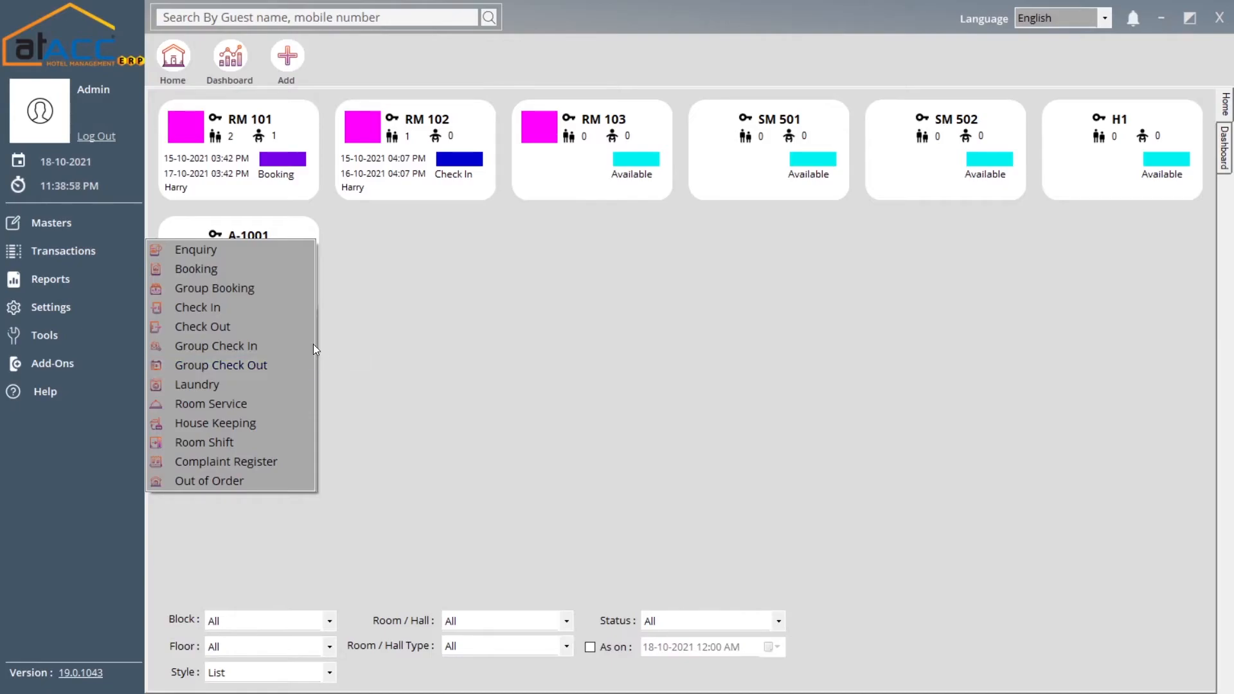
click(360, 320)
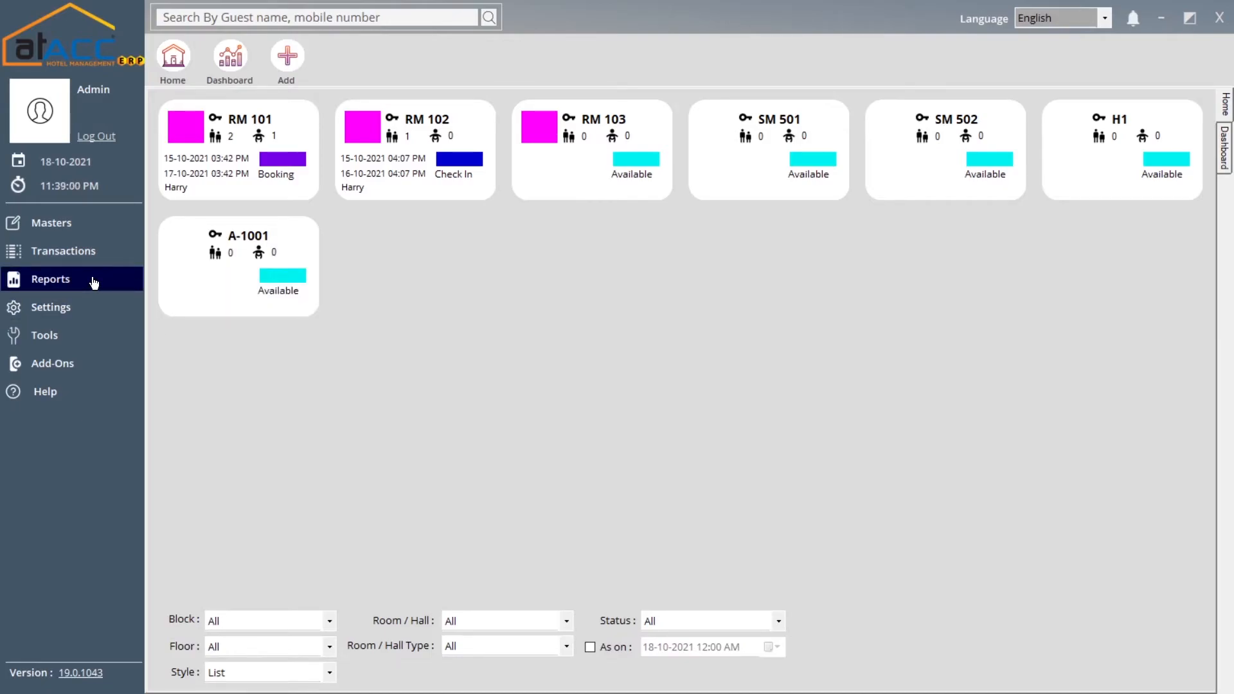
click(94, 283)
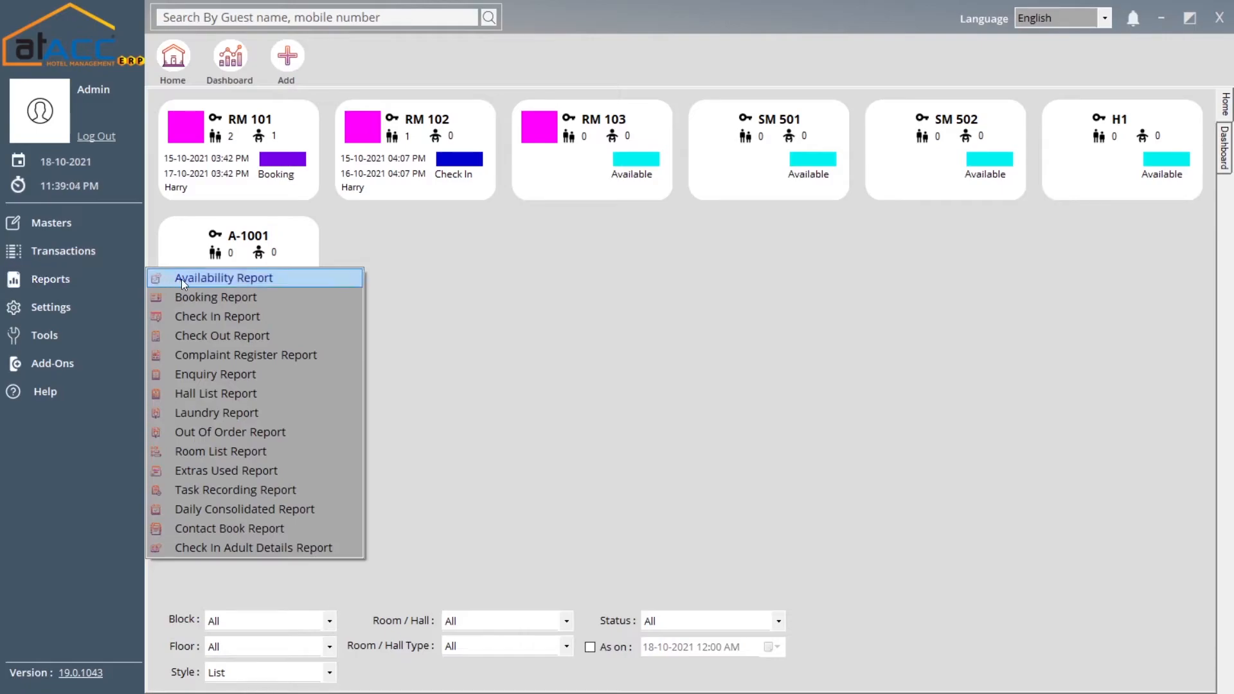
click(225, 280)
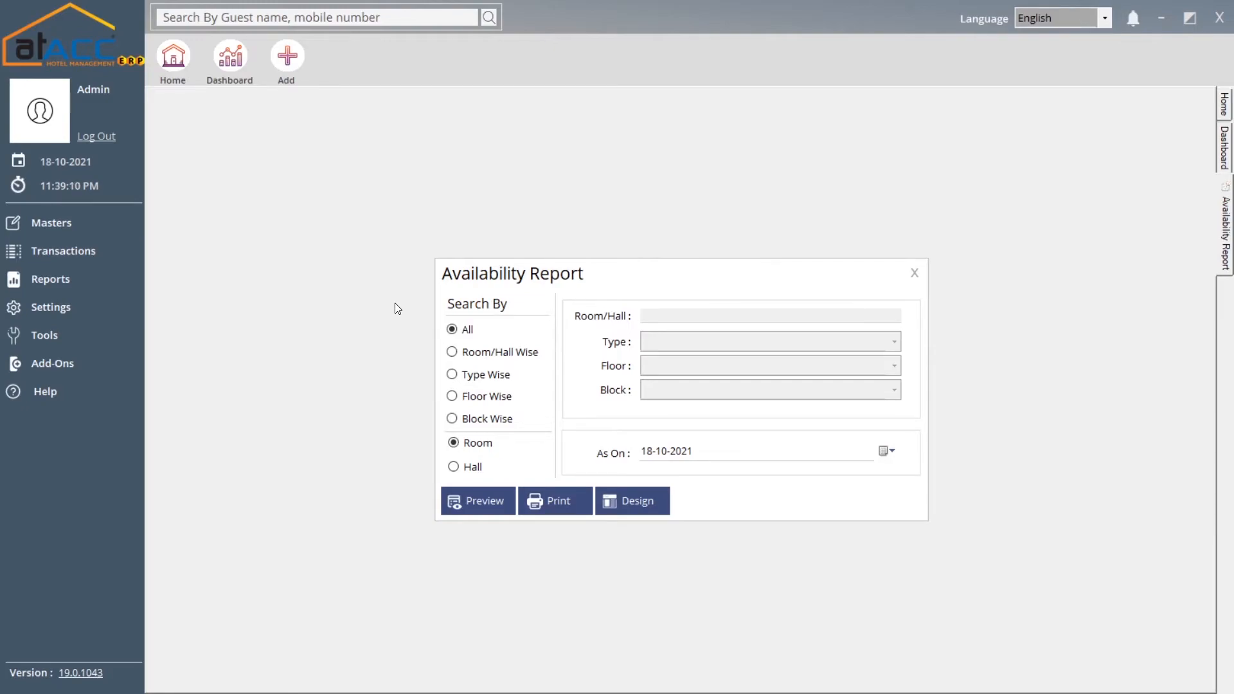
click(501, 357)
click(911, 271)
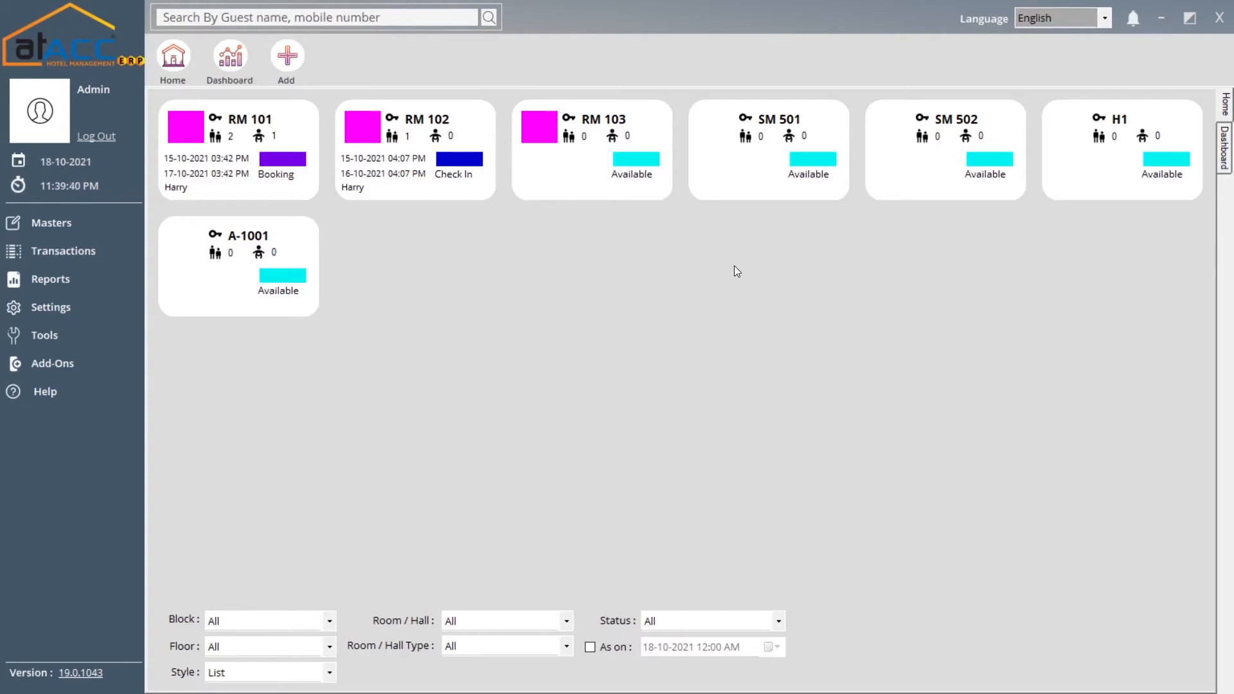
Open the Availability Report settings and filter Room/Hall Wise for RM 102
click(106, 283)
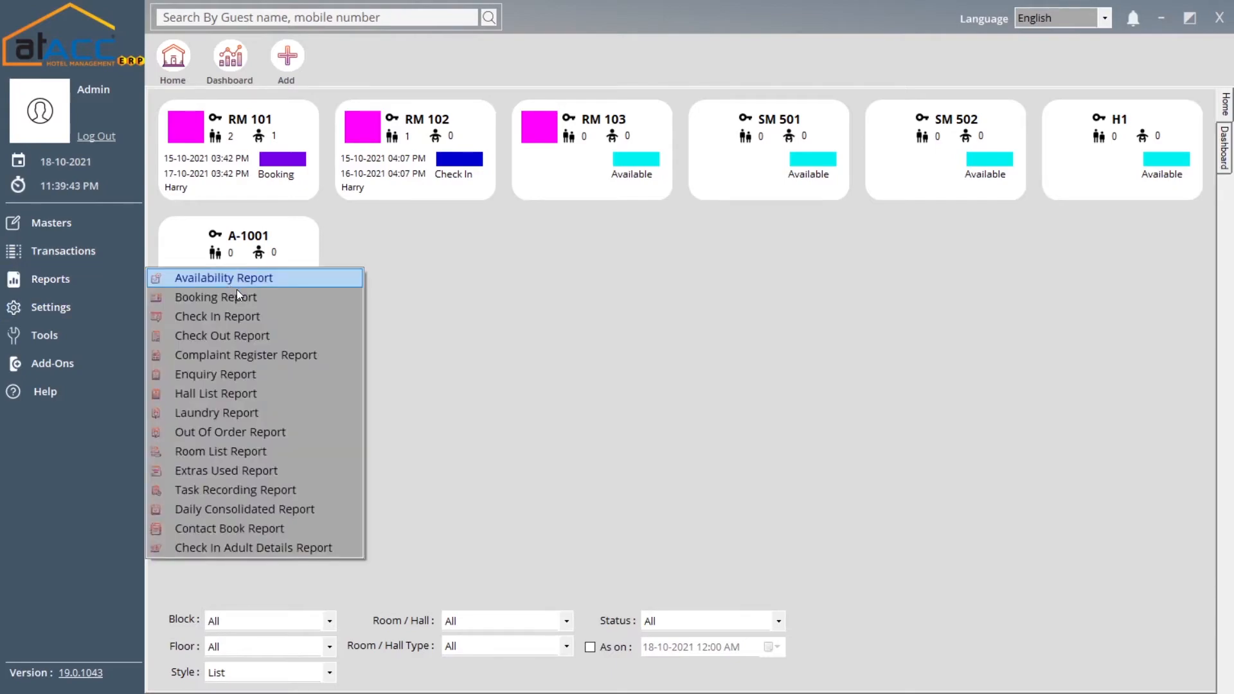
click(272, 283)
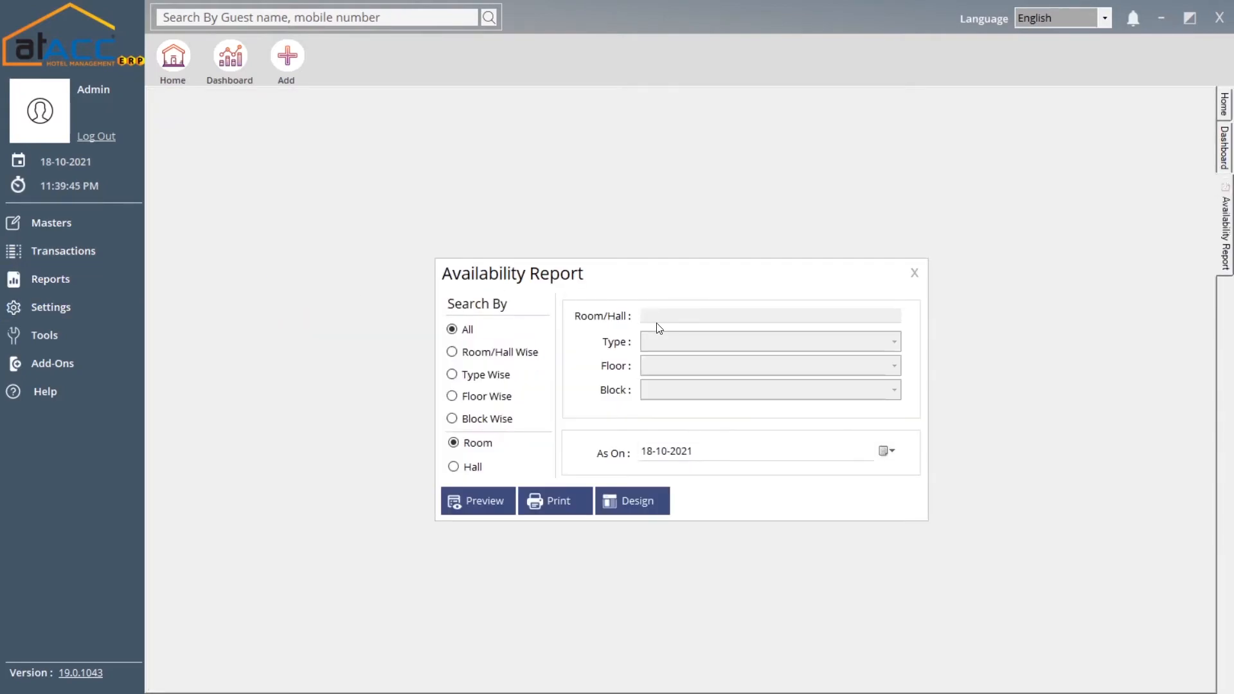
click(482, 352)
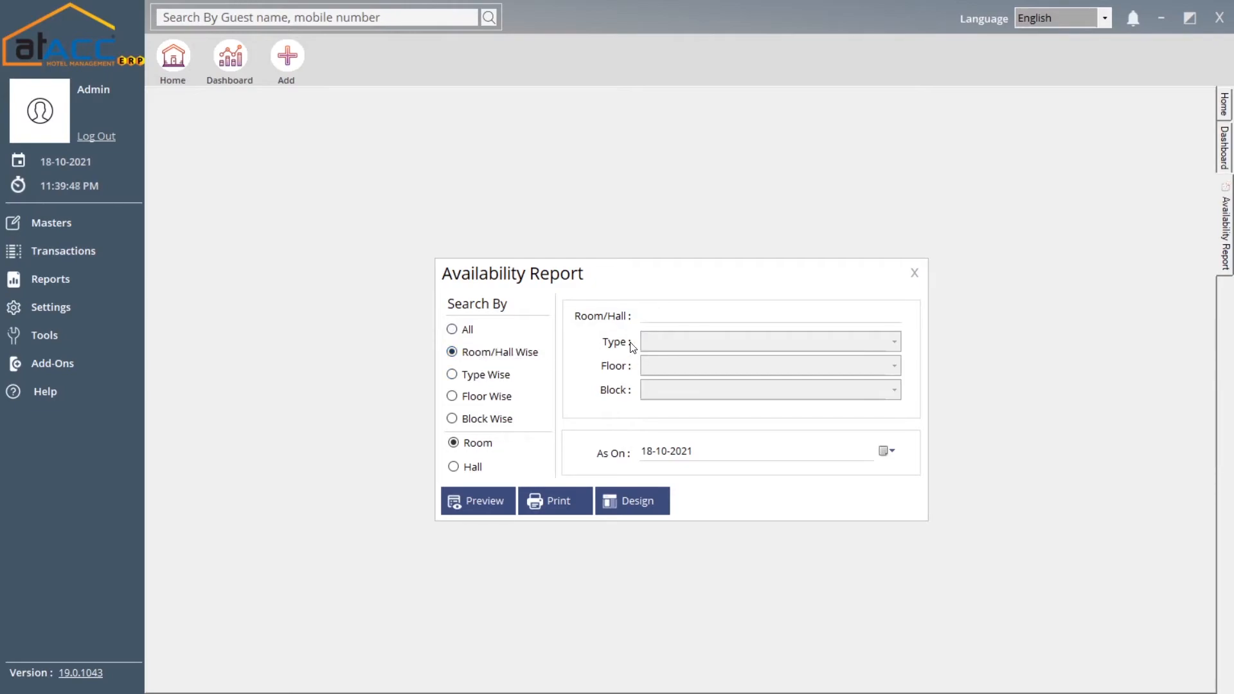
click(665, 316)
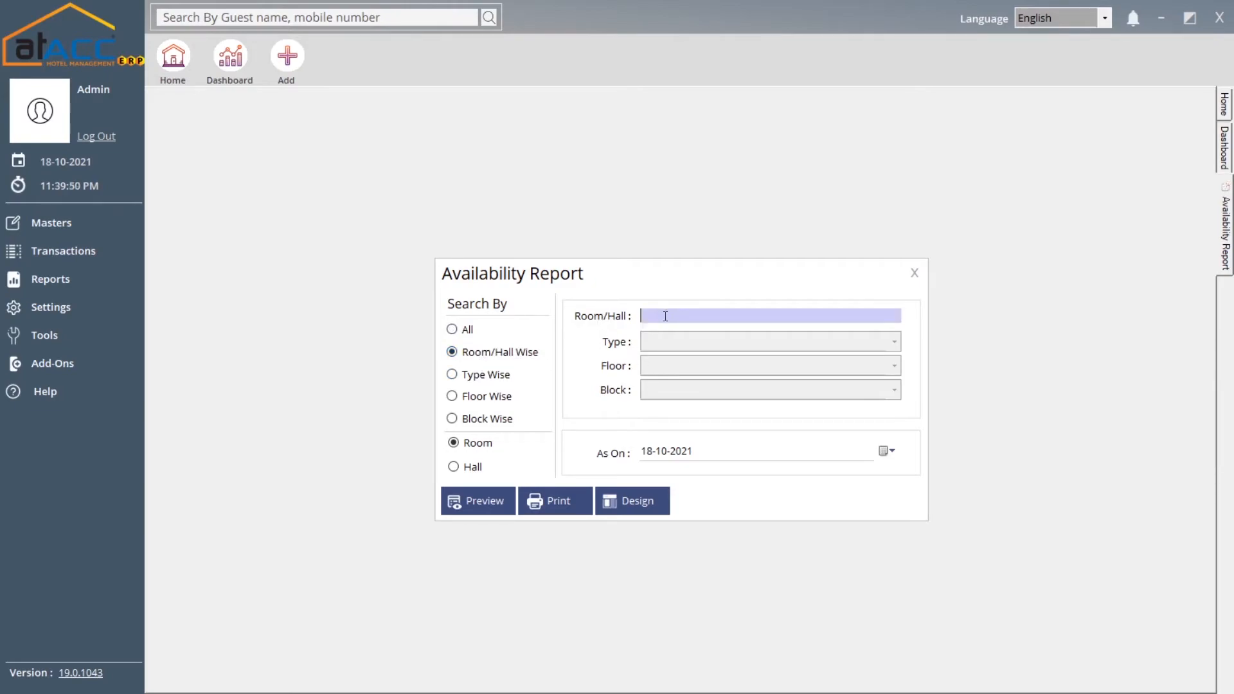
text(e)
key(BackSpace)
text(rM 101)
key(Down)
key(Return)
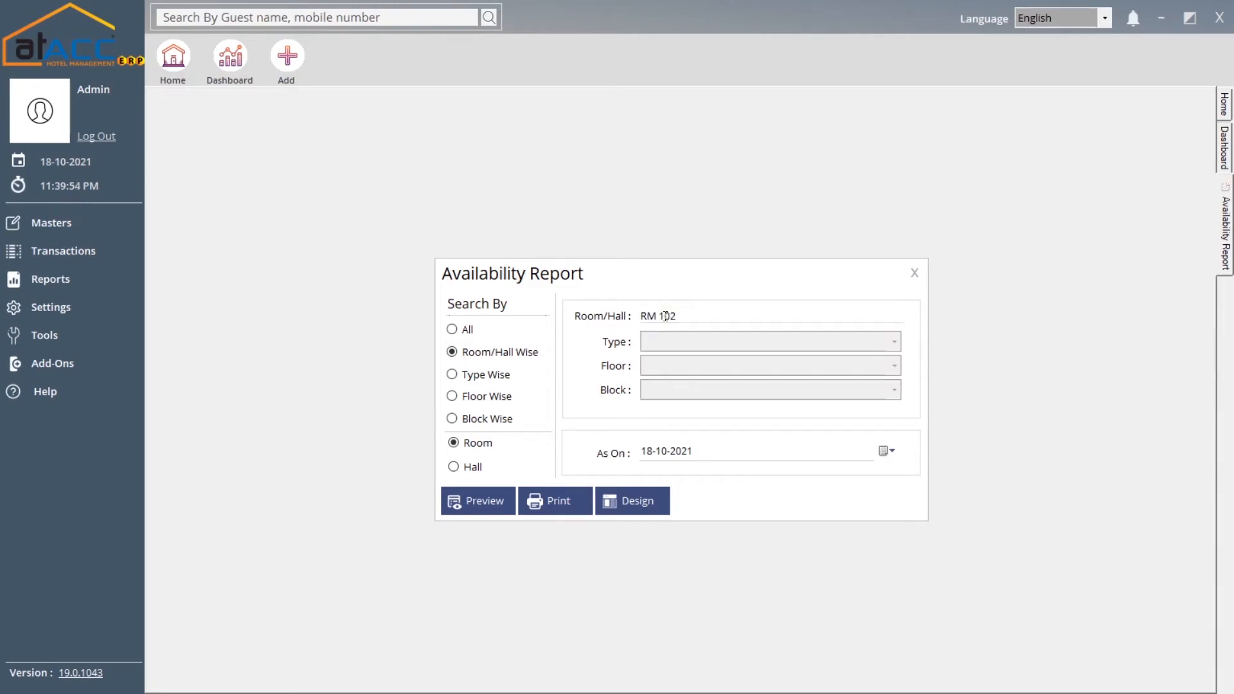
Try the Type, Floor and Block Wise filters, then preview the report for all rooms
click(487, 380)
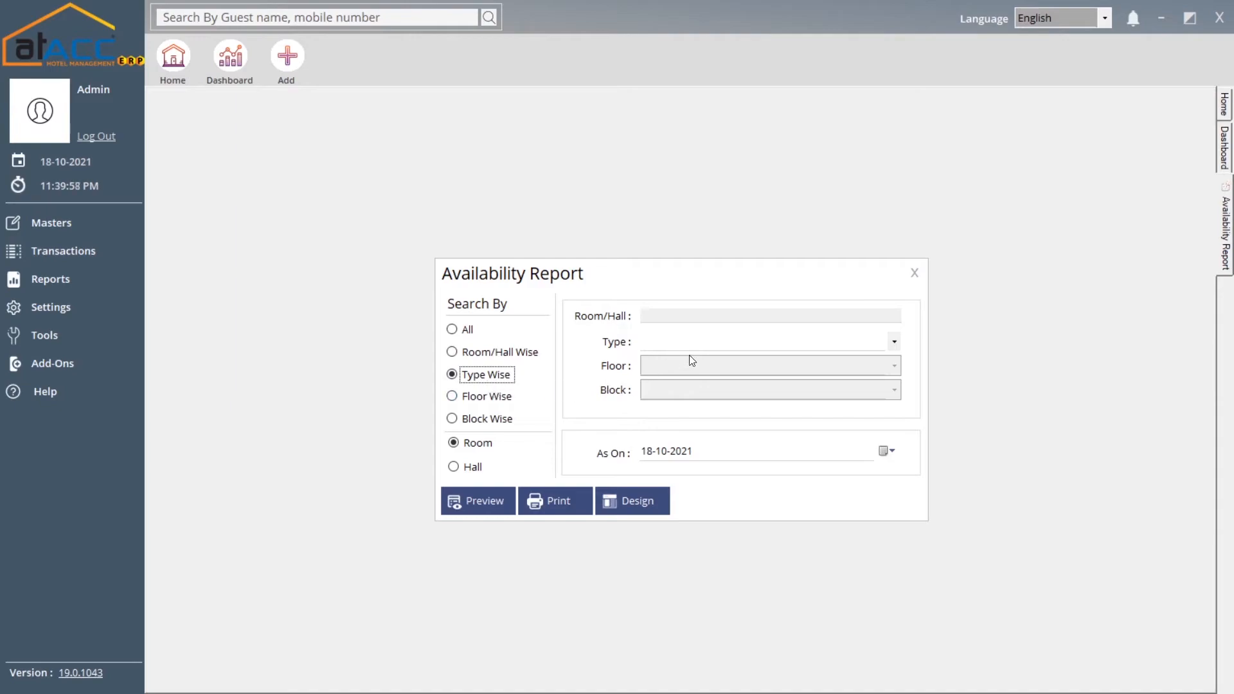
click(498, 404)
click(500, 419)
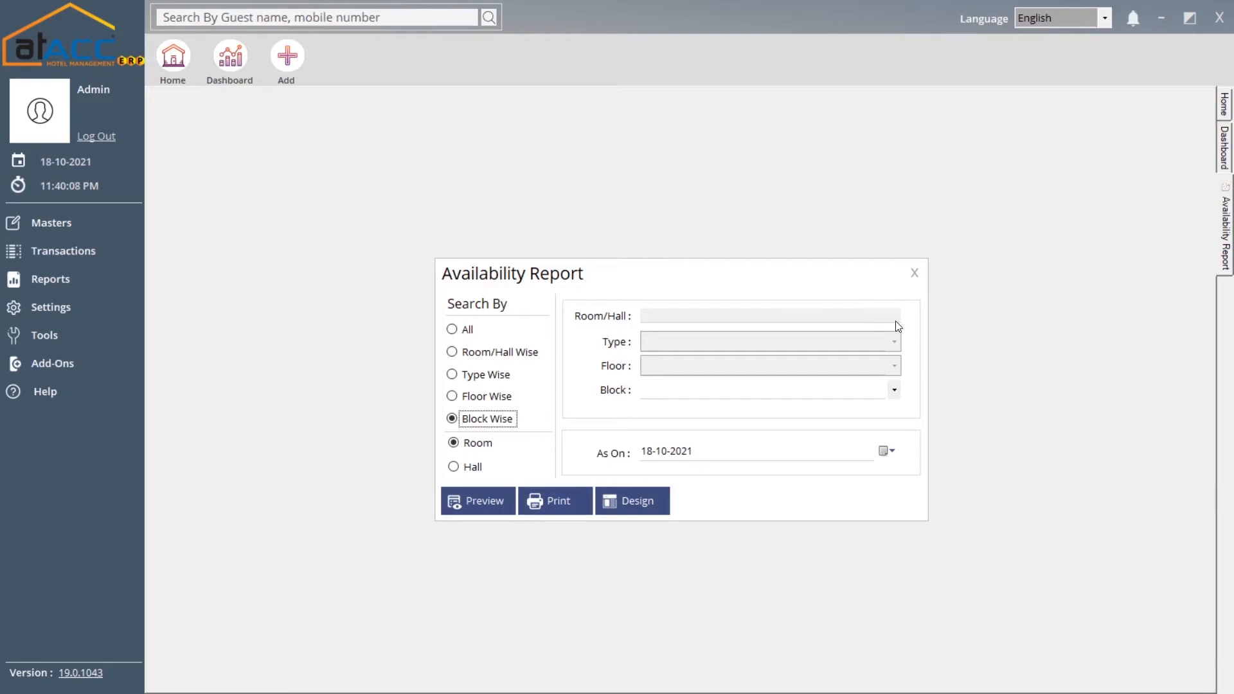
click(468, 330)
click(484, 498)
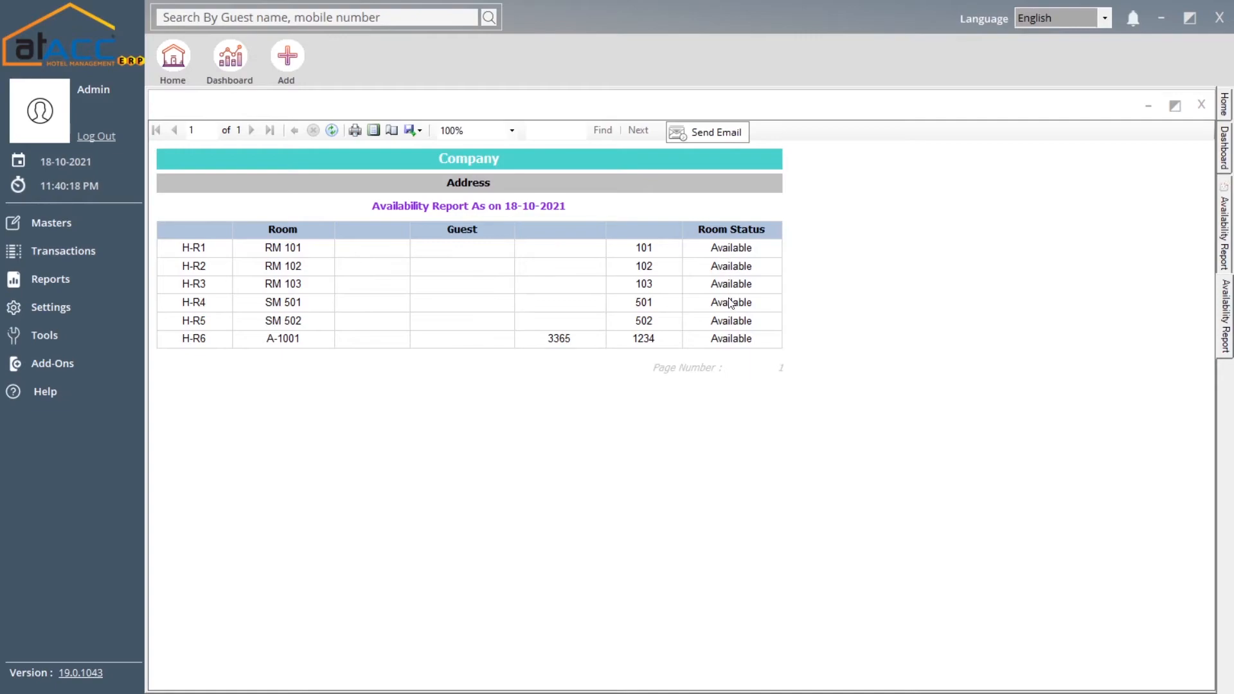
Close the availability preview and its settings, and reopen the reports list
click(1200, 103)
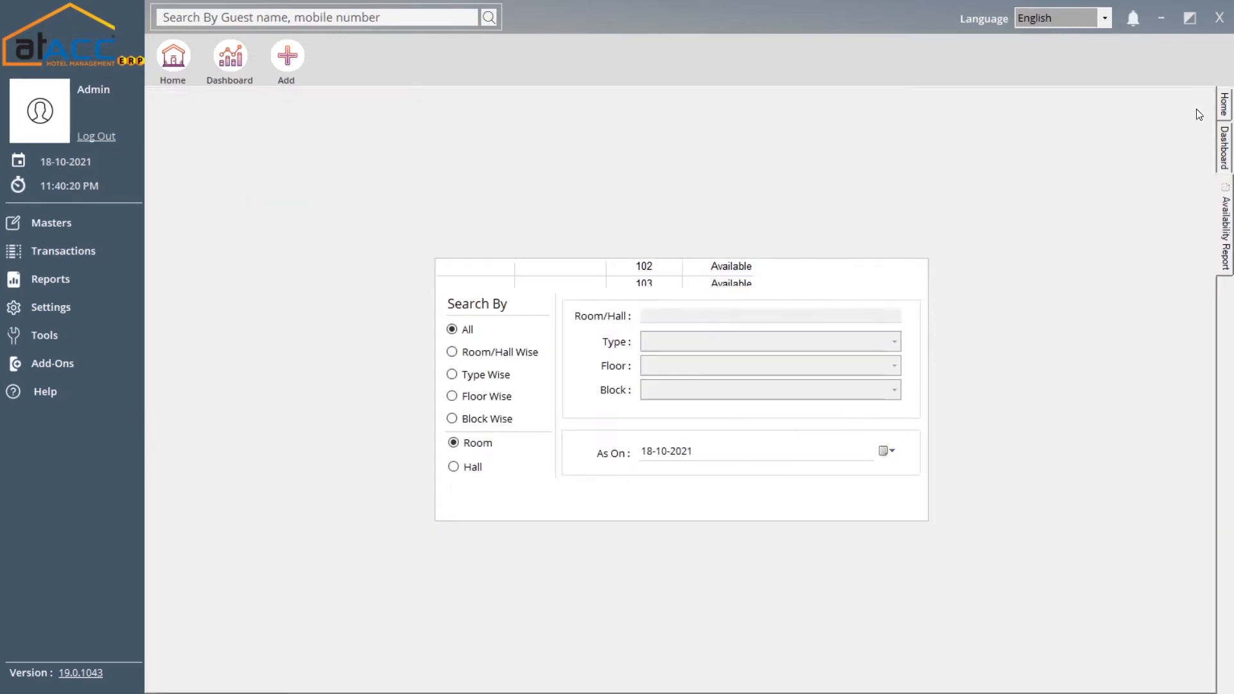
click(913, 271)
click(75, 279)
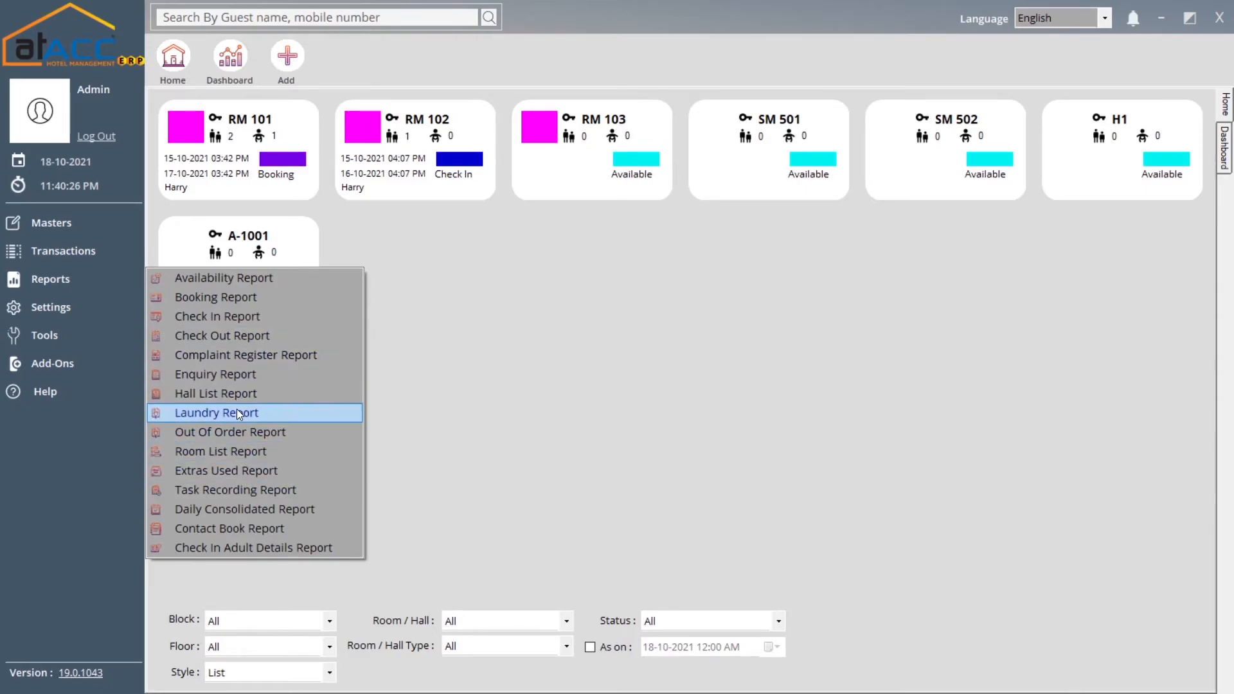
Open the Booking Report, uncheck All, inspect the Room and Source filters, then close it
click(283, 301)
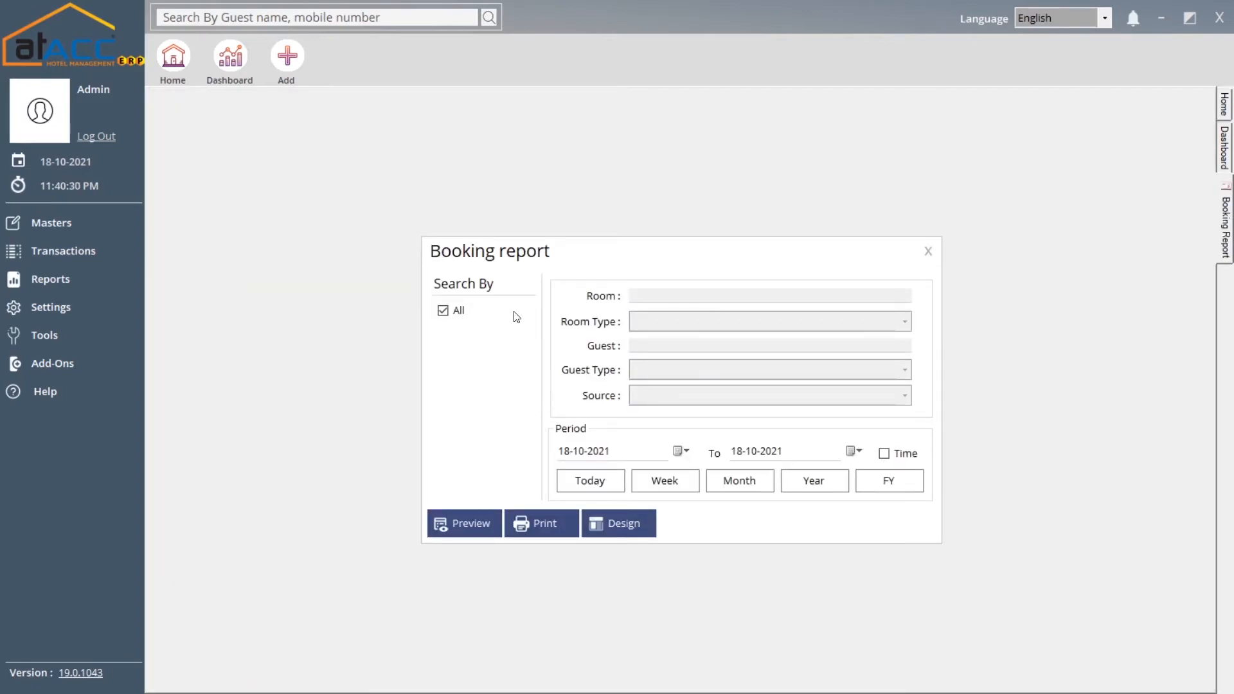
click(442, 311)
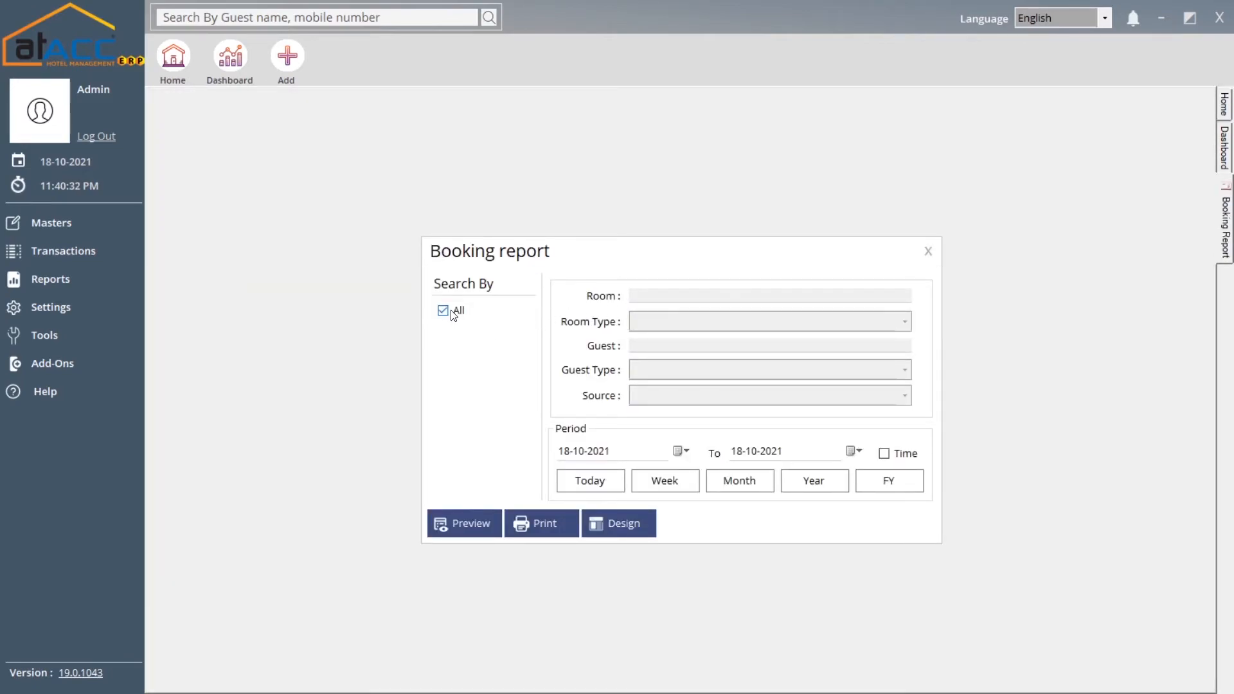
click(666, 295)
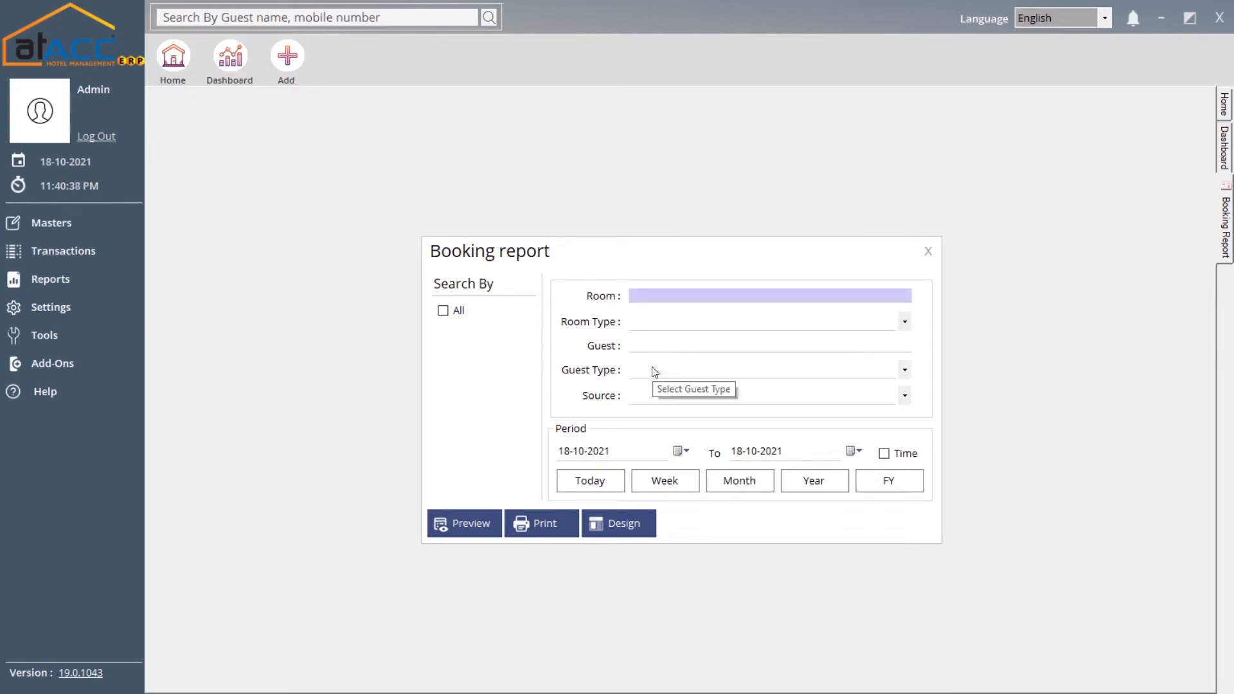
click(653, 394)
click(653, 394)
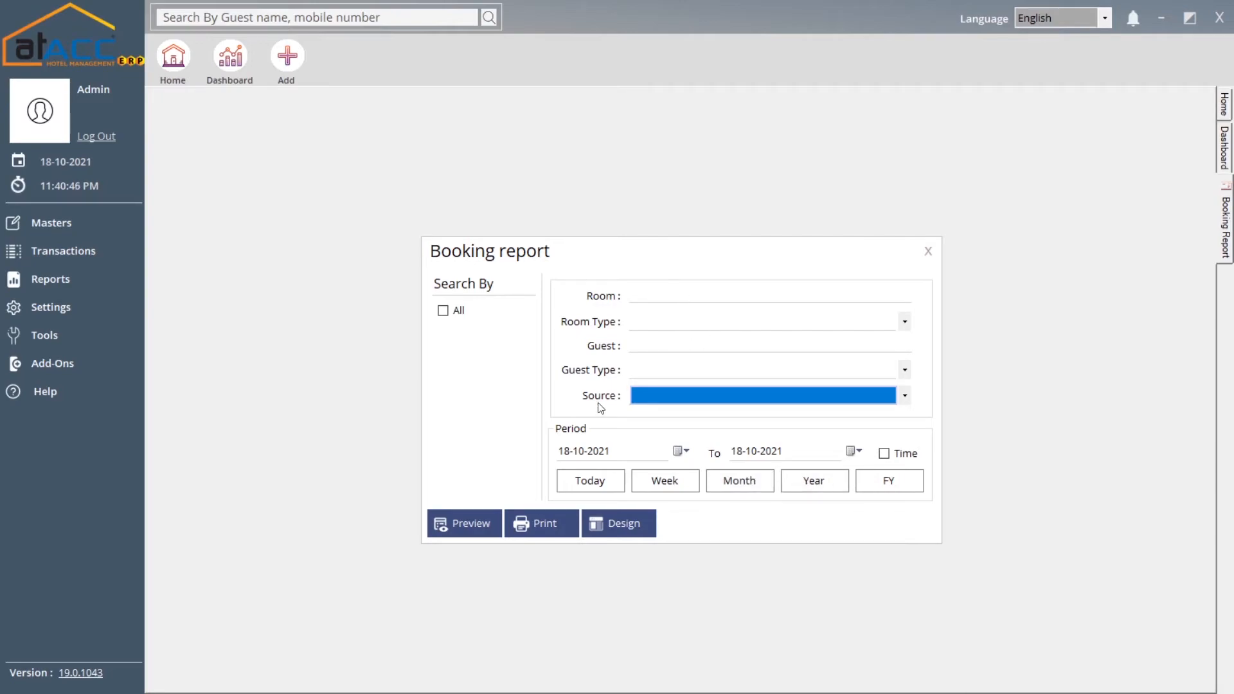
click(925, 251)
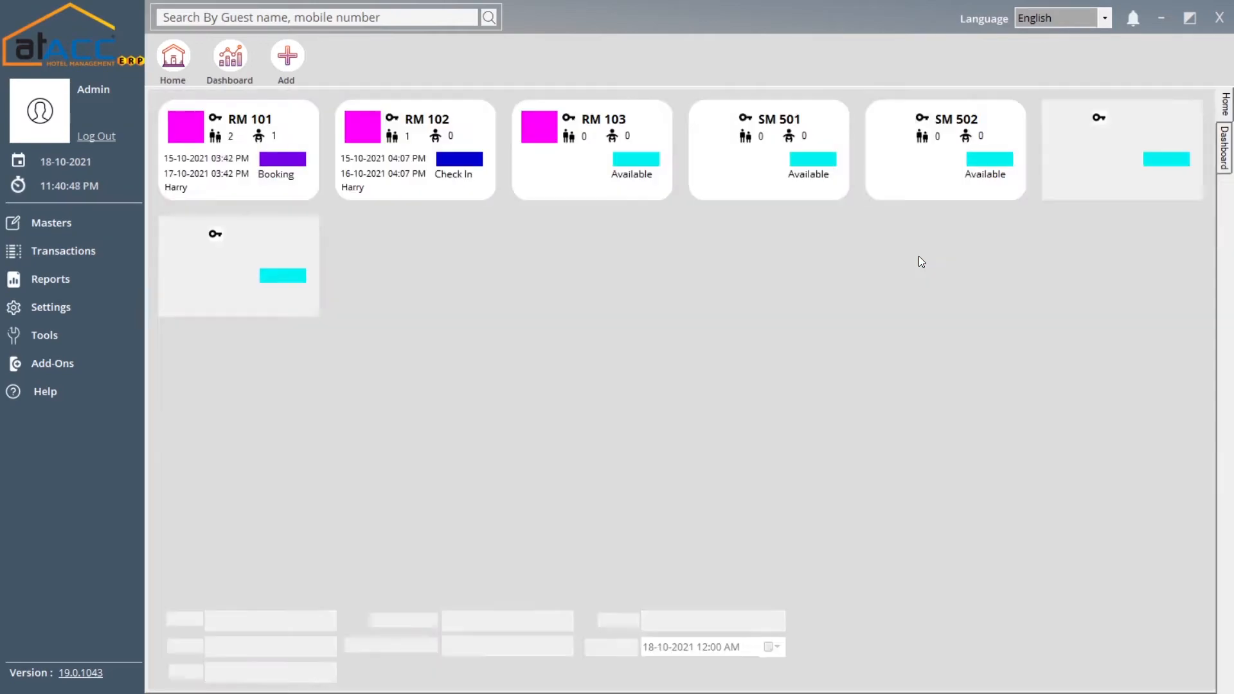
click(68, 253)
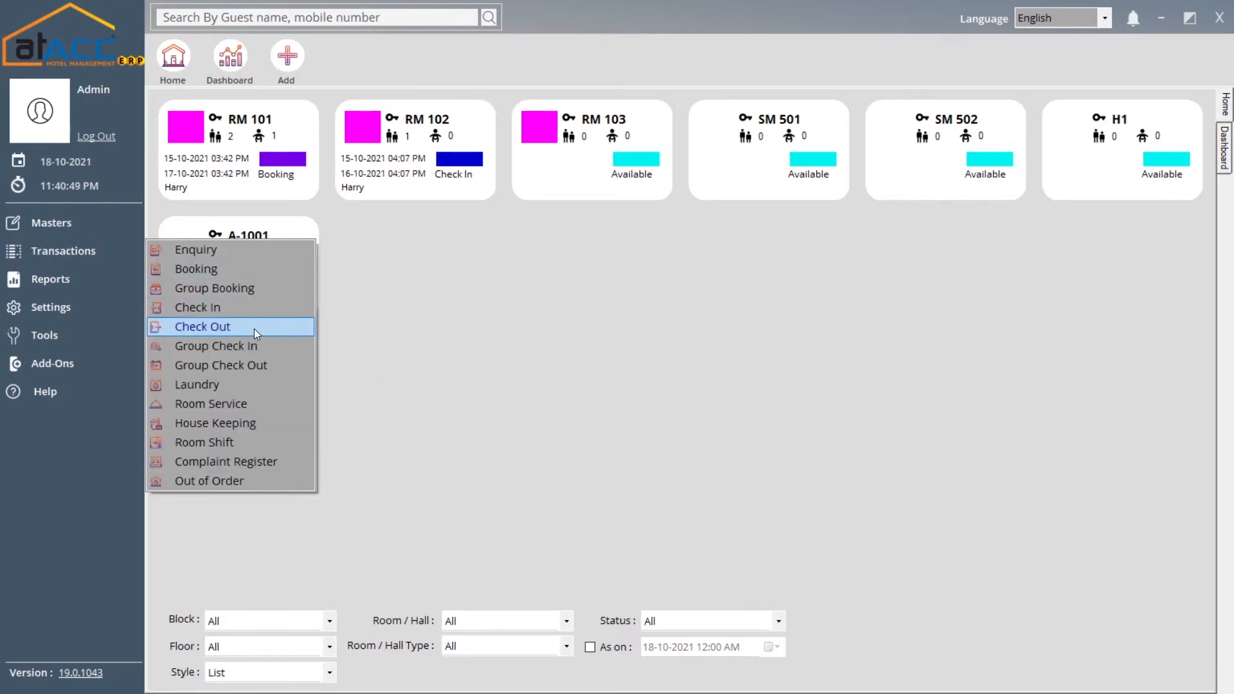
Review the Check In Report settings fields and close them without running the report
click(41, 283)
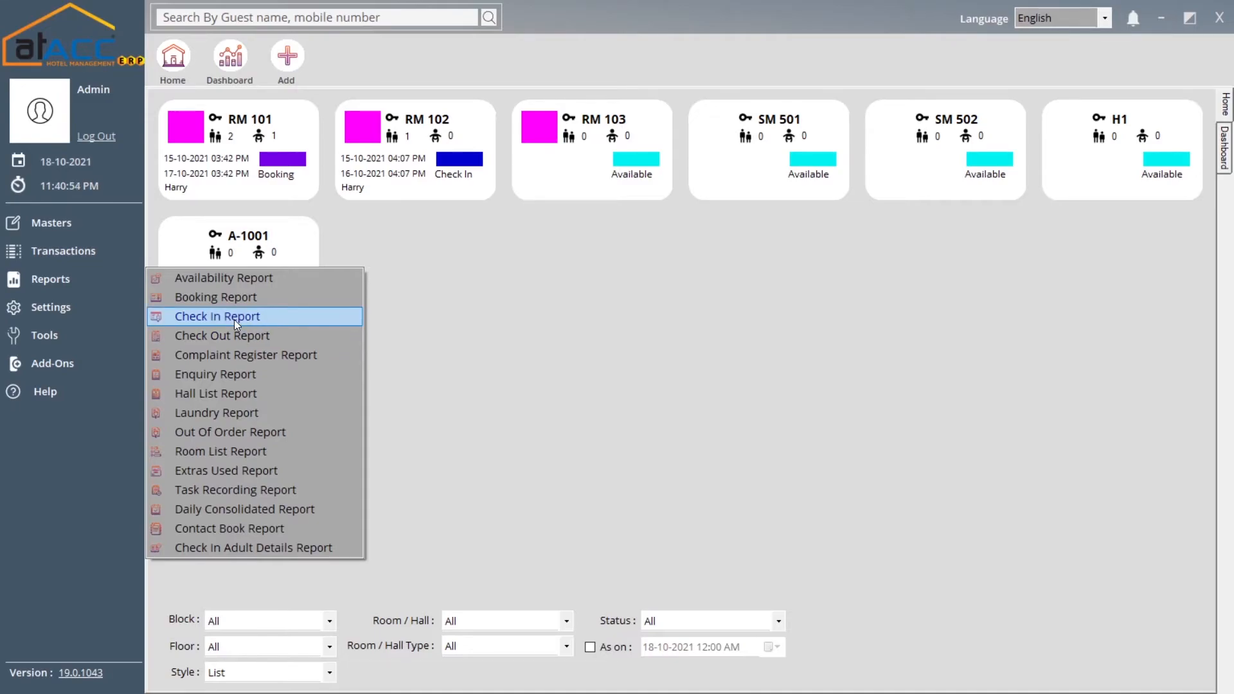
click(234, 316)
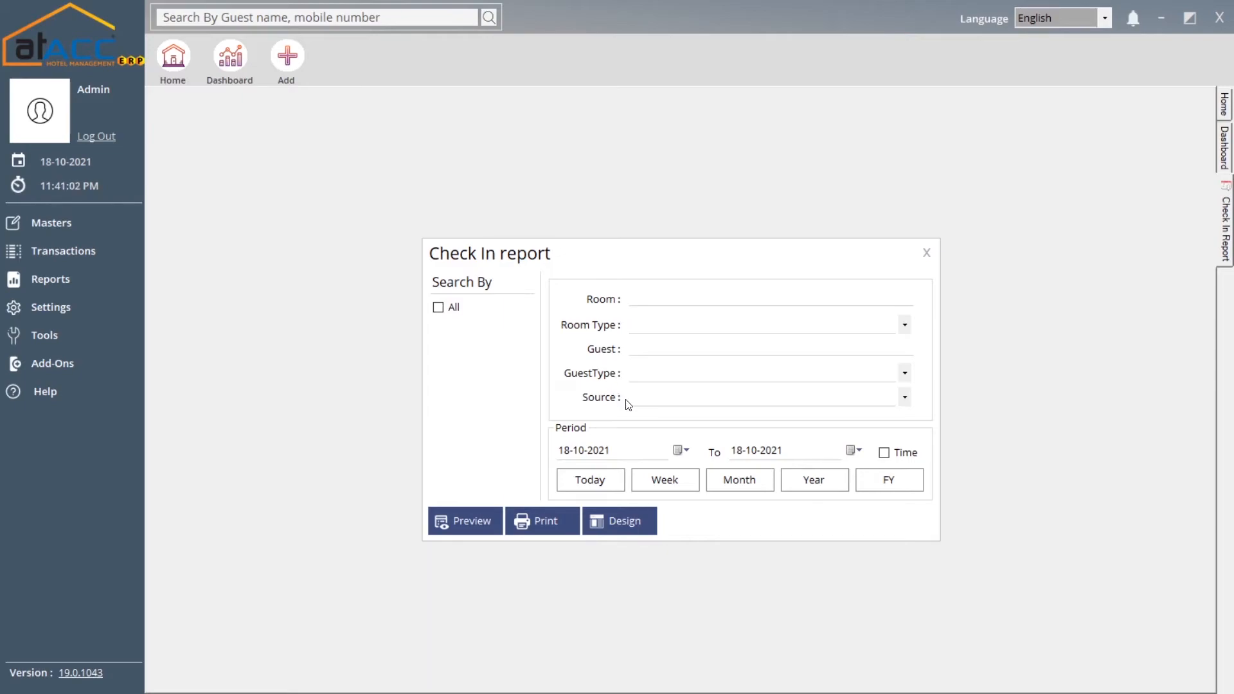
click(926, 253)
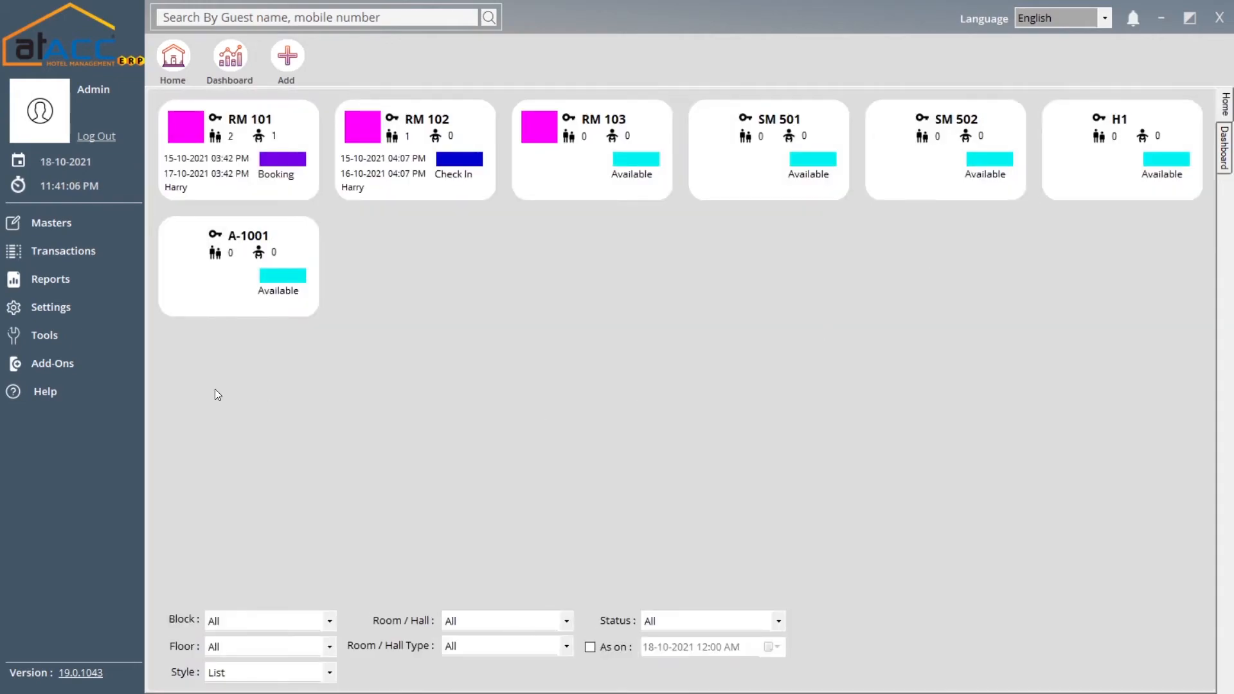
click(79, 292)
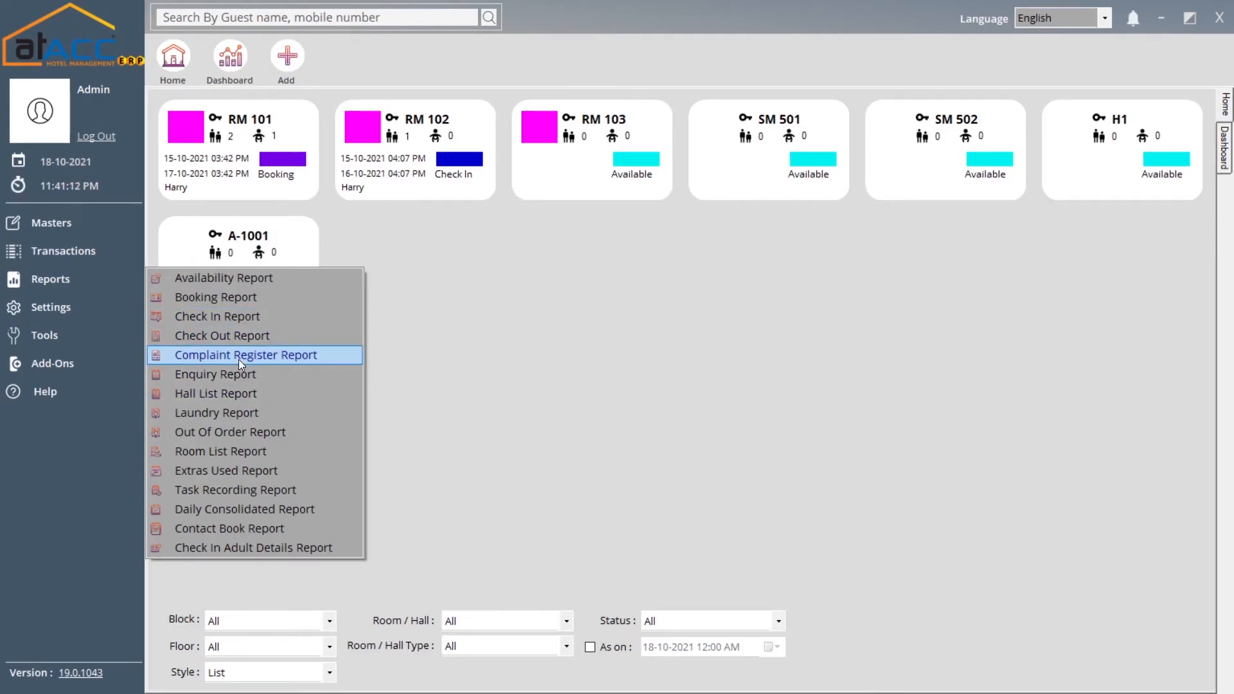
Uncheck All in the Complaint Register Report and inspect the Complaint Type, Attended By and Staff Assigned lists
click(278, 355)
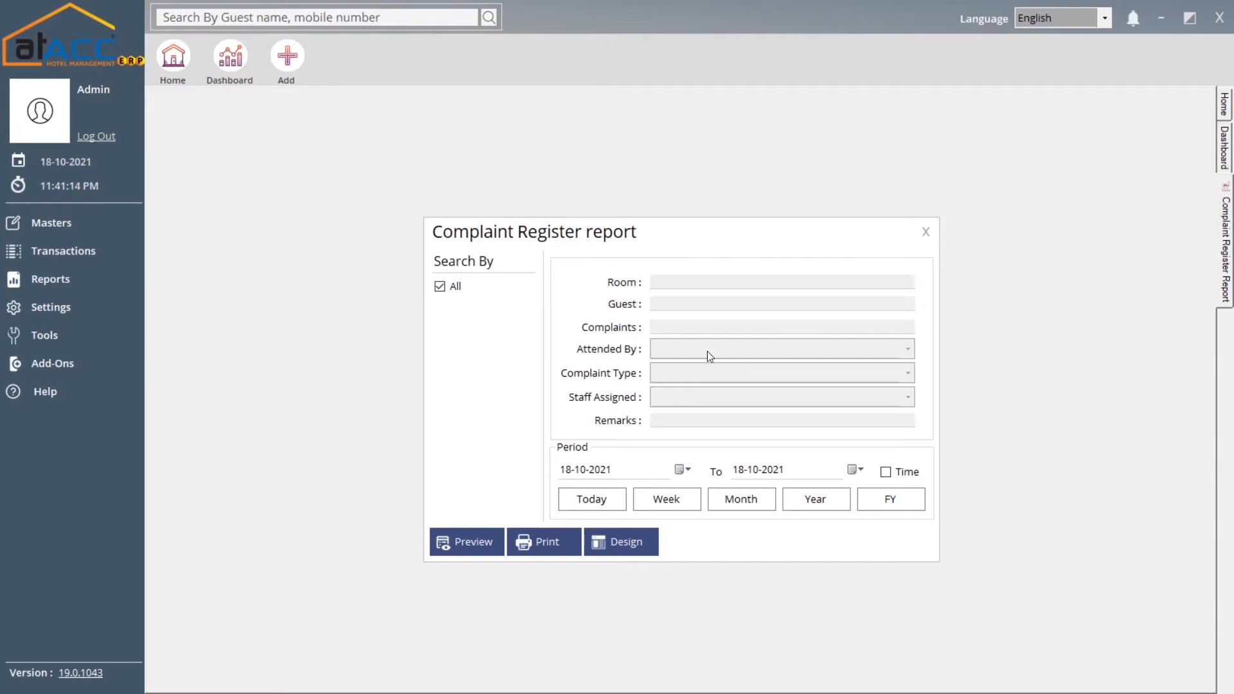
click(449, 287)
click(682, 379)
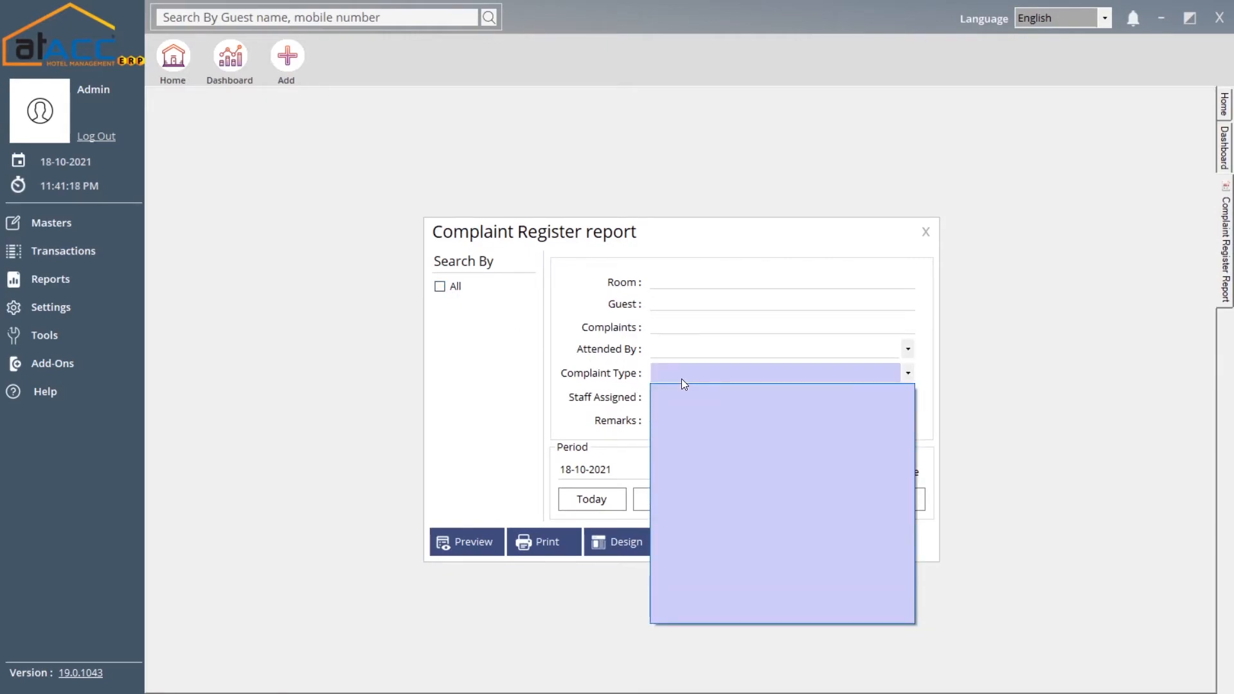
click(679, 374)
click(688, 351)
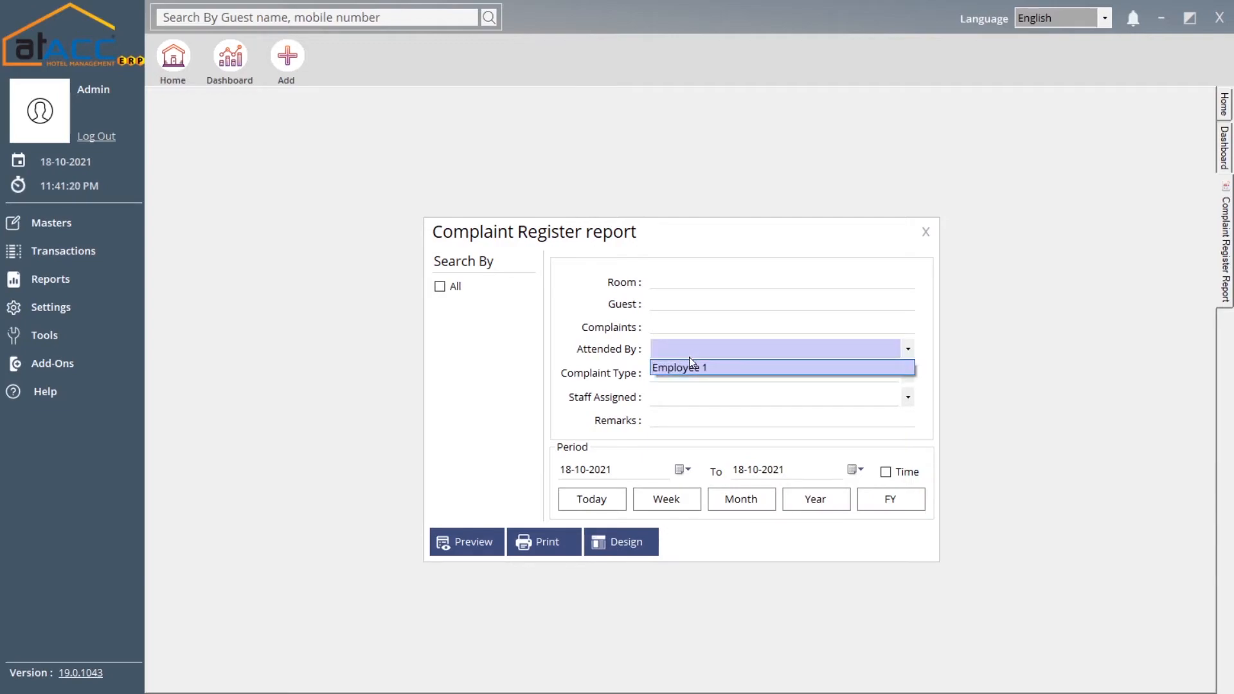
click(689, 356)
click(680, 398)
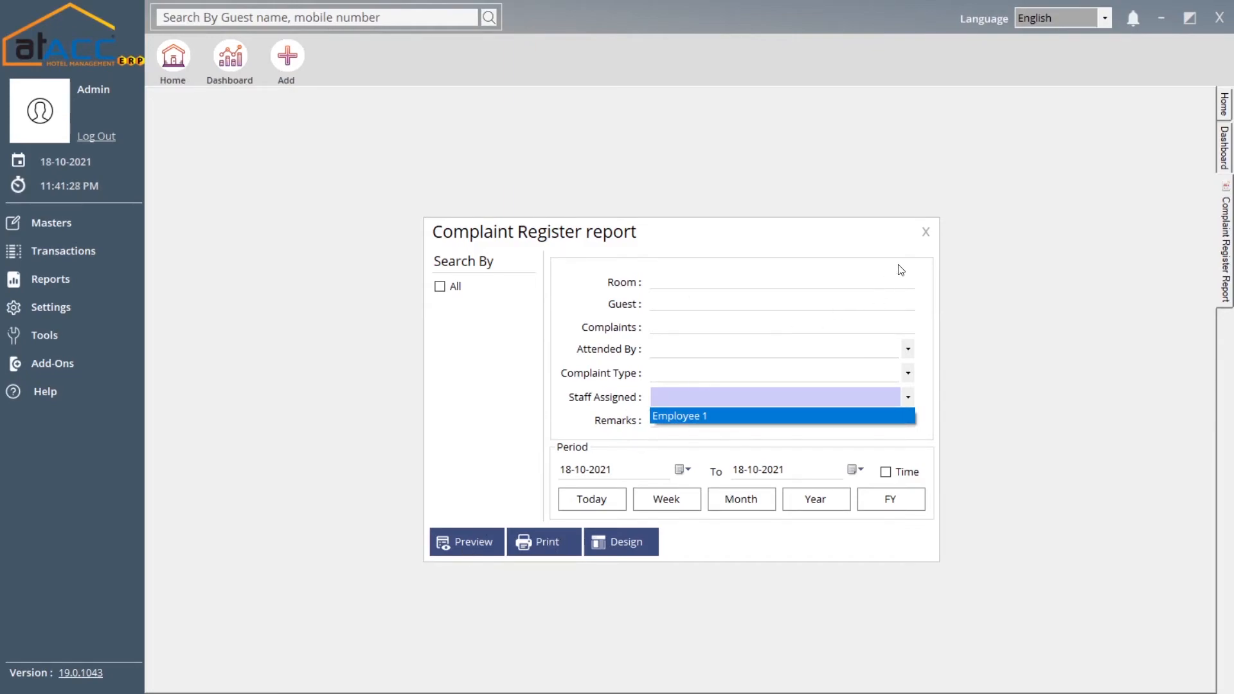
click(925, 231)
click(925, 231)
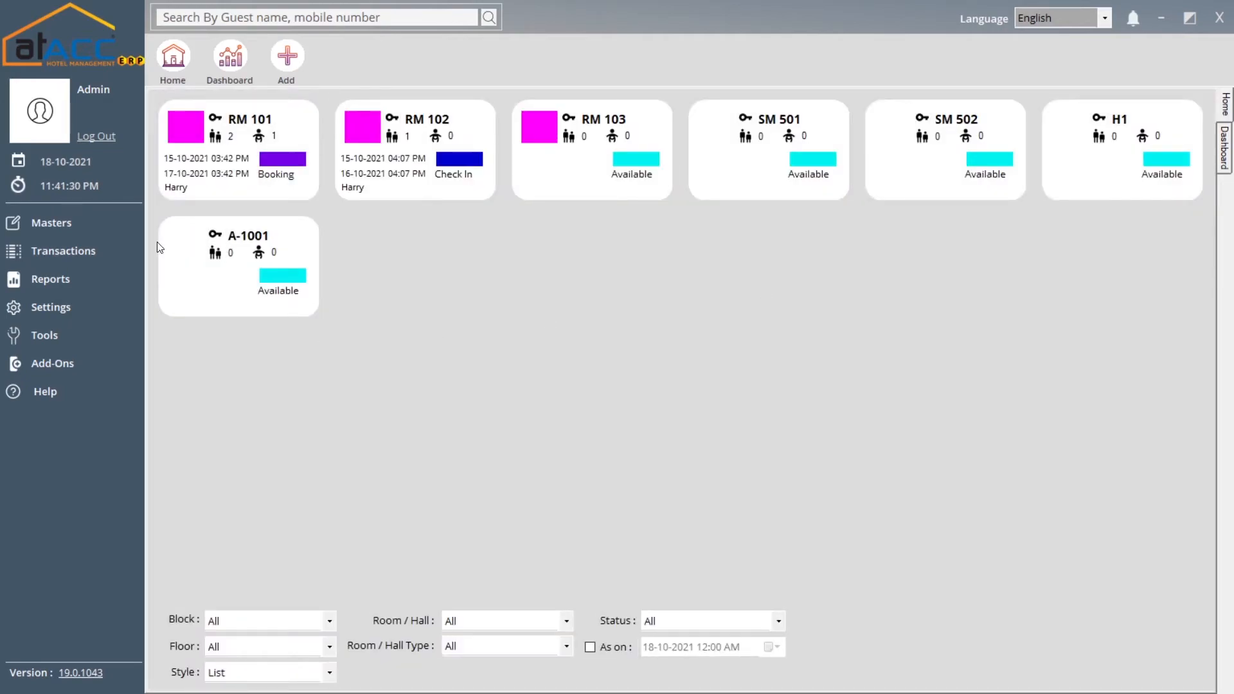
click(97, 283)
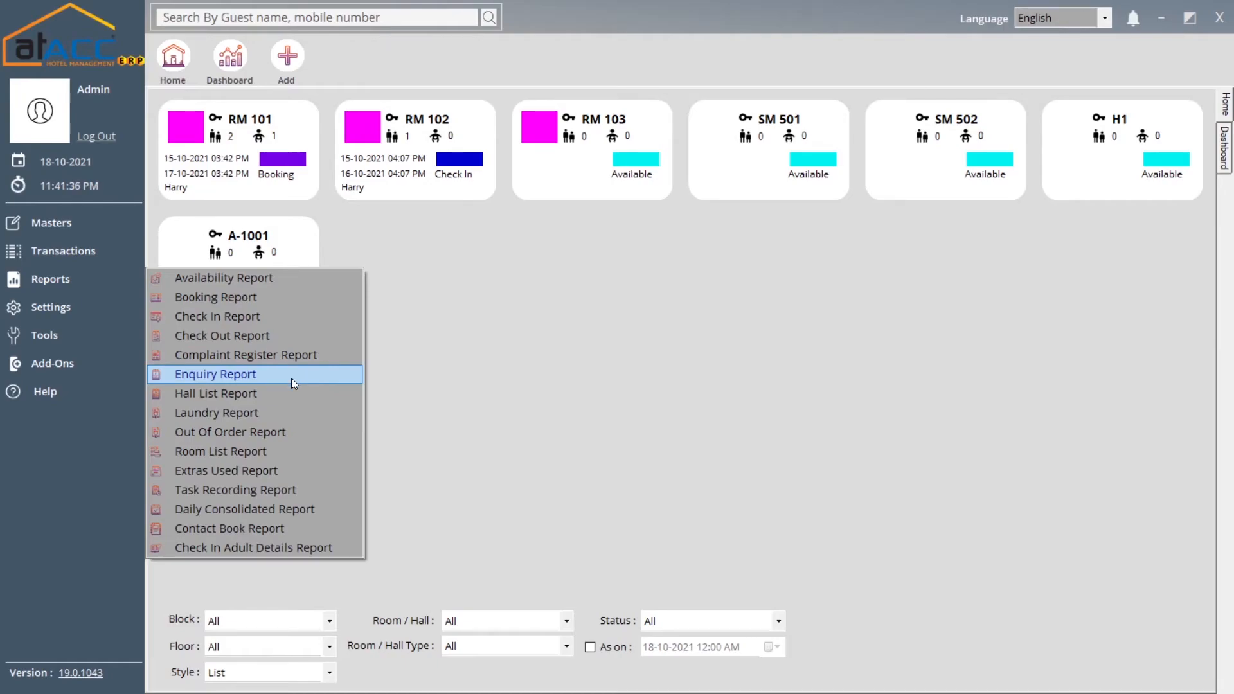
Open the Hall List Report settings, close them, and return to the reports list
click(252, 394)
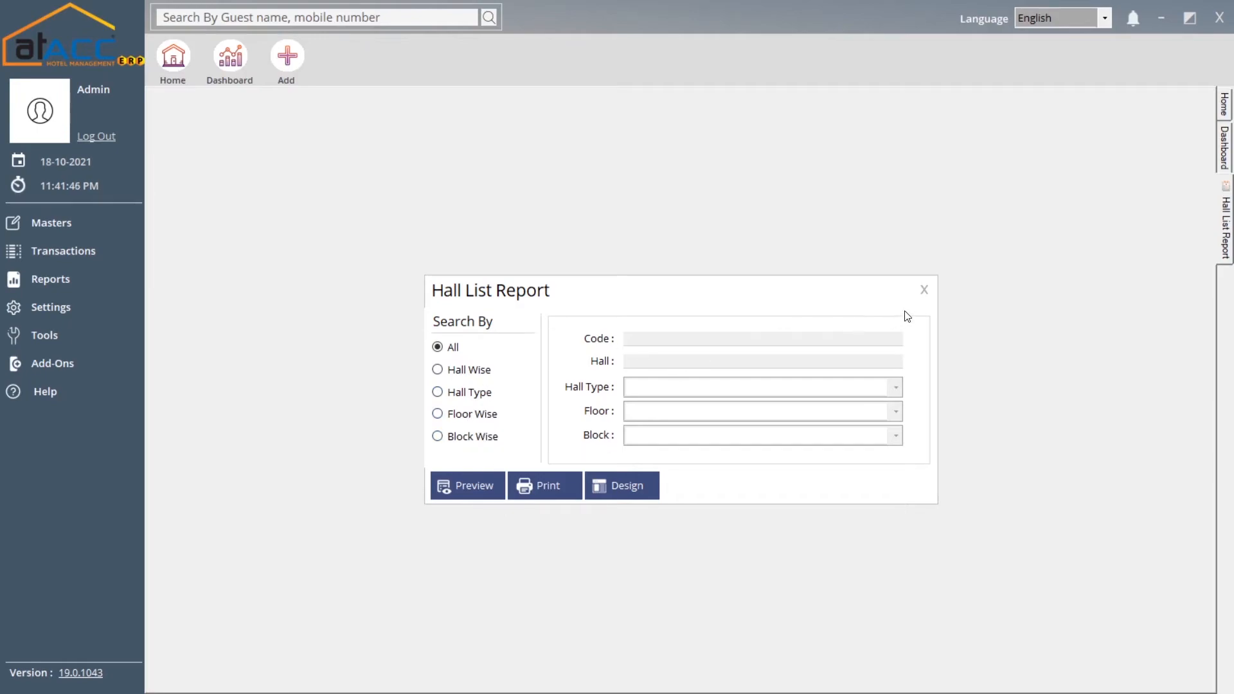
click(929, 298)
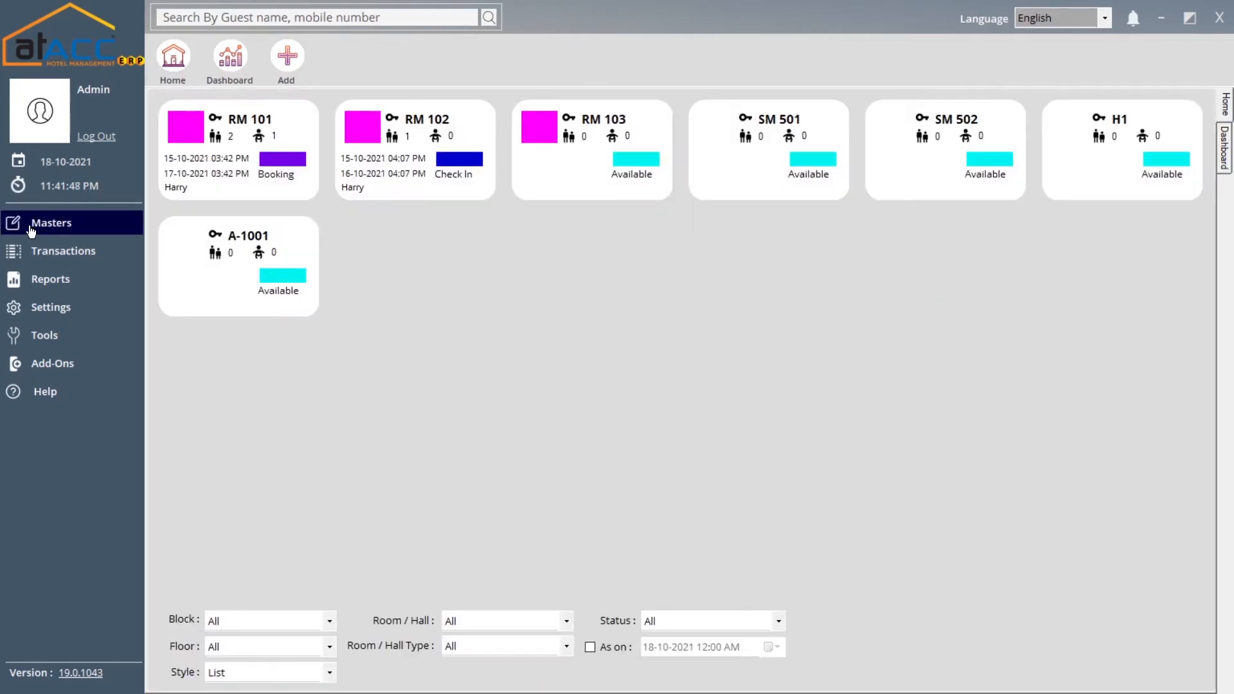
click(91, 257)
click(83, 281)
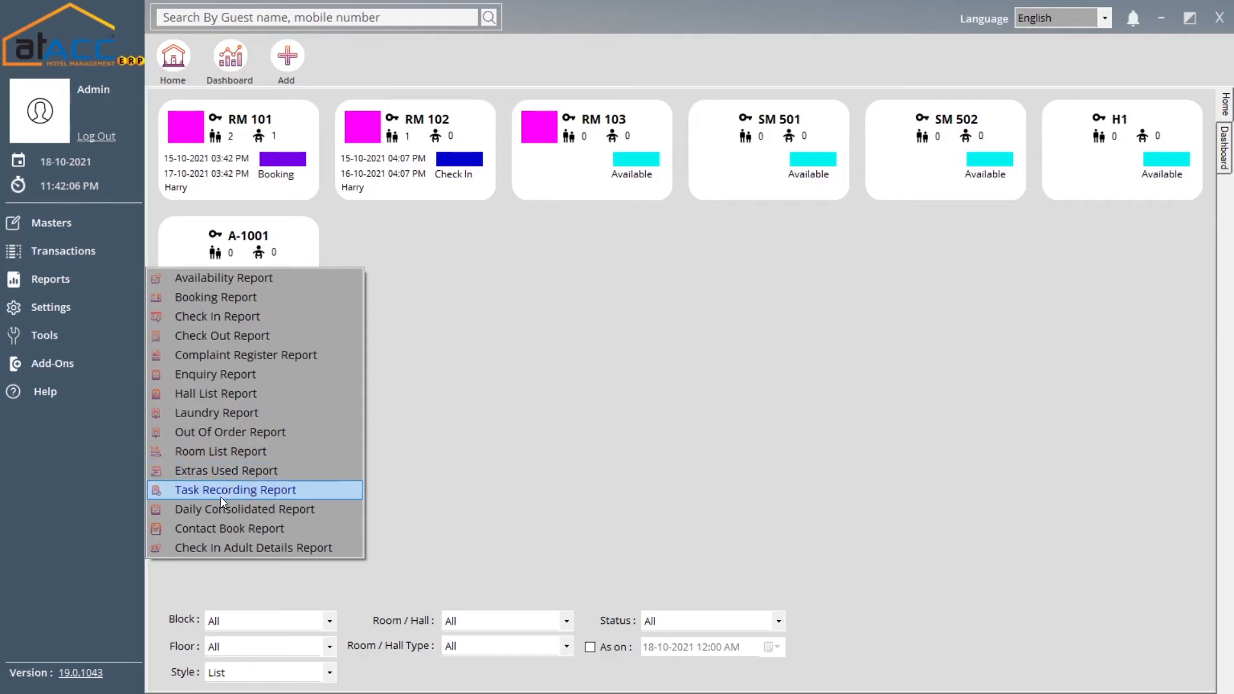
click(236, 490)
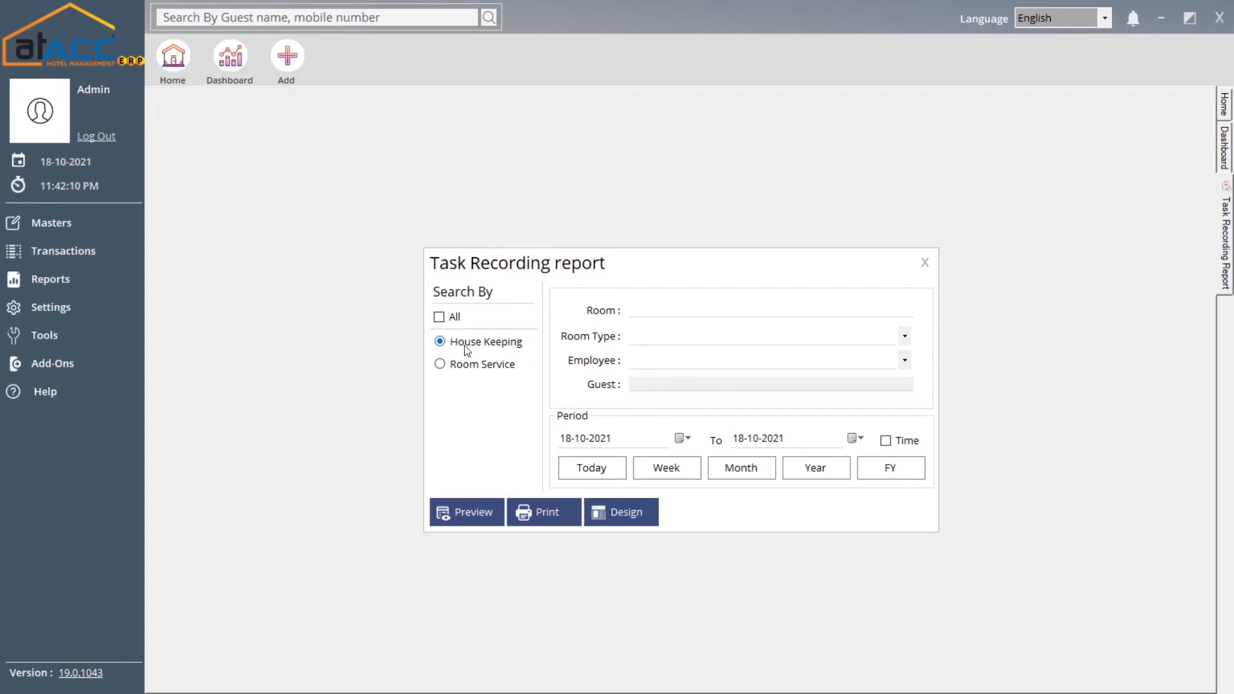
click(479, 366)
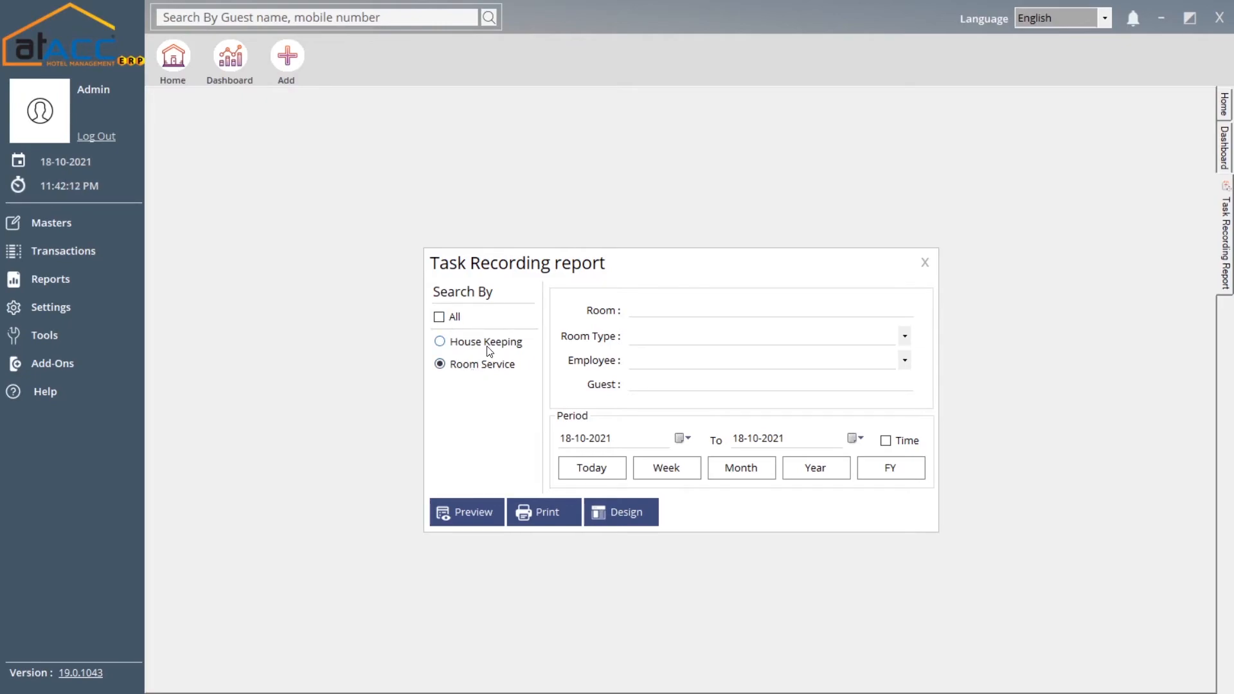
click(489, 351)
click(718, 311)
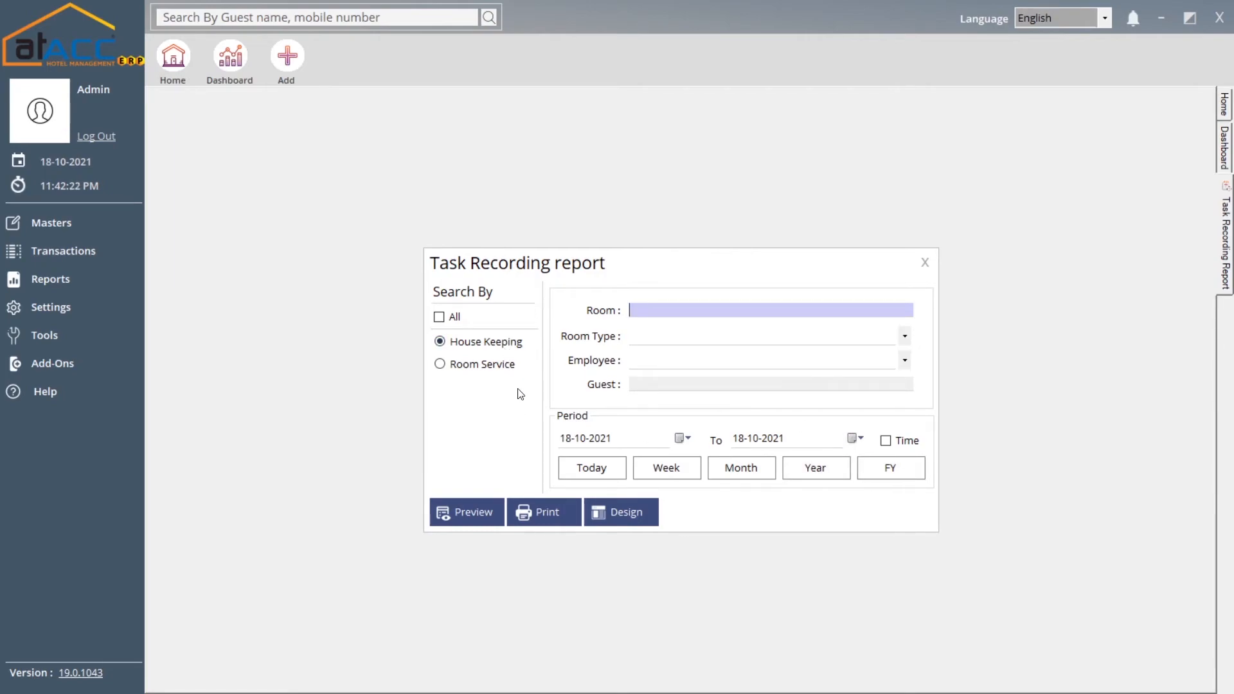
click(439, 316)
click(464, 512)
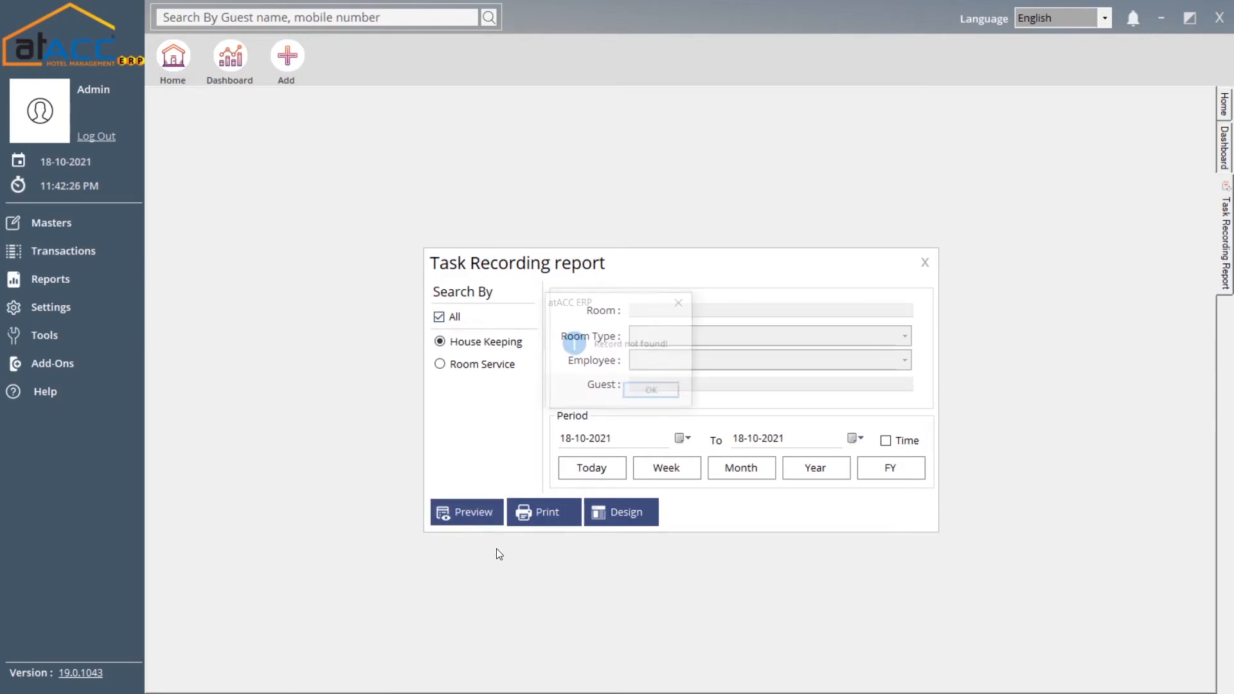
click(650, 391)
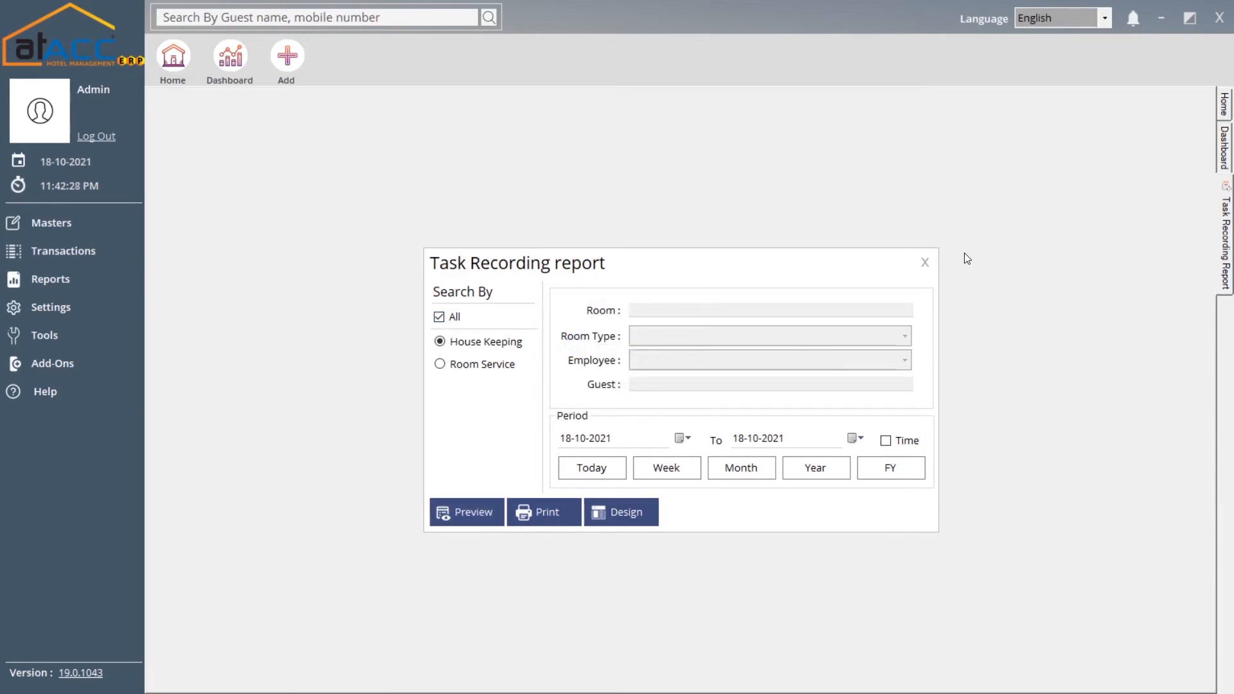
click(935, 265)
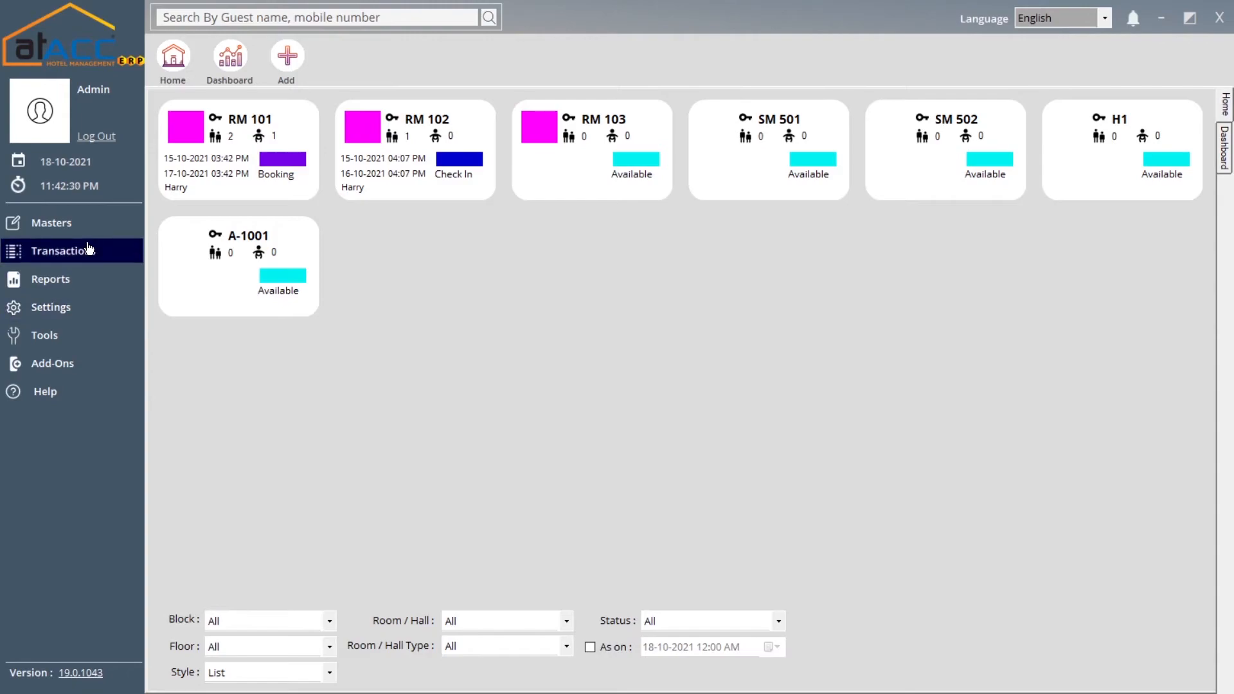
click(76, 281)
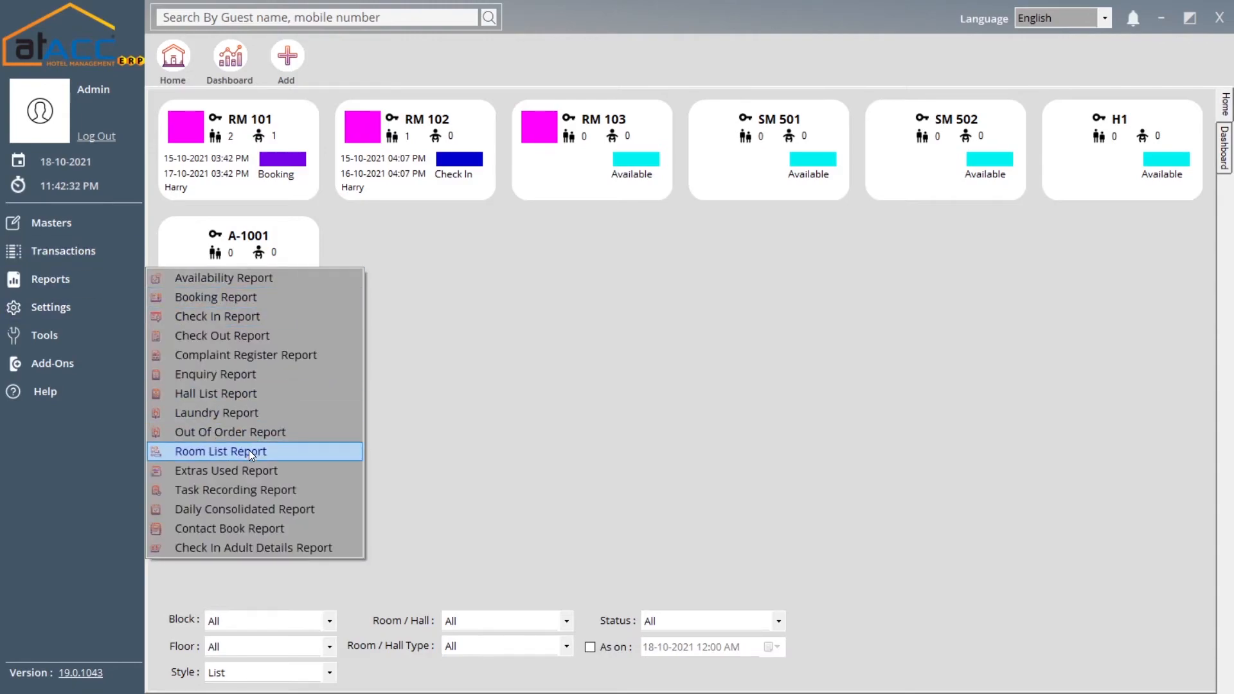
Preview the Daily Consolidated Report for today, then for the 2021 financial year
click(247, 510)
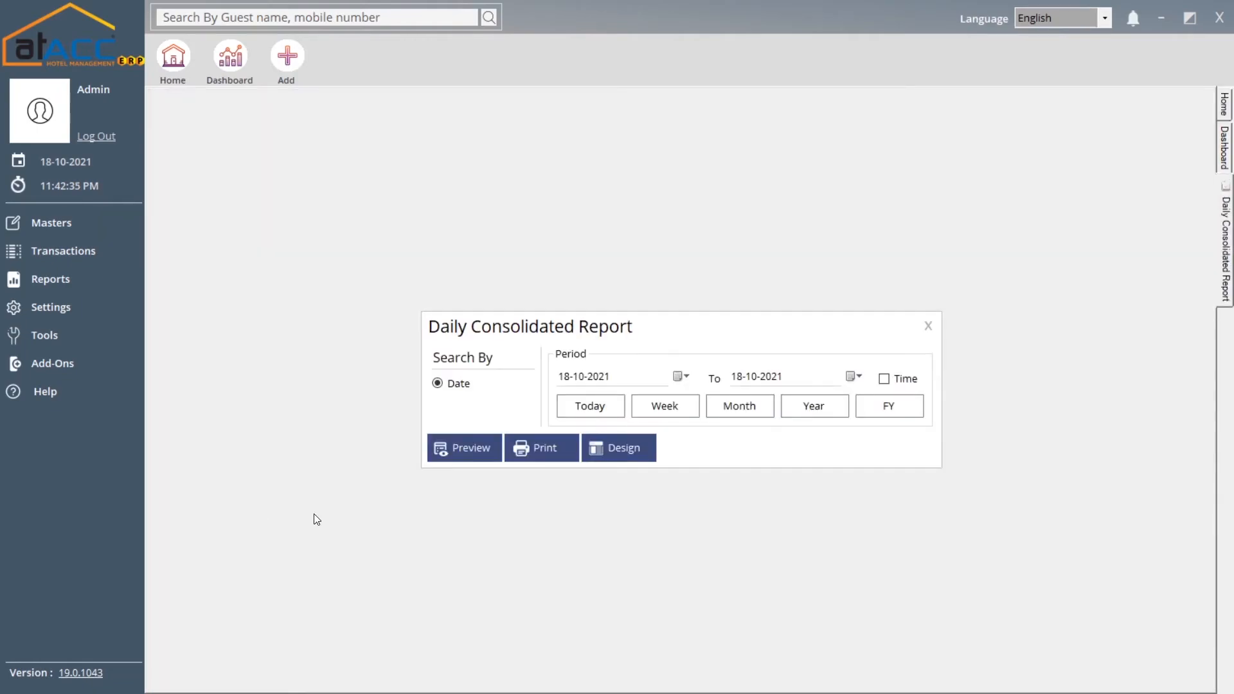
click(472, 446)
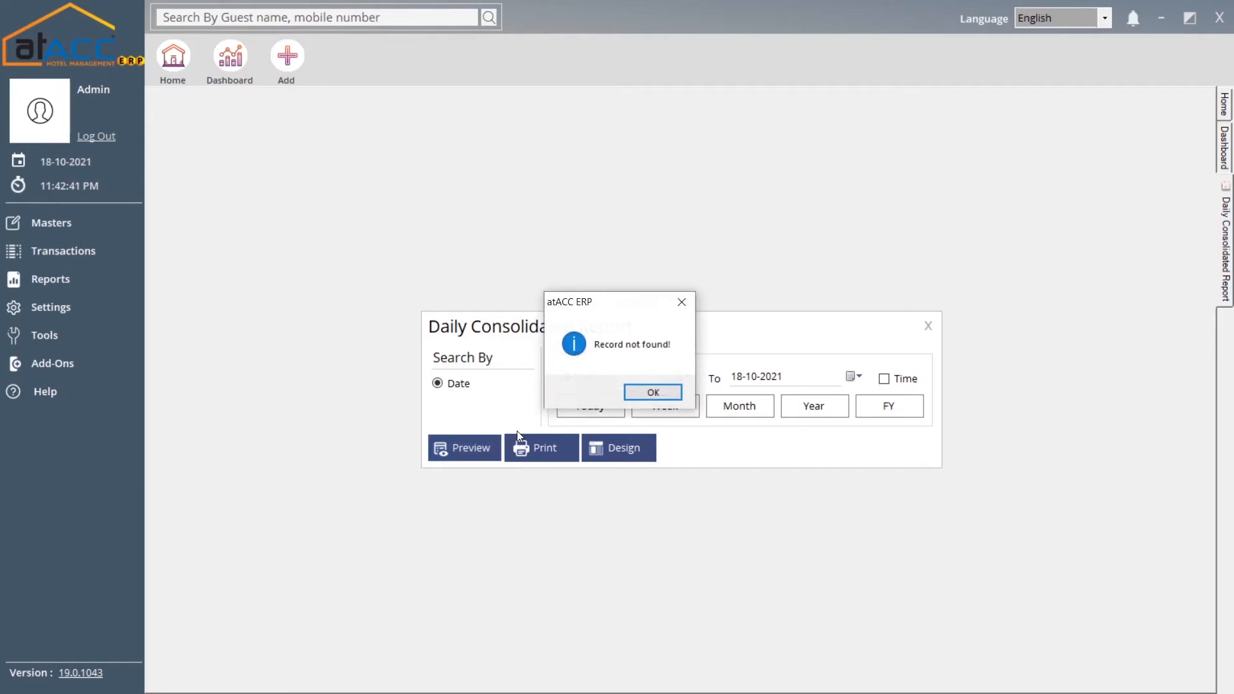
click(640, 400)
click(893, 406)
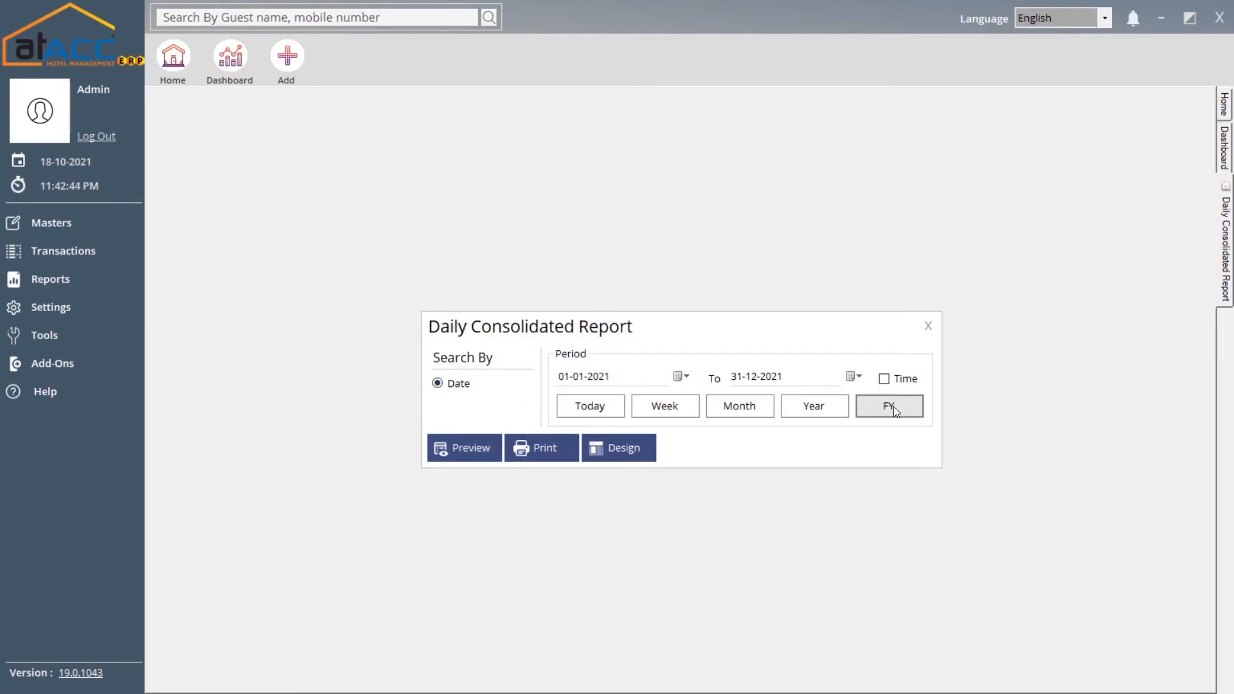
click(464, 448)
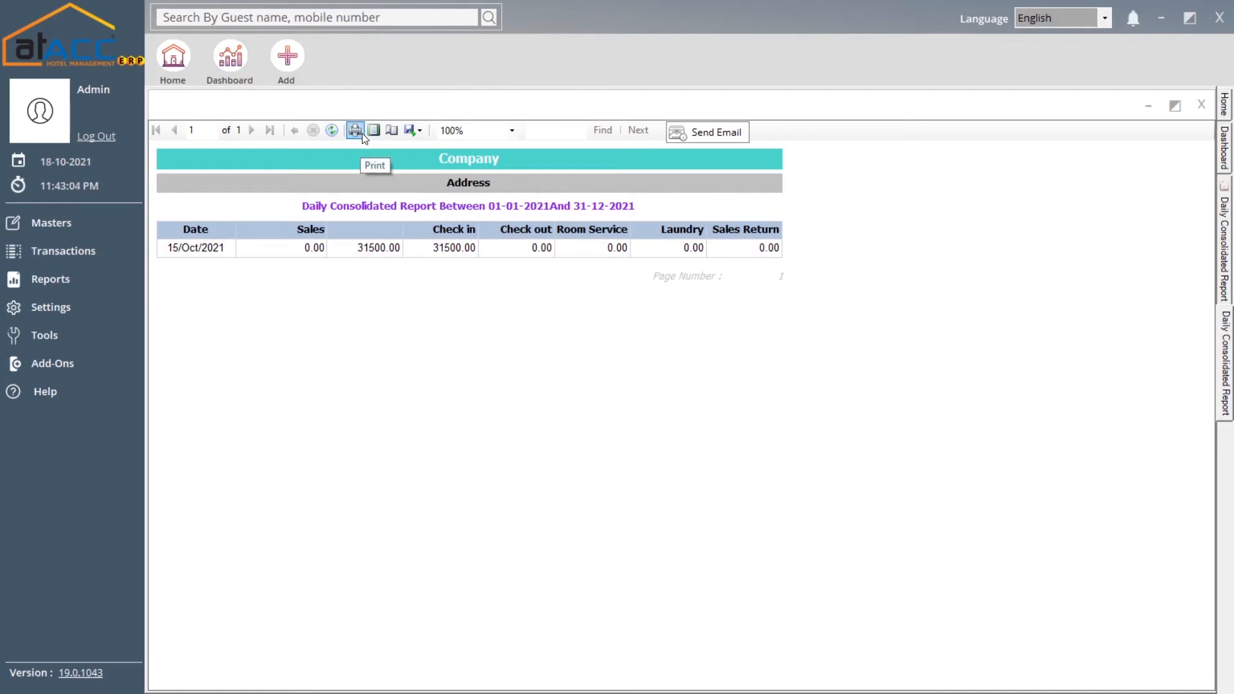
Check the export options, cancel the email prompt, and close the preview and report form
click(411, 130)
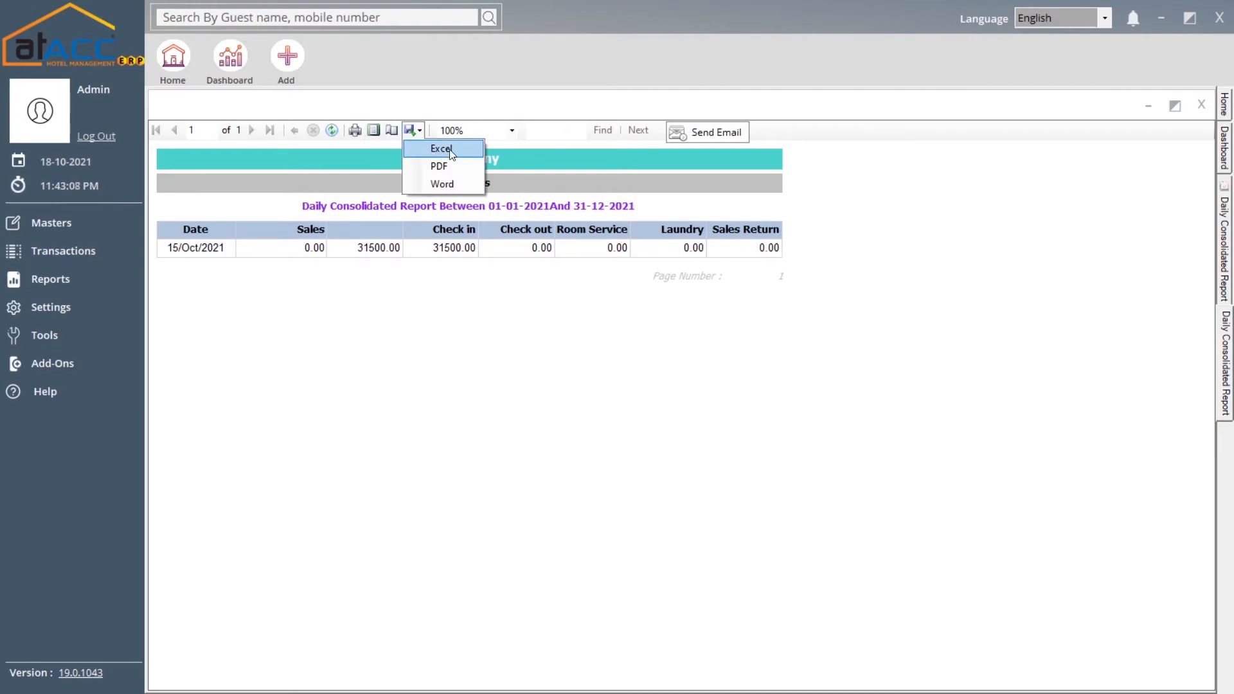
click(670, 166)
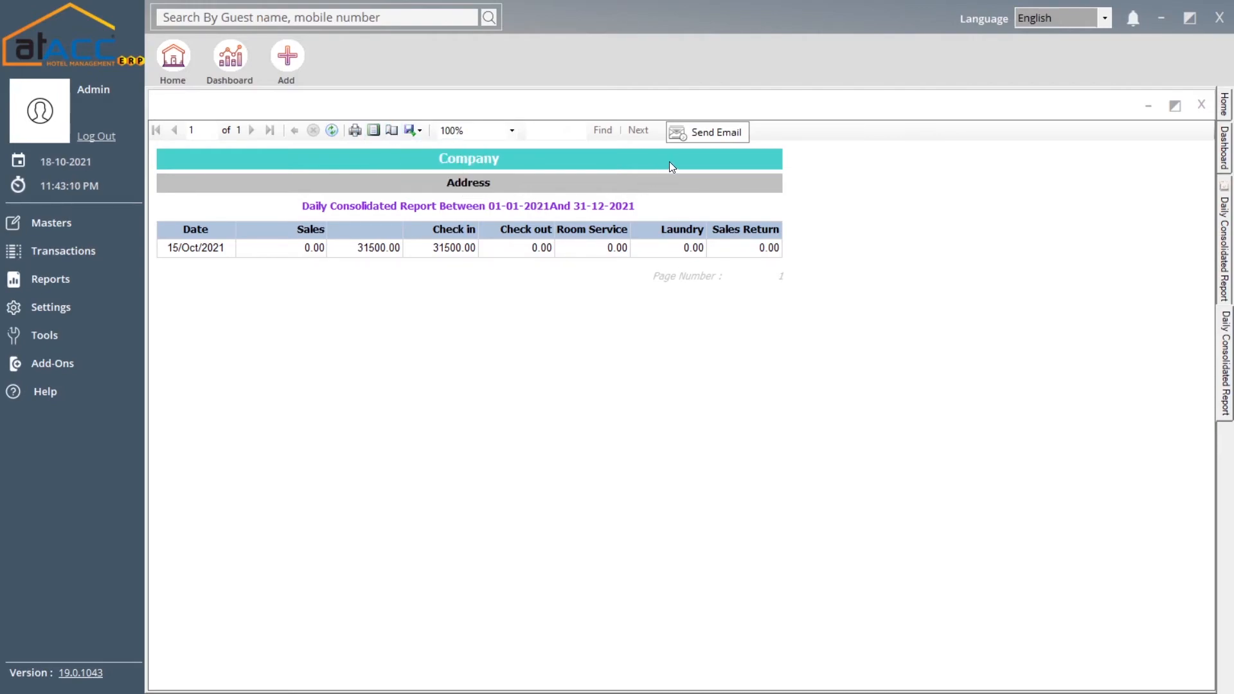
click(717, 137)
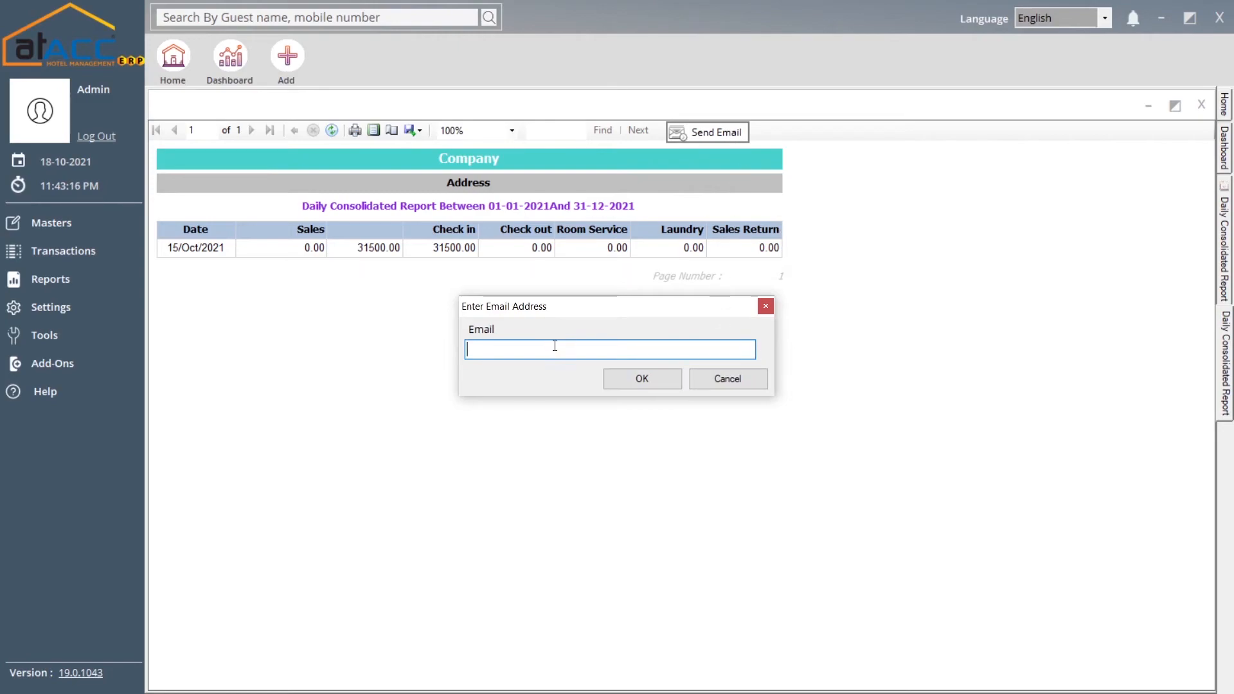
drag(550, 309, 566, 307)
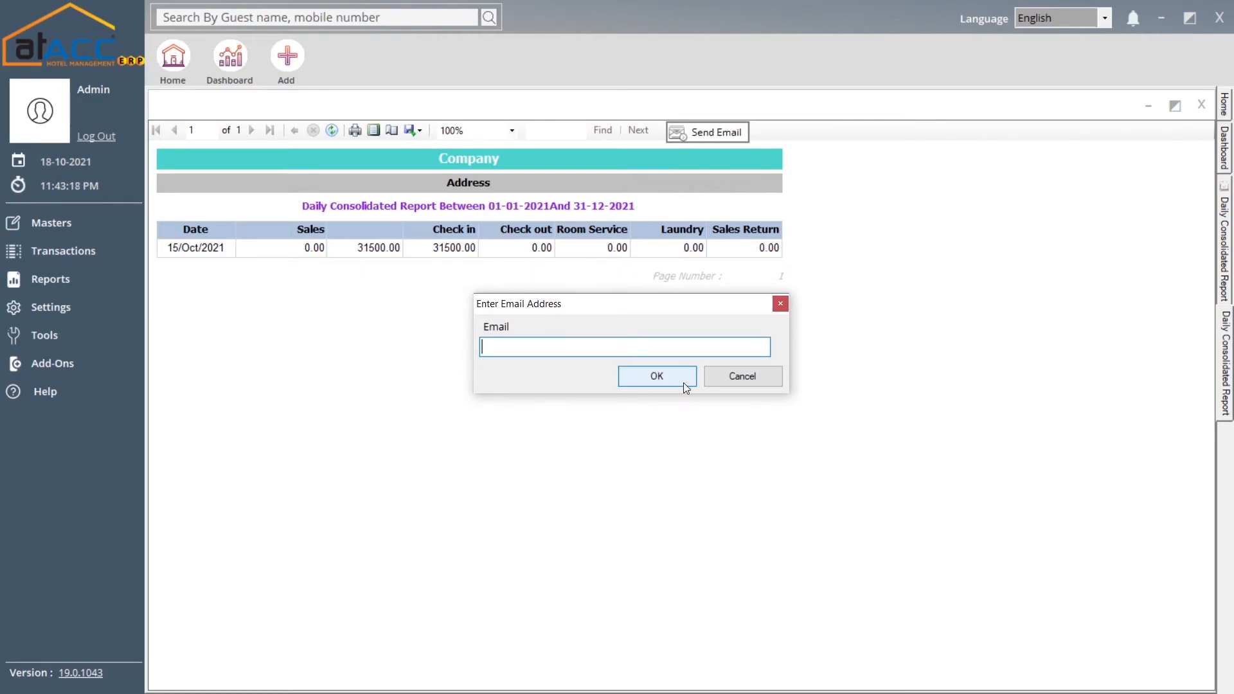
click(729, 379)
click(1201, 103)
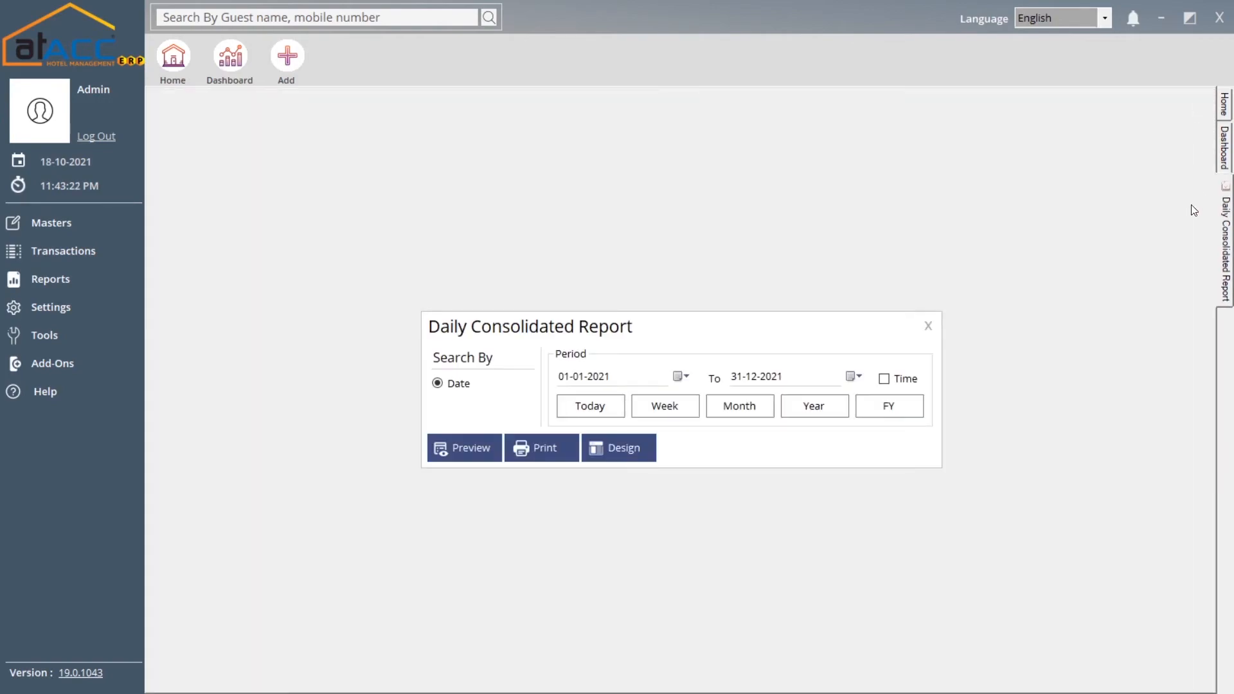
click(926, 325)
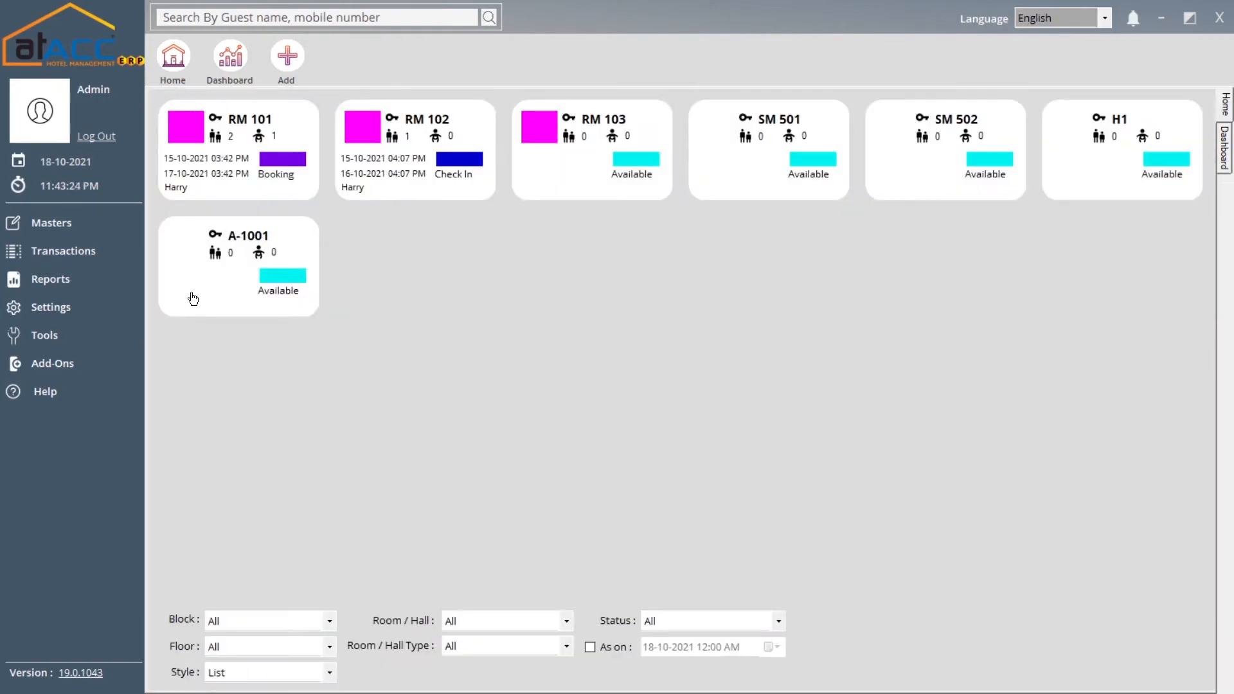
Open the Contact Book Report and try the Name and Category filters, viewing the empty category list
click(75, 280)
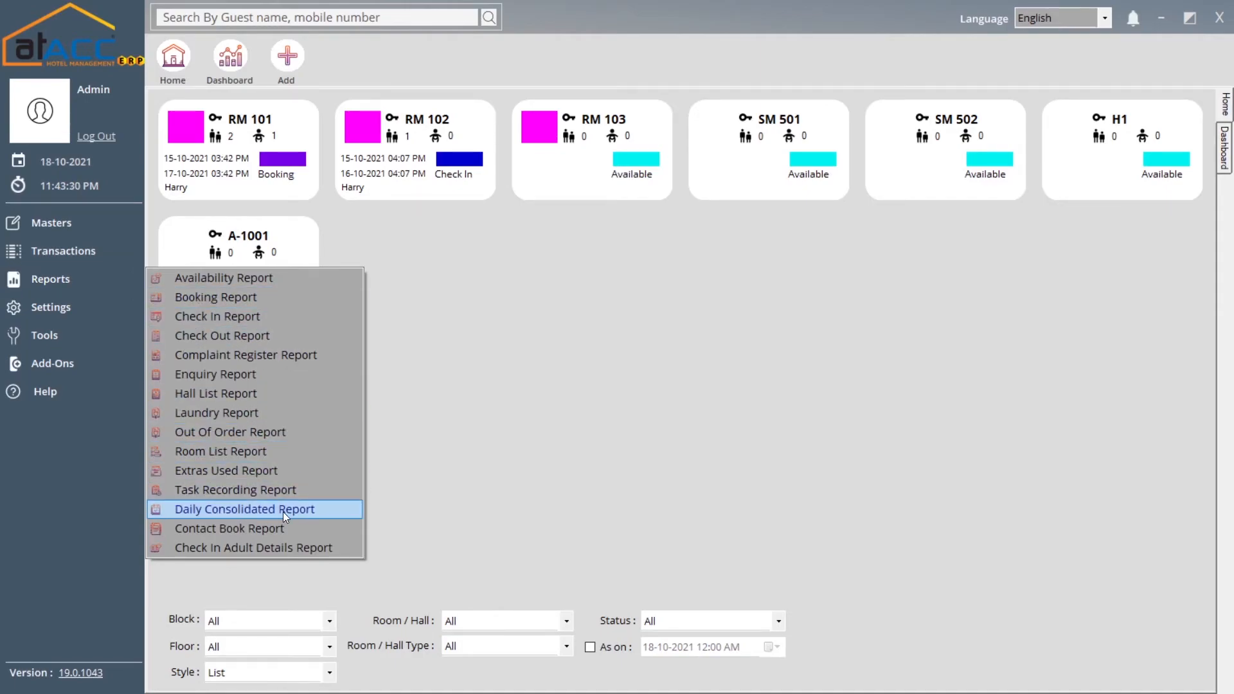
click(256, 534)
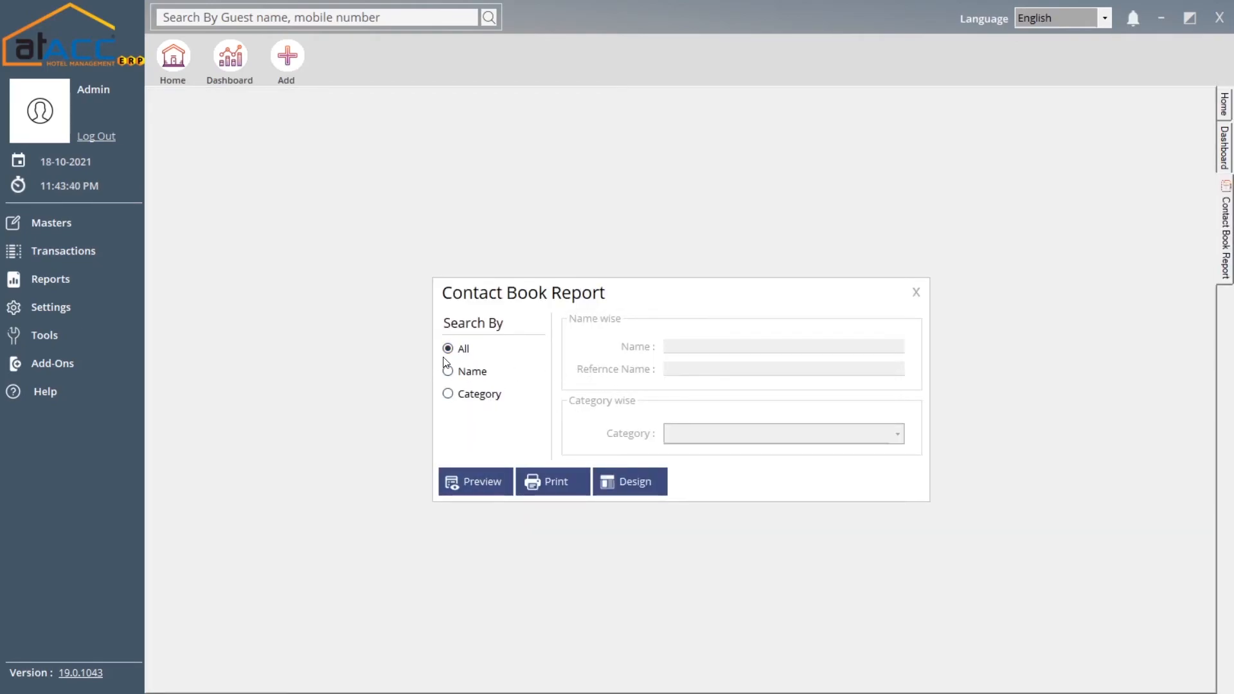
click(473, 373)
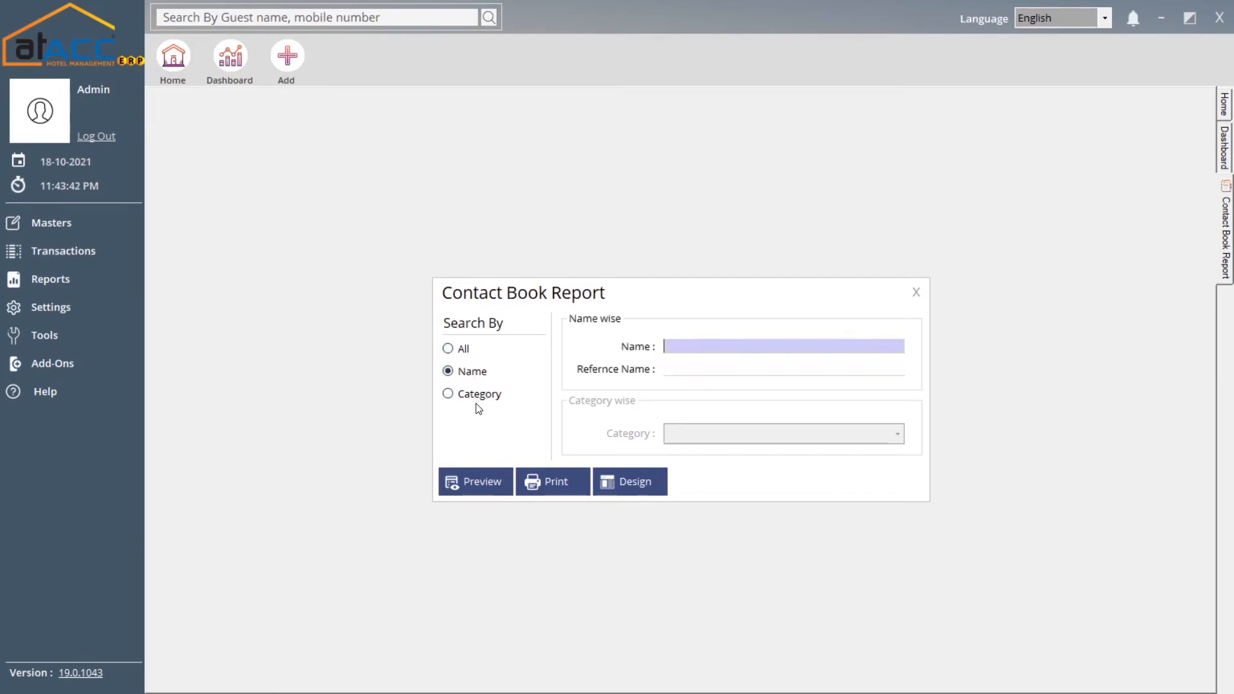
click(479, 394)
click(473, 371)
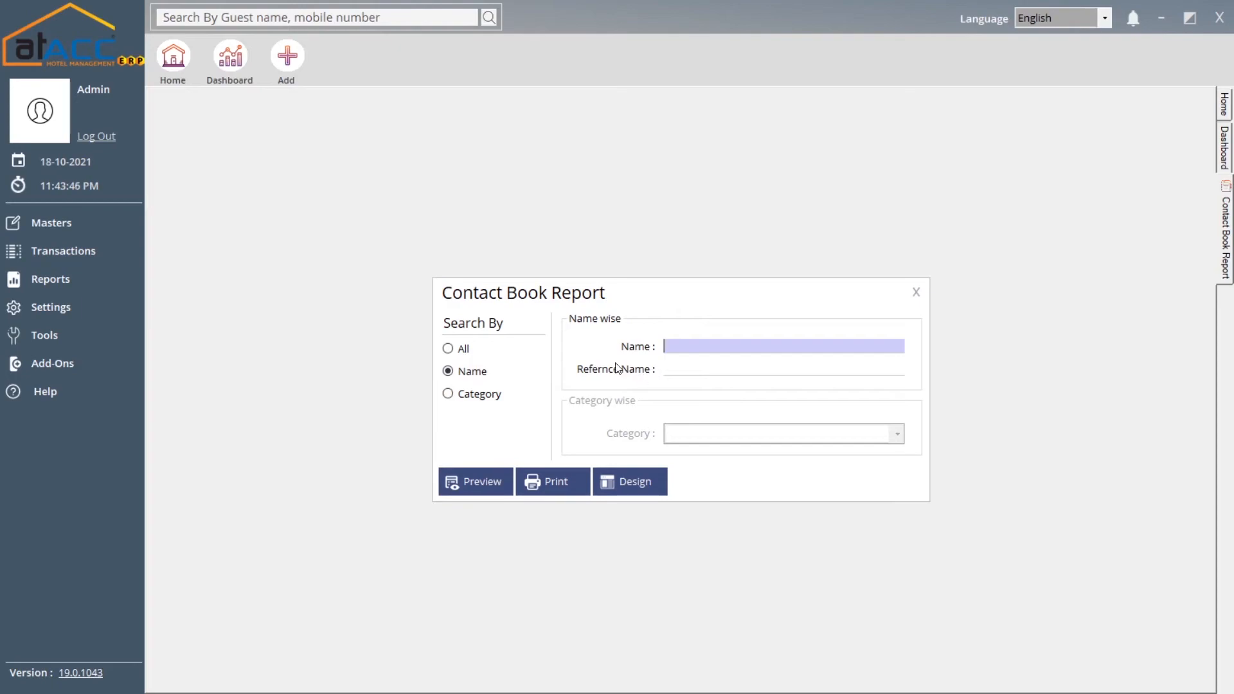
click(493, 397)
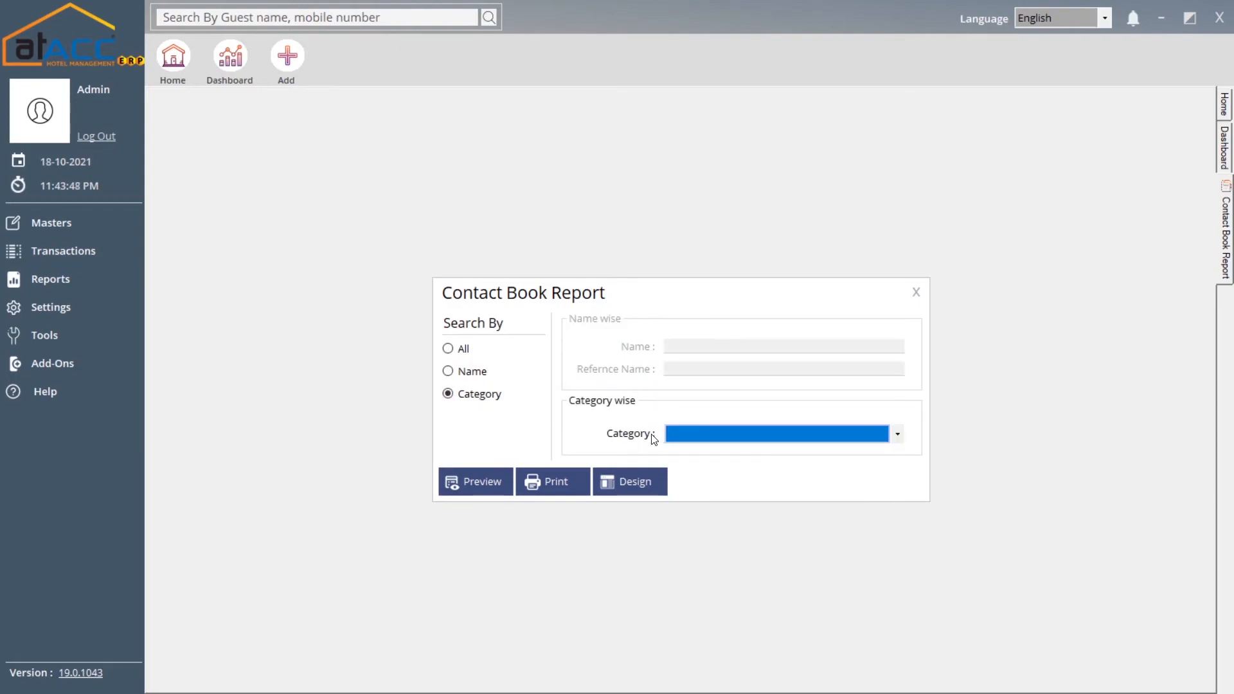
click(713, 440)
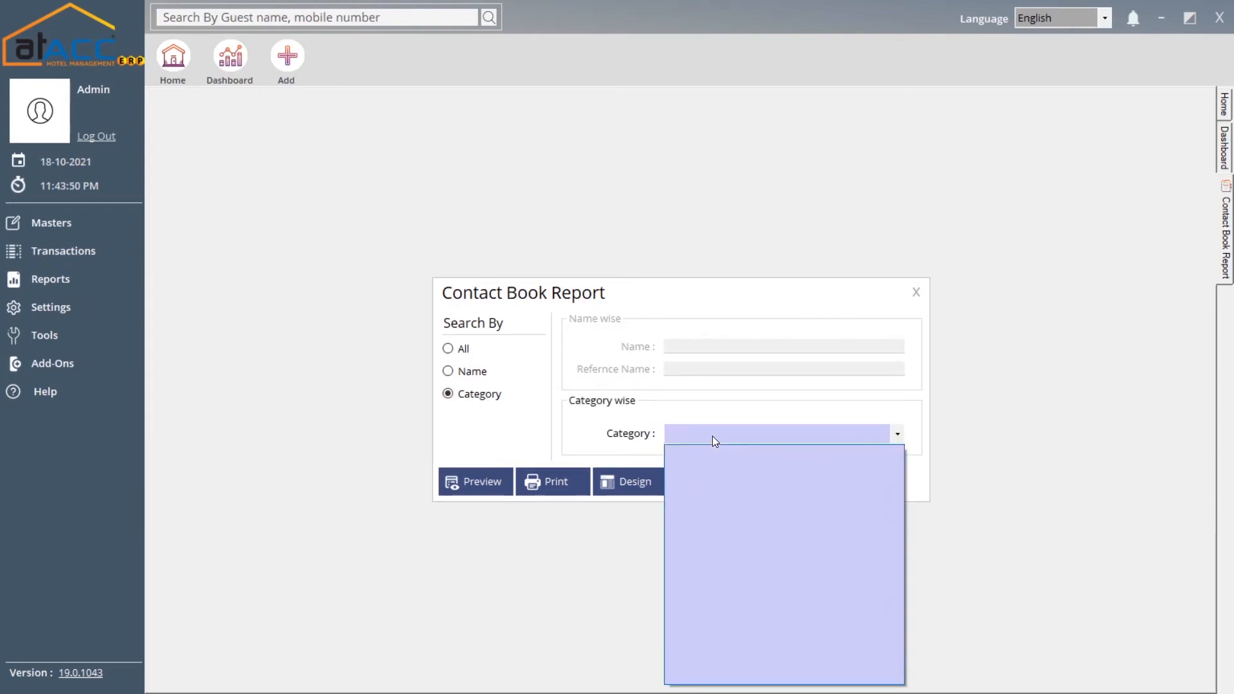
click(719, 432)
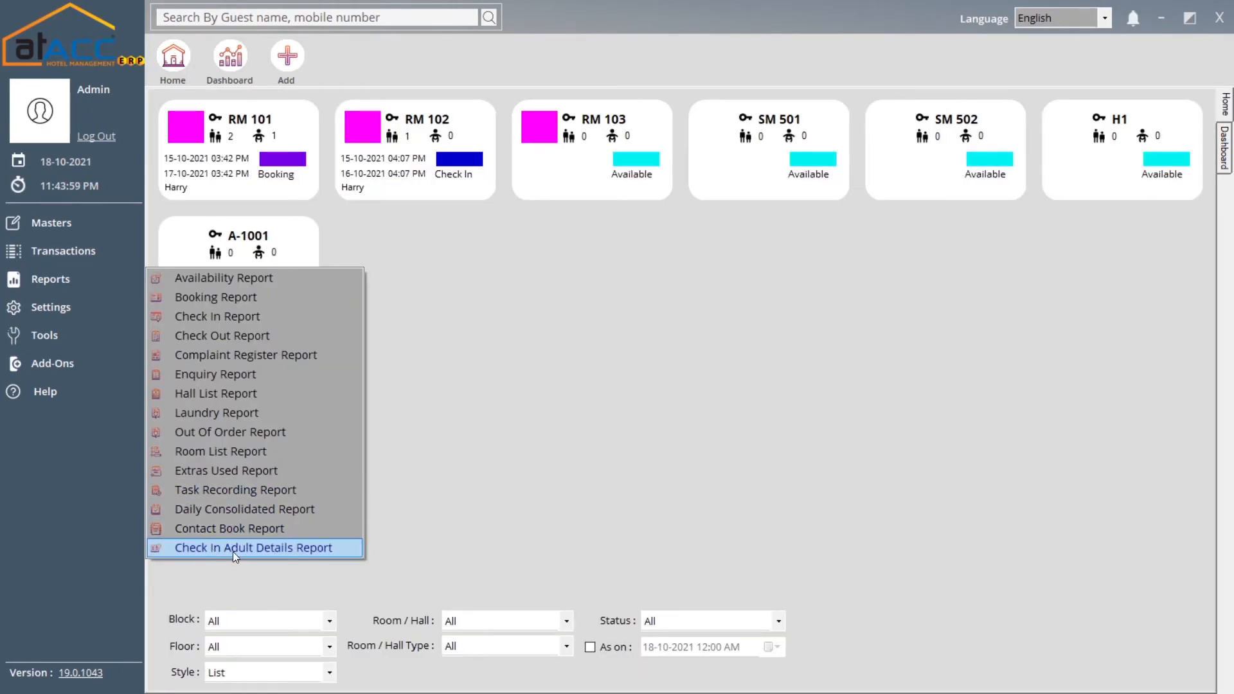
Open the Check In Adult Details report, try individual check-ins and the voucher number filter, then close it
click(275, 548)
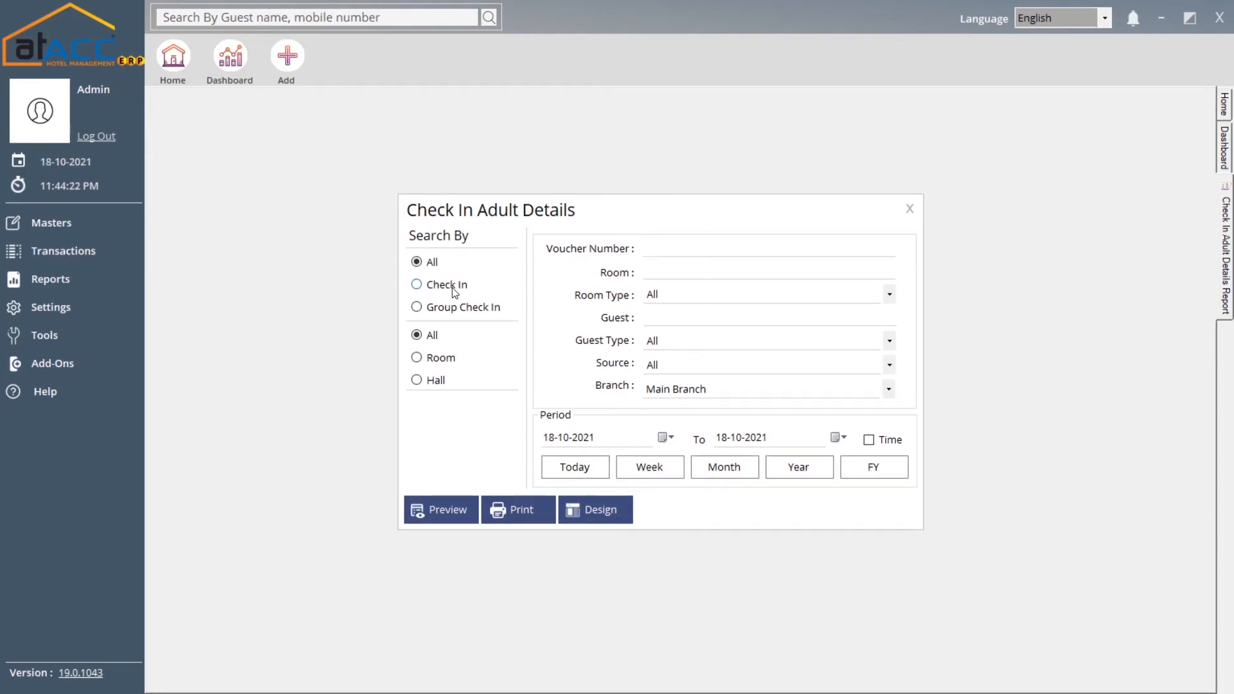
click(452, 291)
click(650, 250)
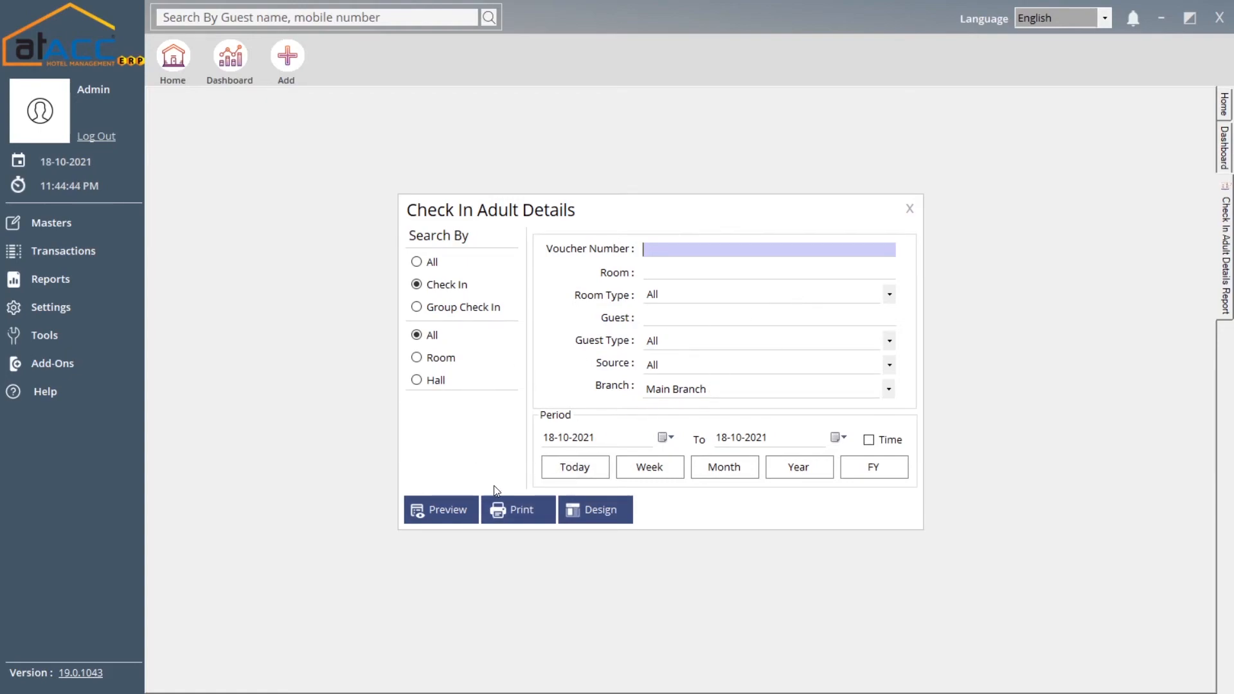
click(910, 206)
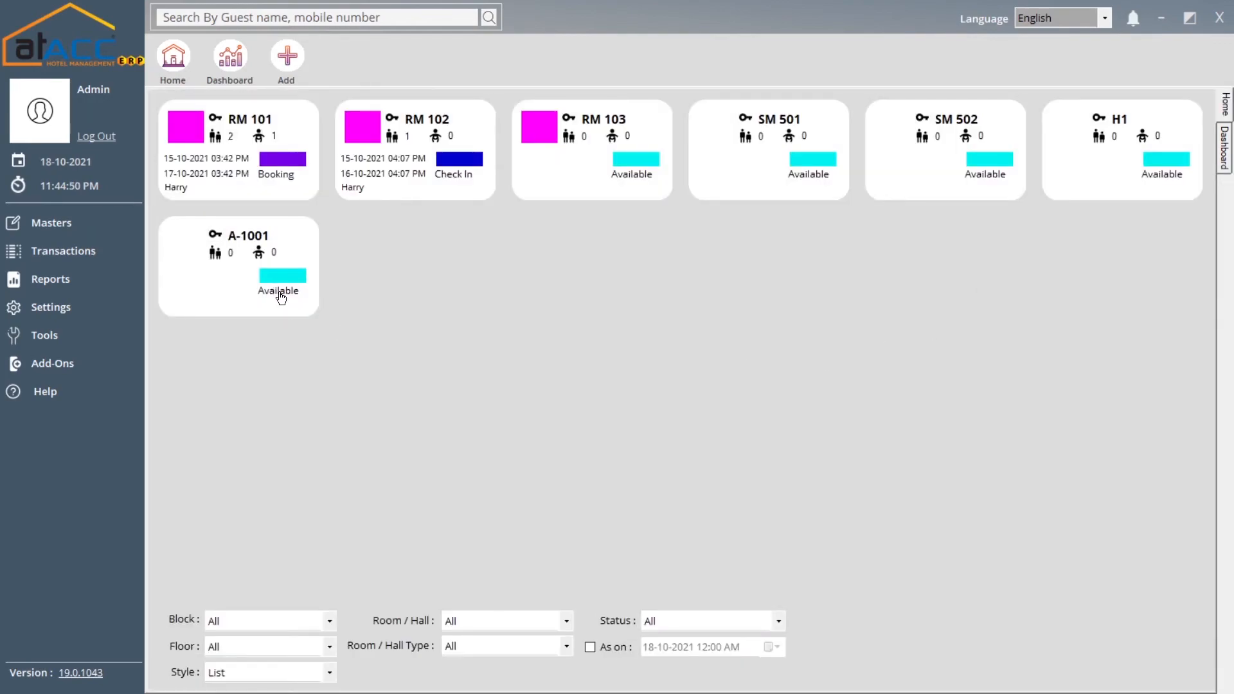
Open General Settings, keep Cash Account for cash payments, and switch to the Default page
click(103, 290)
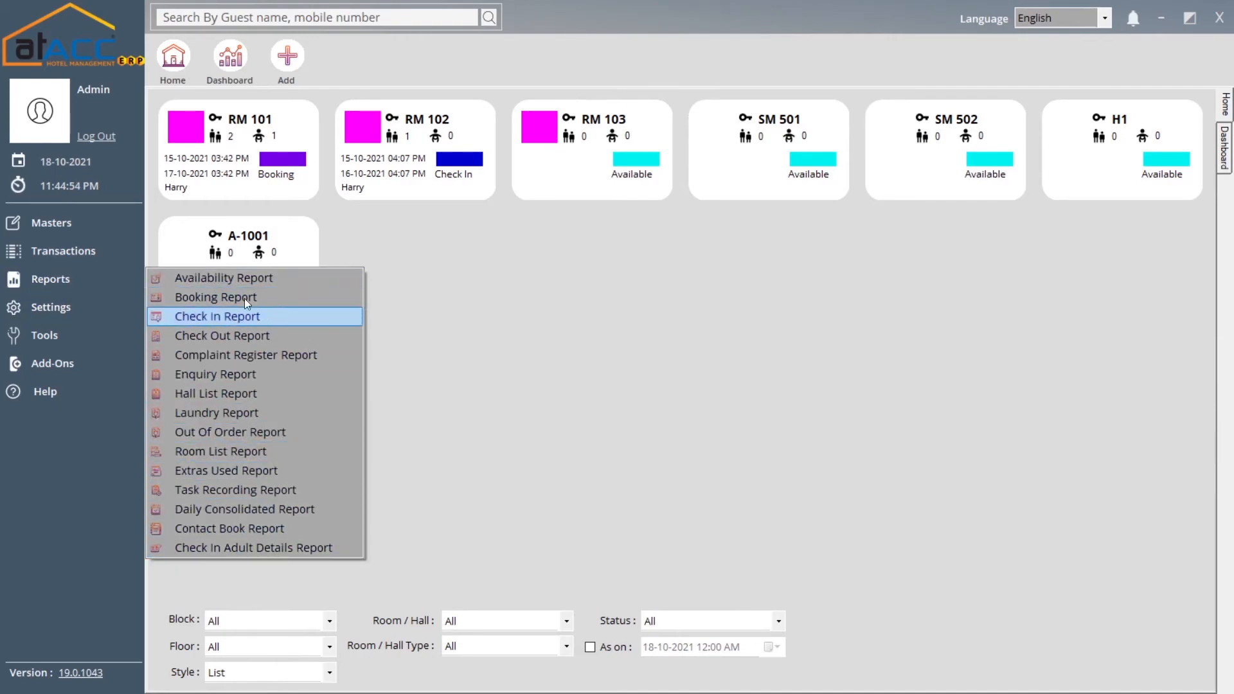
click(74, 311)
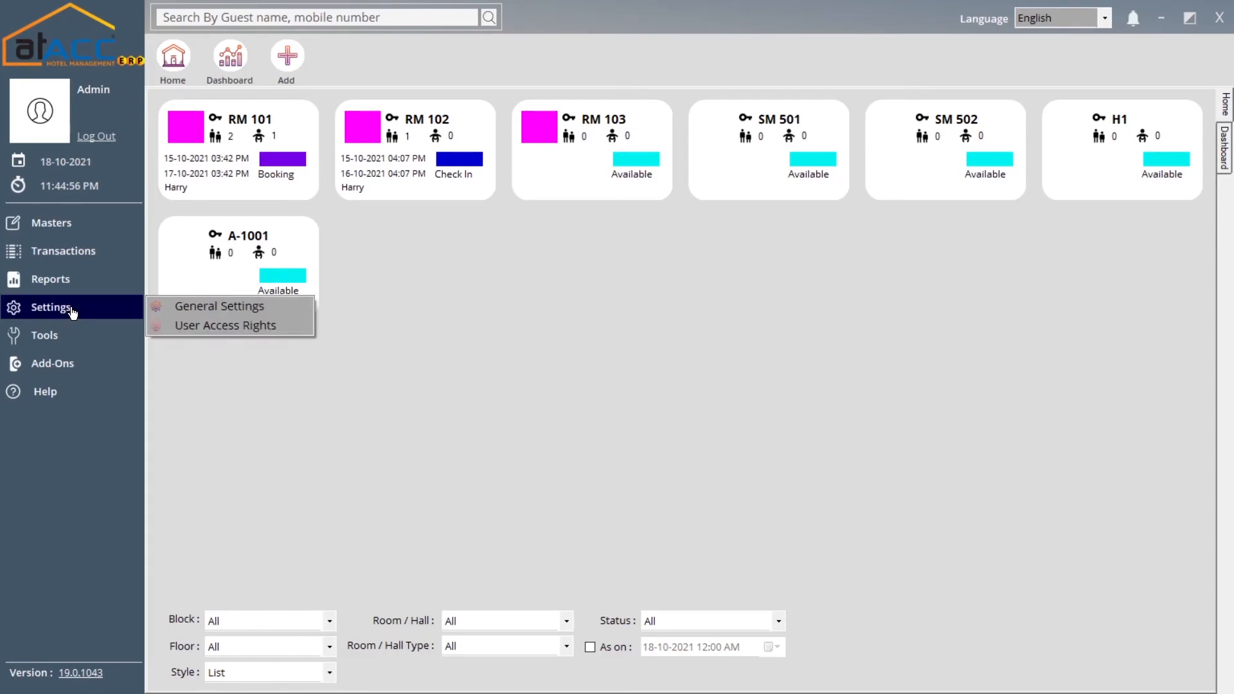
click(179, 310)
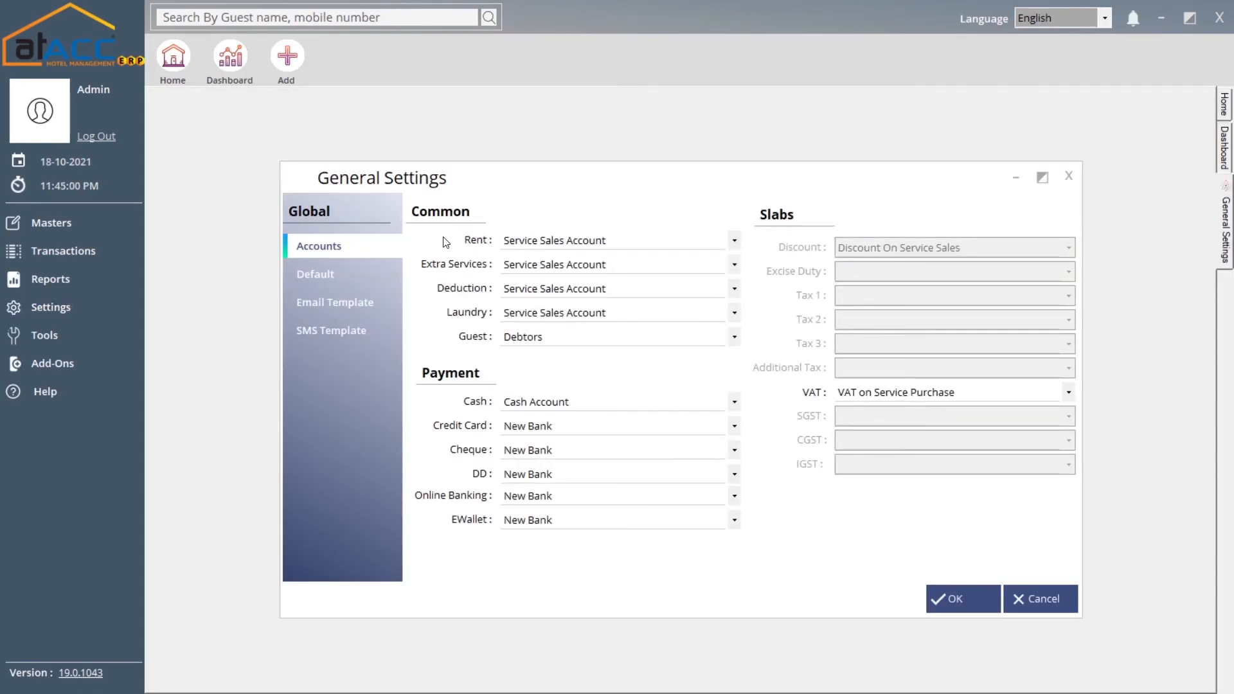
click(548, 407)
click(534, 417)
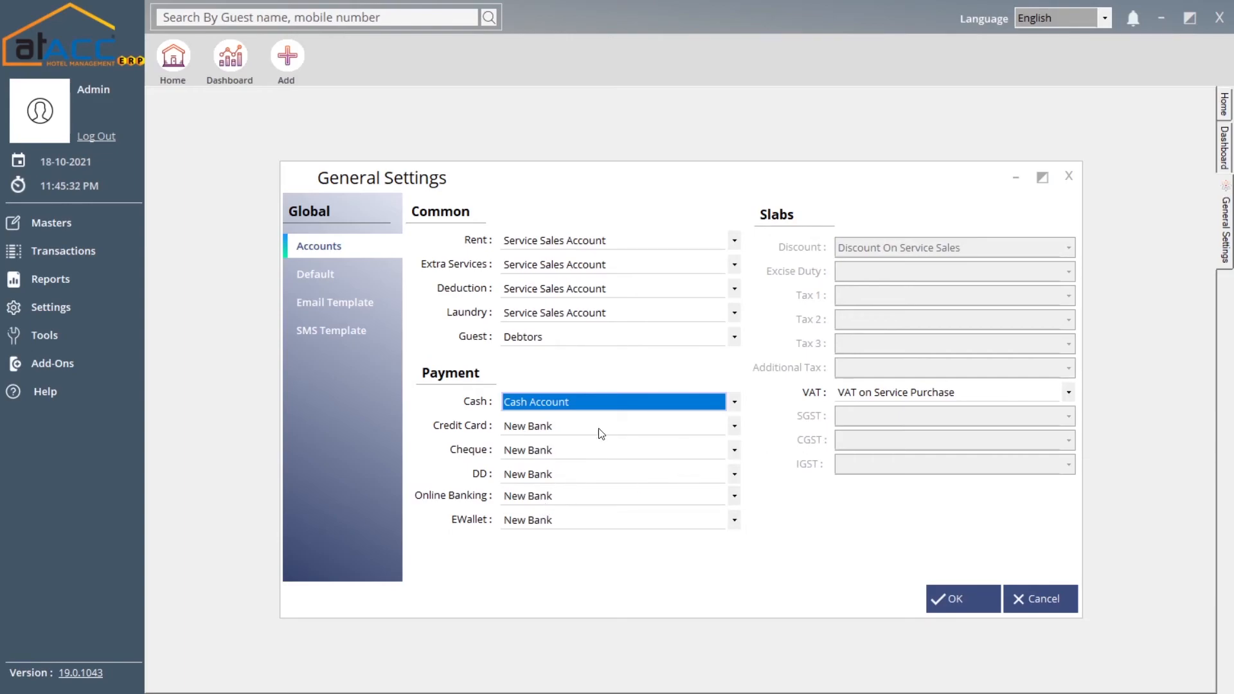
click(308, 275)
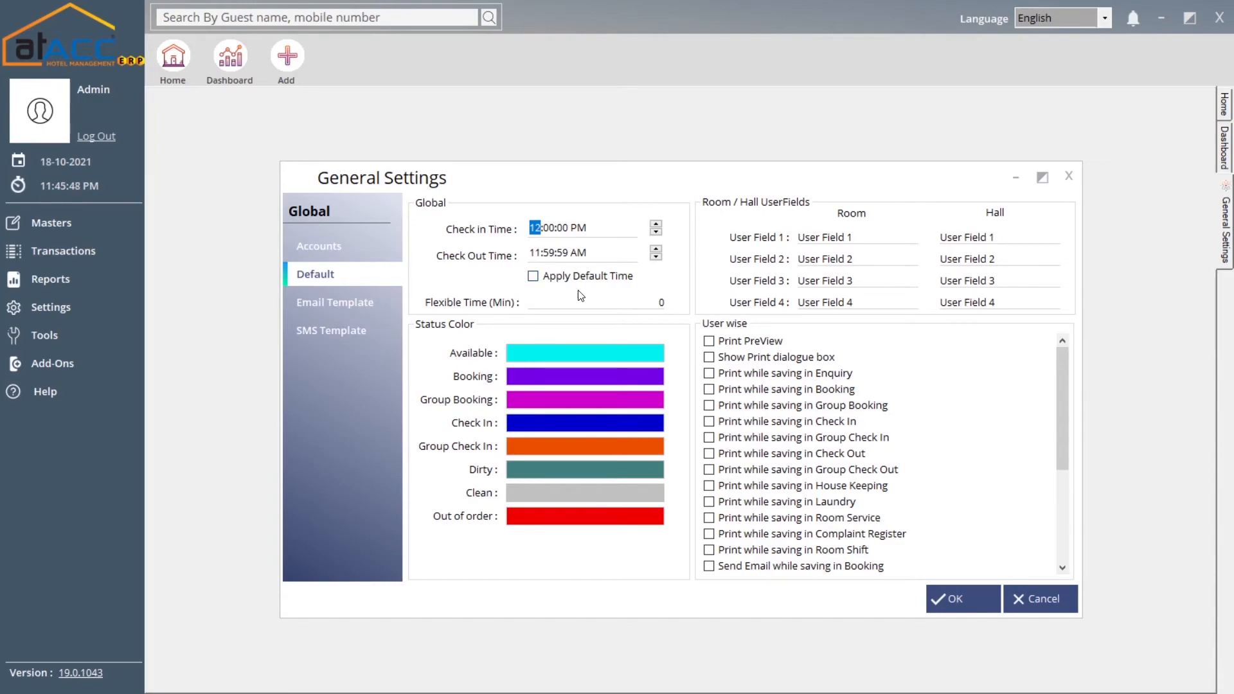
Set Flexible Time (Min) to 30
click(556, 300)
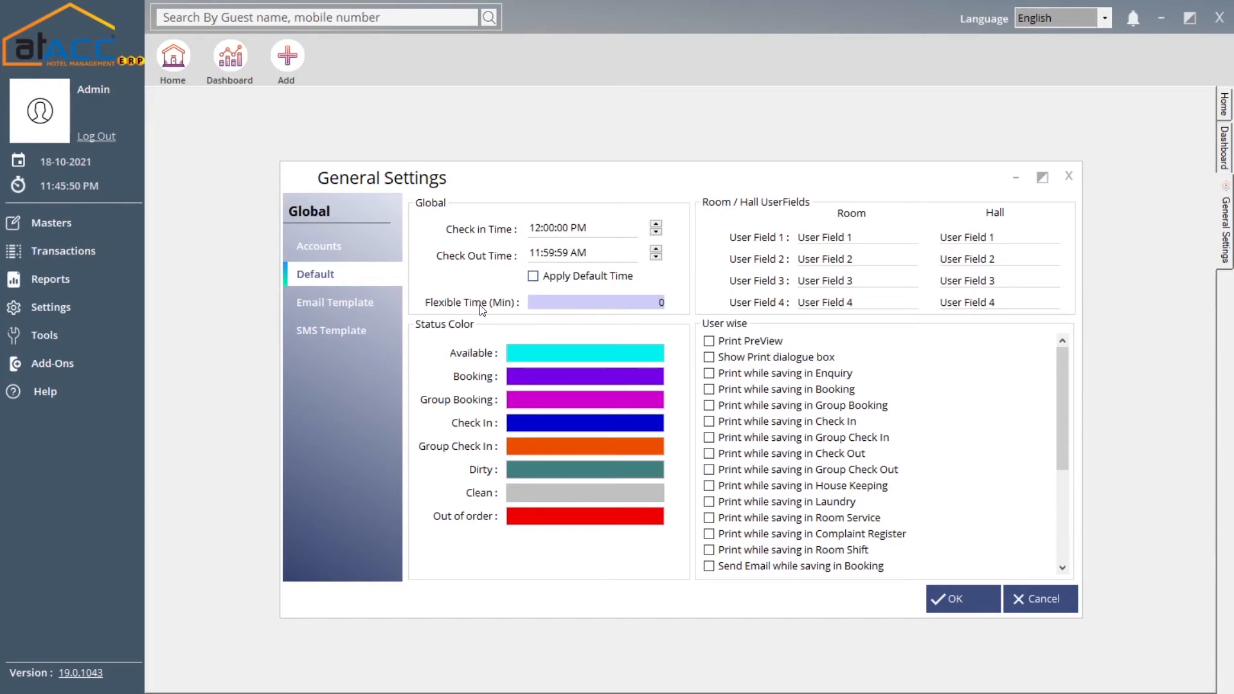
double_click(630, 300)
text(3)
double_click(654, 302)
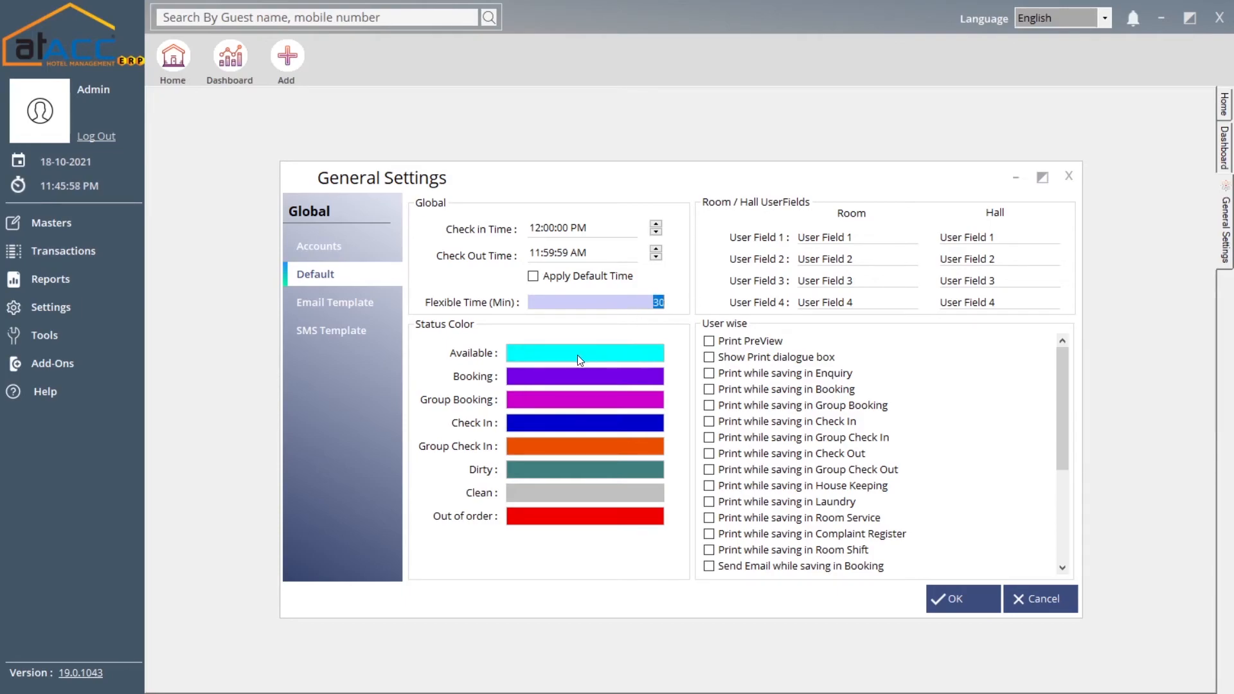
Look over the Available room colour choices and the room and hall user field labels without changing them
click(549, 354)
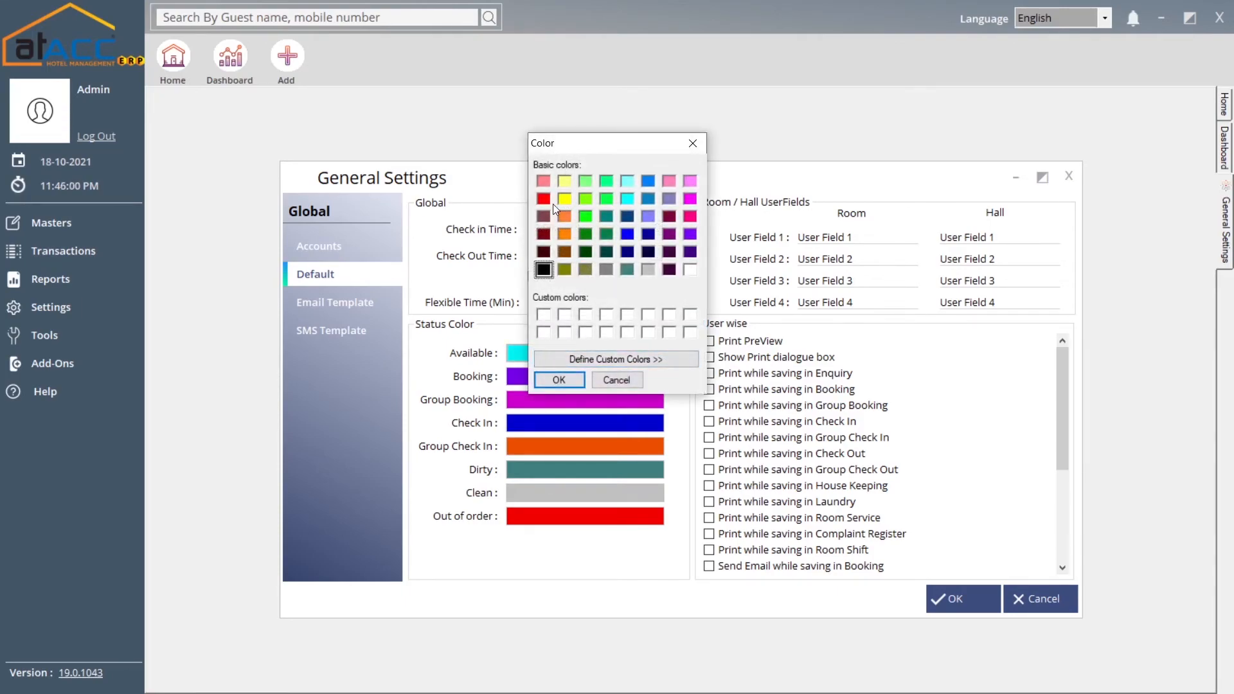
click(697, 147)
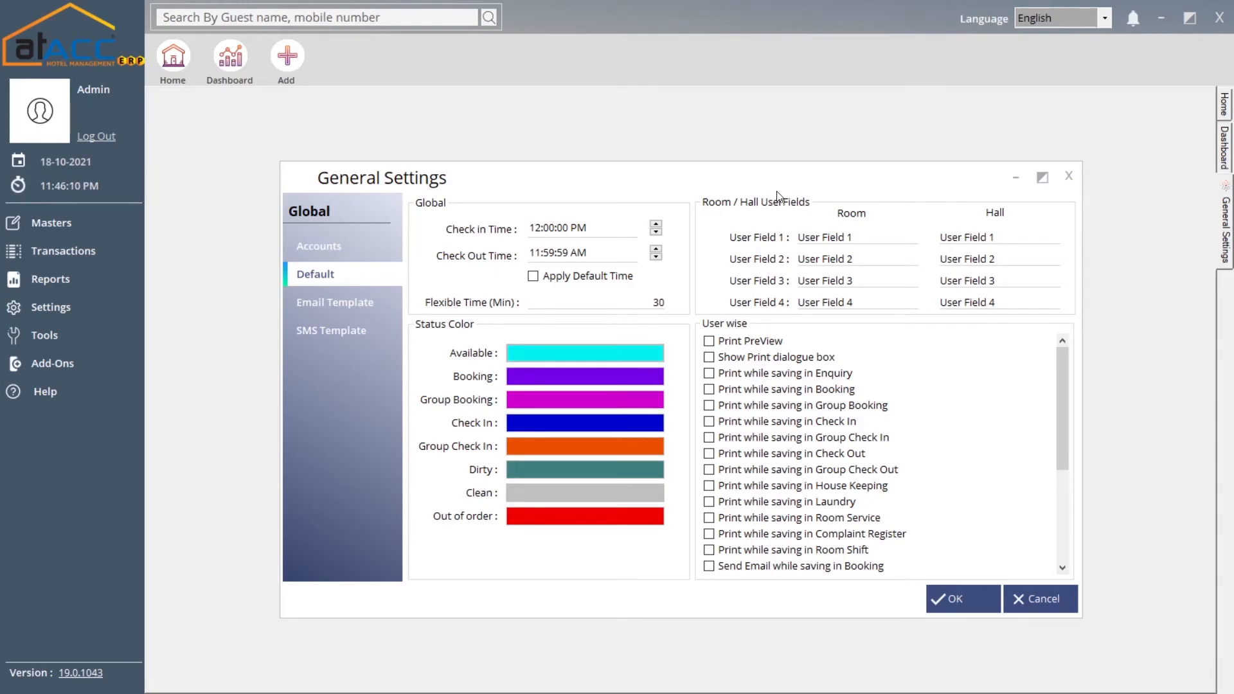
click(868, 235)
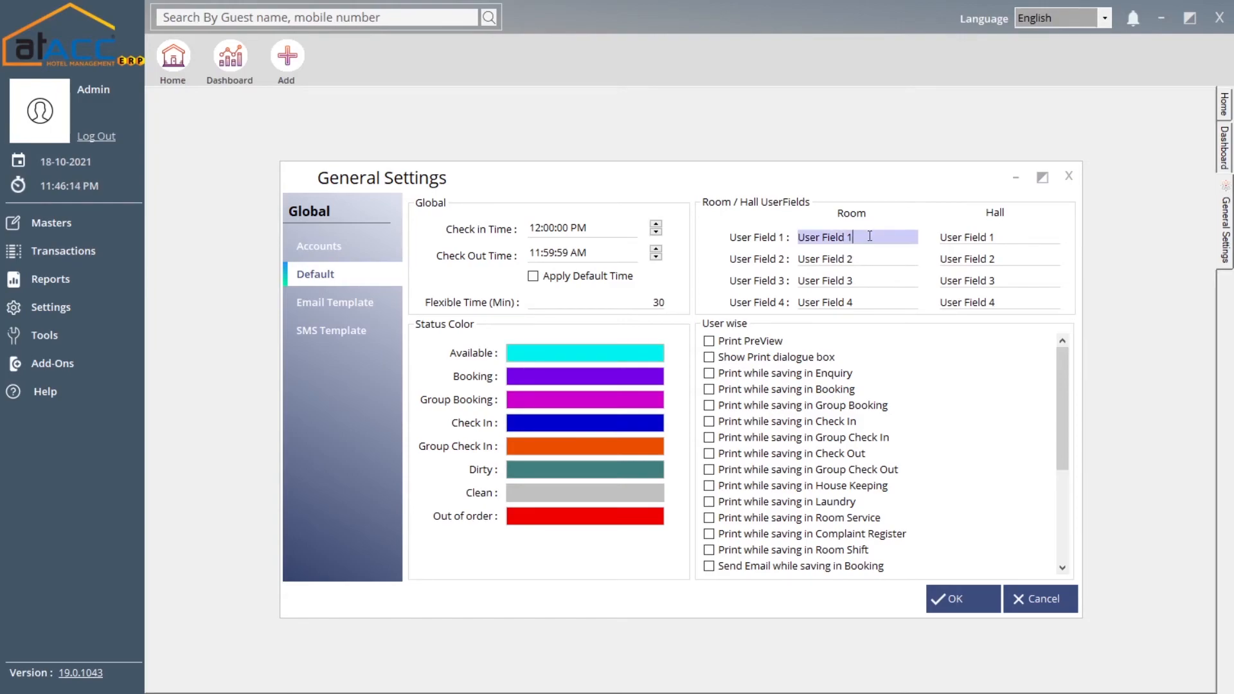
click(1012, 237)
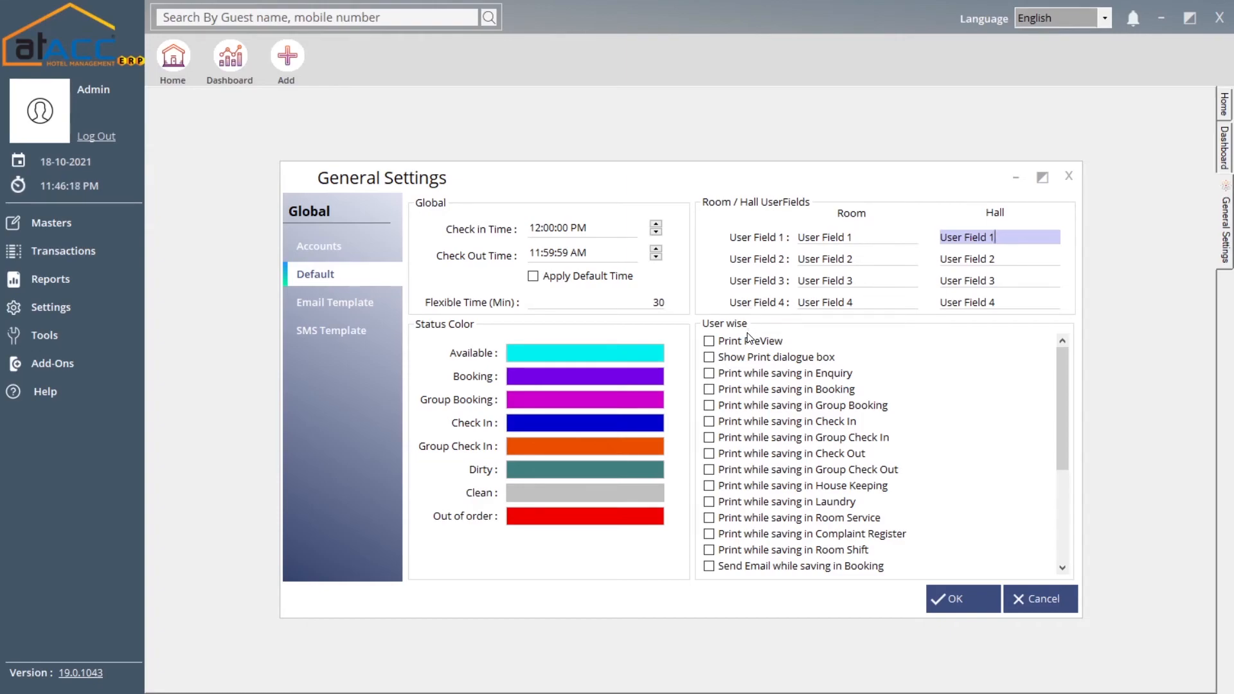
drag(1064, 361, 1044, 384)
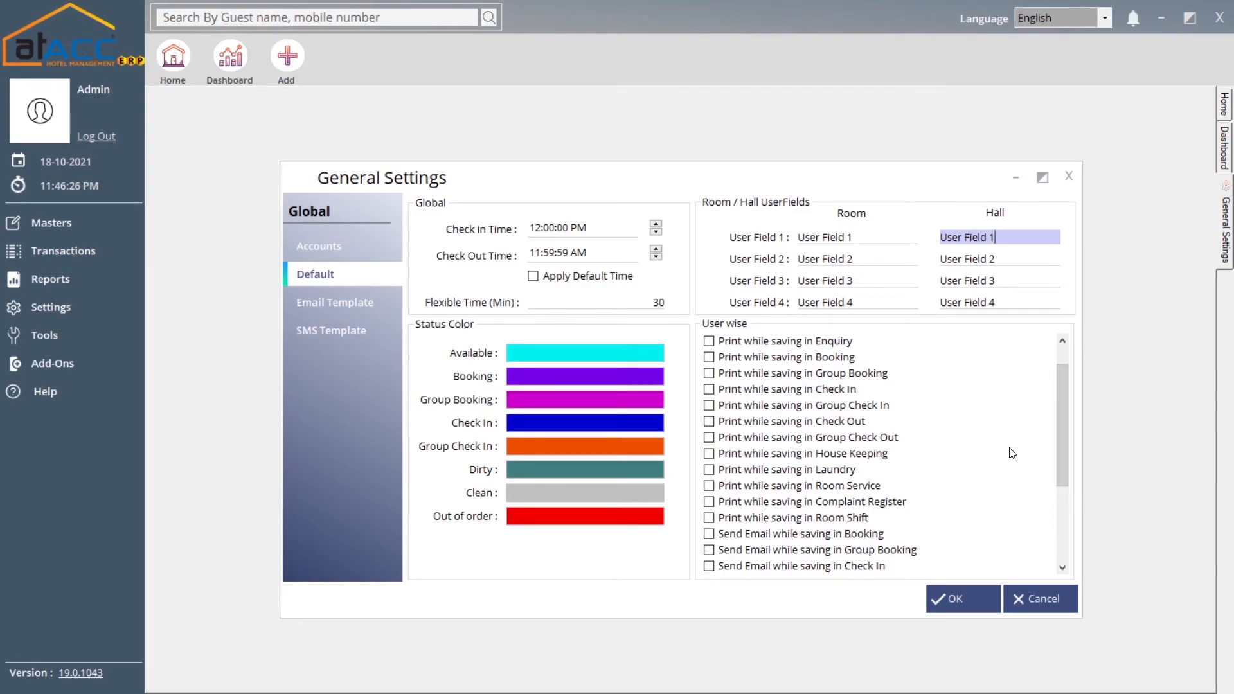
drag(1057, 402, 1062, 460)
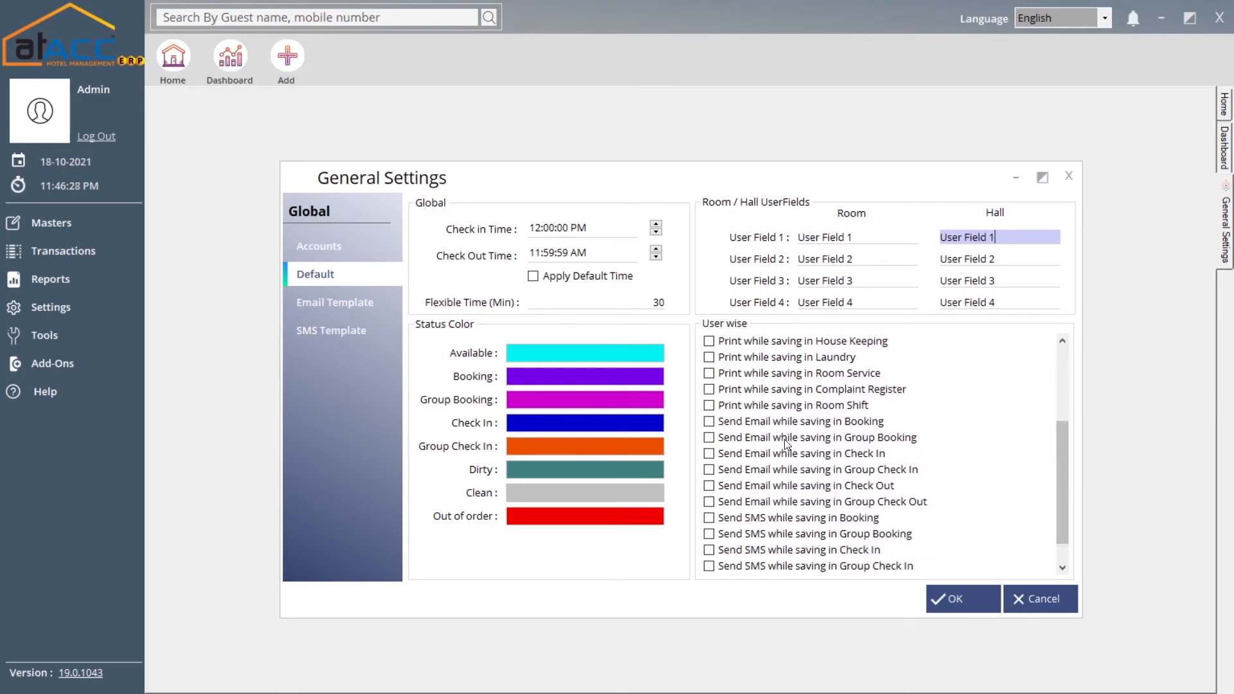
drag(1063, 440, 1060, 379)
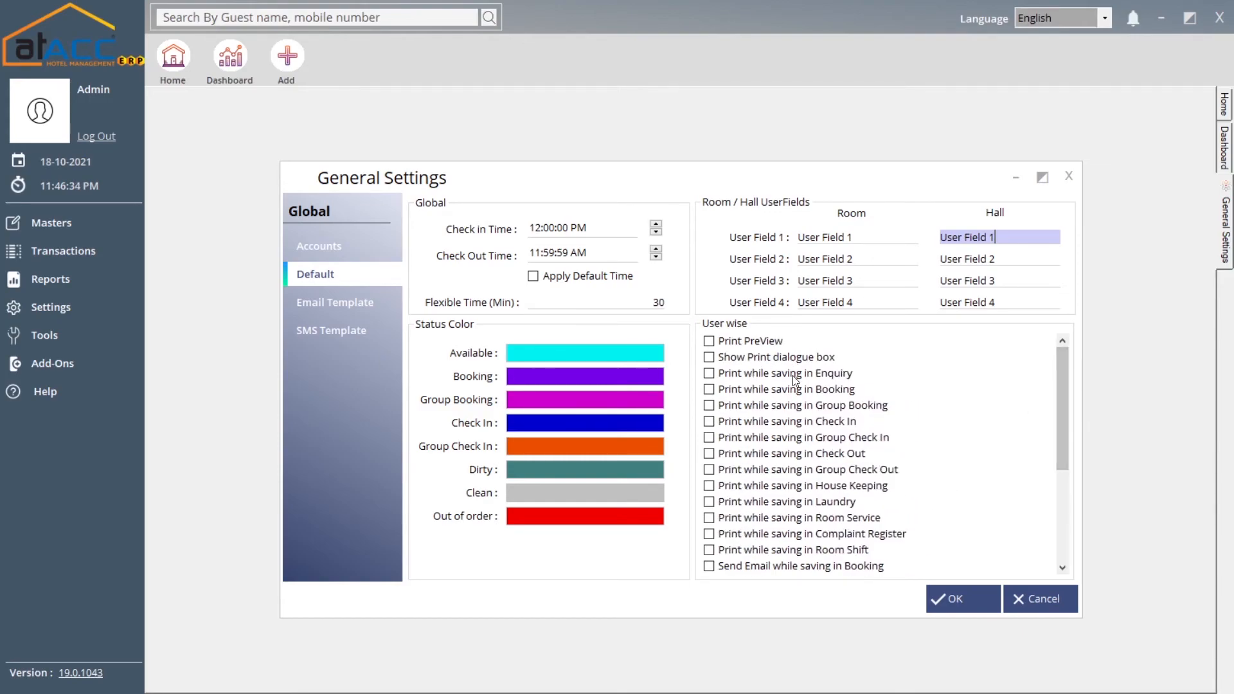
click(350, 303)
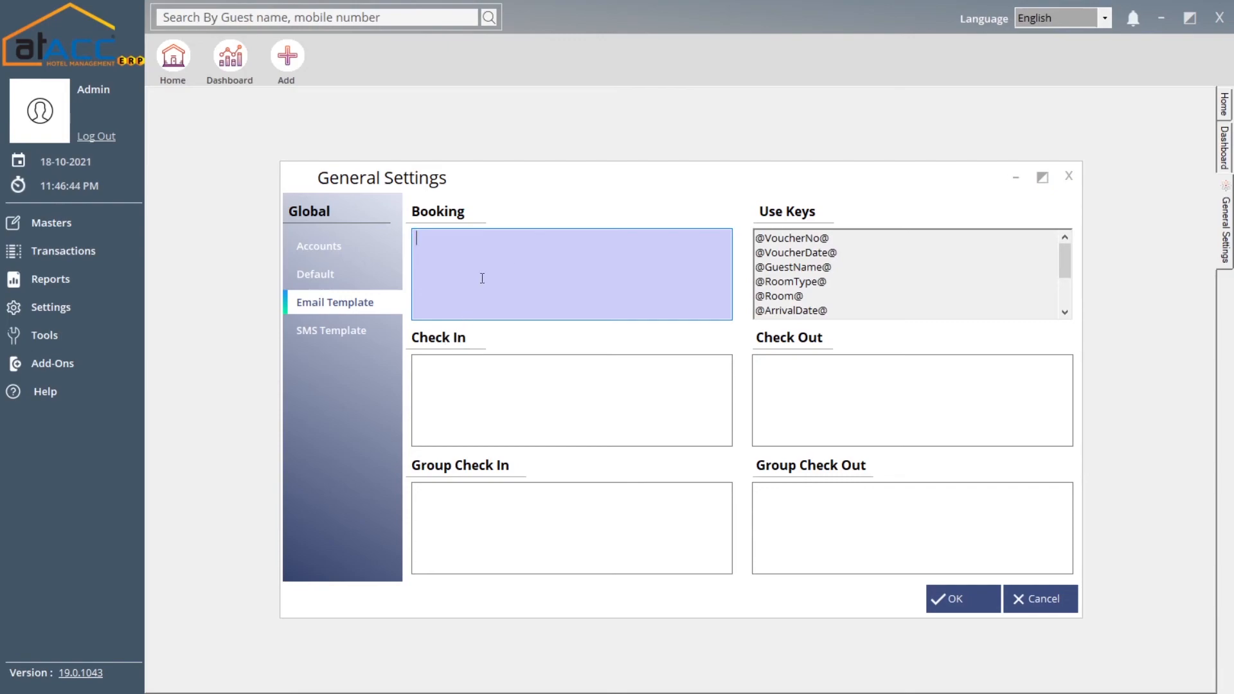
click(794, 239)
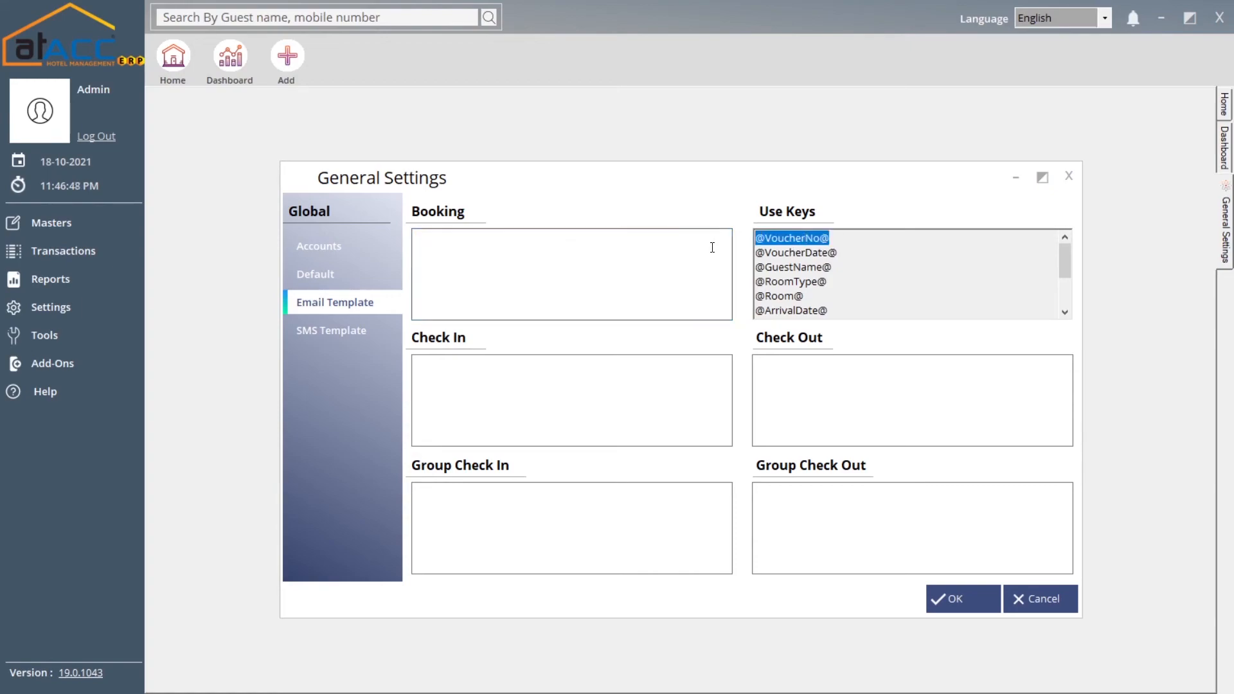
click(606, 263)
text(@VoucherNo@)
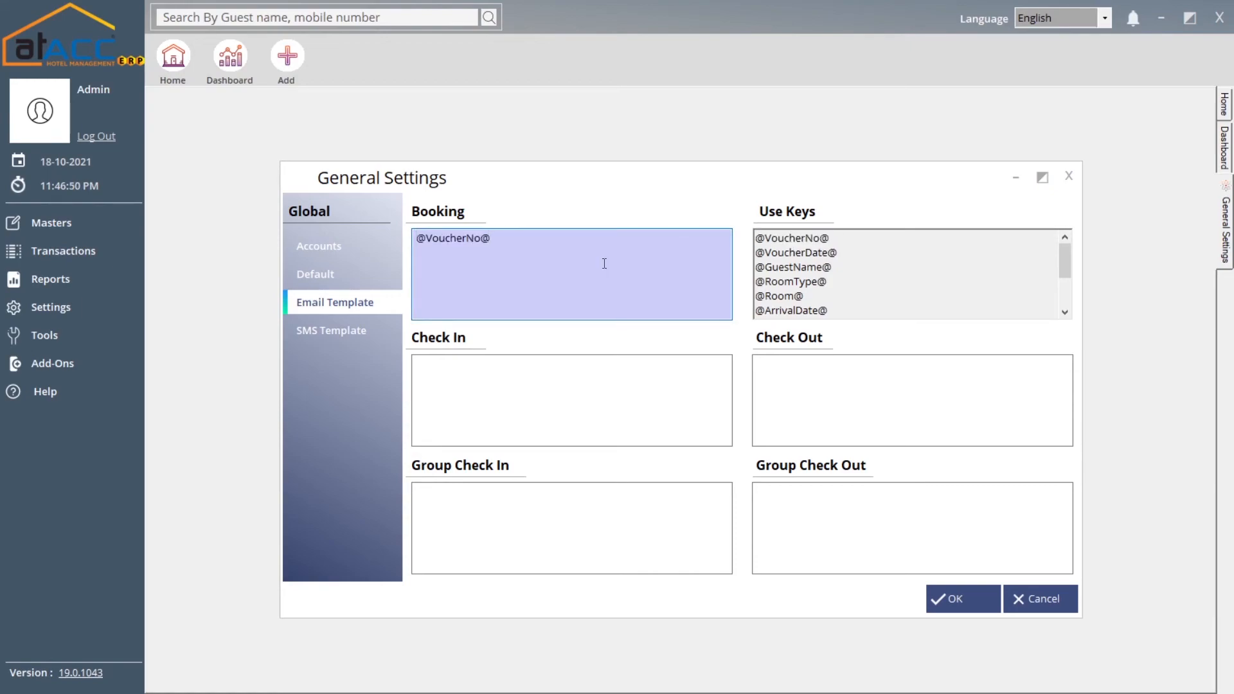
text(has been created)
text(. THank)
key(BackSpace)
key(BackSpace)
key(BackSpace)
key(BackSpace)
text(hank you for booking)
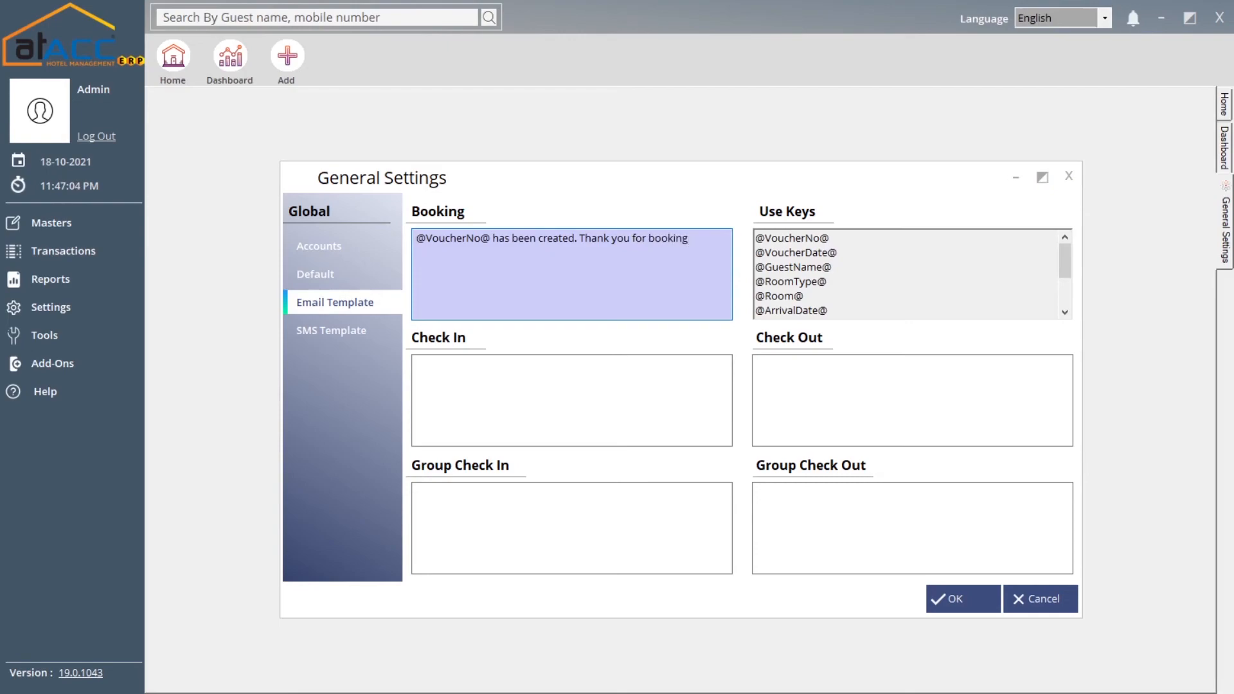
text(,)
key(BackSpace)
text(.)
mouse_move(1066, 258)
mouse_down()
mouse_move(1066, 309)
mouse_move(1061, 238)
mouse_move(1061, 272)
mouse_up()
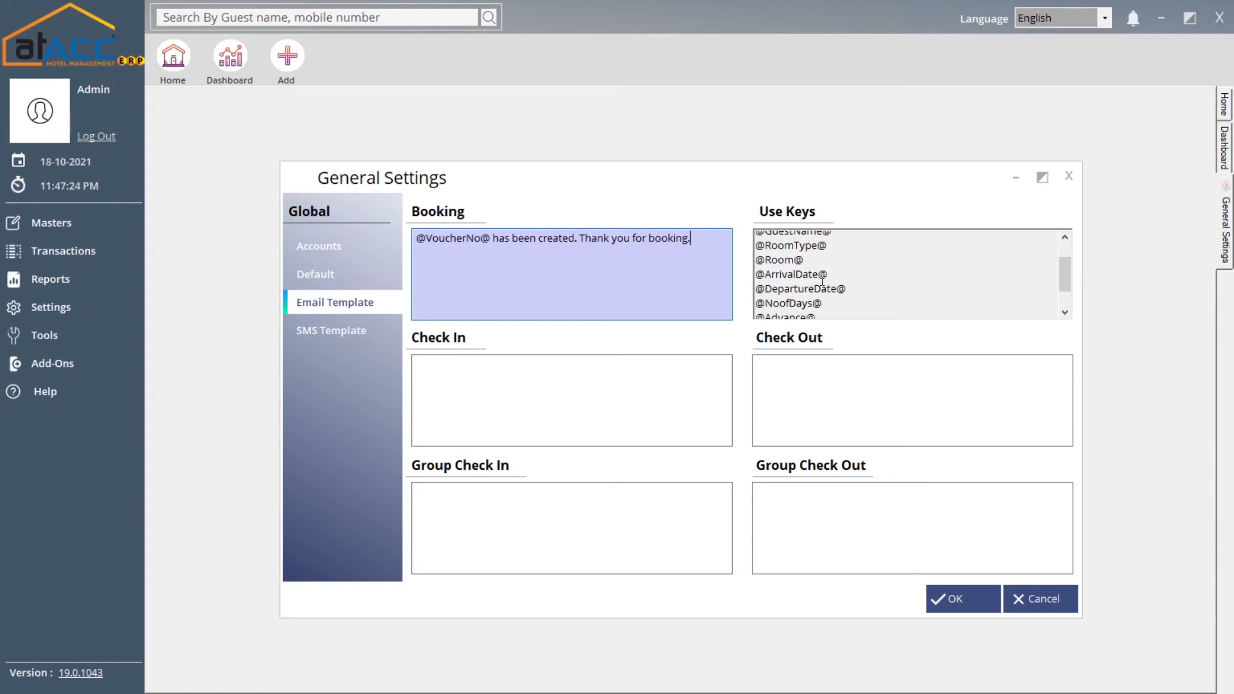
Look over the check-in, group check-in, check-out and group check-out templates, then go to SMS Template
click(487, 391)
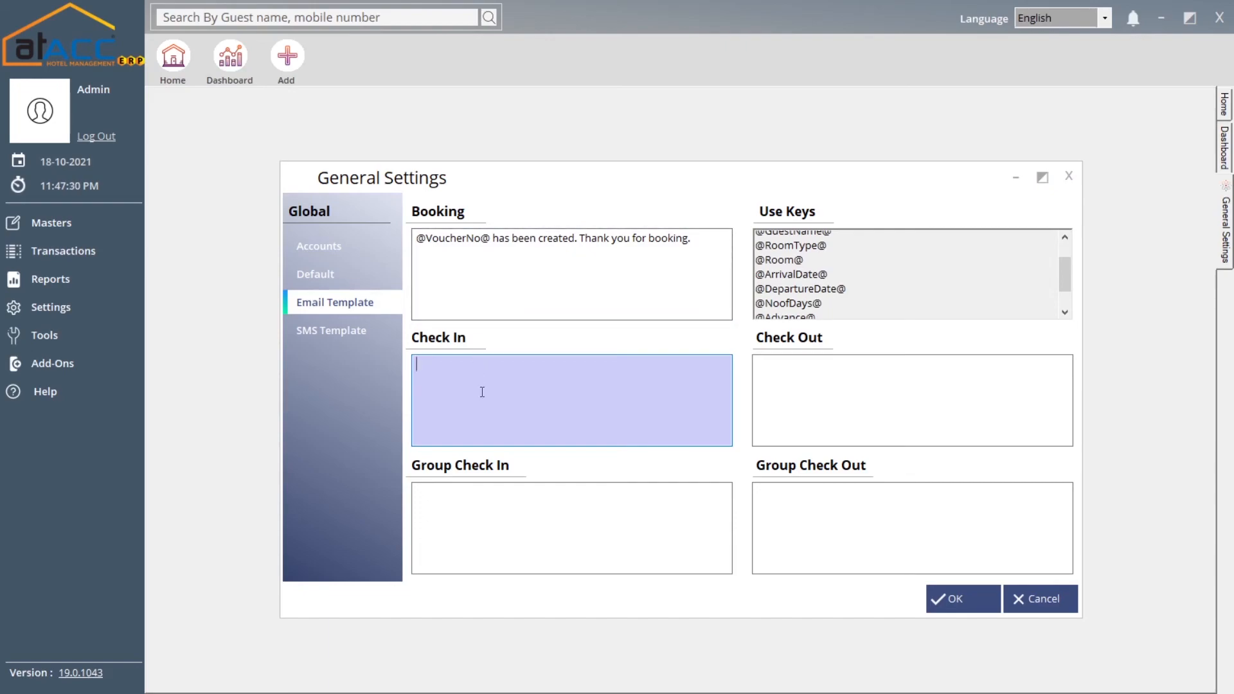
click(504, 515)
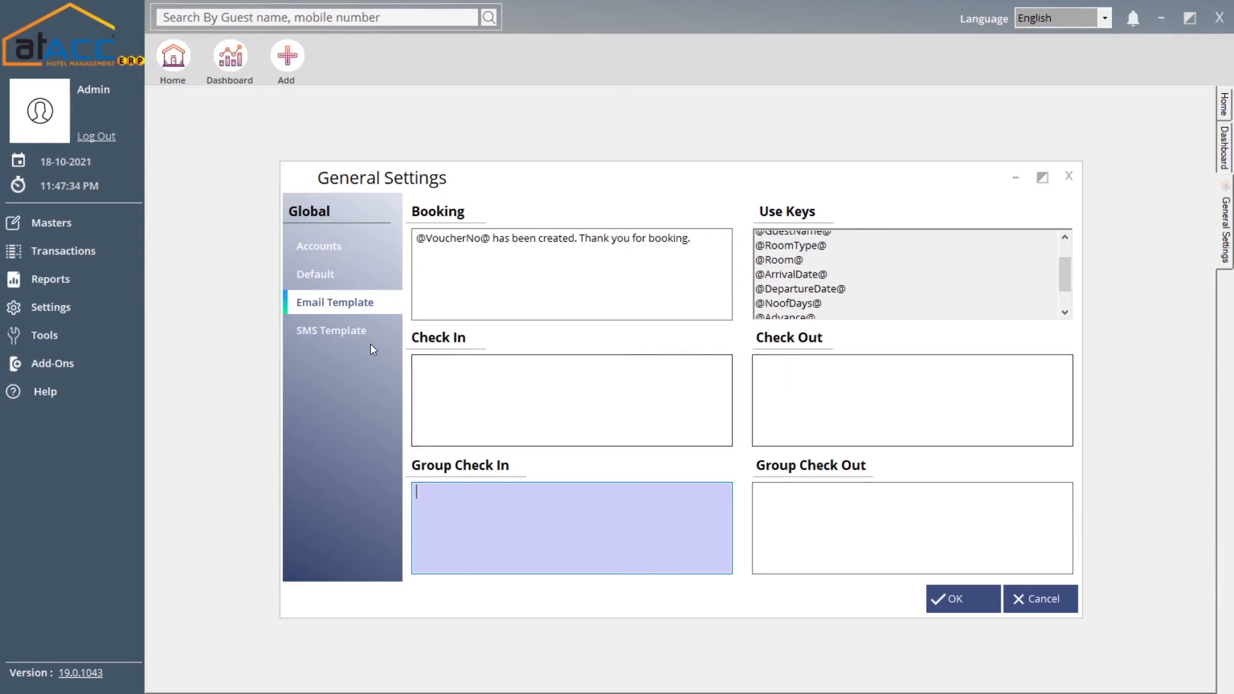
click(856, 381)
click(827, 508)
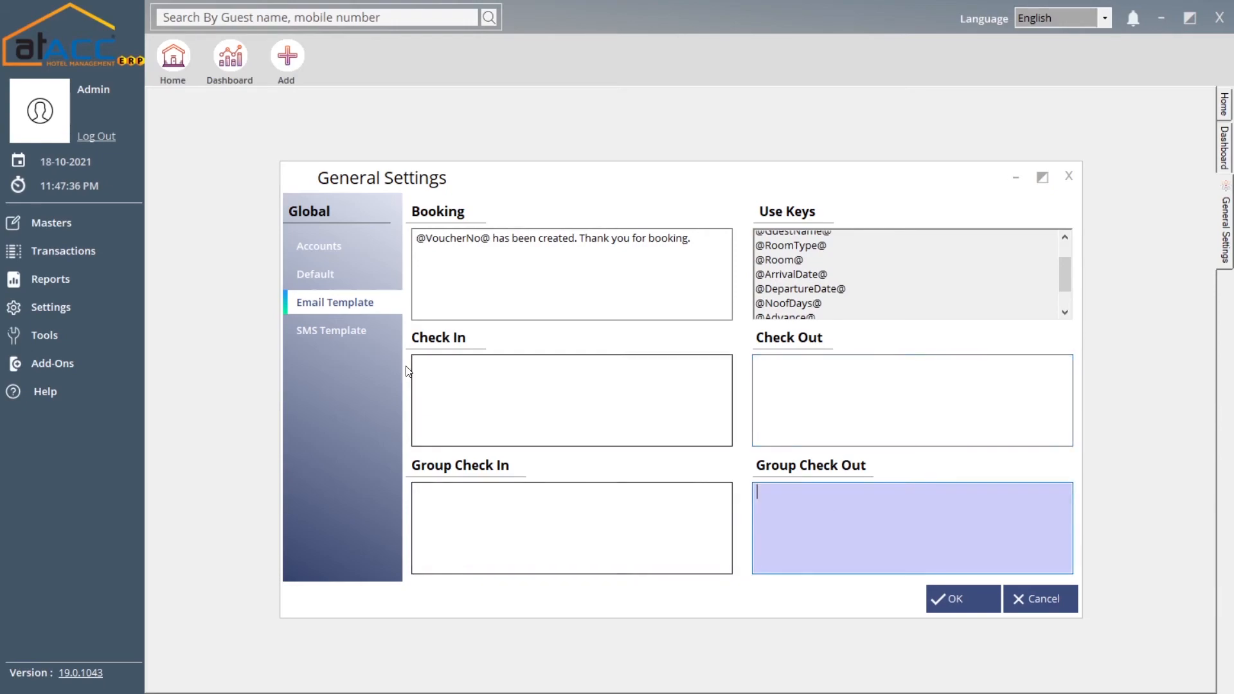
click(342, 336)
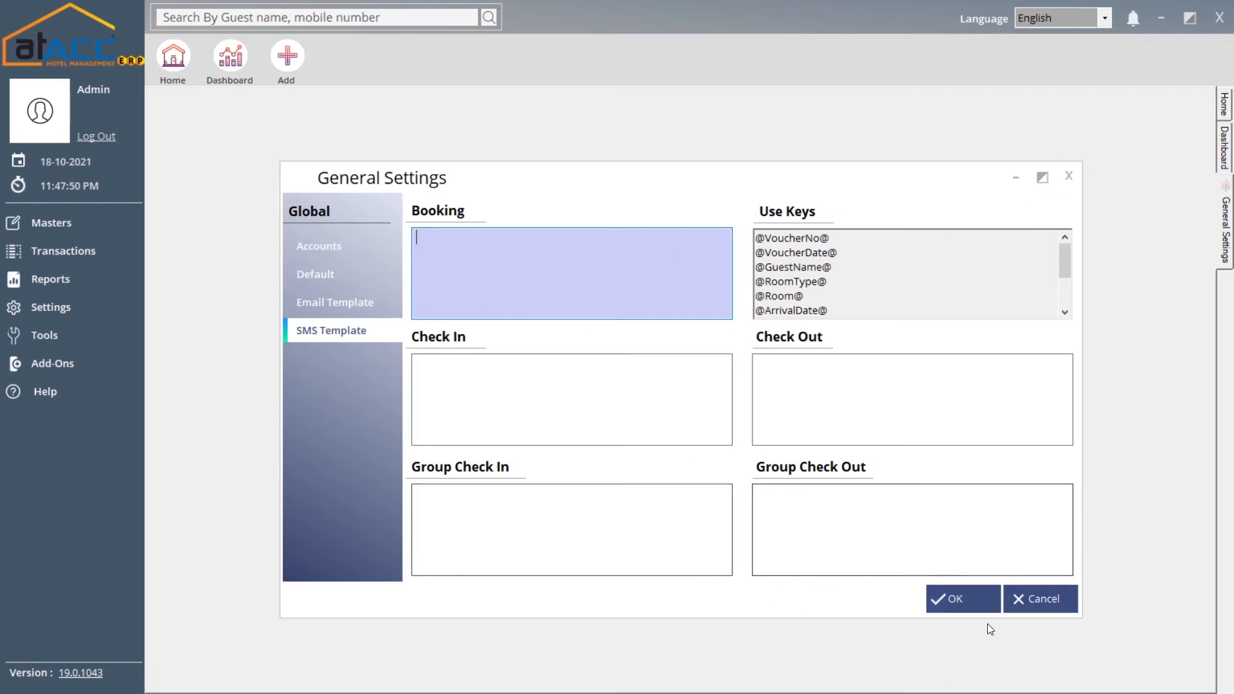
Save the general settings, confirm, then reopen and close the General Settings window
click(964, 602)
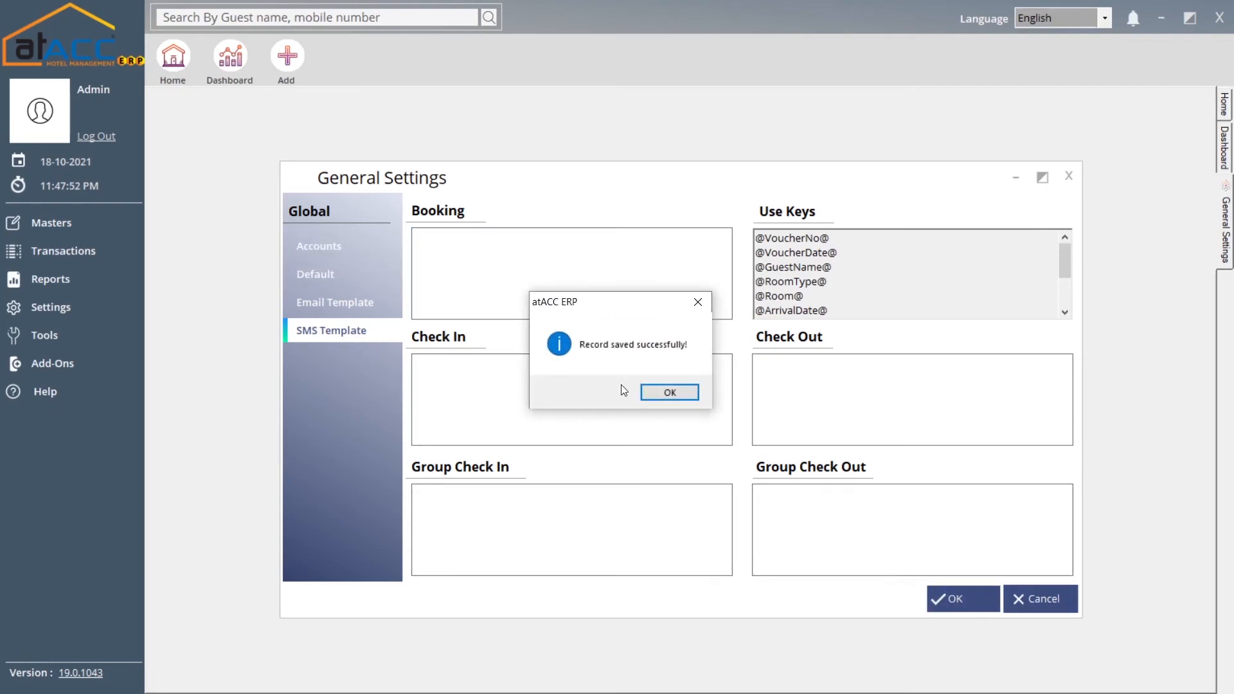
click(672, 391)
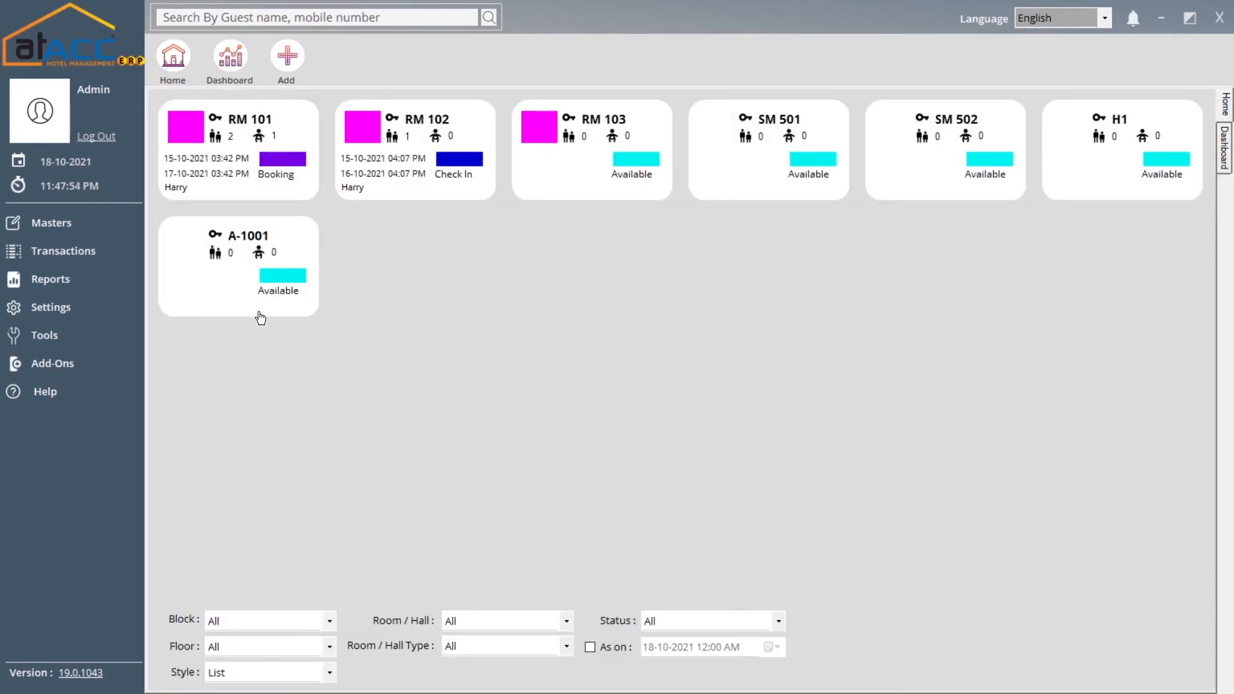
click(105, 316)
click(219, 307)
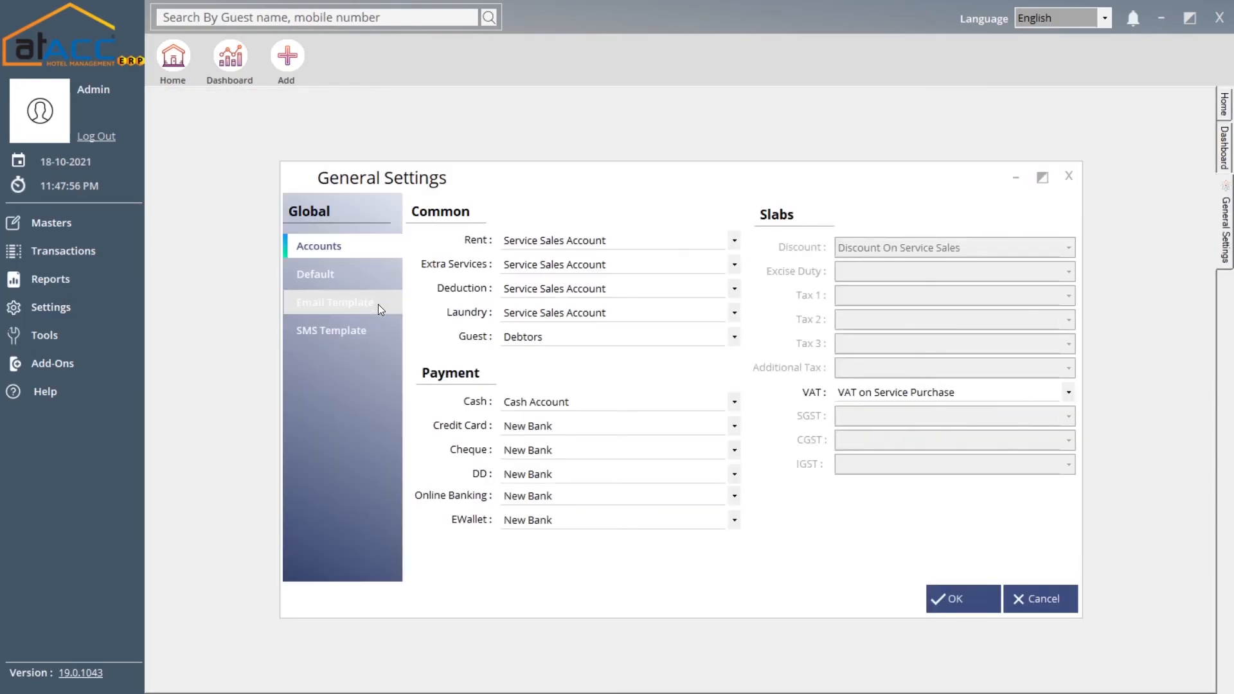
click(1068, 176)
Open User Access Rights from Settings and close it again without changes
click(77, 308)
click(221, 328)
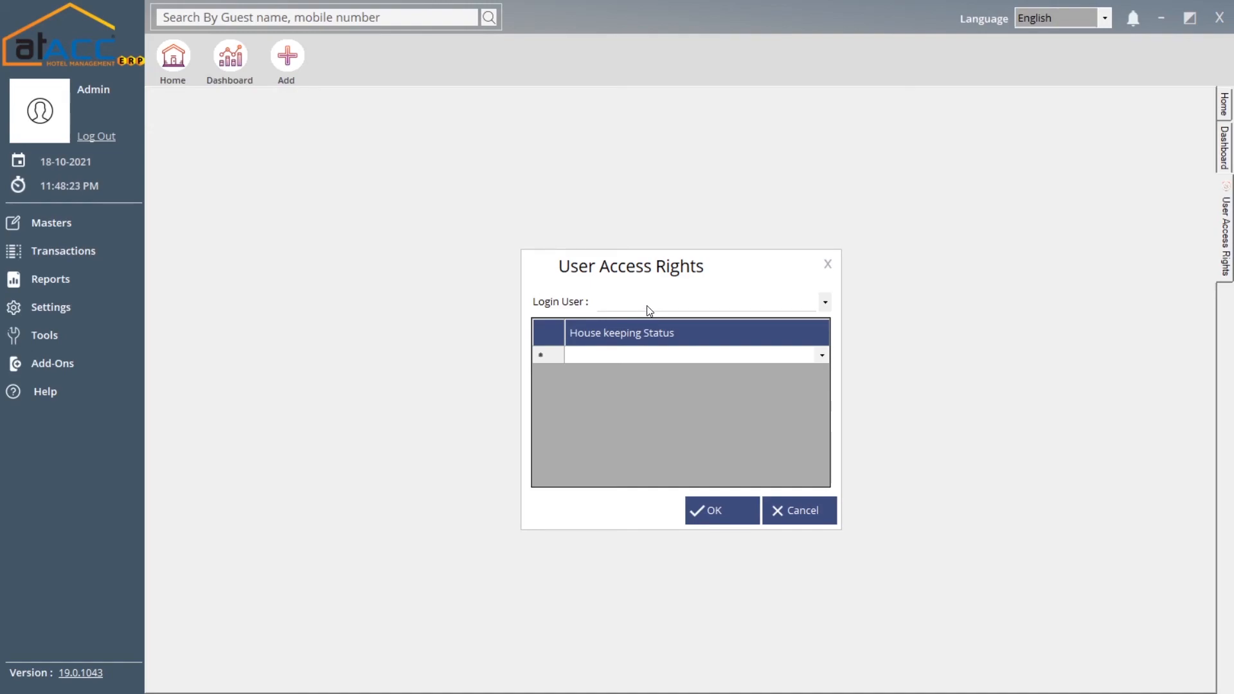
click(828, 264)
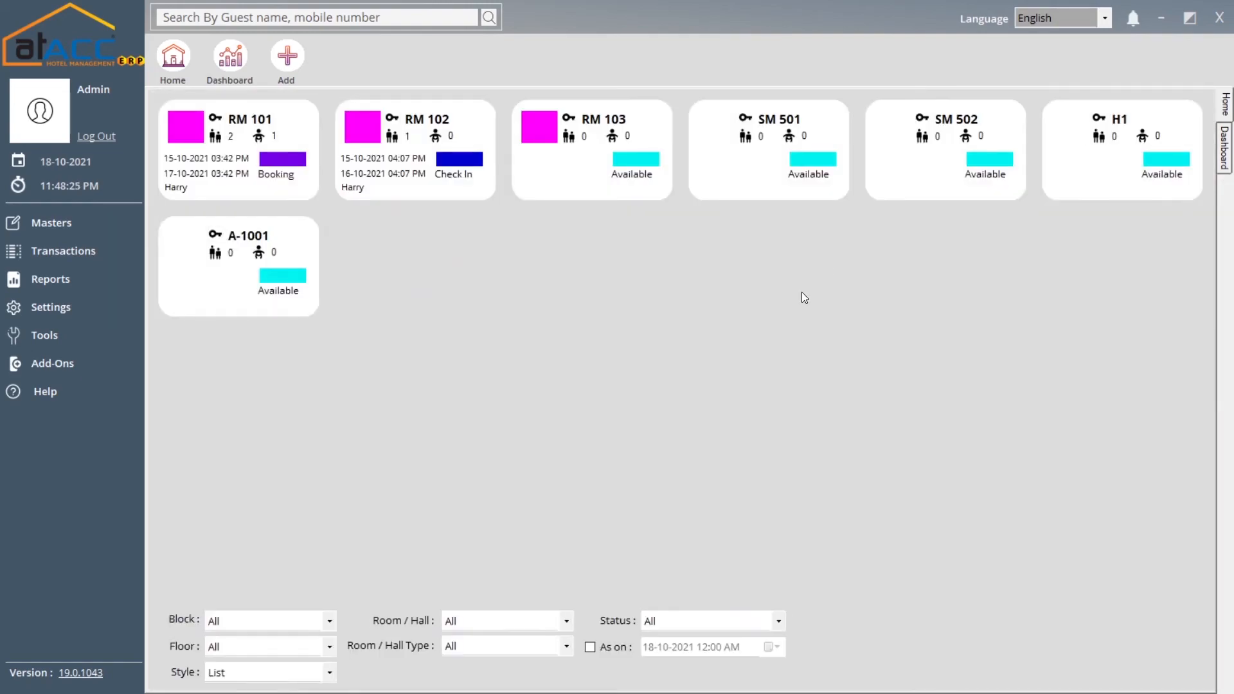
click(87, 314)
Open the Contact Book from Tools and close it without adding a contact
click(88, 342)
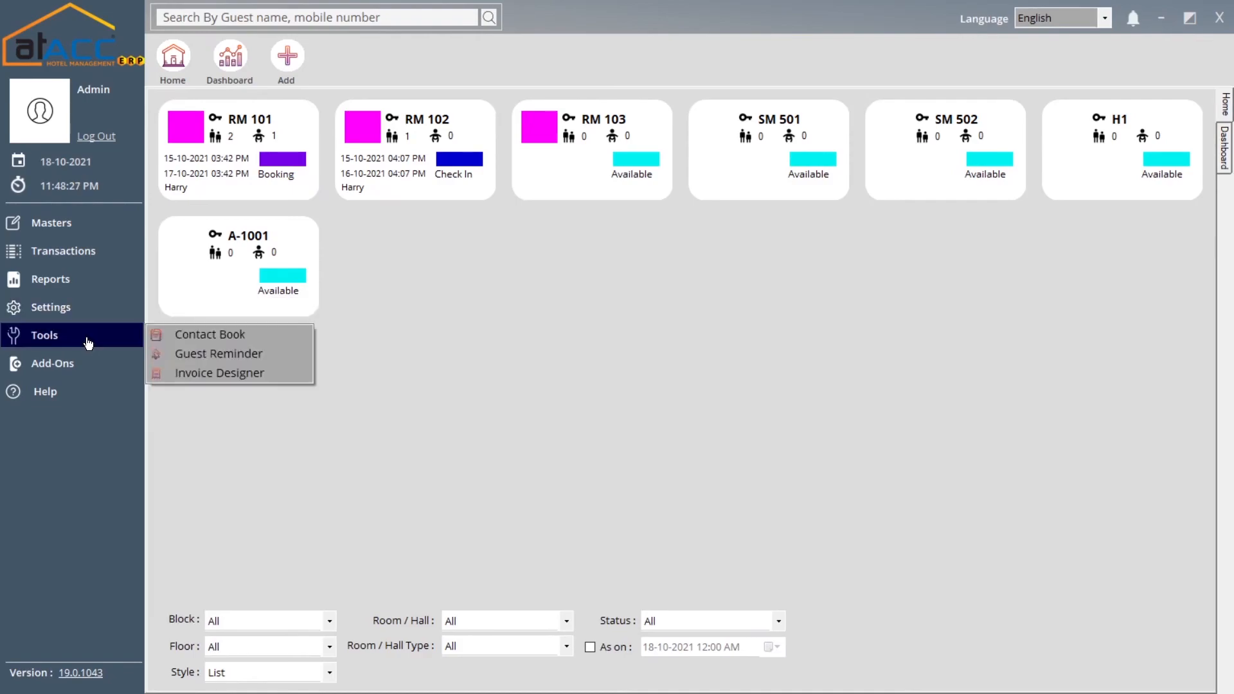
click(182, 342)
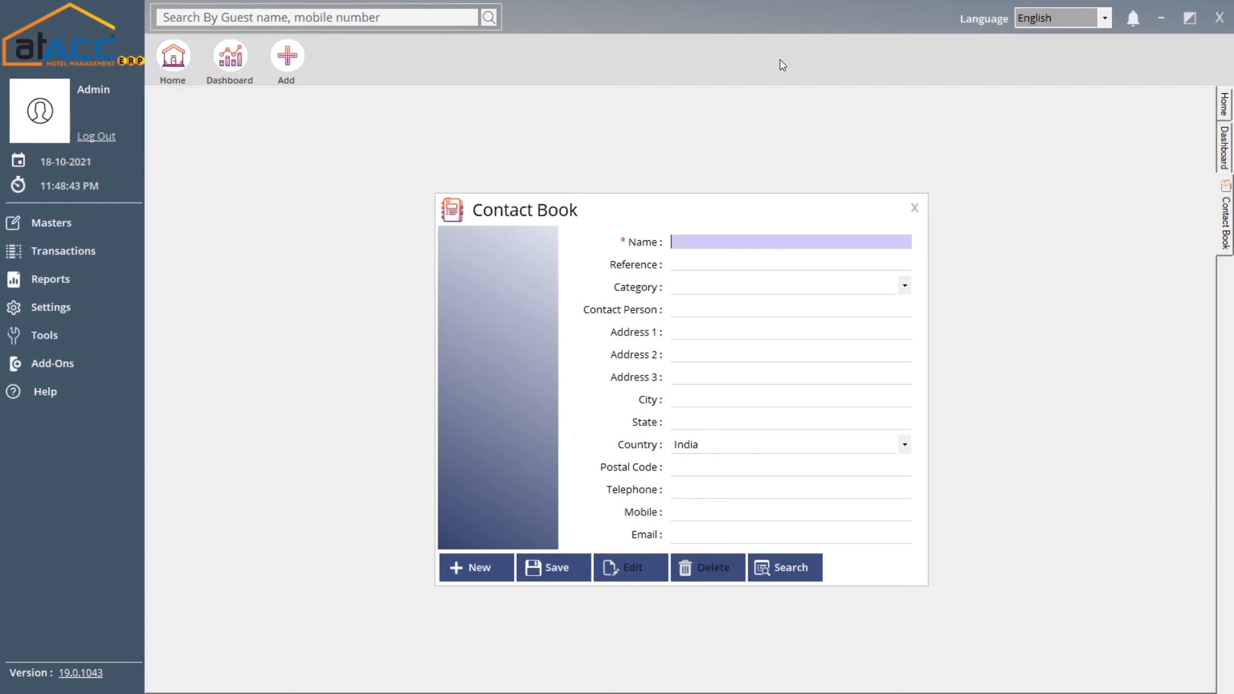
click(915, 209)
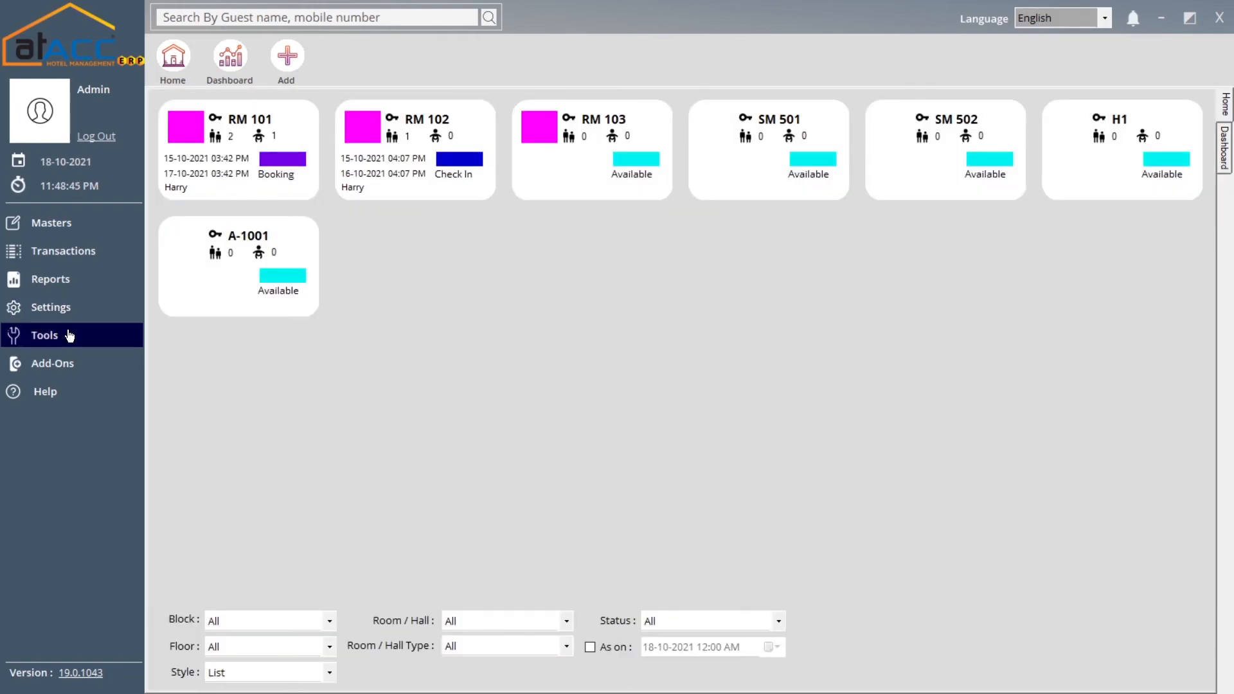
click(70, 334)
Open the Guest Reminder for RM 101, find its guest list empty, and place the cursor in Message
click(230, 356)
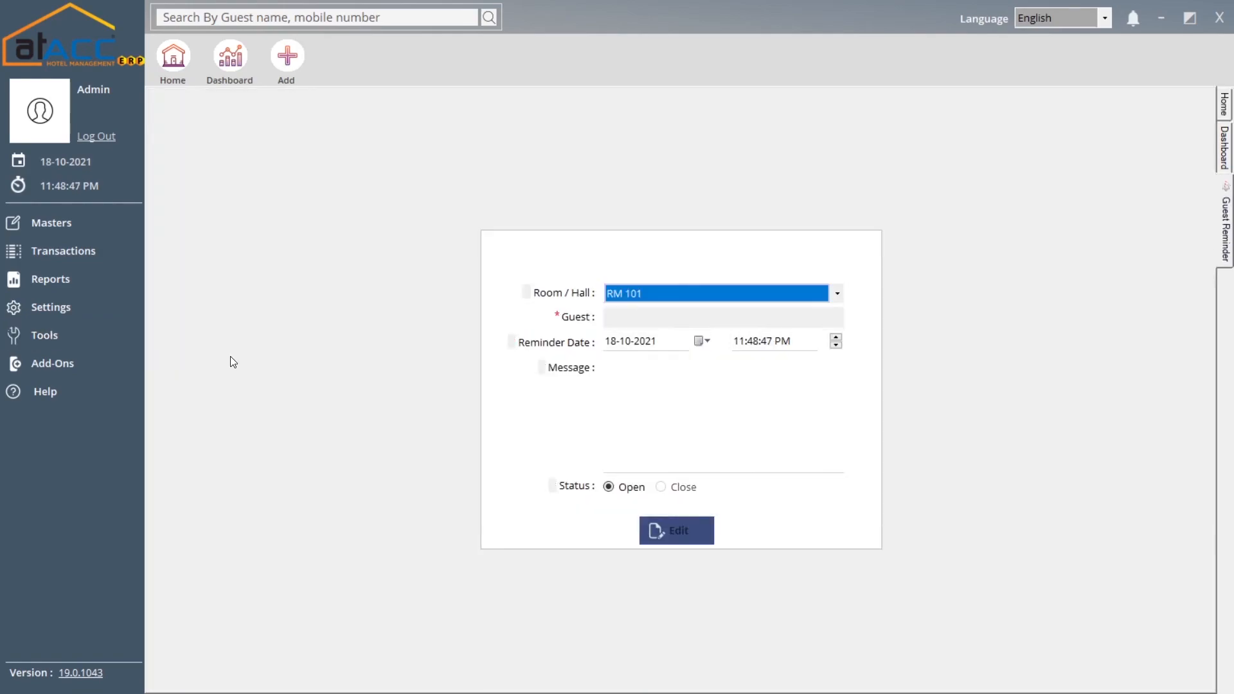
click(646, 316)
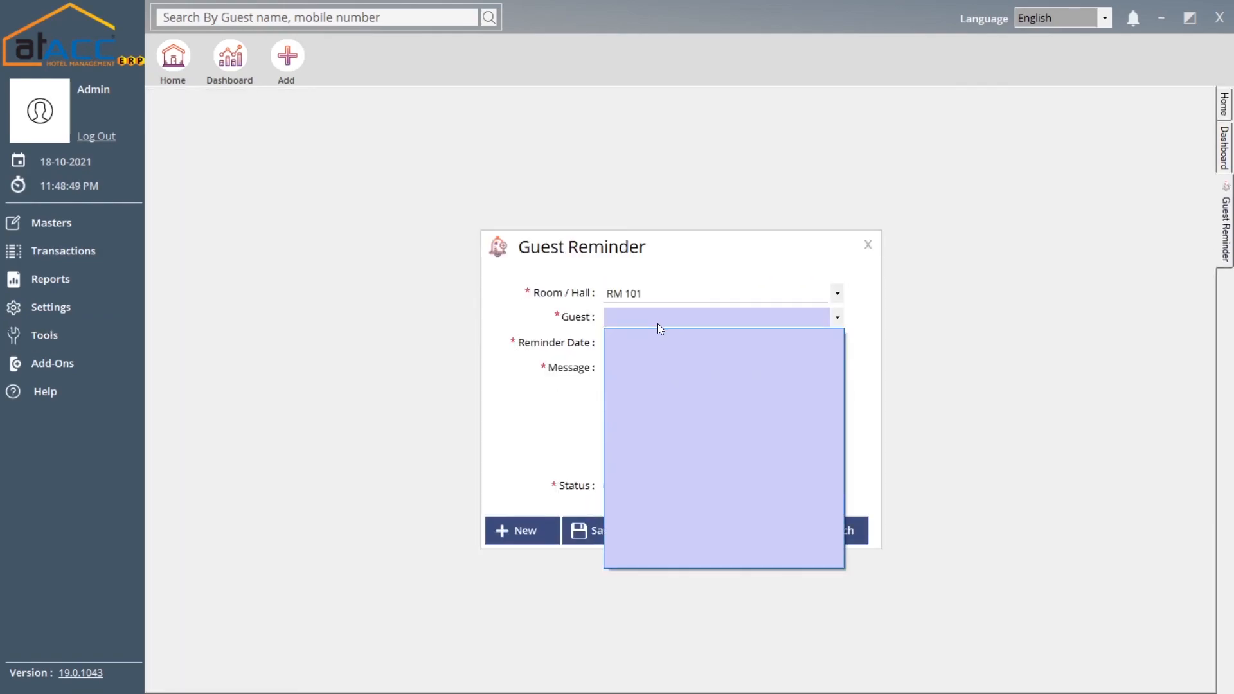
click(658, 325)
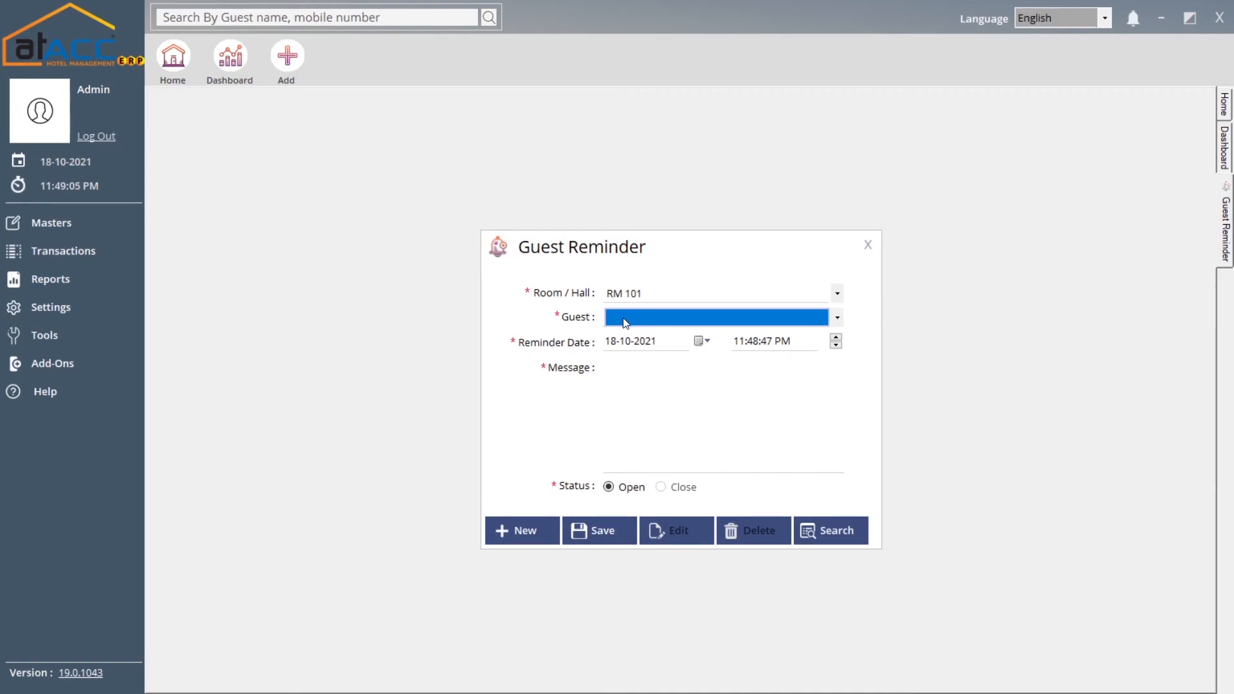
click(647, 322)
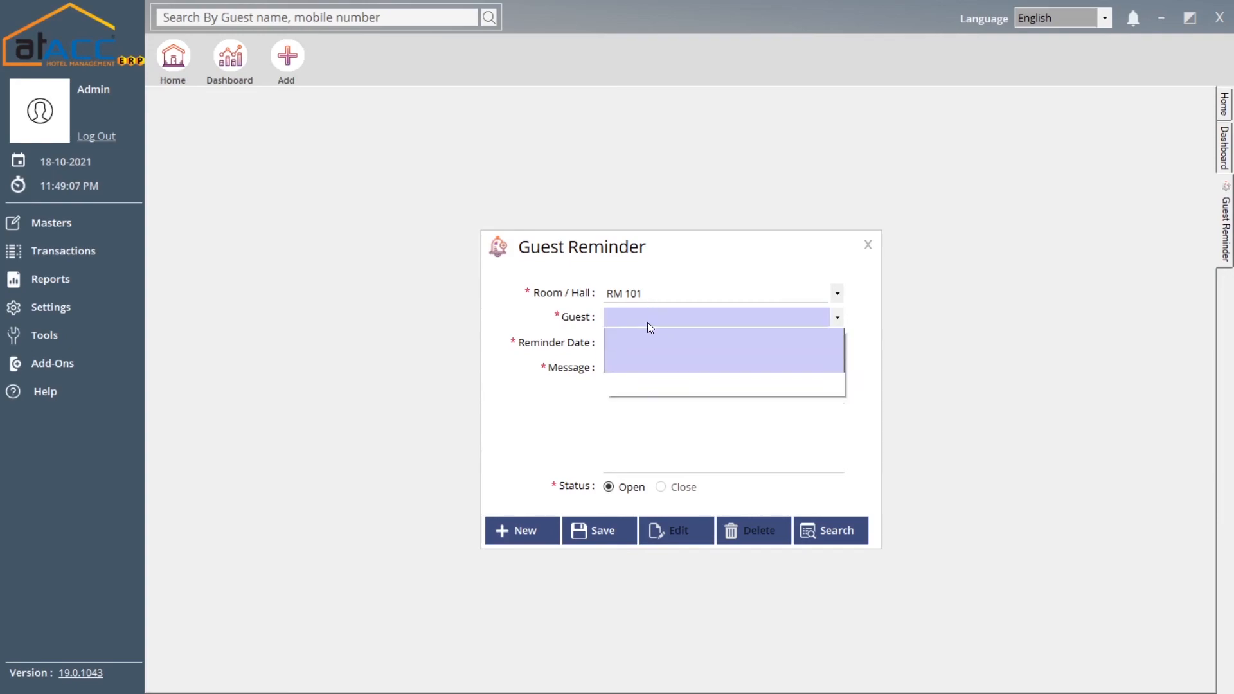
click(645, 323)
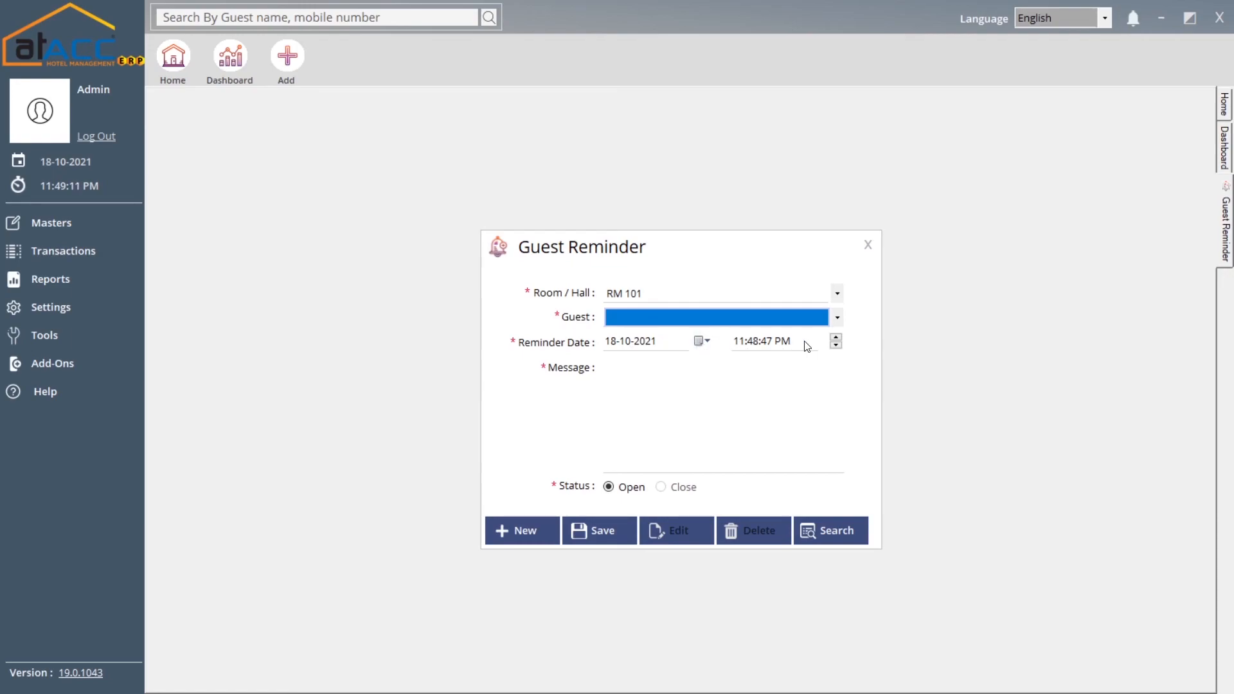
click(647, 385)
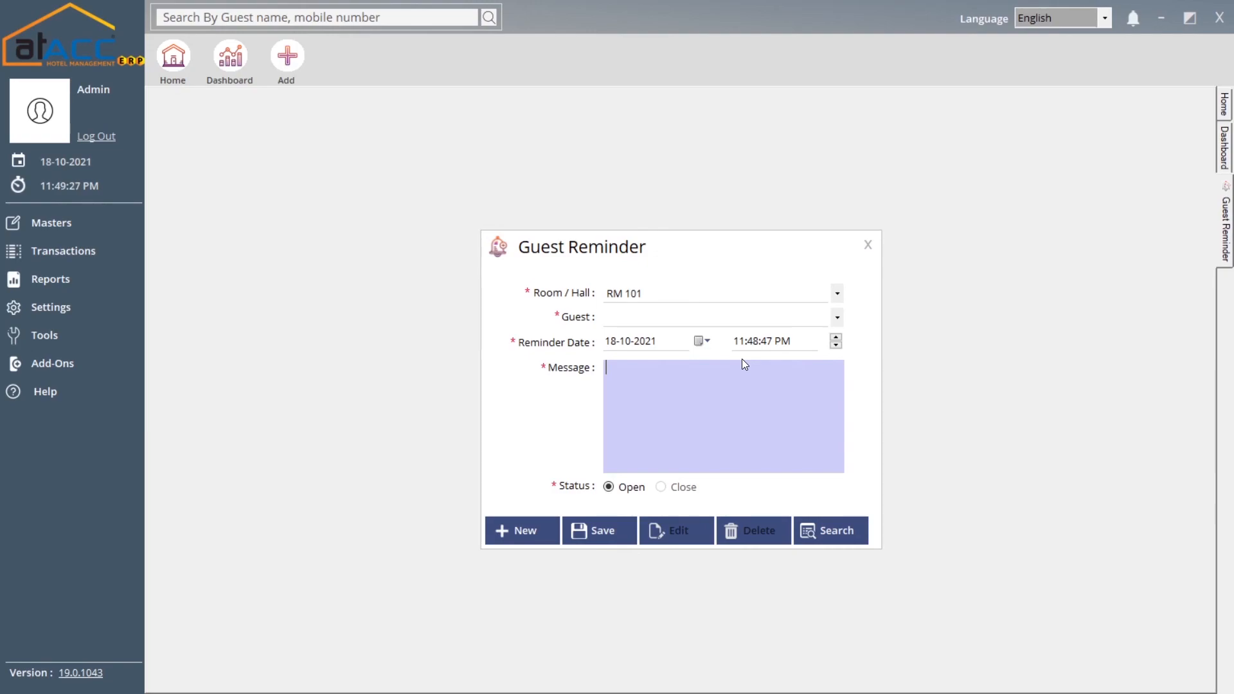
click(866, 250)
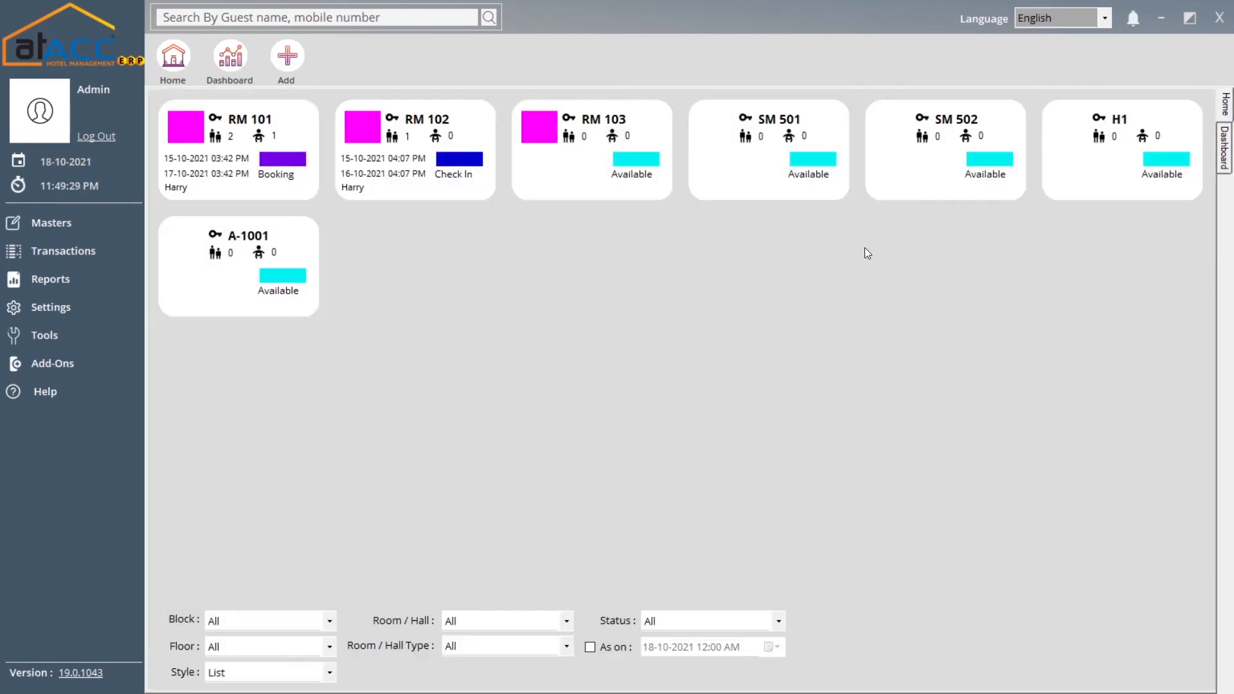
click(44, 335)
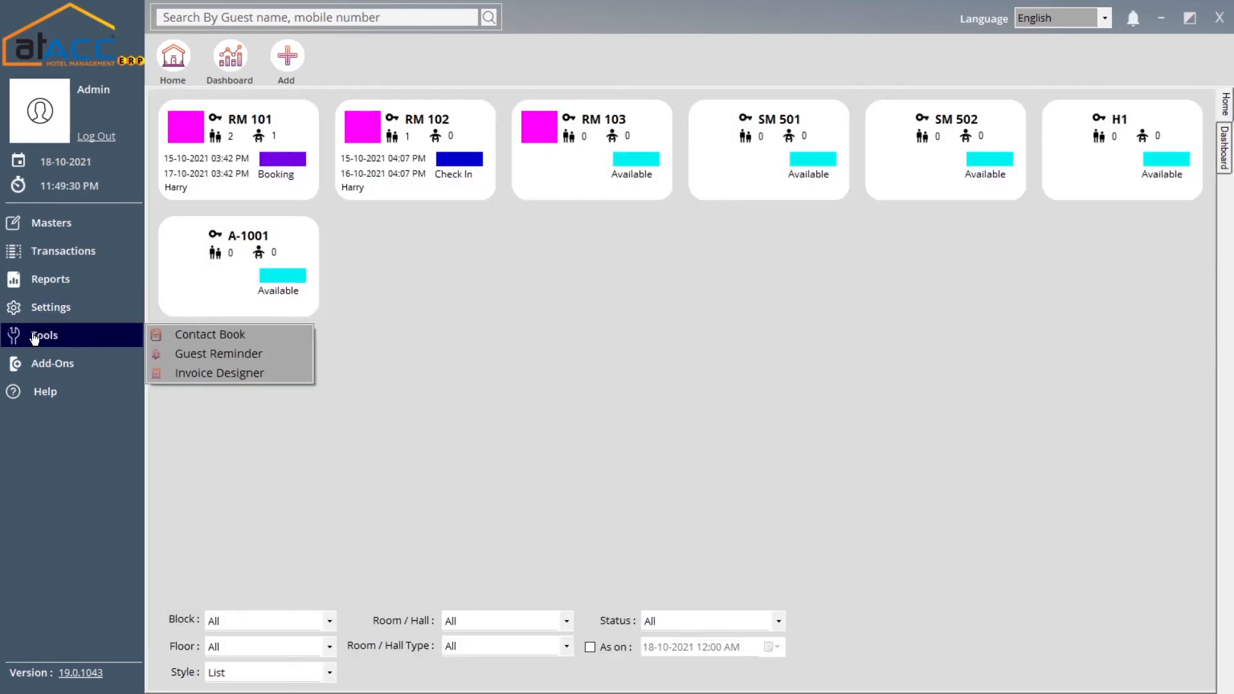
click(241, 378)
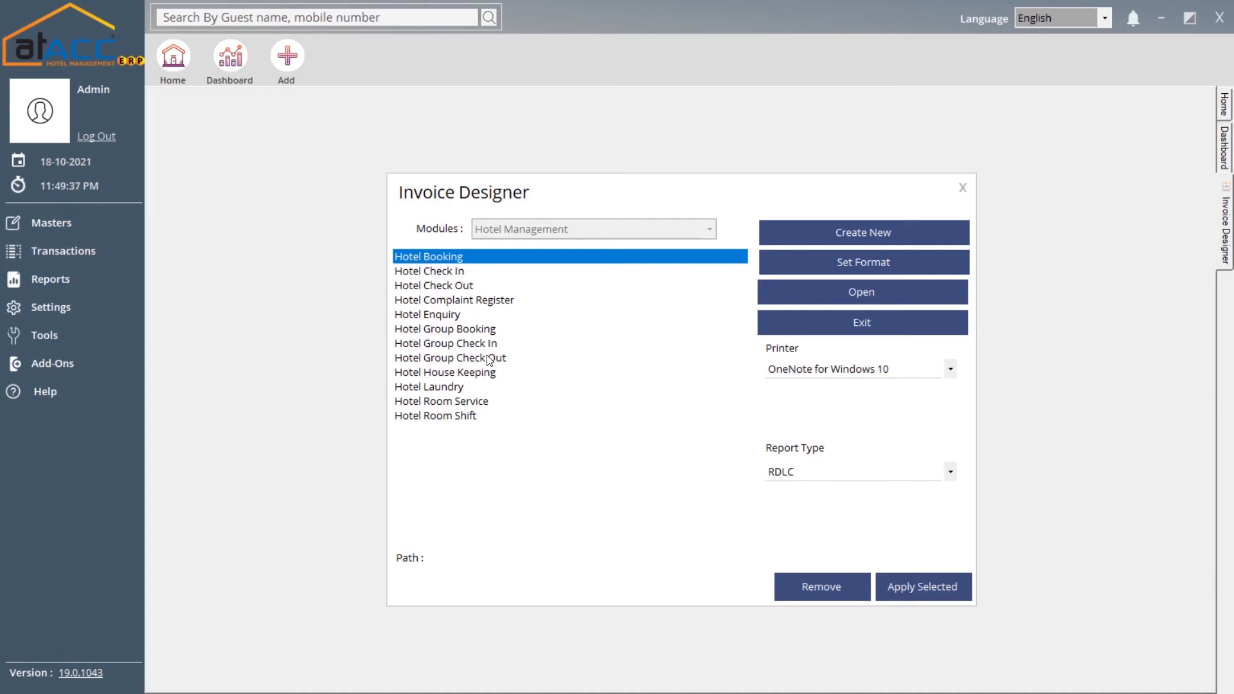
click(883, 262)
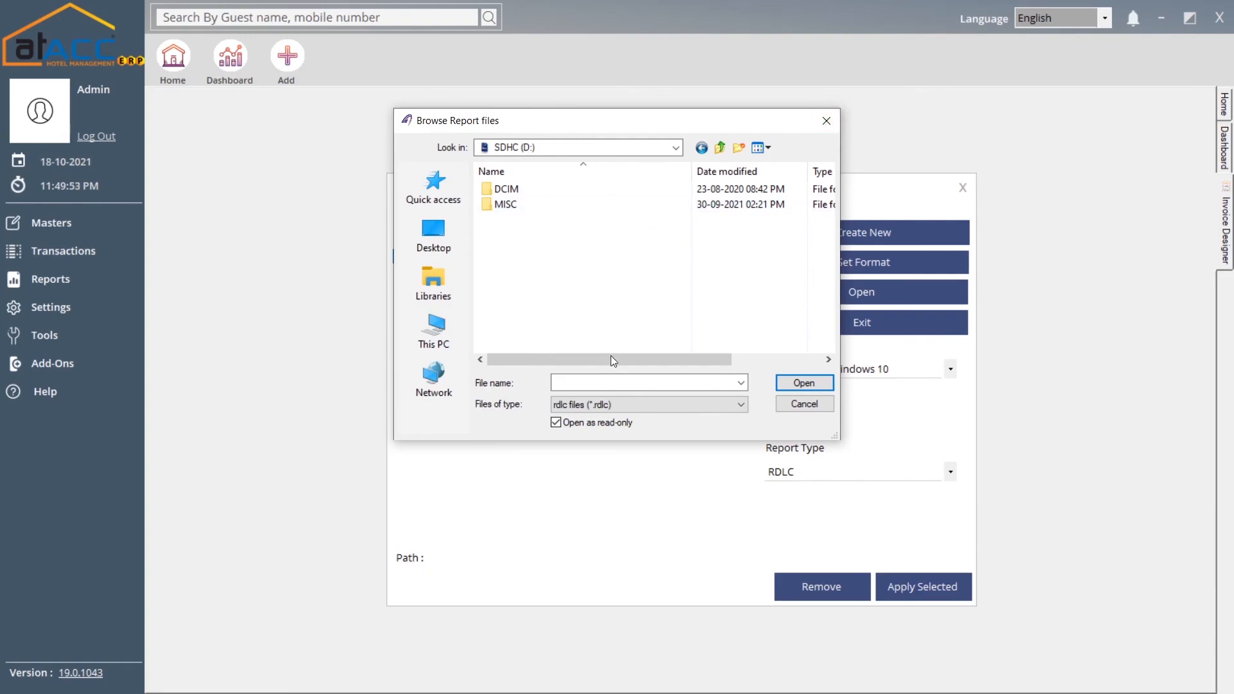
click(825, 122)
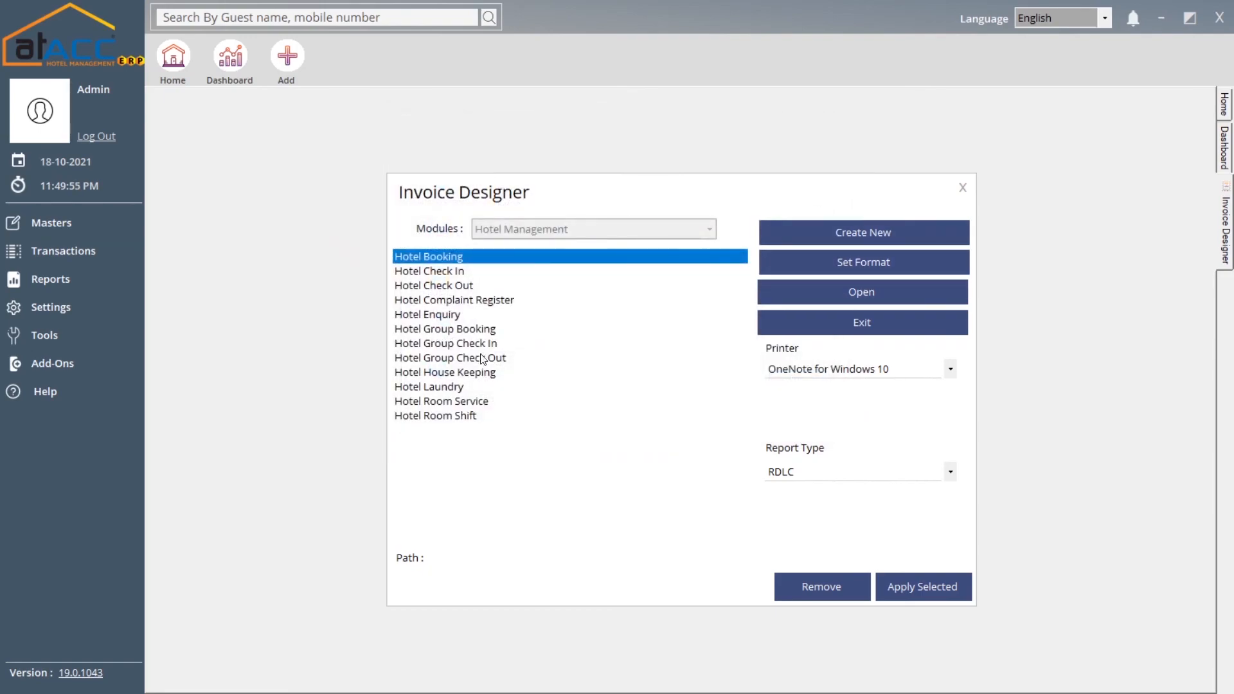
click(450, 271)
click(457, 285)
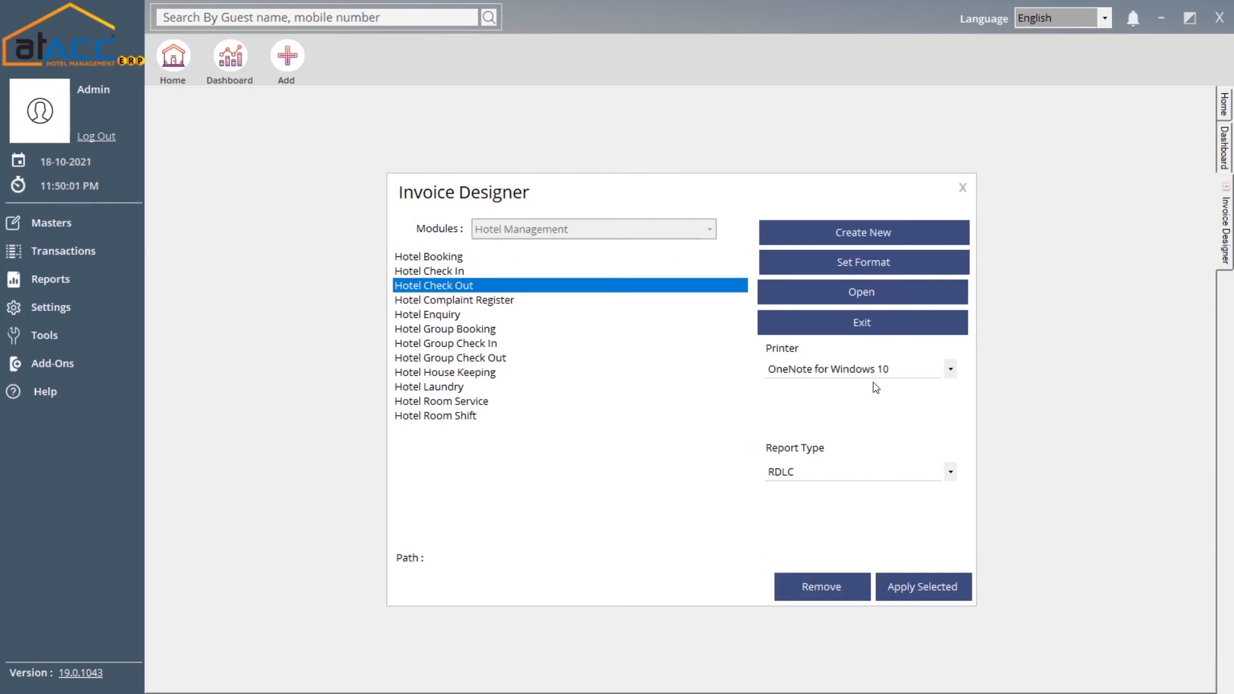
click(961, 188)
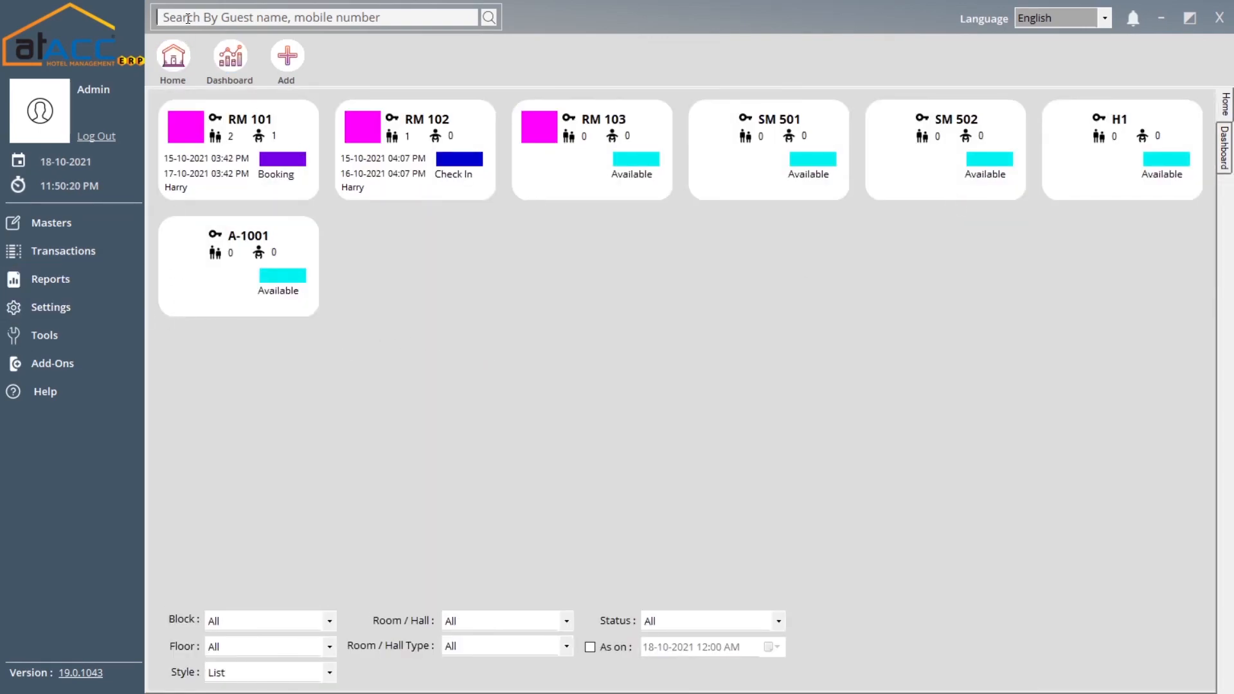
click(249, 15)
click(231, 56)
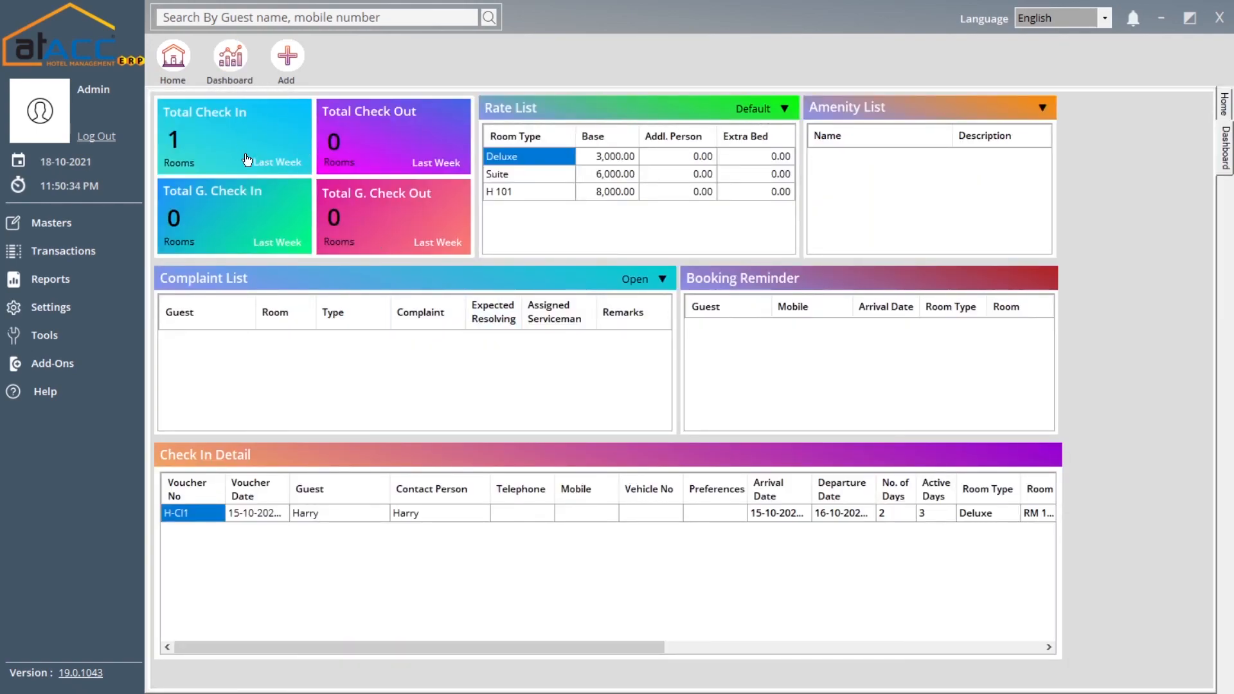
click(173, 57)
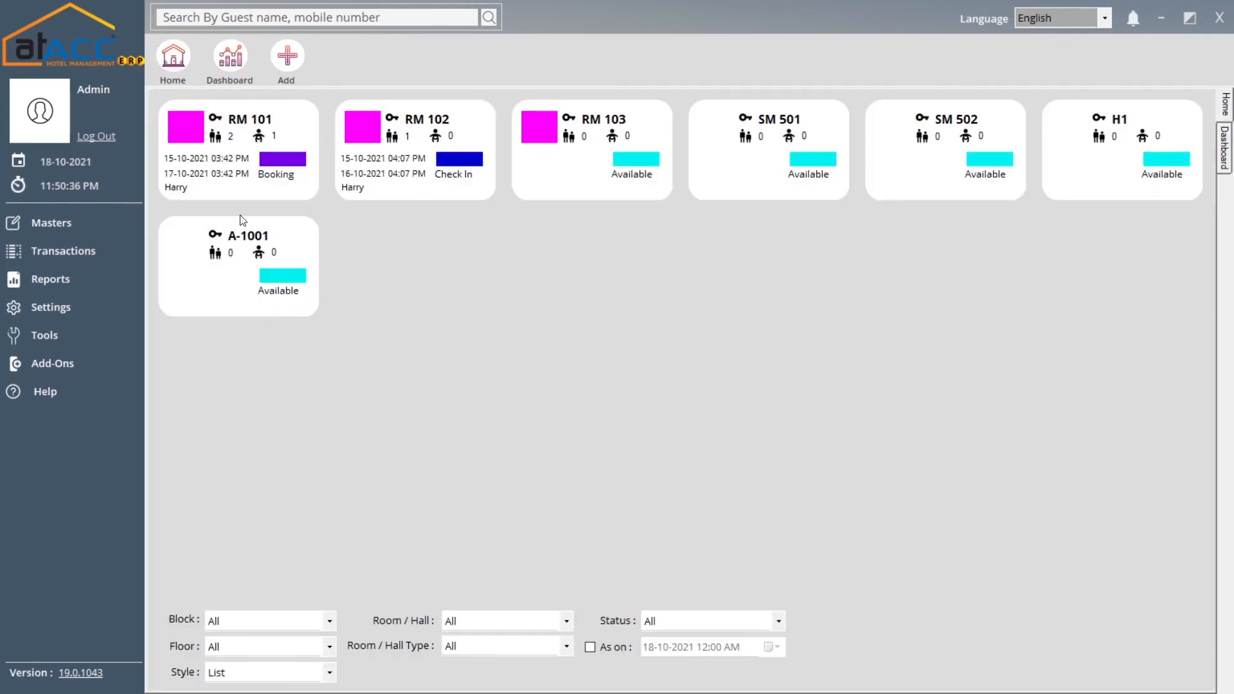
click(230, 57)
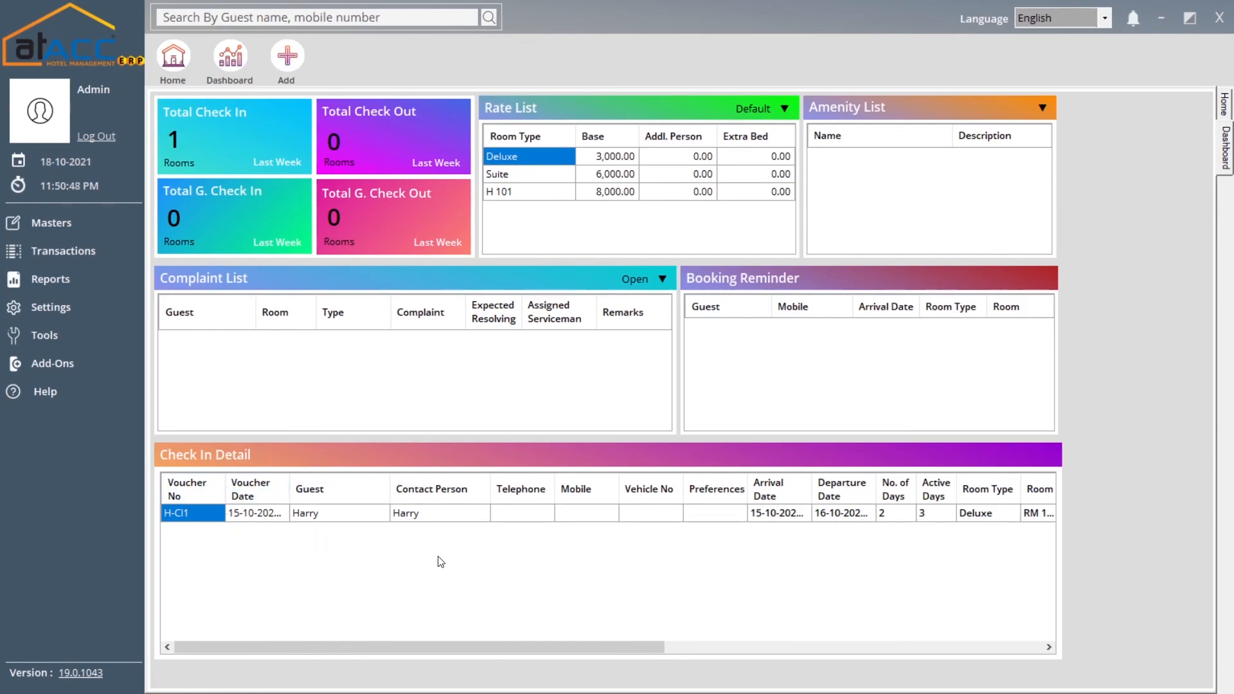
drag(501, 656, 553, 647)
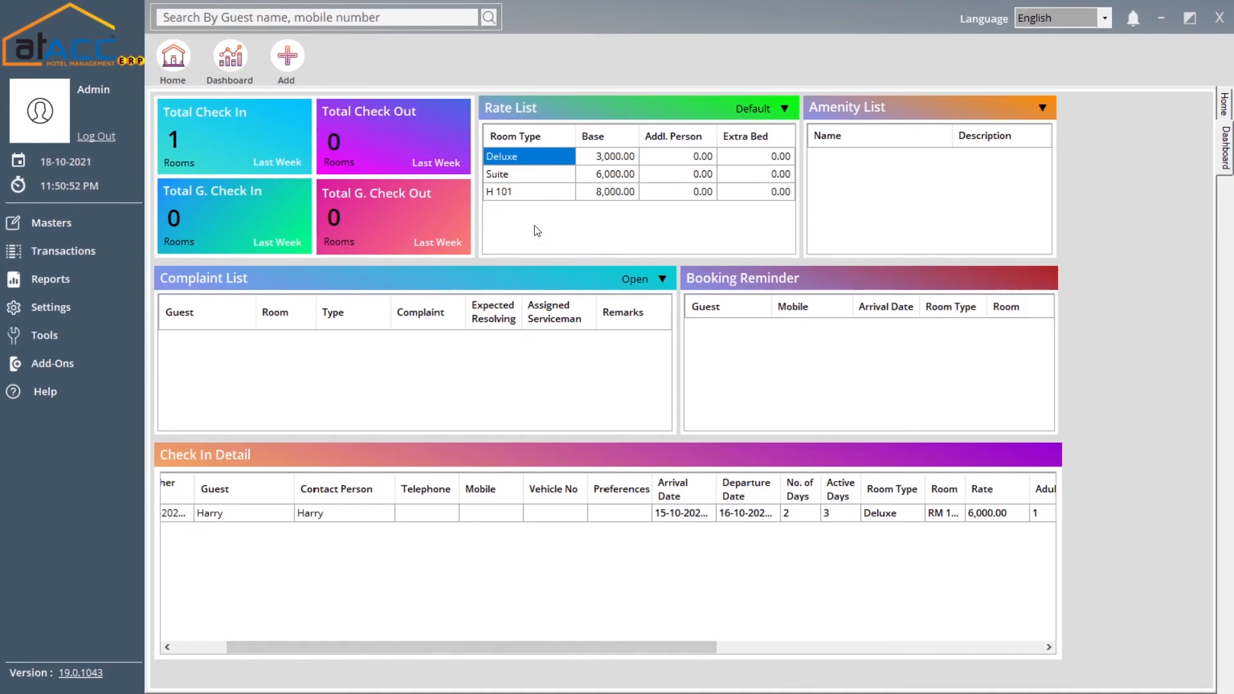
click(173, 56)
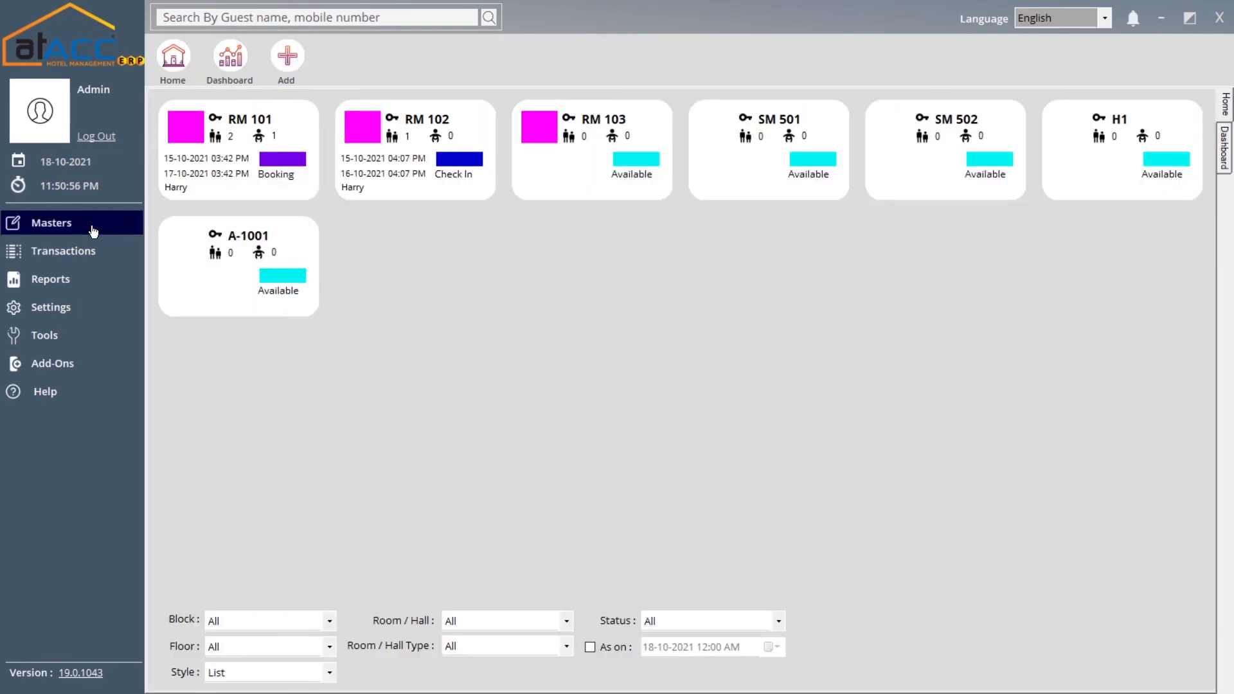
Pin Booking as a quick-launch shortcut, then reopen and close the booking form from it
click(97, 258)
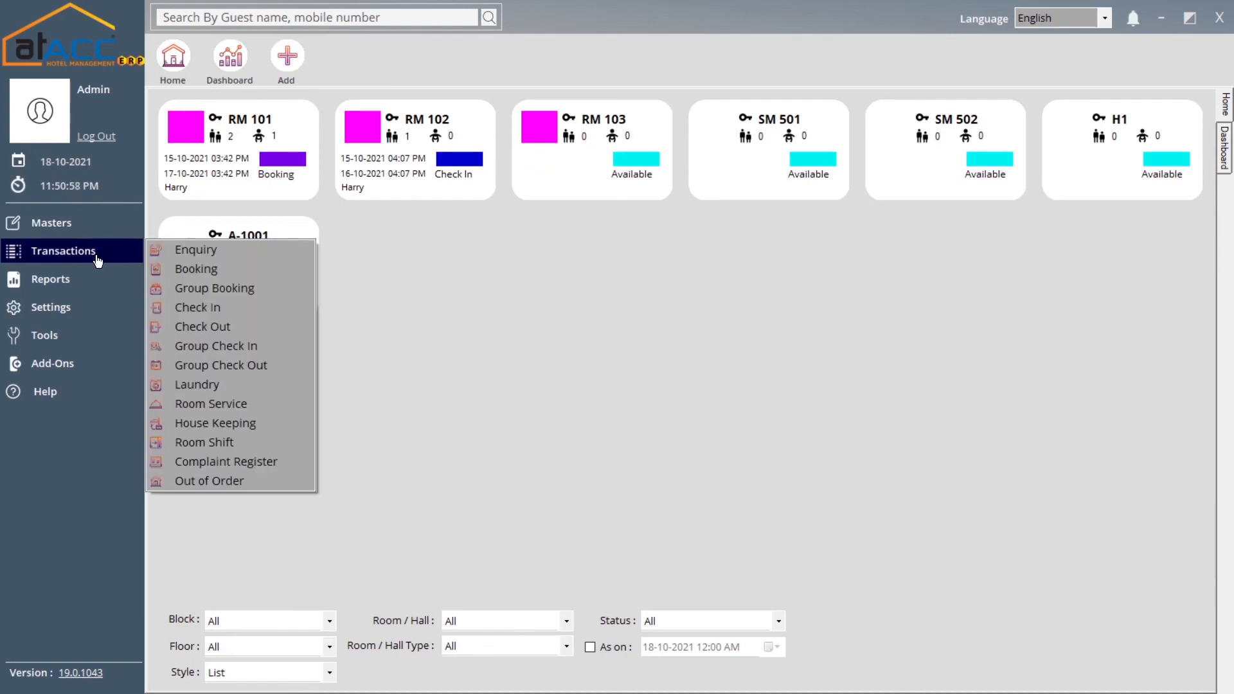
click(225, 274)
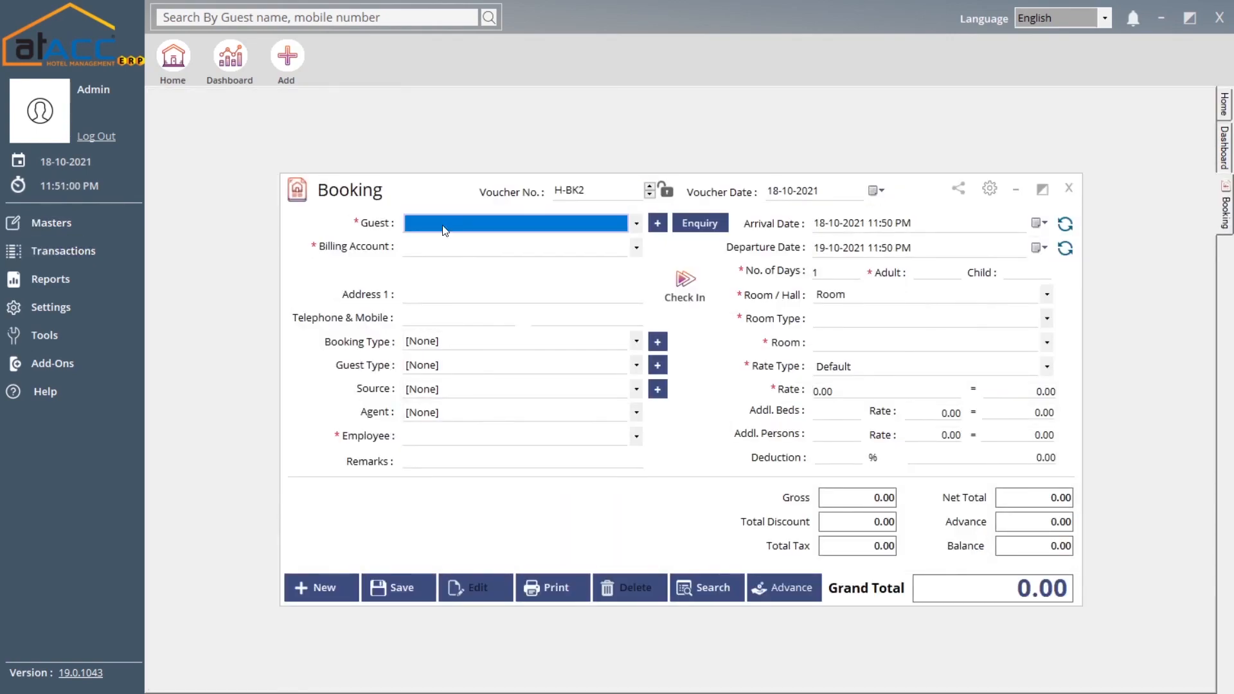
click(287, 56)
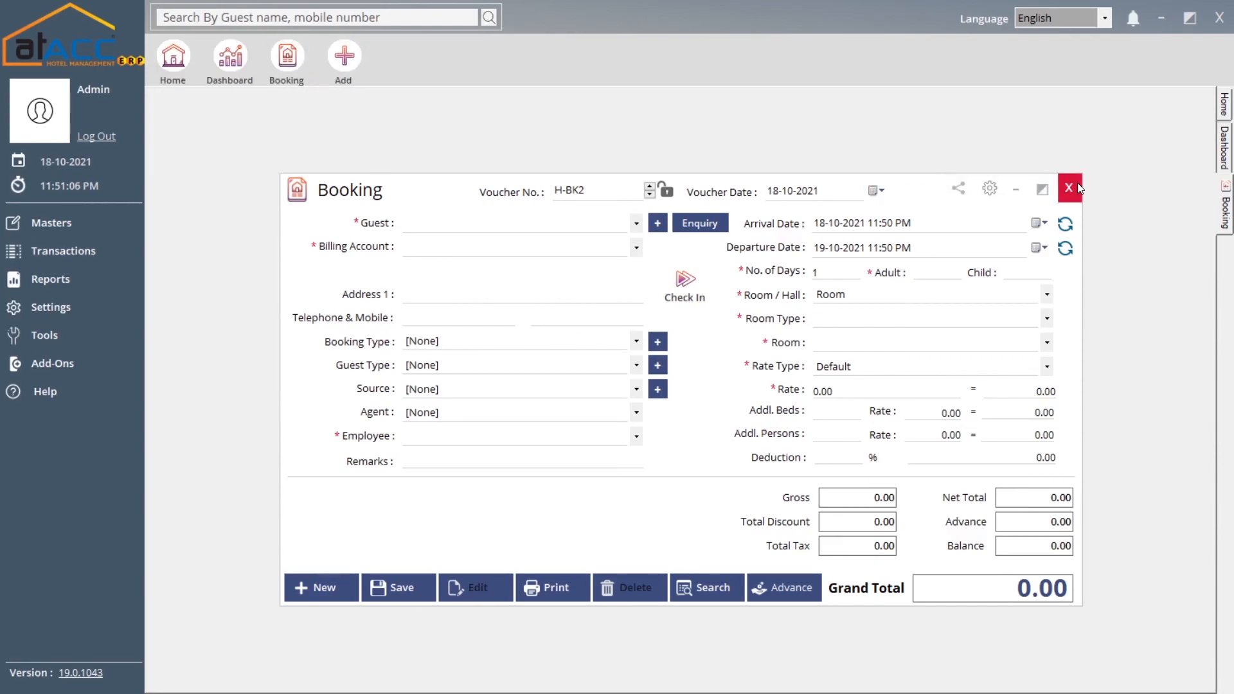
click(1079, 187)
click(297, 73)
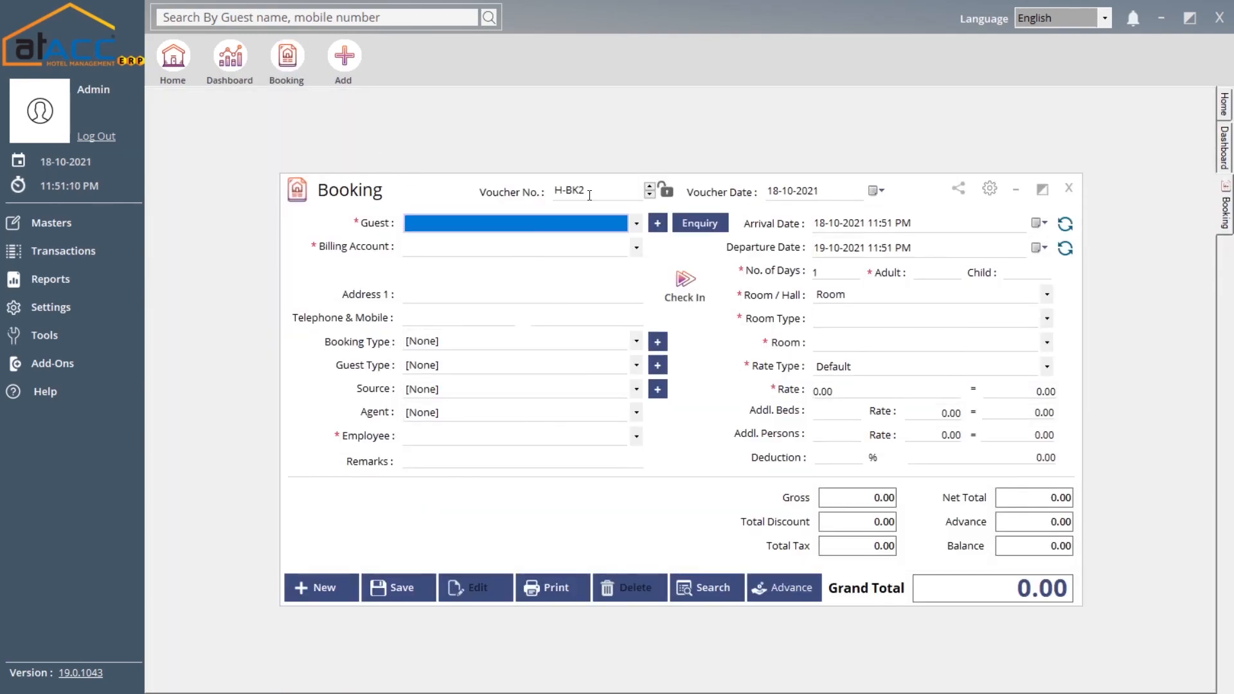
click(1069, 188)
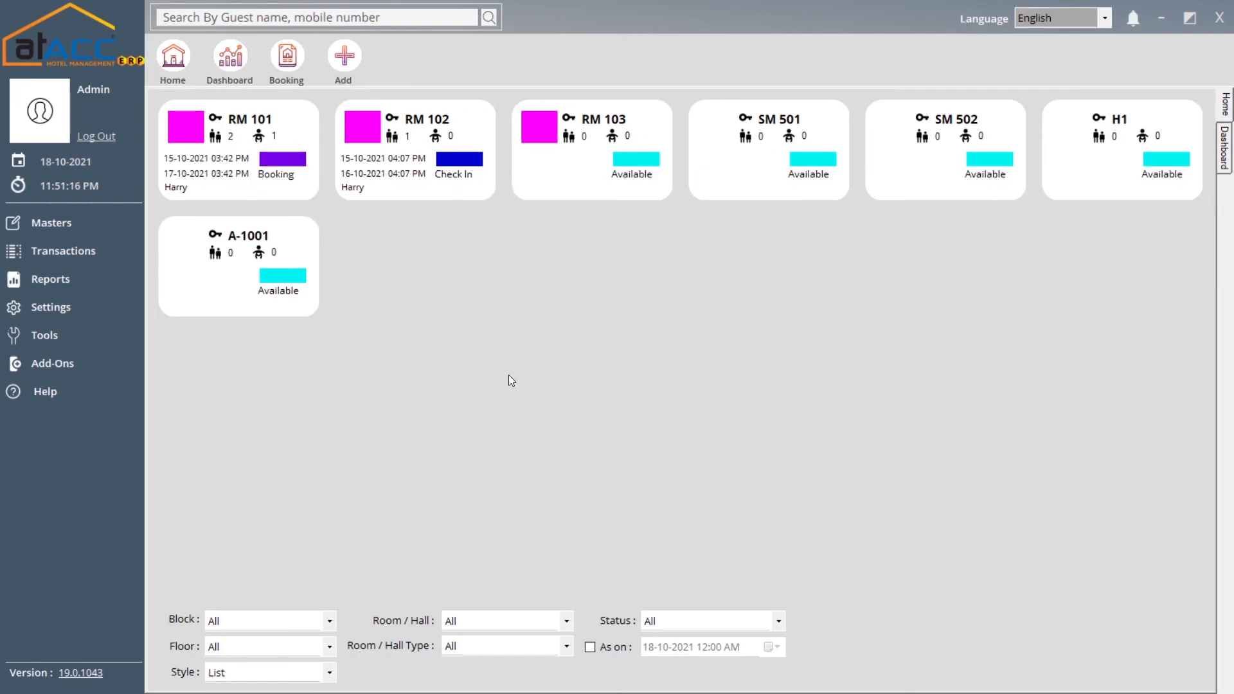
Filter the room board to Block A, then Block B, then back to All blocks with Floor at All
click(328, 622)
click(287, 653)
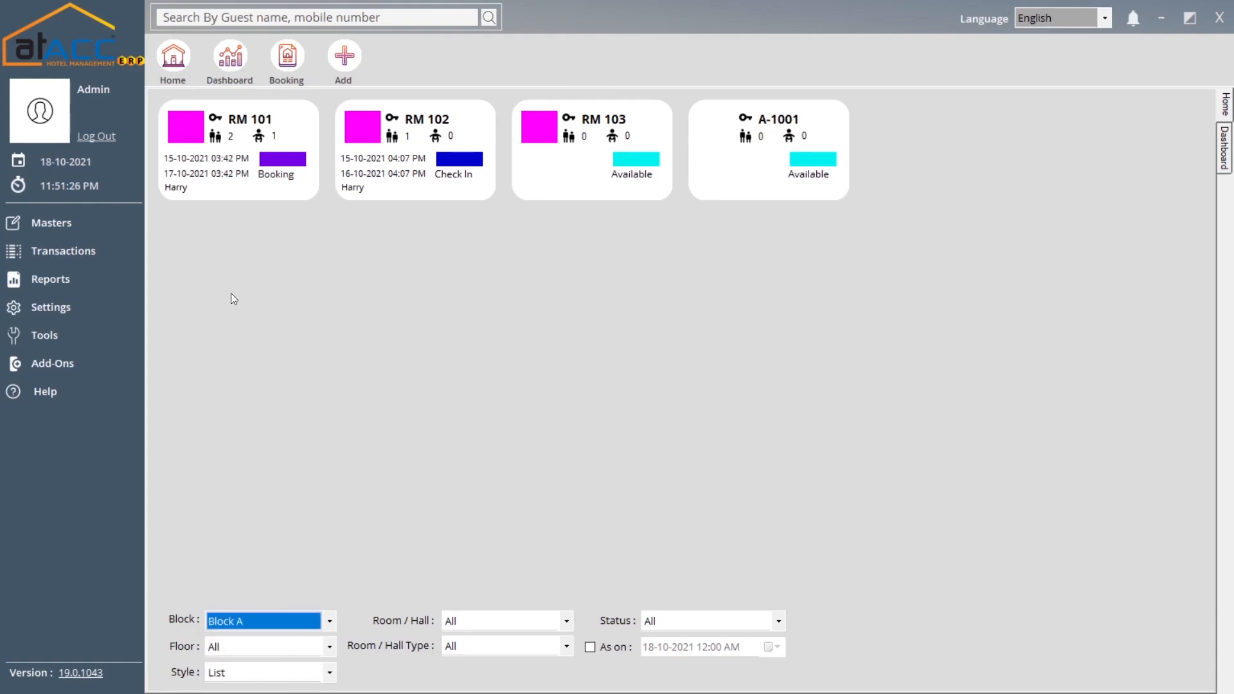
click(278, 624)
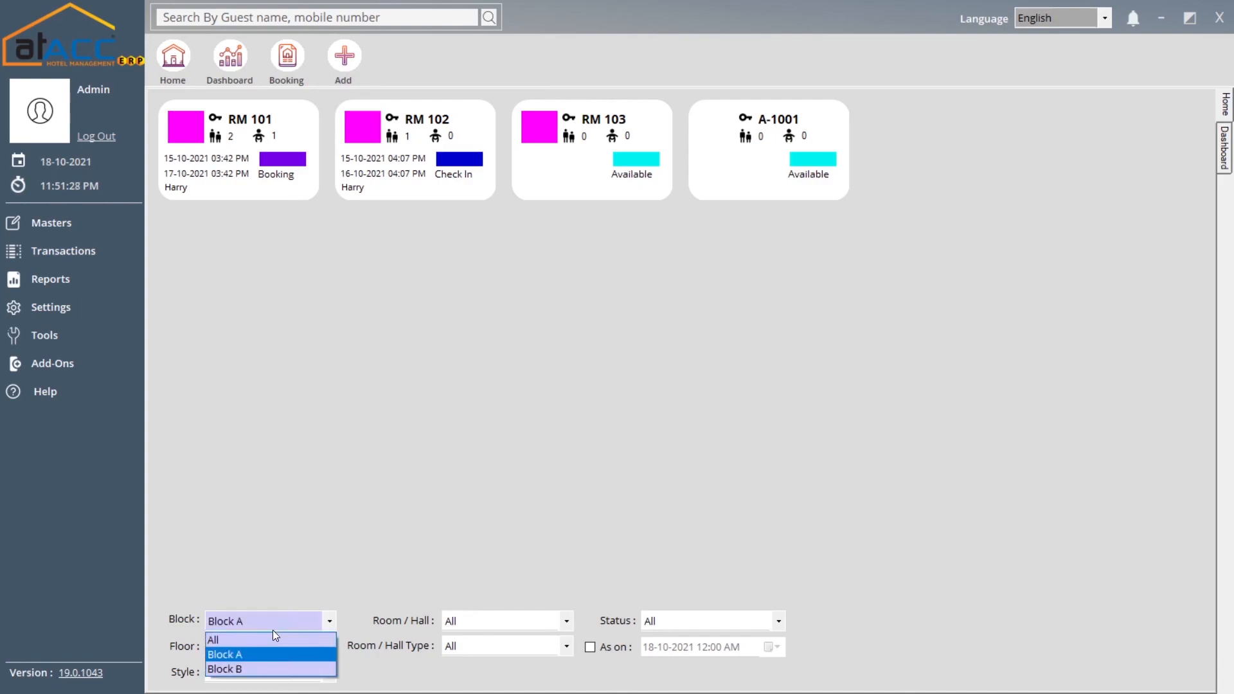
click(241, 668)
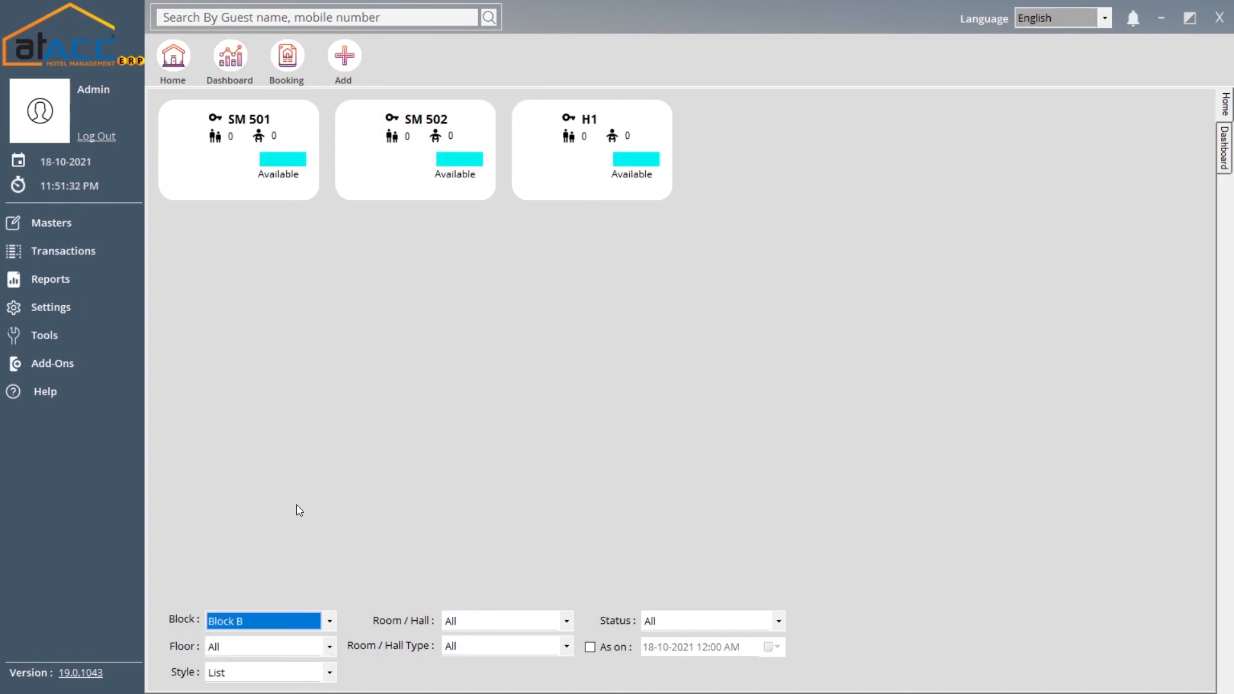
click(305, 619)
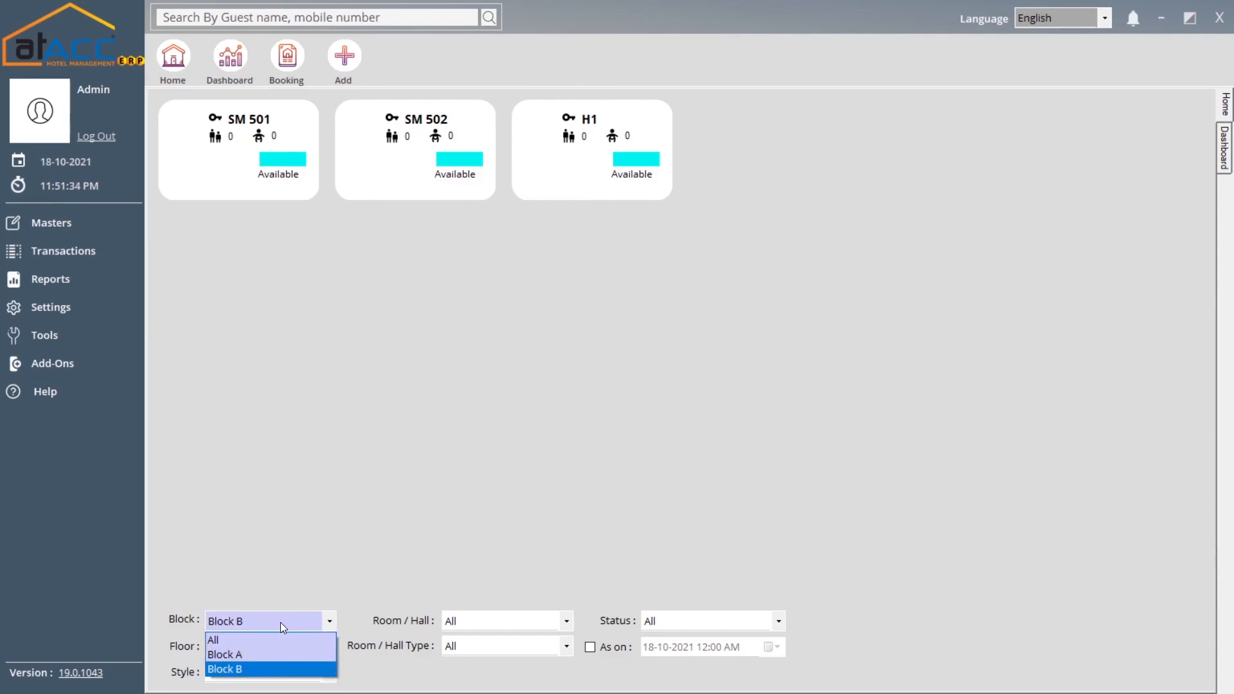
click(248, 636)
click(318, 651)
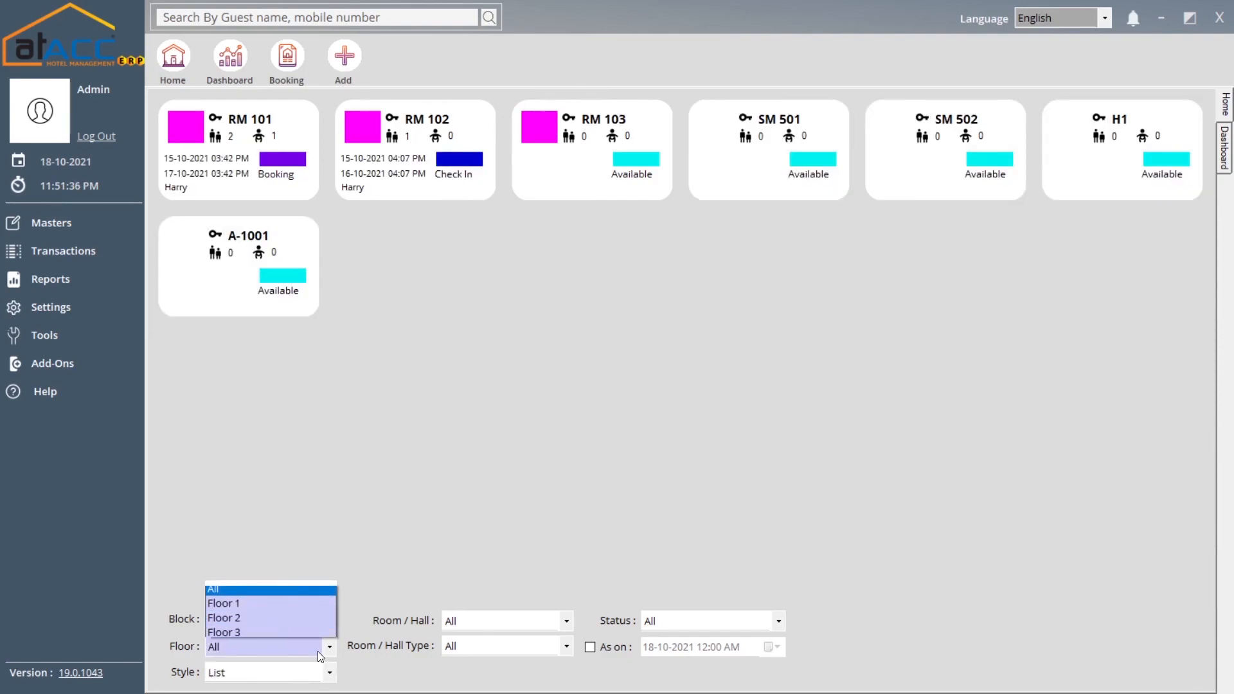
click(299, 678)
click(325, 683)
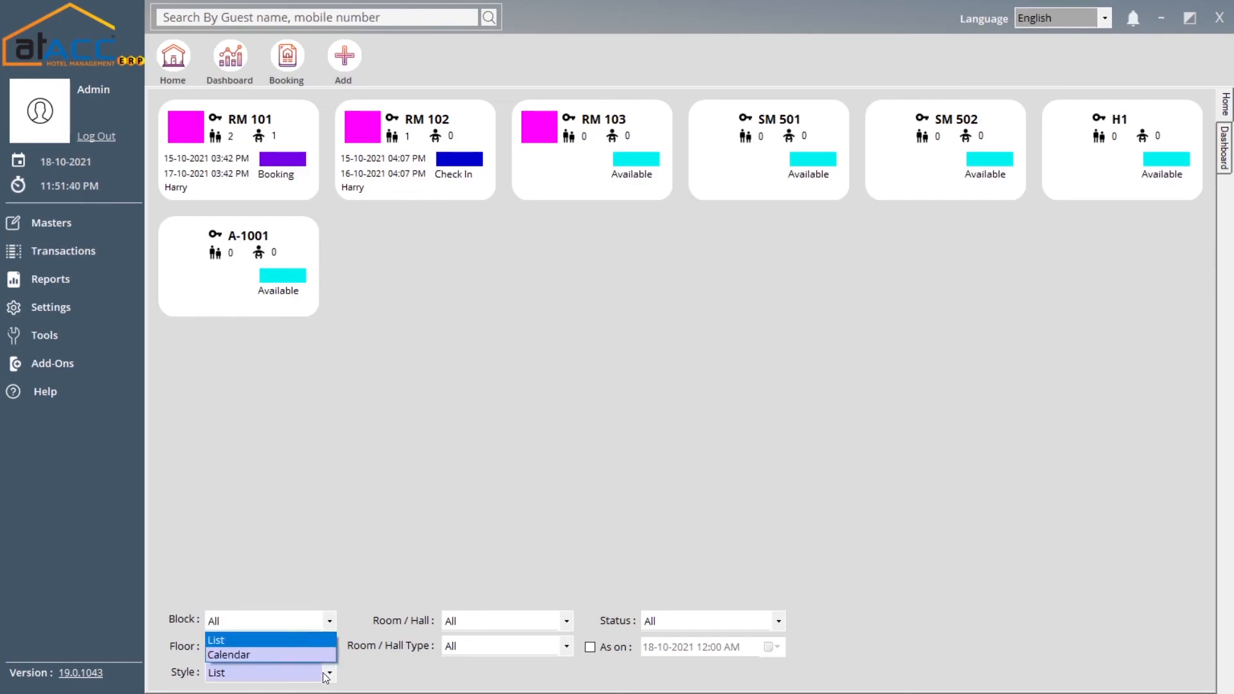
click(266, 651)
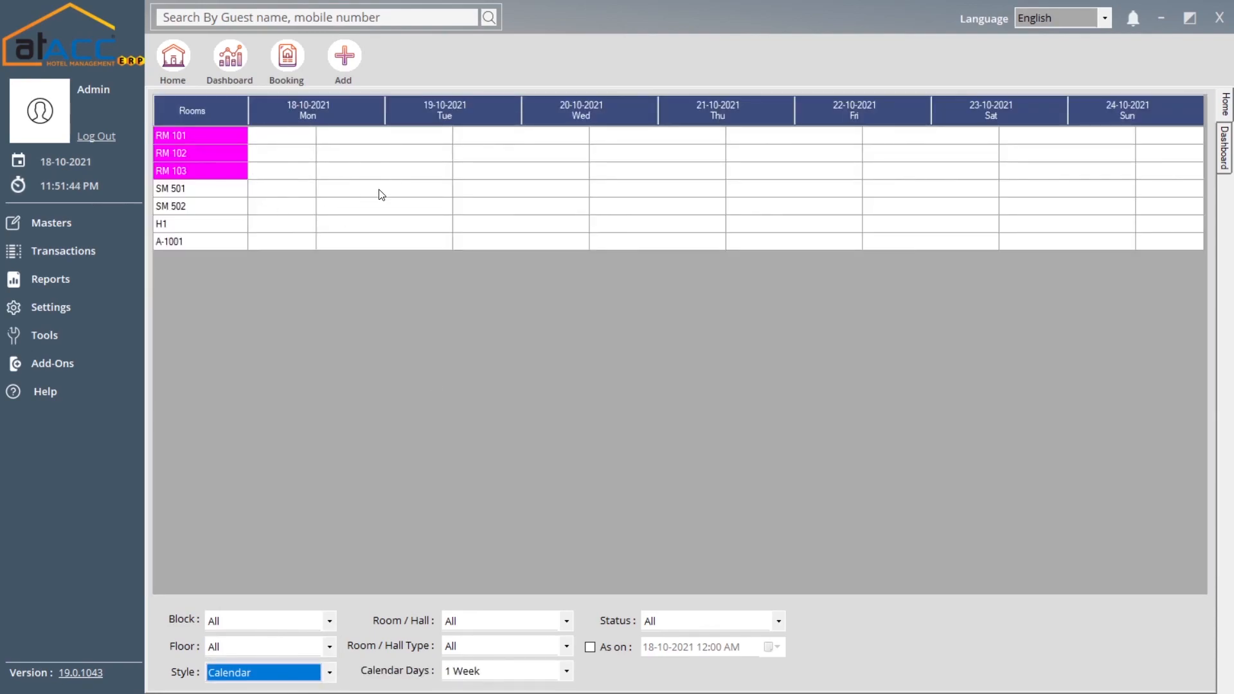
click(289, 672)
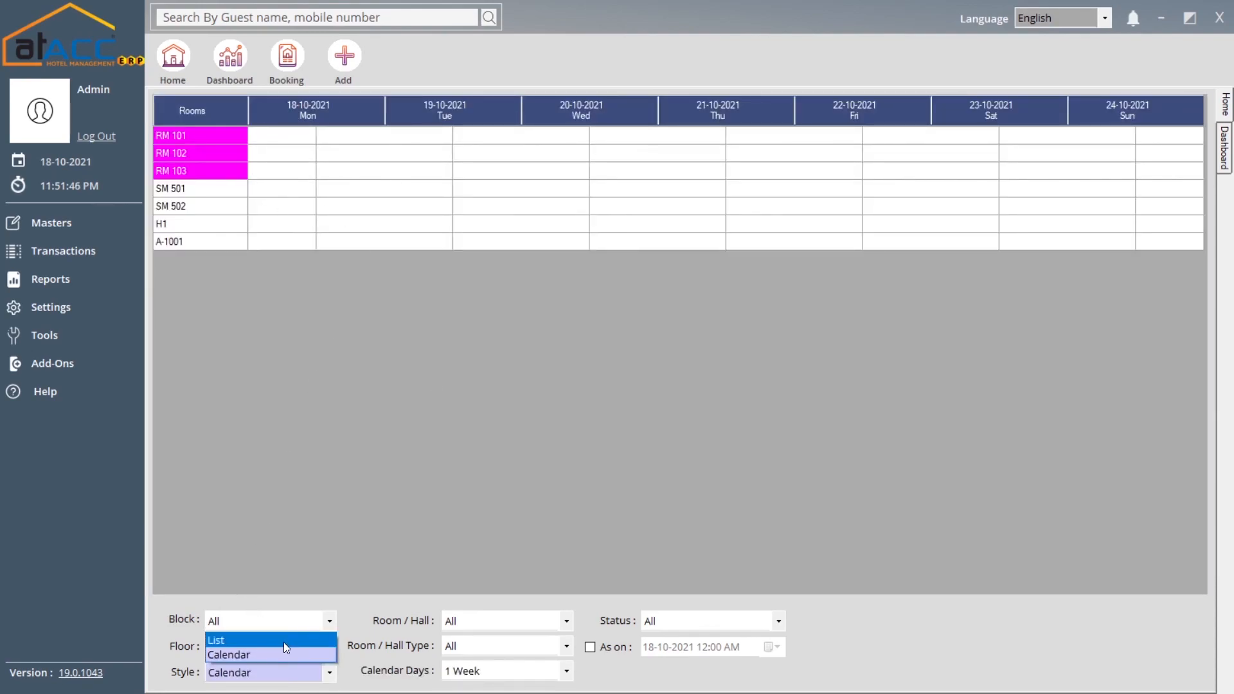
click(283, 639)
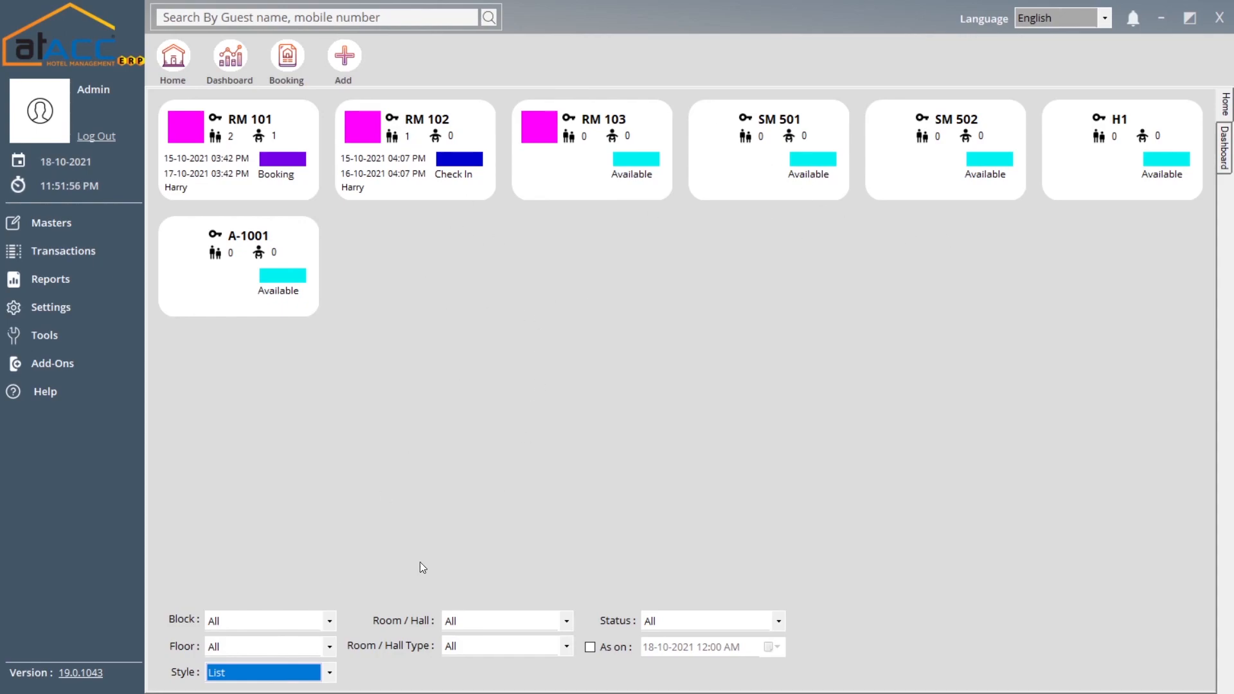
click(283, 672)
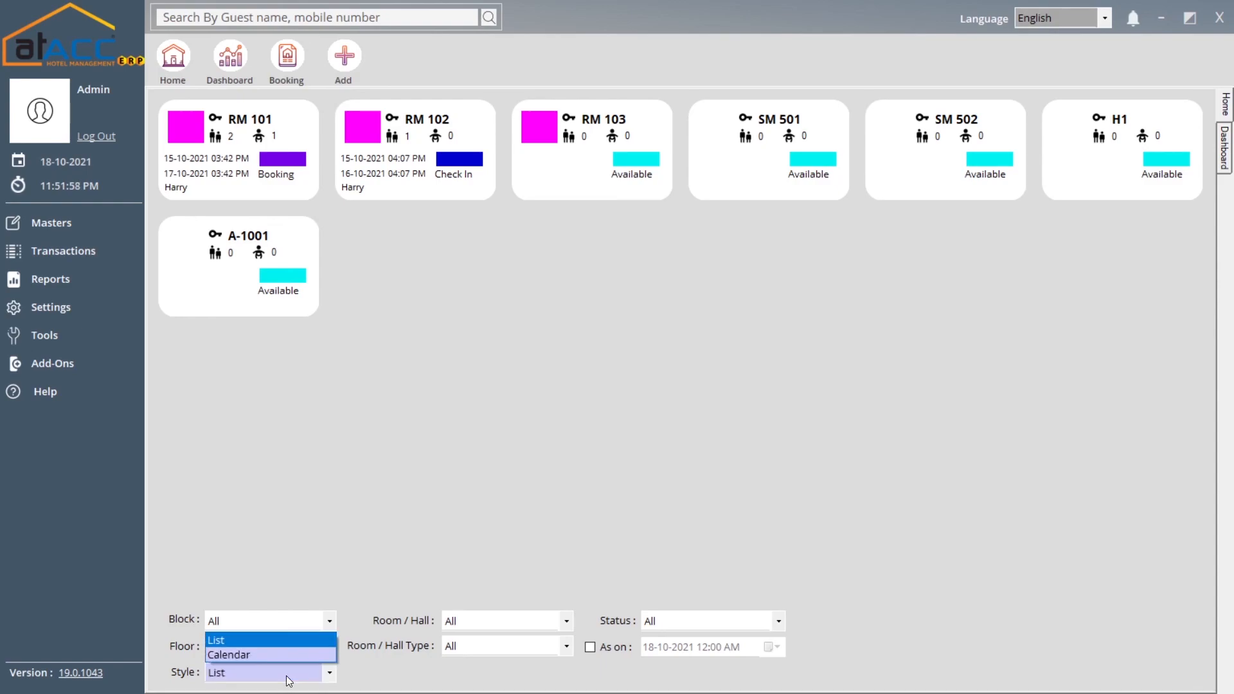
click(261, 654)
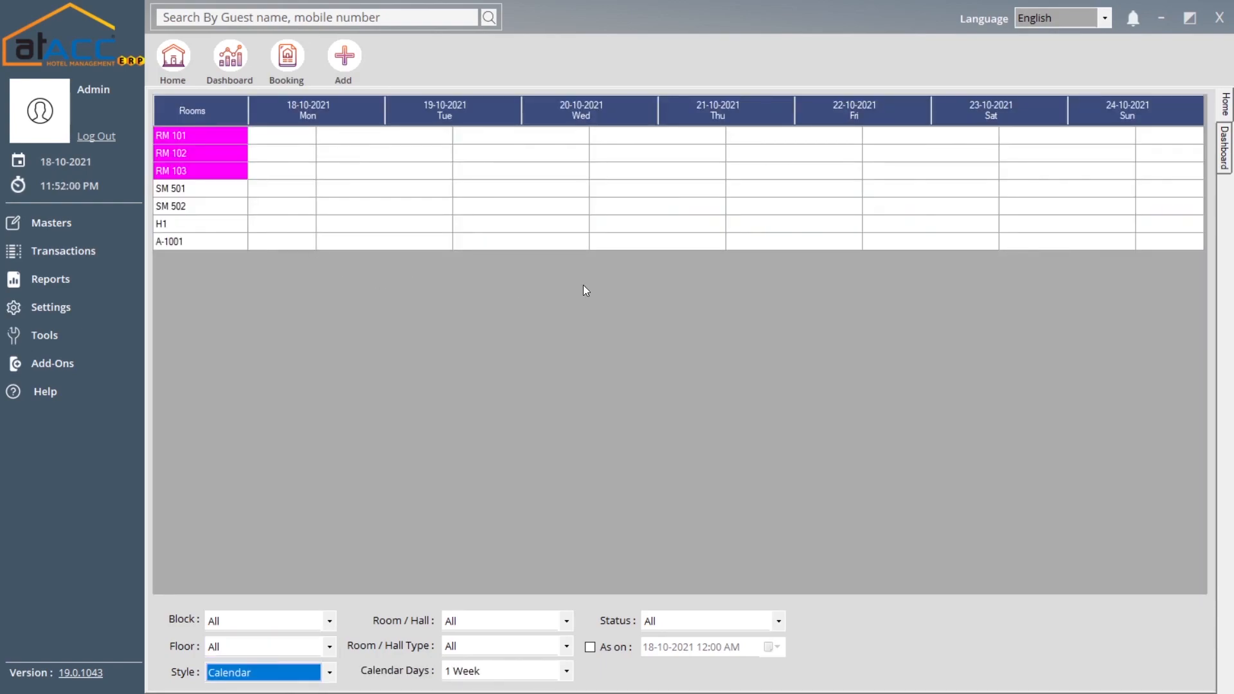
click(294, 675)
click(291, 638)
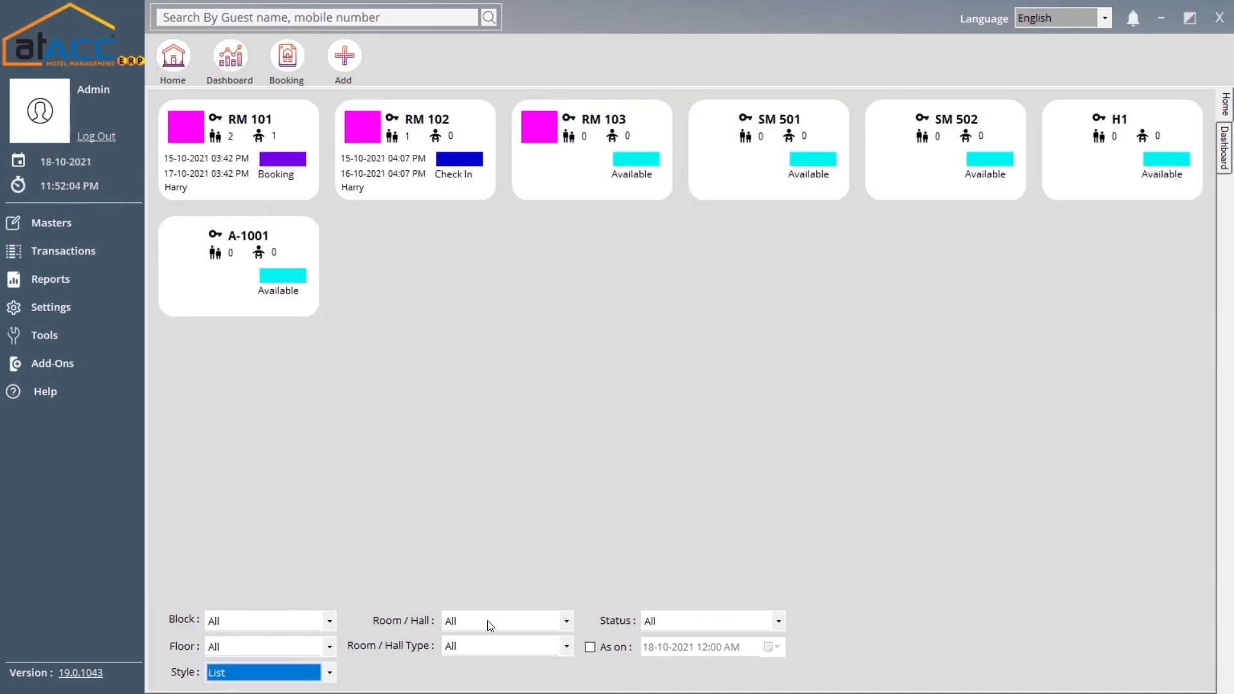
click(487, 621)
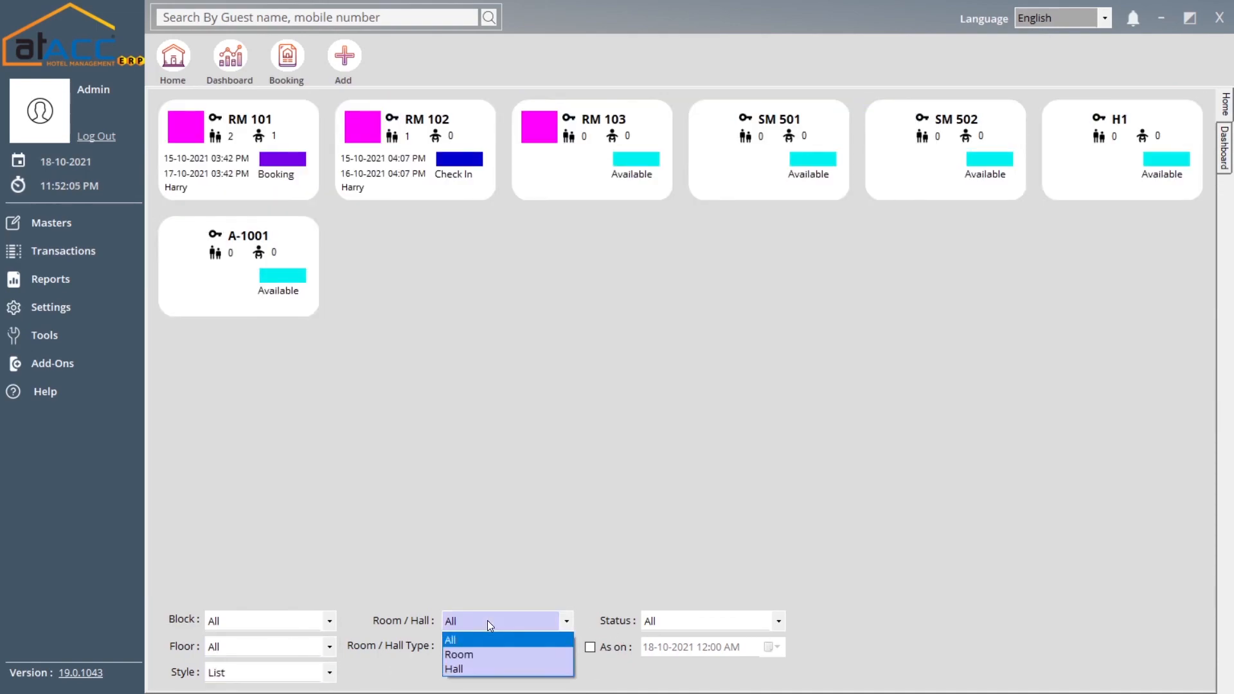
click(473, 660)
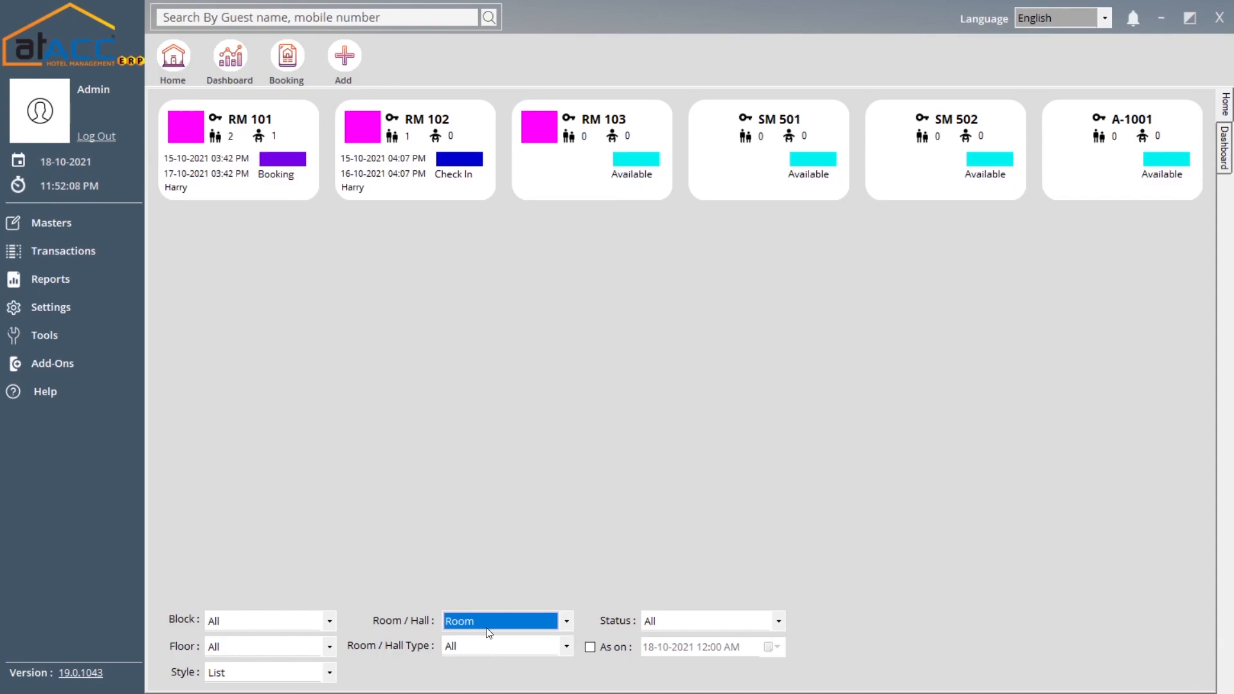
click(478, 621)
click(464, 659)
click(475, 620)
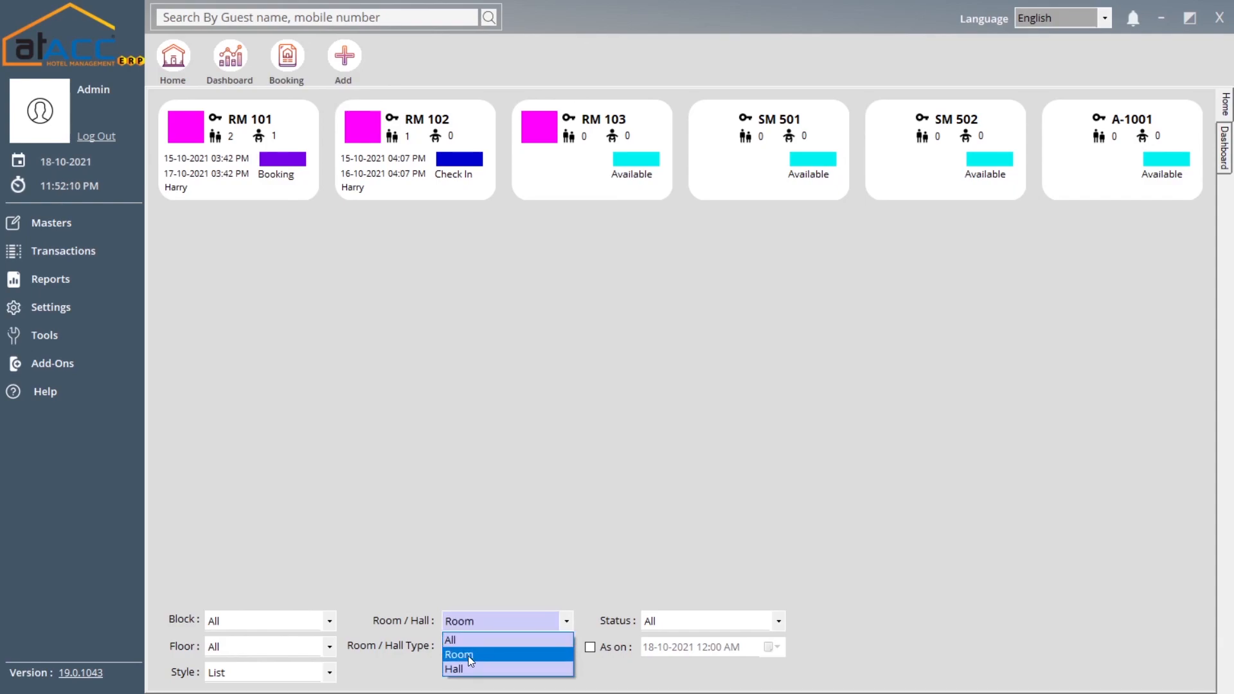
click(467, 669)
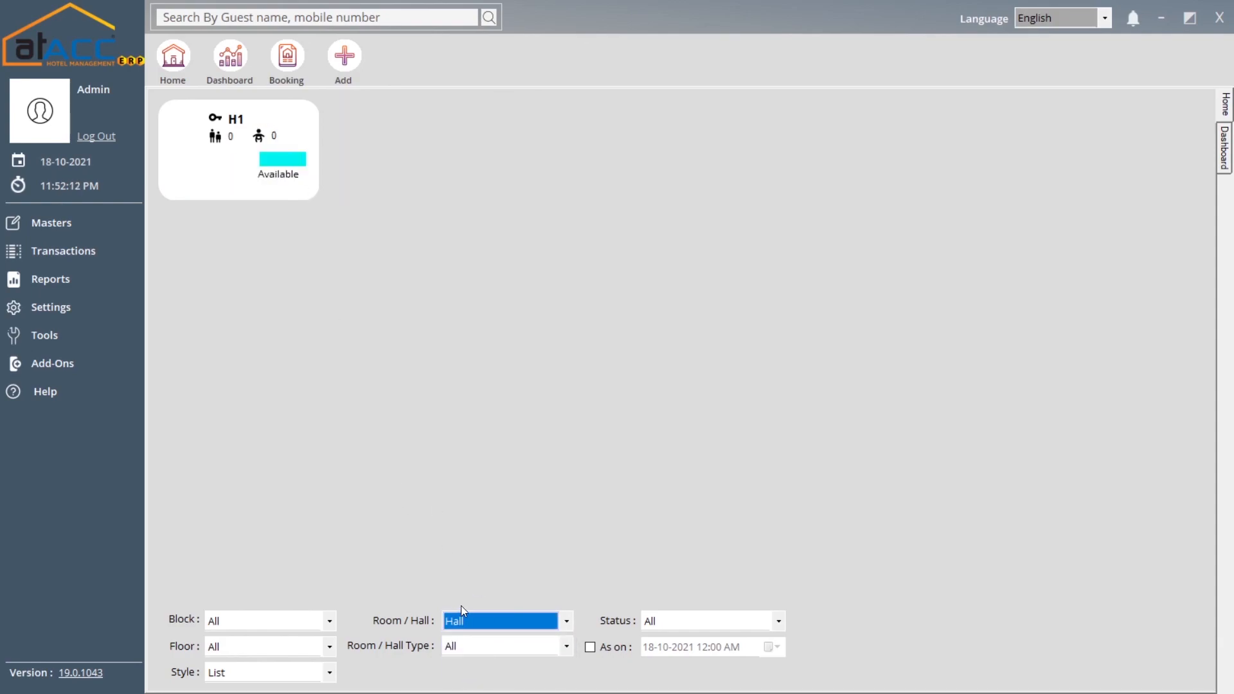
click(488, 628)
click(481, 641)
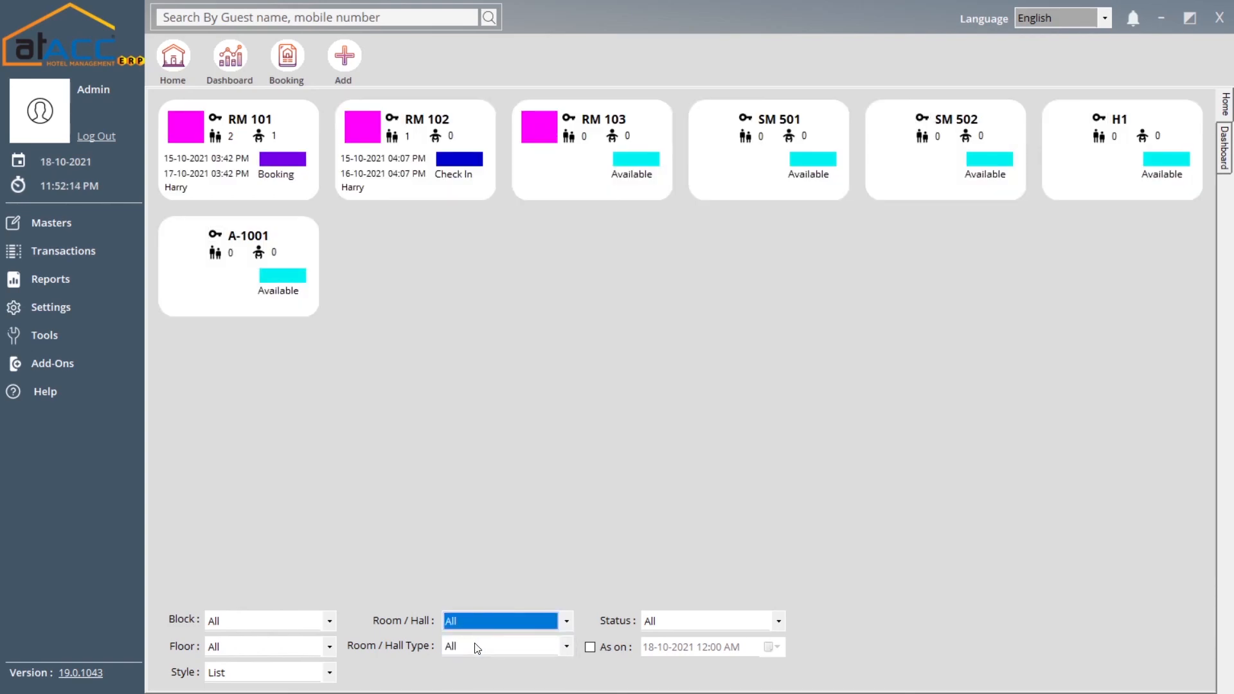
click(475, 646)
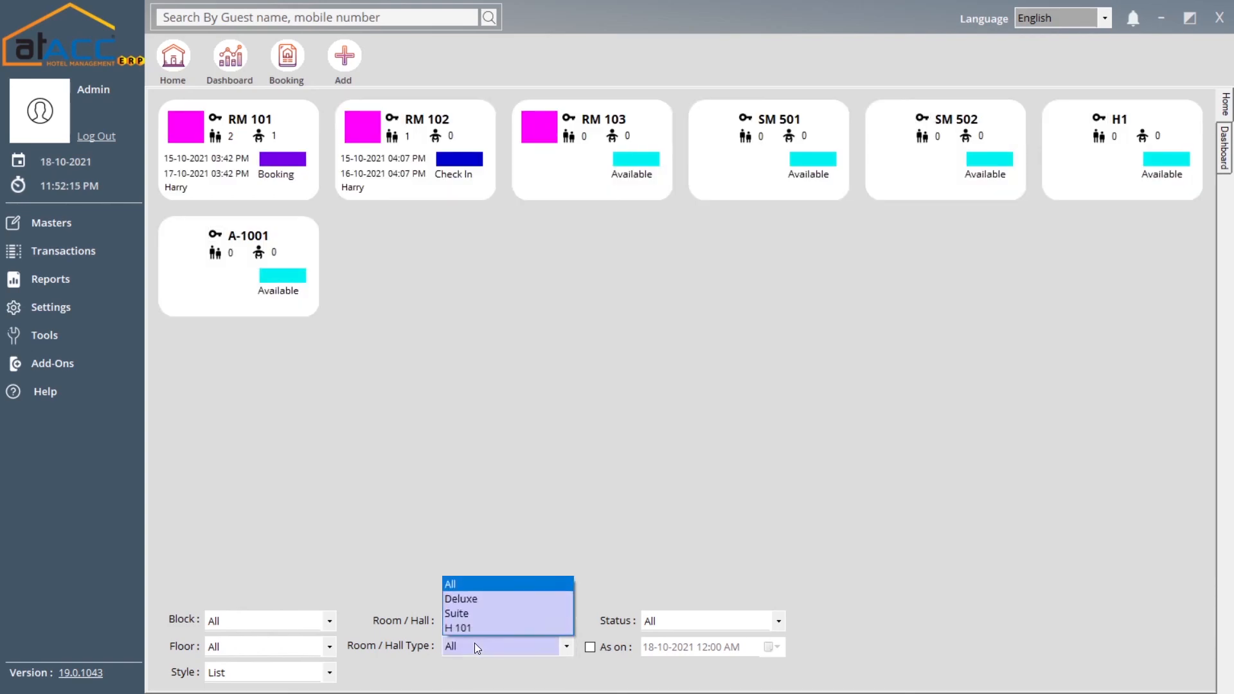
click(710, 629)
click(711, 624)
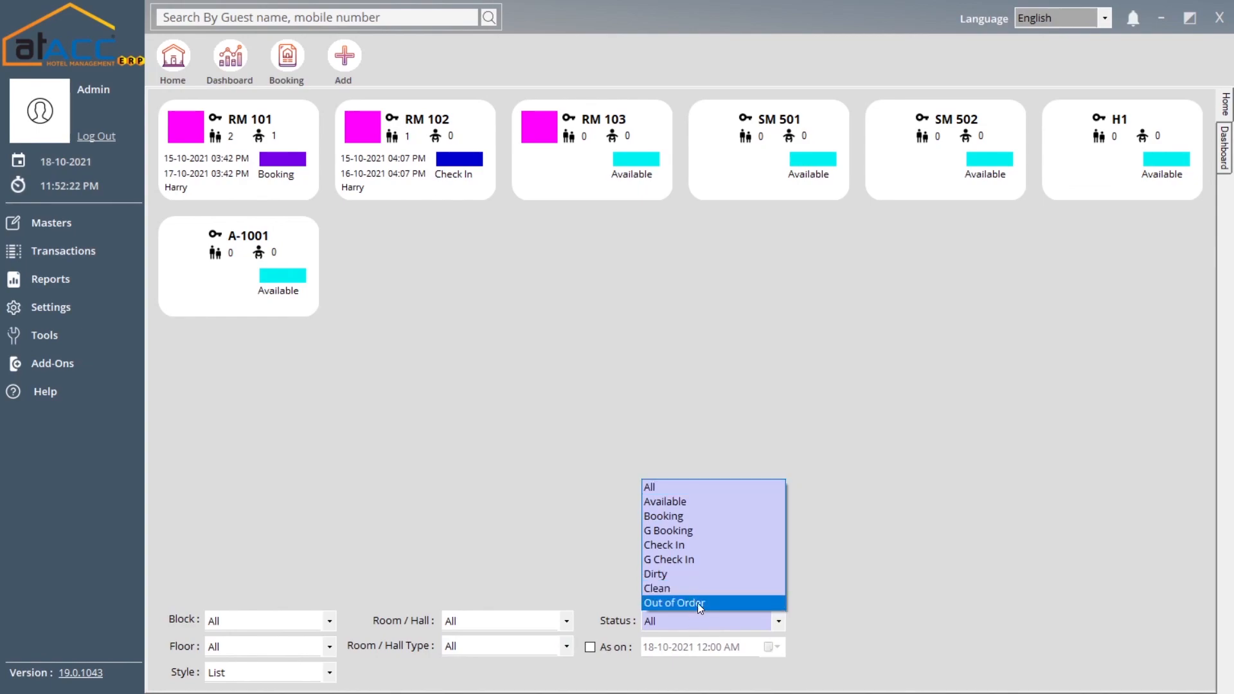
click(696, 603)
click(713, 623)
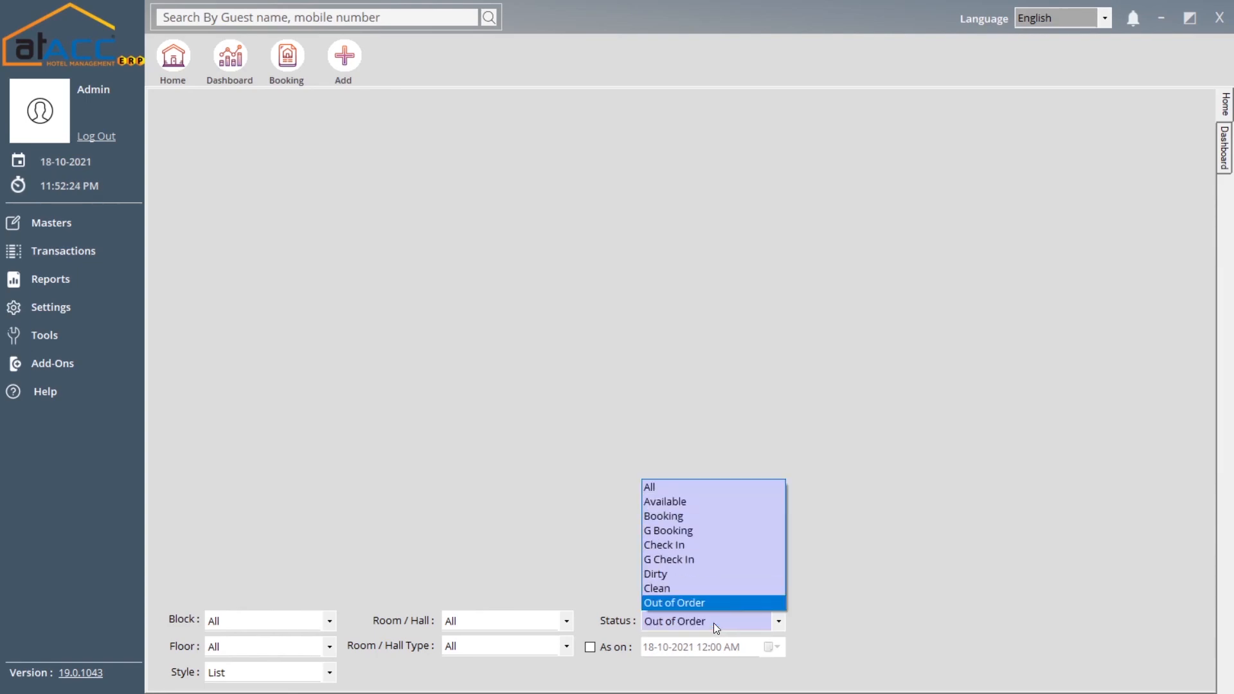
click(683, 502)
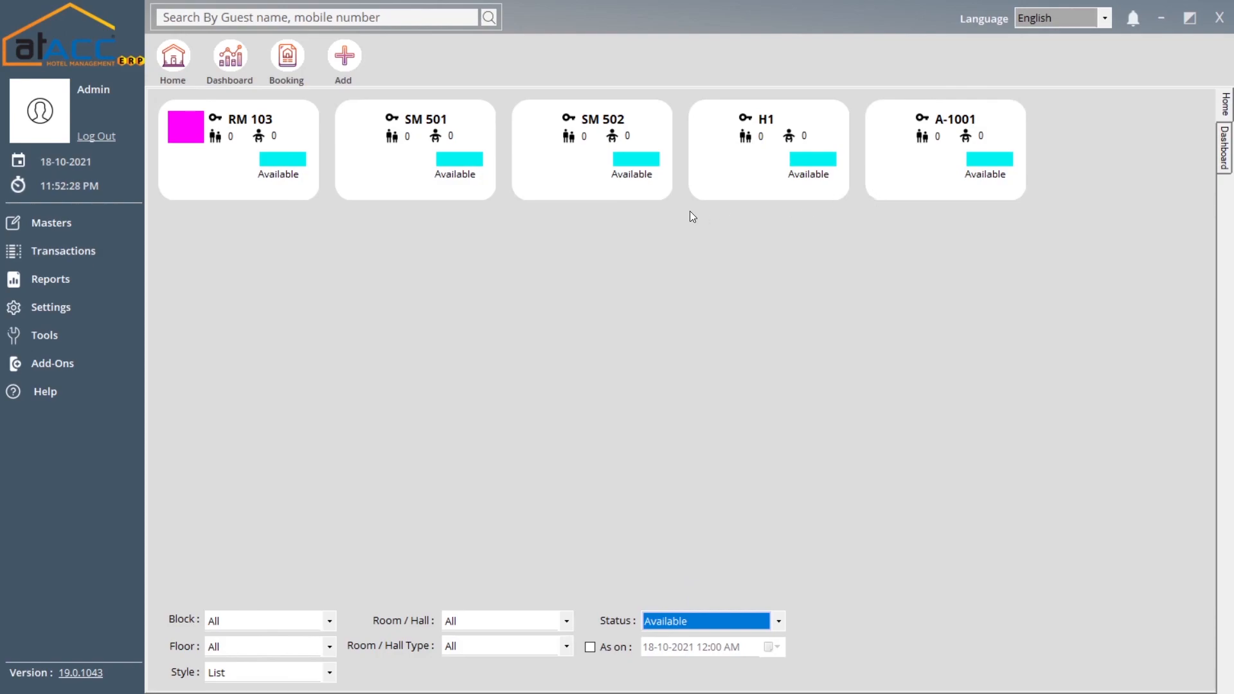
click(738, 620)
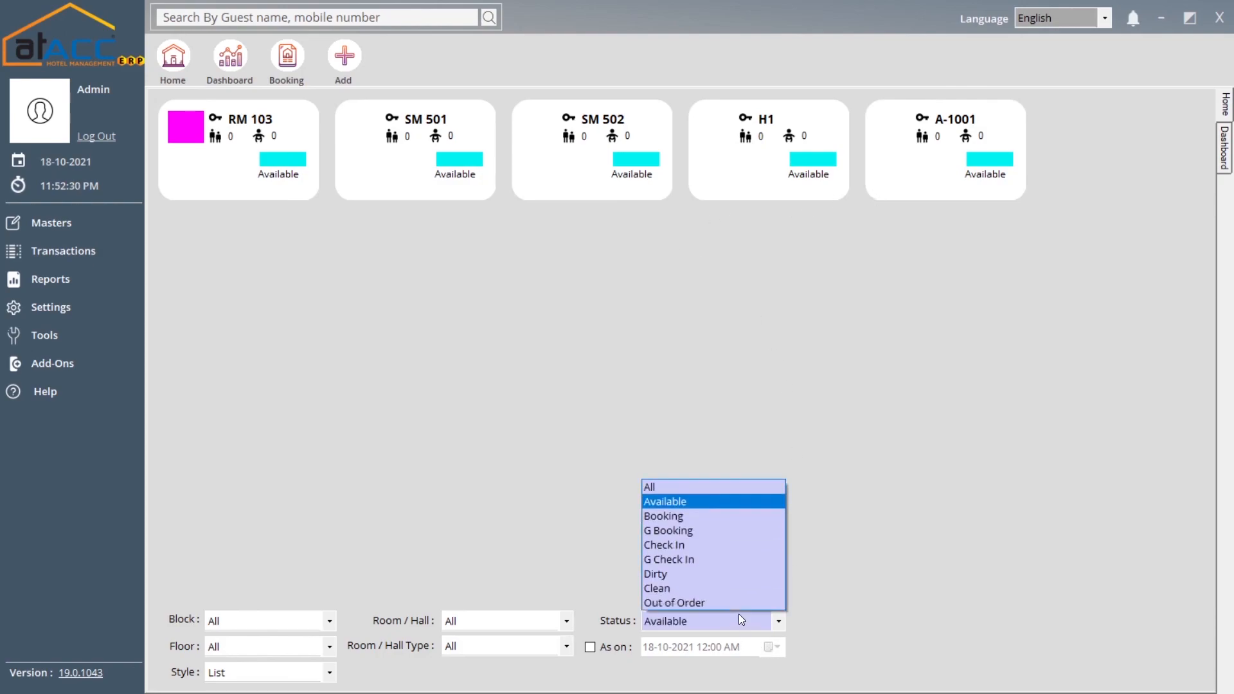
click(719, 485)
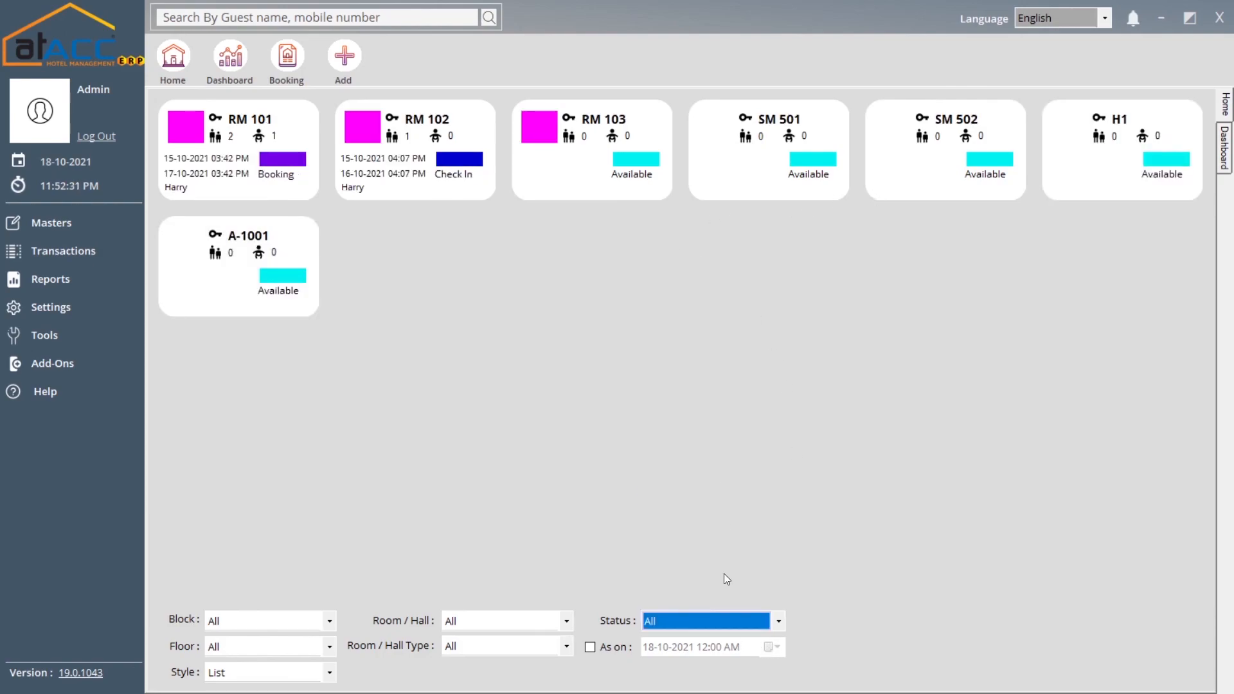
click(599, 649)
click(598, 649)
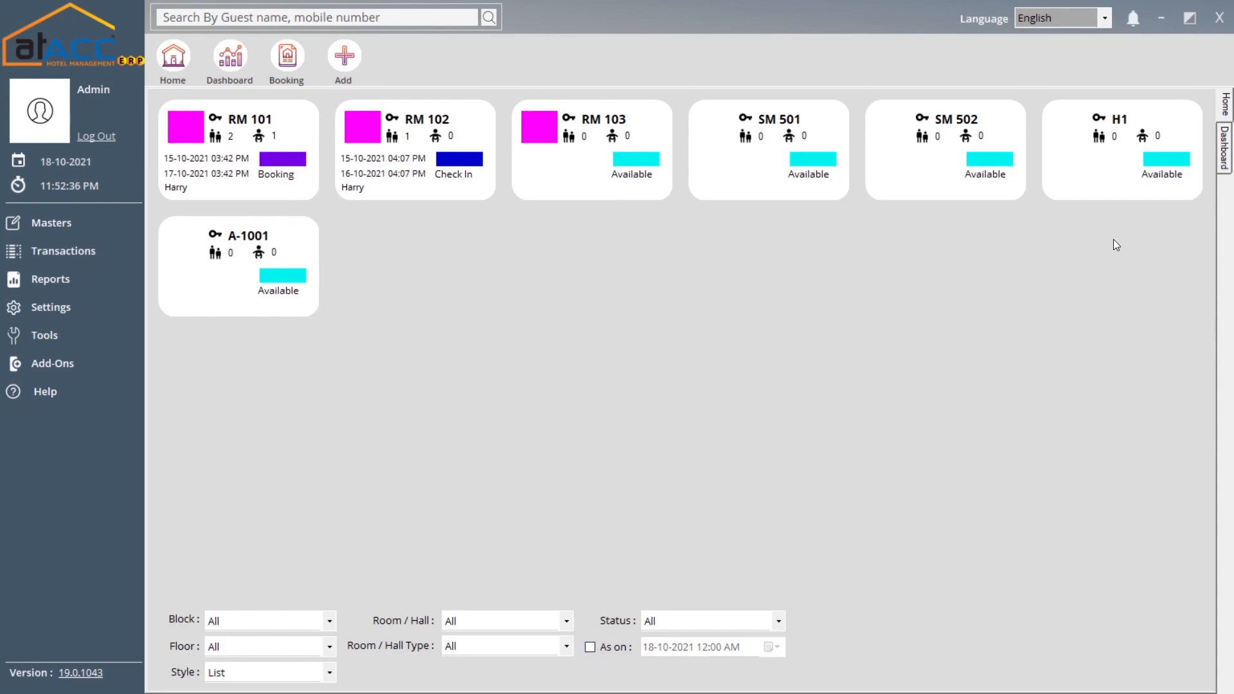
click(1102, 20)
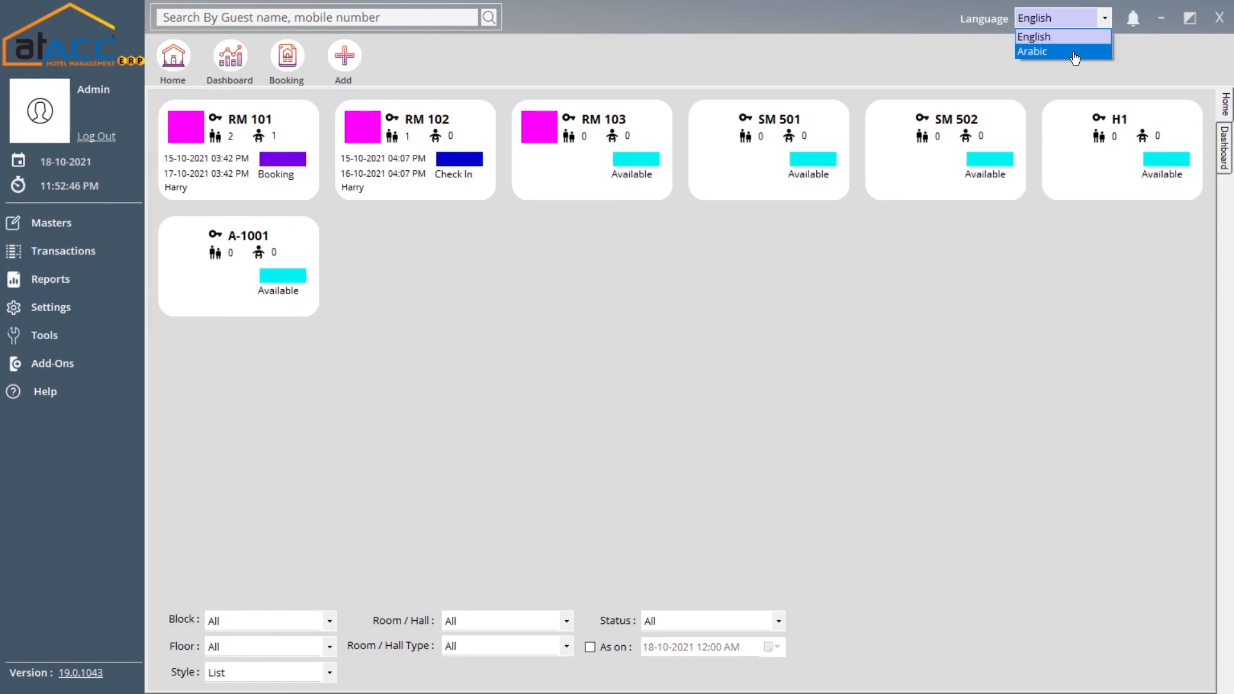
click(1075, 79)
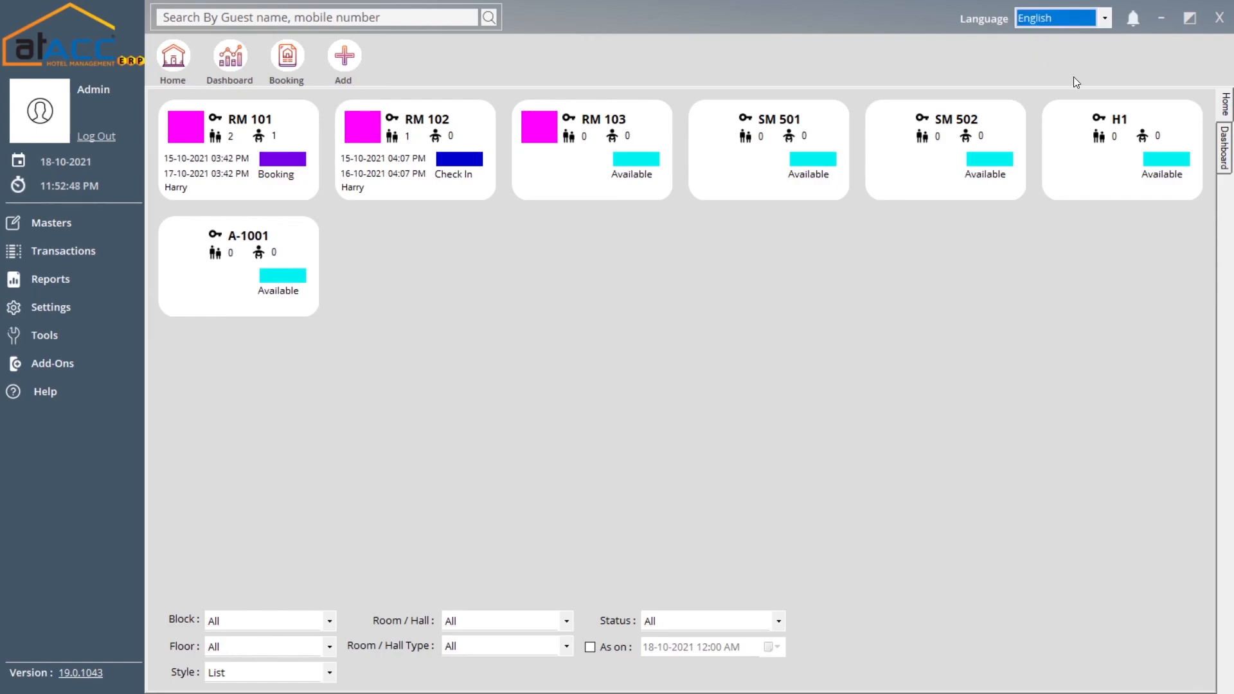